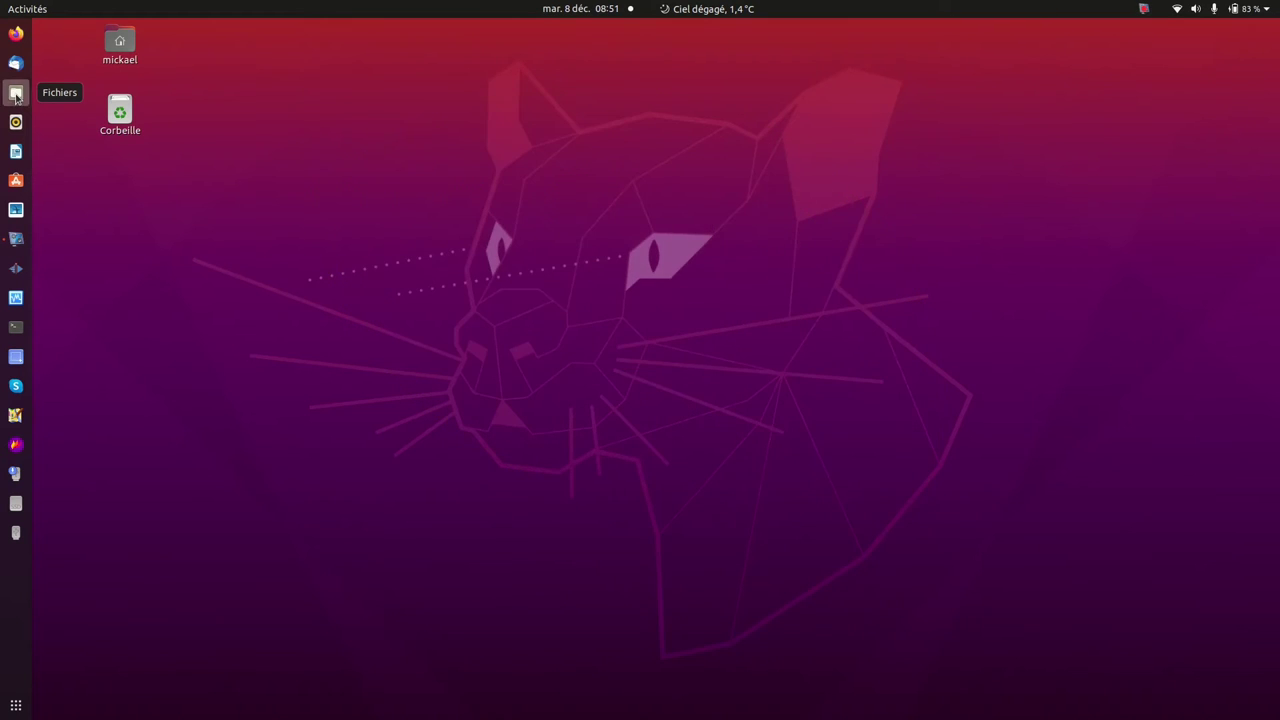
- Open the file manager and browse from Autres emplacements through Ordinateur and home to the user's personal folder
{"action": "left_click", "coordinate": [16, 93]}
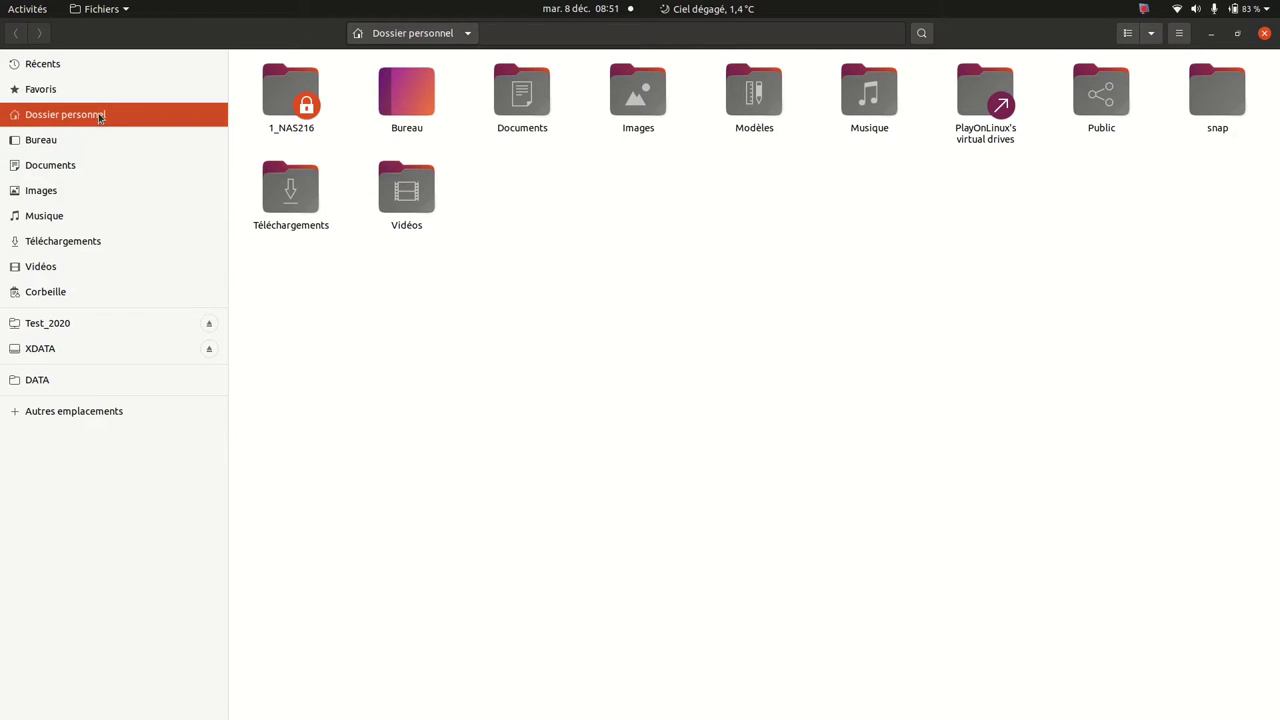
{"action": "left_click", "coordinate": [14, 414]}
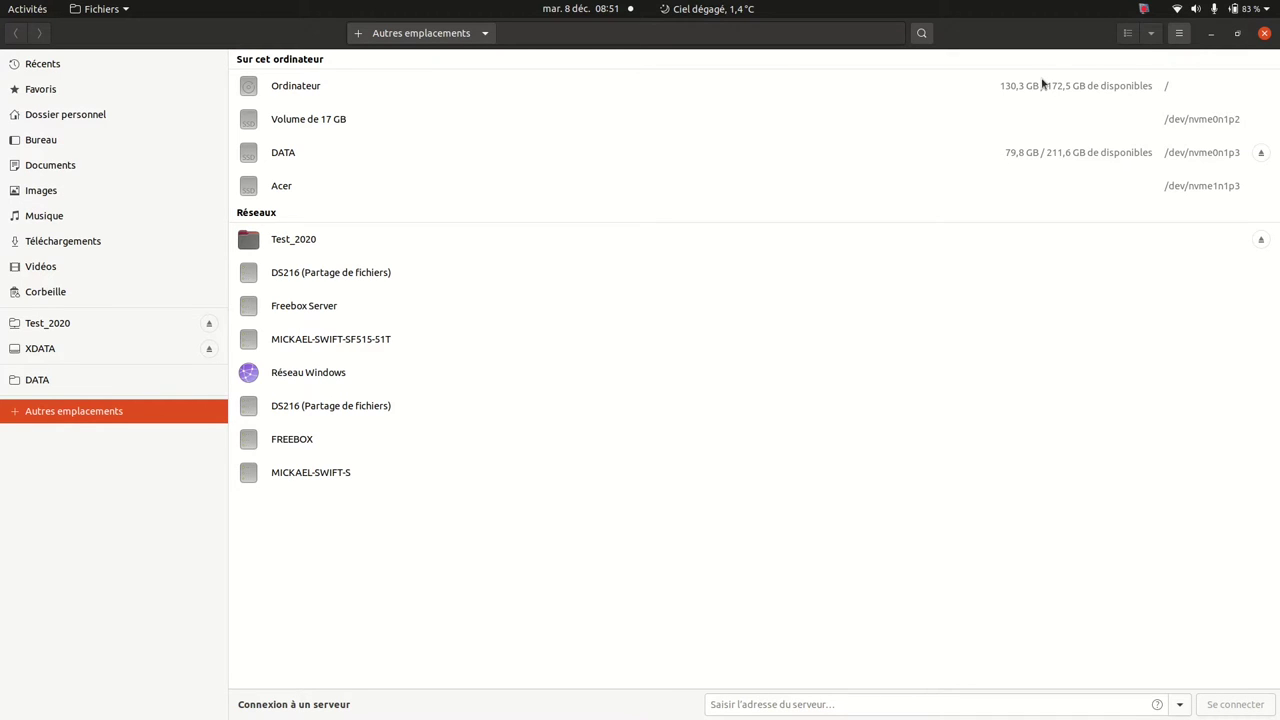
{"action": "left_click", "coordinate": [274, 91]}
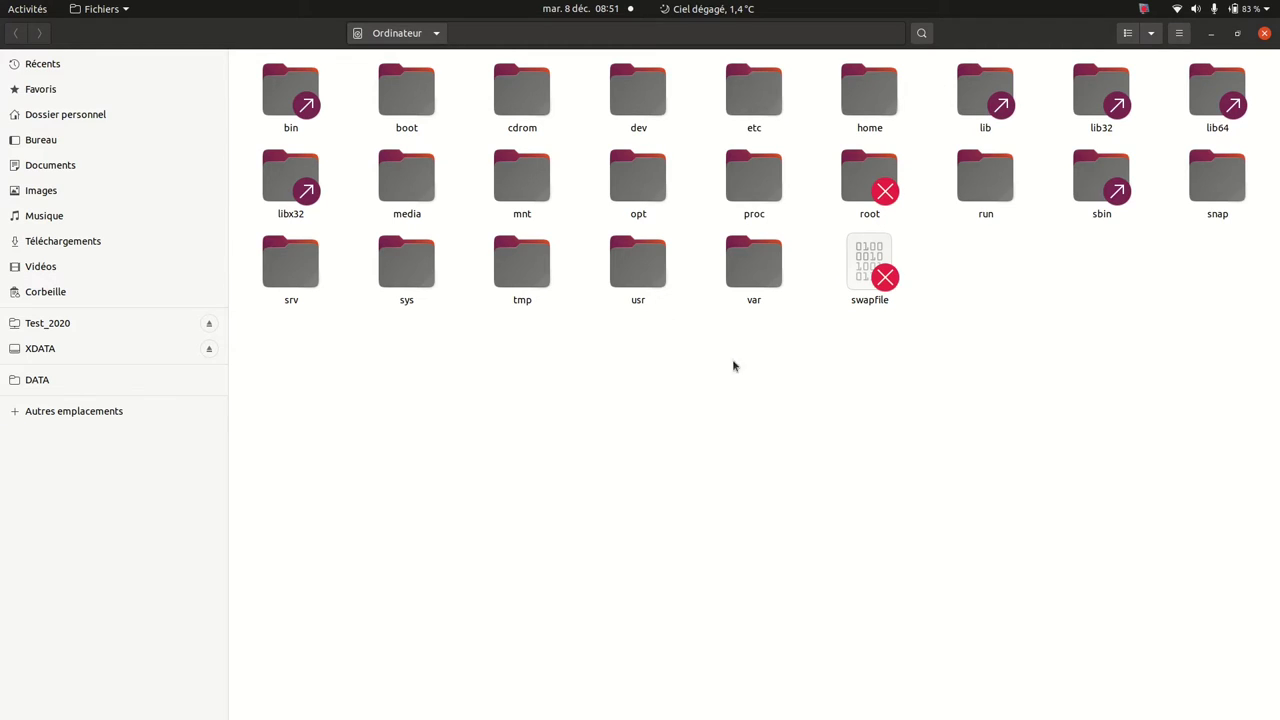
{"action": "left_click", "coordinate": [876, 83]}
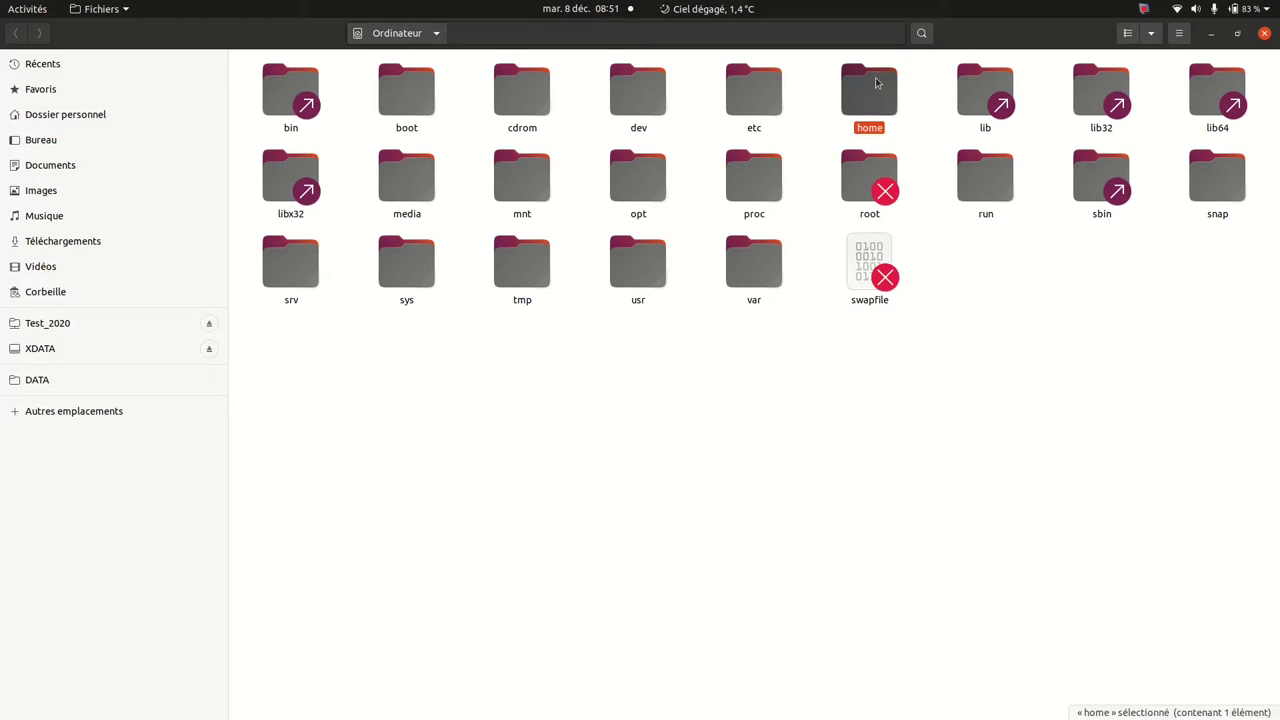
{"action": "double_click", "coordinate": [876, 83]}
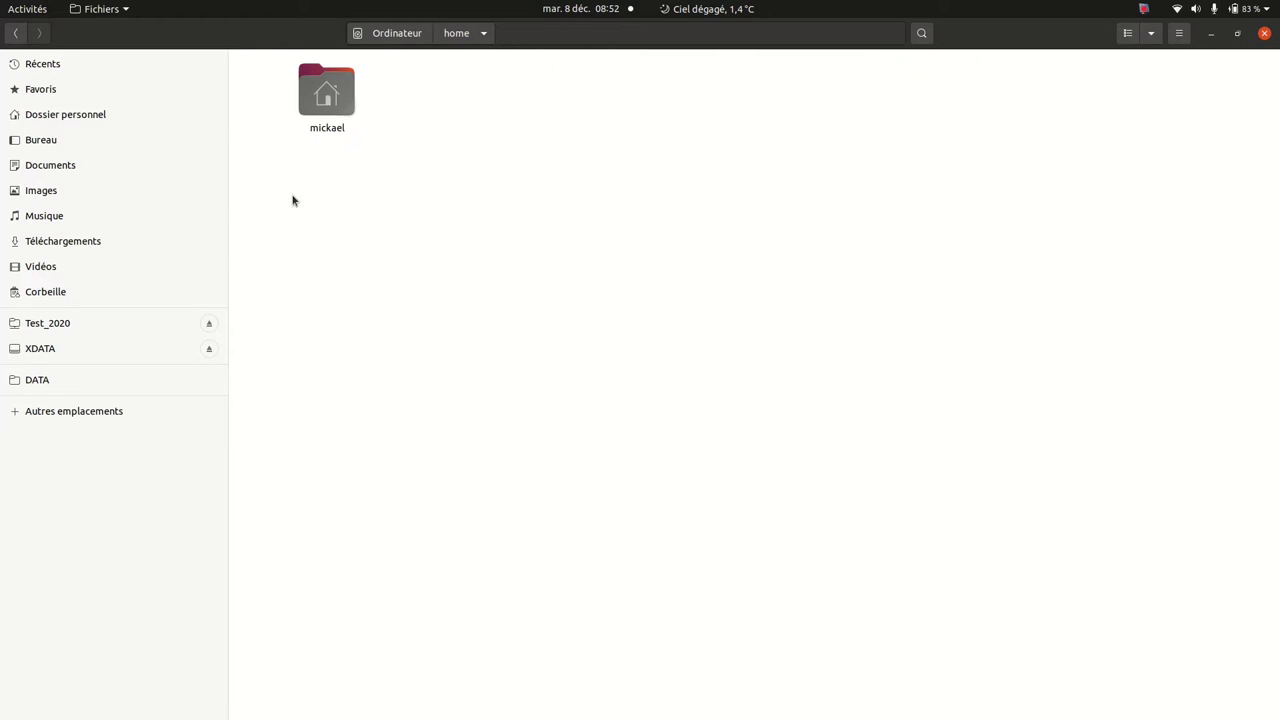
{"action": "double_click", "coordinate": [325, 102]}
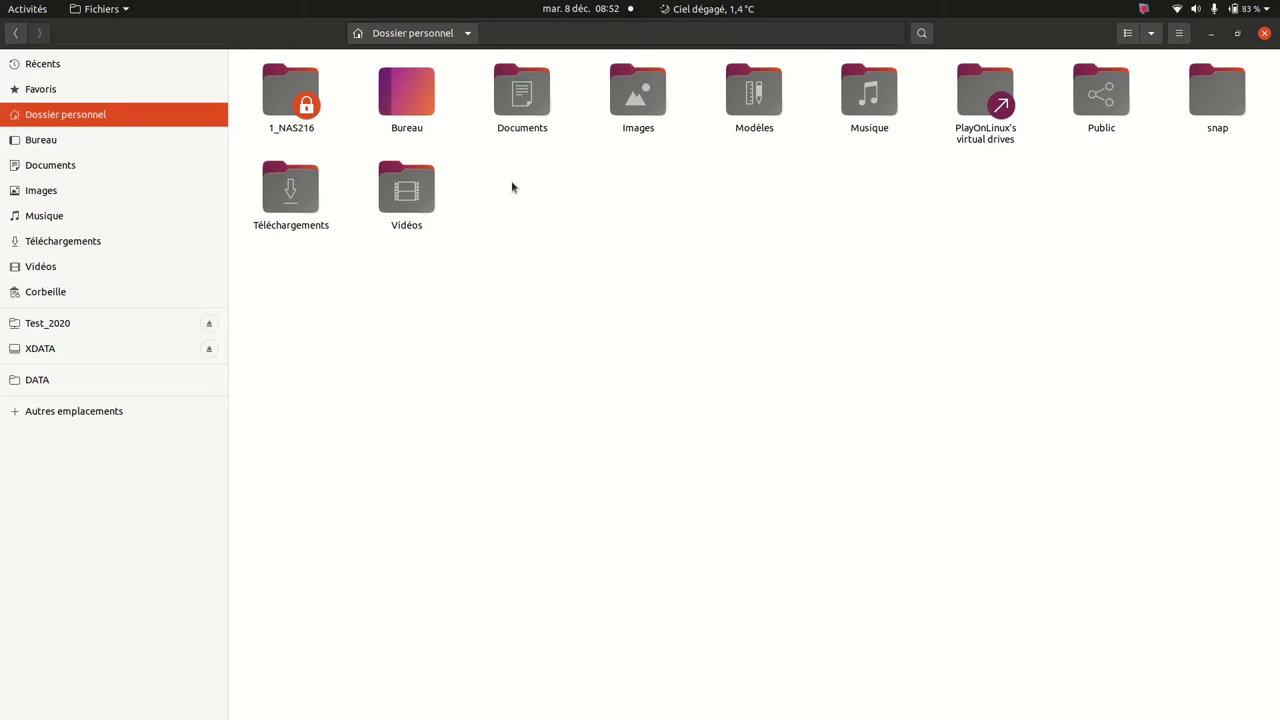
- Open the Randonnée folder inside Documents and add it to the bookmarks
{"action": "double_click", "coordinate": [533, 91]}
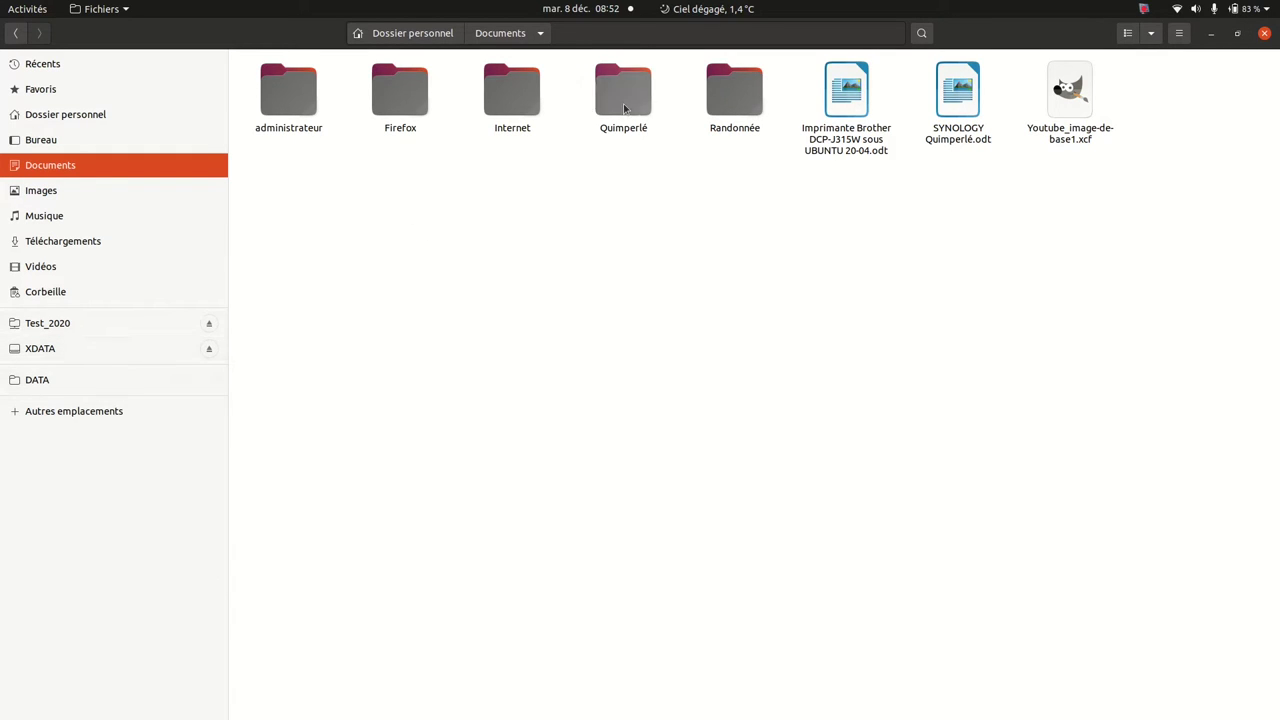
{"action": "double_click", "coordinate": [729, 84]}
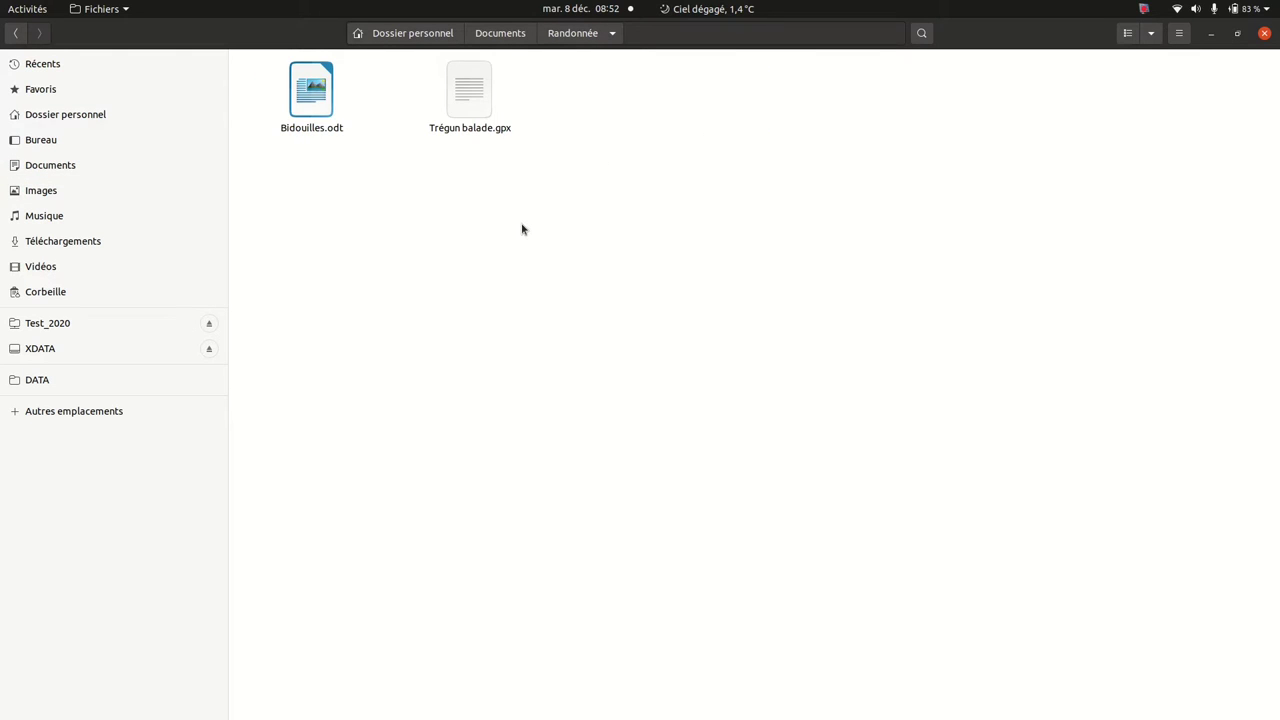
{"action": "left_click", "coordinate": [611, 35]}
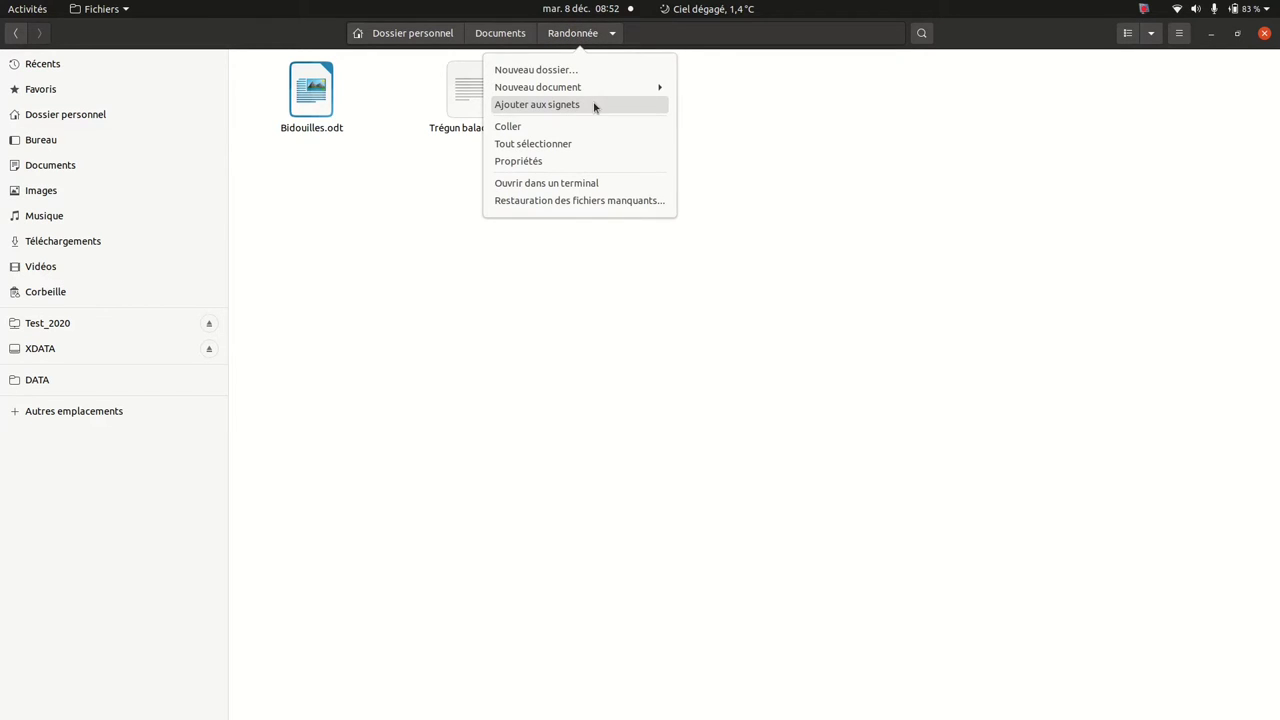
{"action": "left_click", "coordinate": [594, 106]}
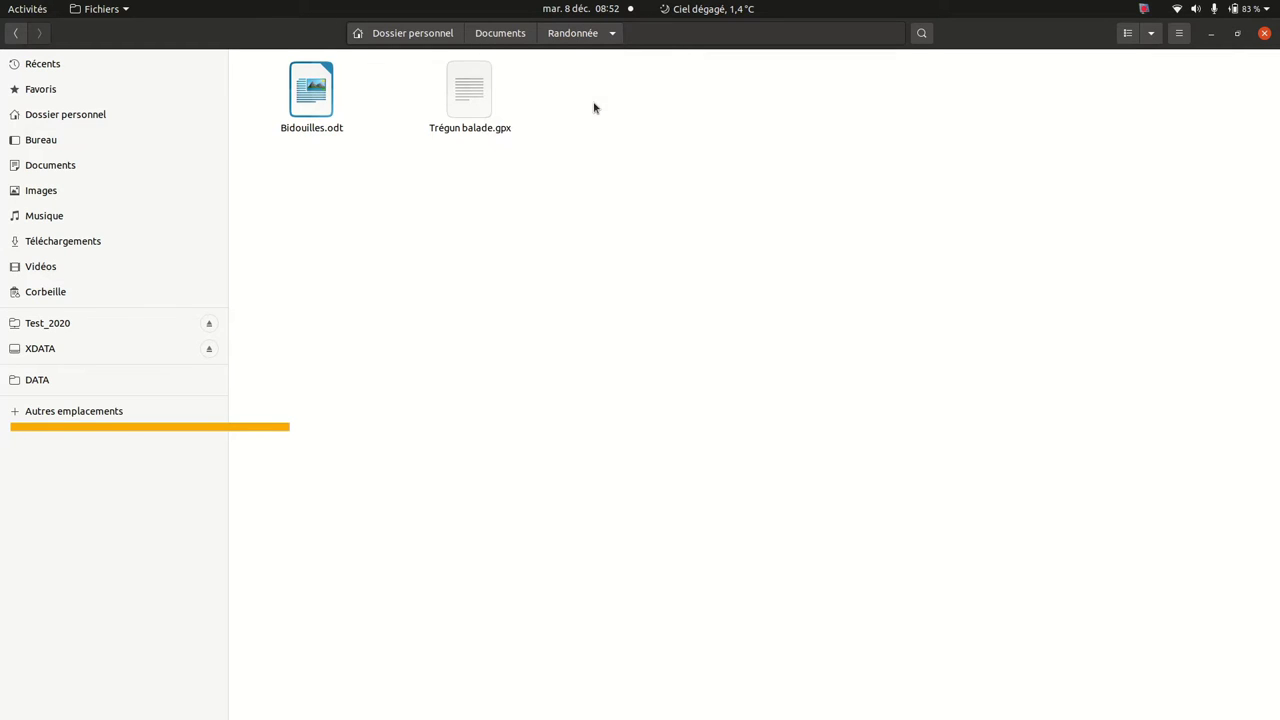
{"action": "mouse_move", "coordinate": [55, 405]}
{"action": "left_mouse_down"}
{"action": "mouse_move", "coordinate": [86, 420]}
{"action": "mouse_move", "coordinate": [48, 407]}
{"action": "left_mouse_up"}
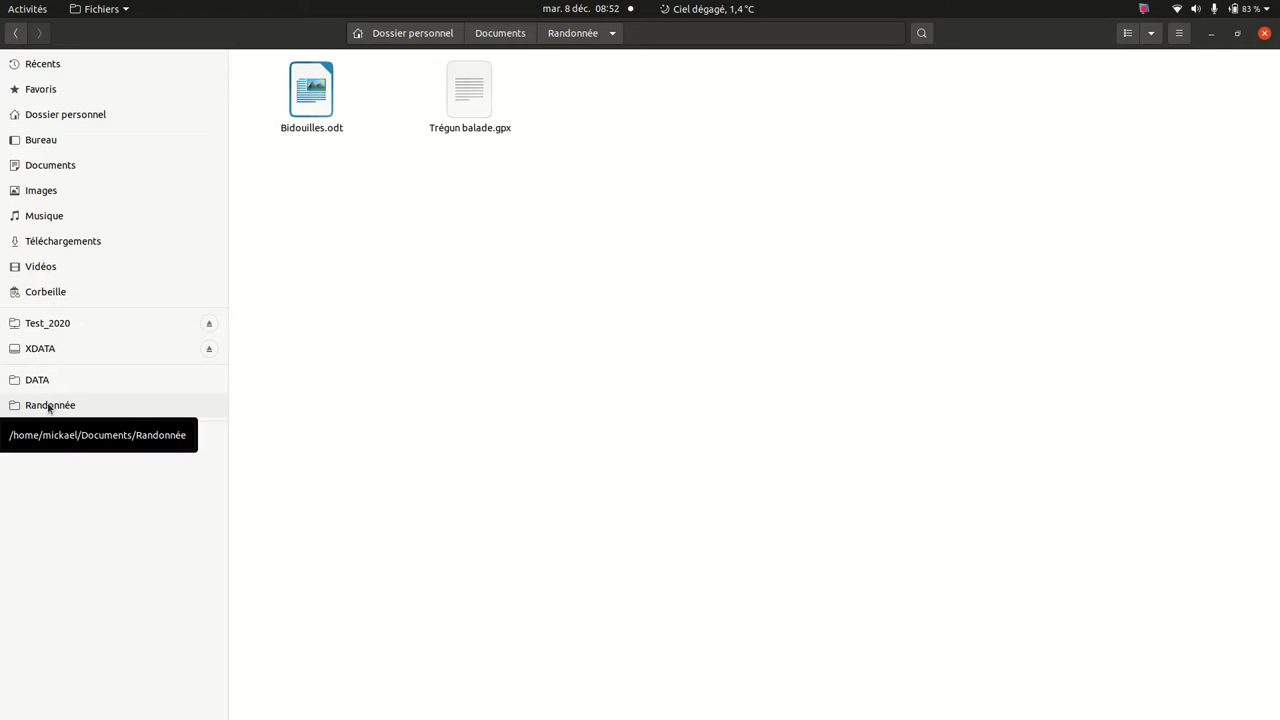
- Return to Documents, test the Randonnée bookmark by opening the folder with it, and go back to Documents
{"action": "left_click", "coordinate": [479, 36]}
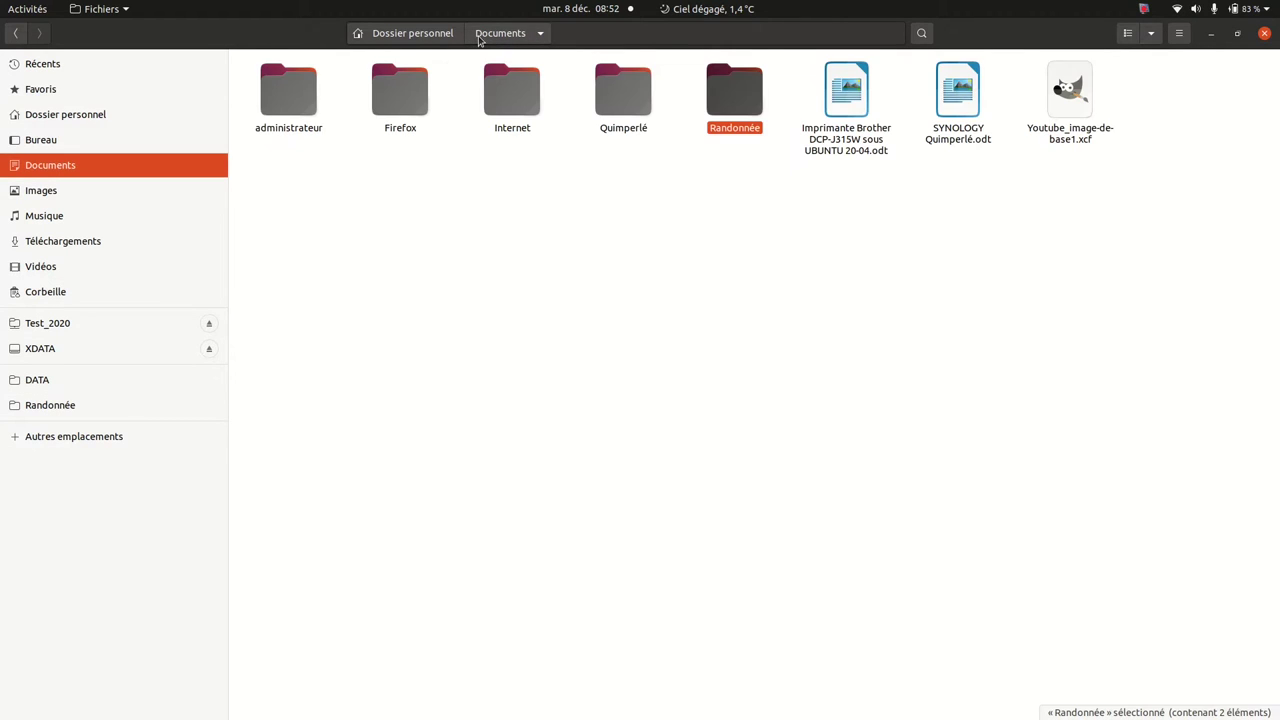
{"action": "left_click", "coordinate": [28, 408]}
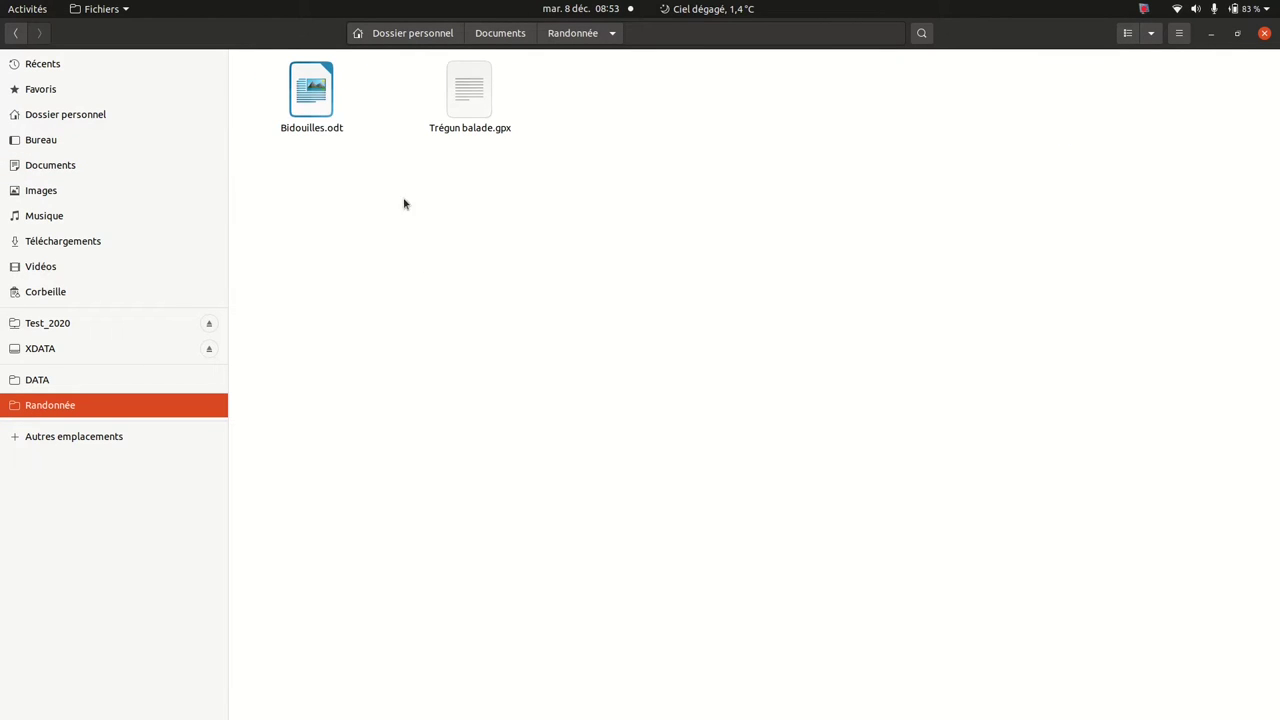
{"action": "left_click", "coordinate": [520, 36]}
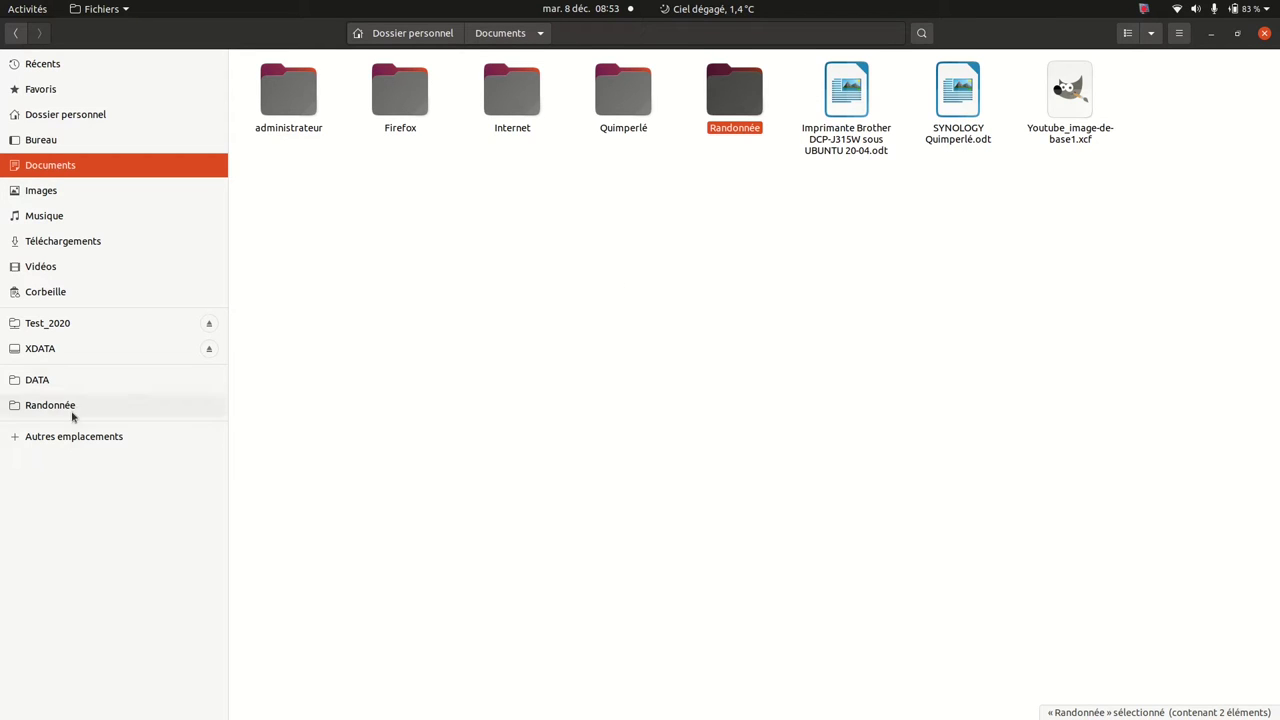
- Mark the Randonnée folder in Documents as a favourite
{"action": "left_click", "coordinate": [553, 354]}
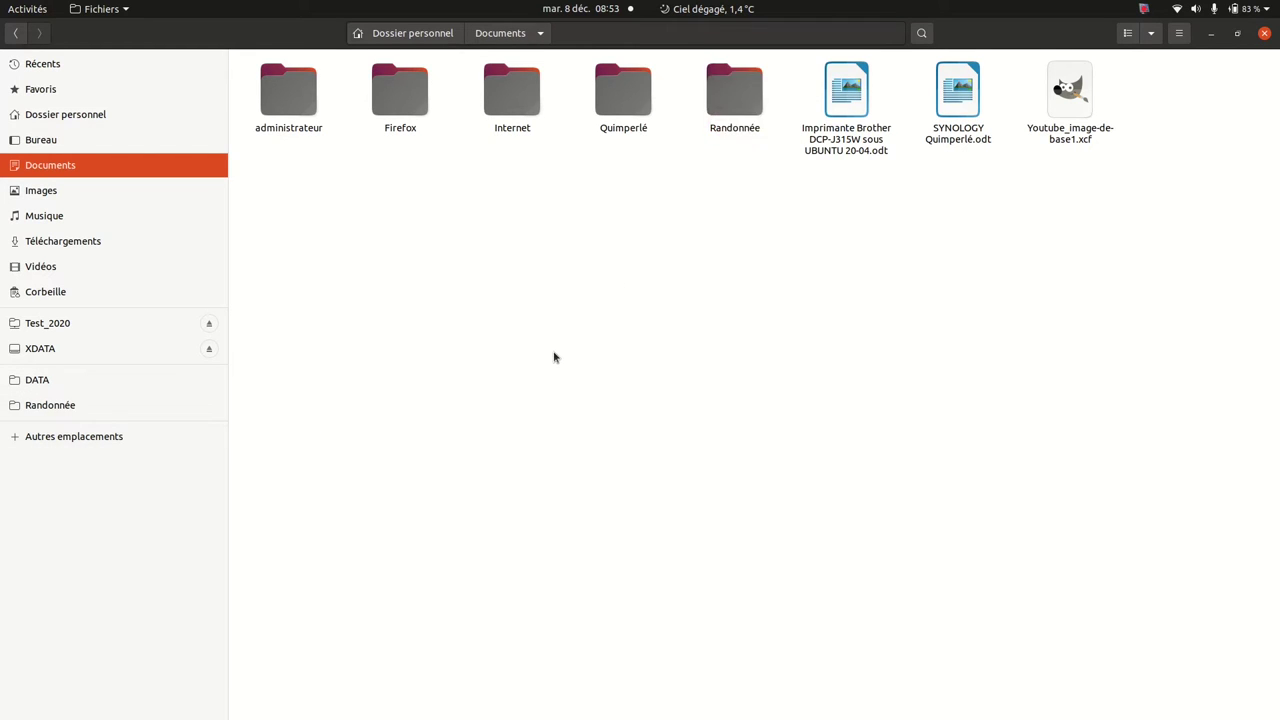
{"action": "right_click", "coordinate": [743, 96]}
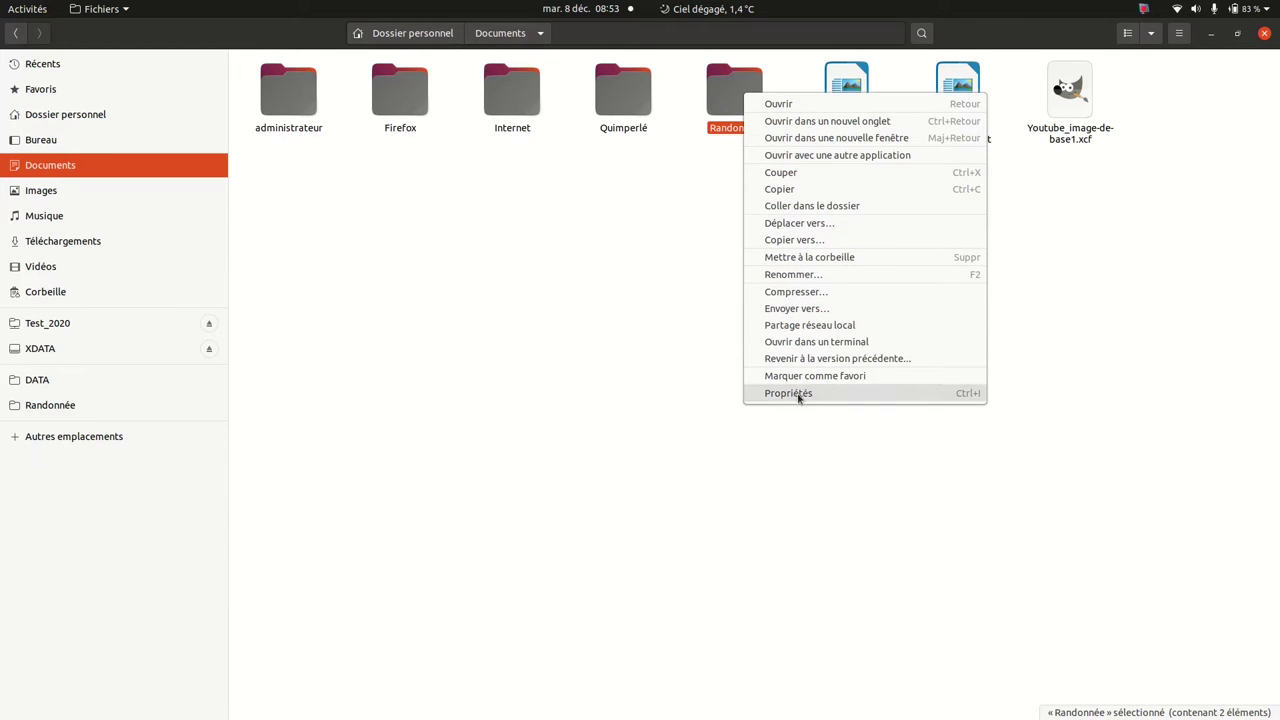
{"action": "left_click", "coordinate": [921, 376]}
{"action": "left_click", "coordinate": [454, 330]}
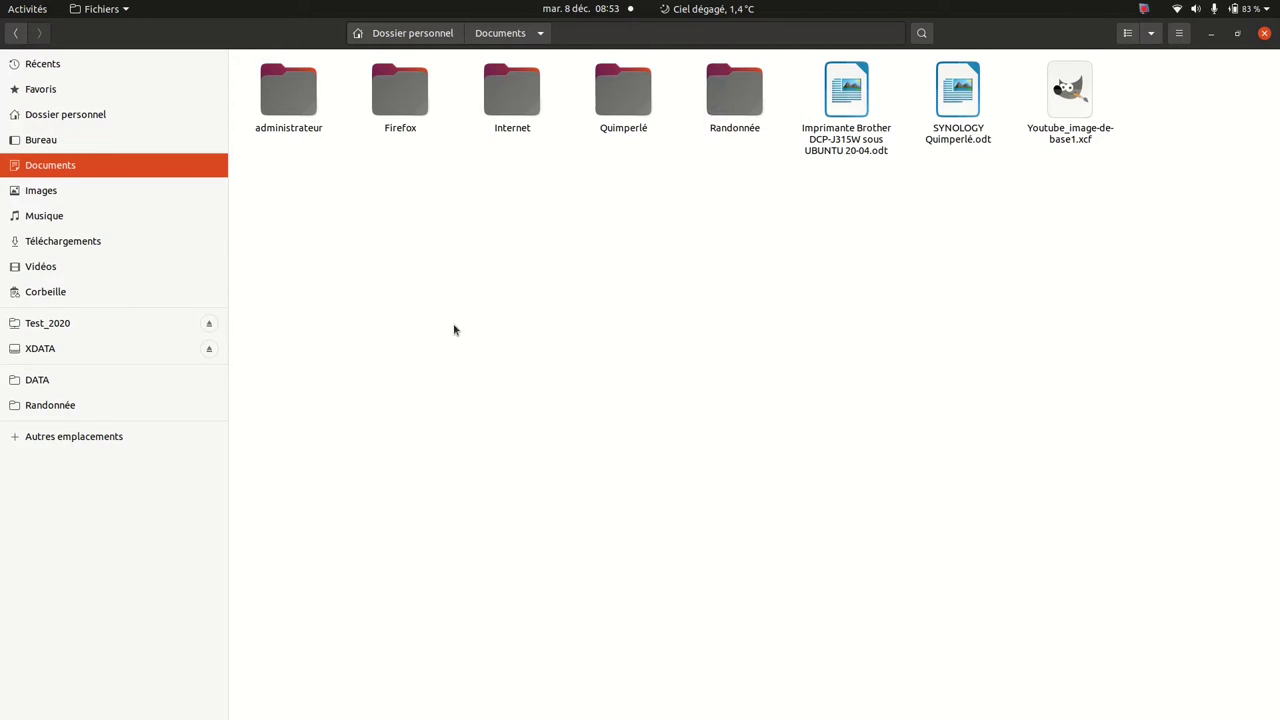
- Mark the Vente internet folder in Images as a favourite
{"action": "left_click", "coordinate": [51, 189]}
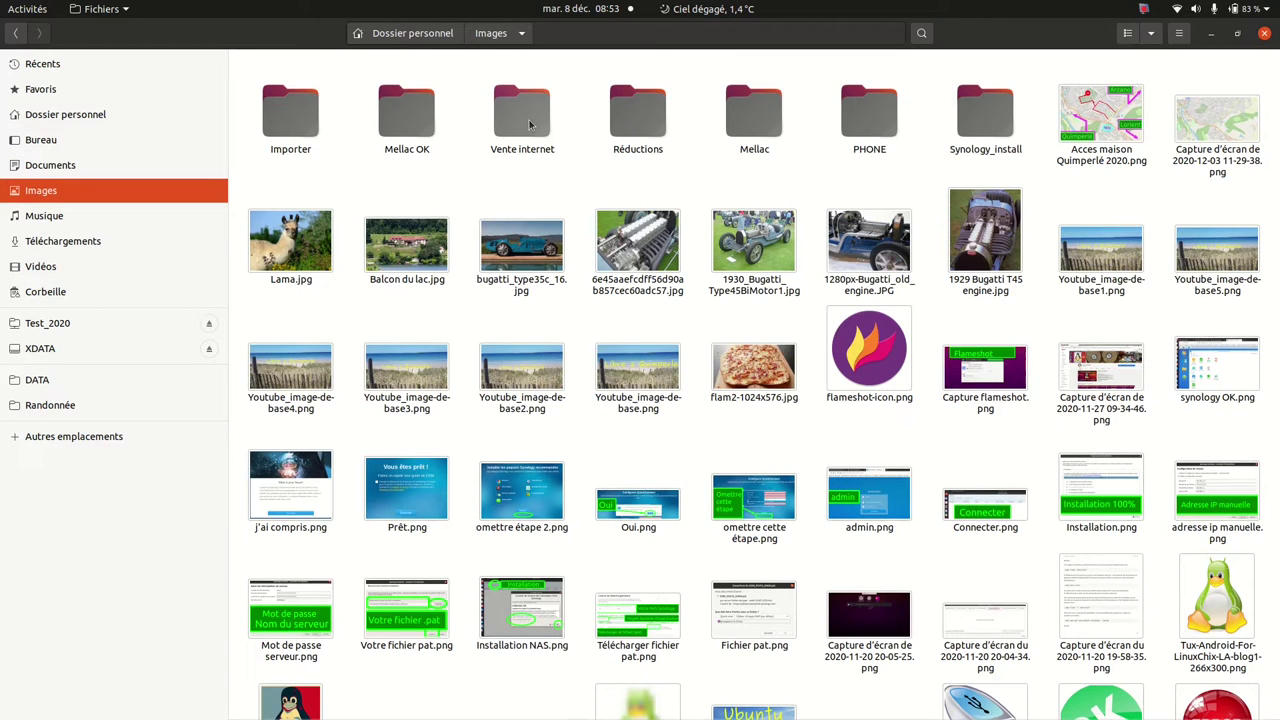
{"action": "right_click", "coordinate": [530, 124]}
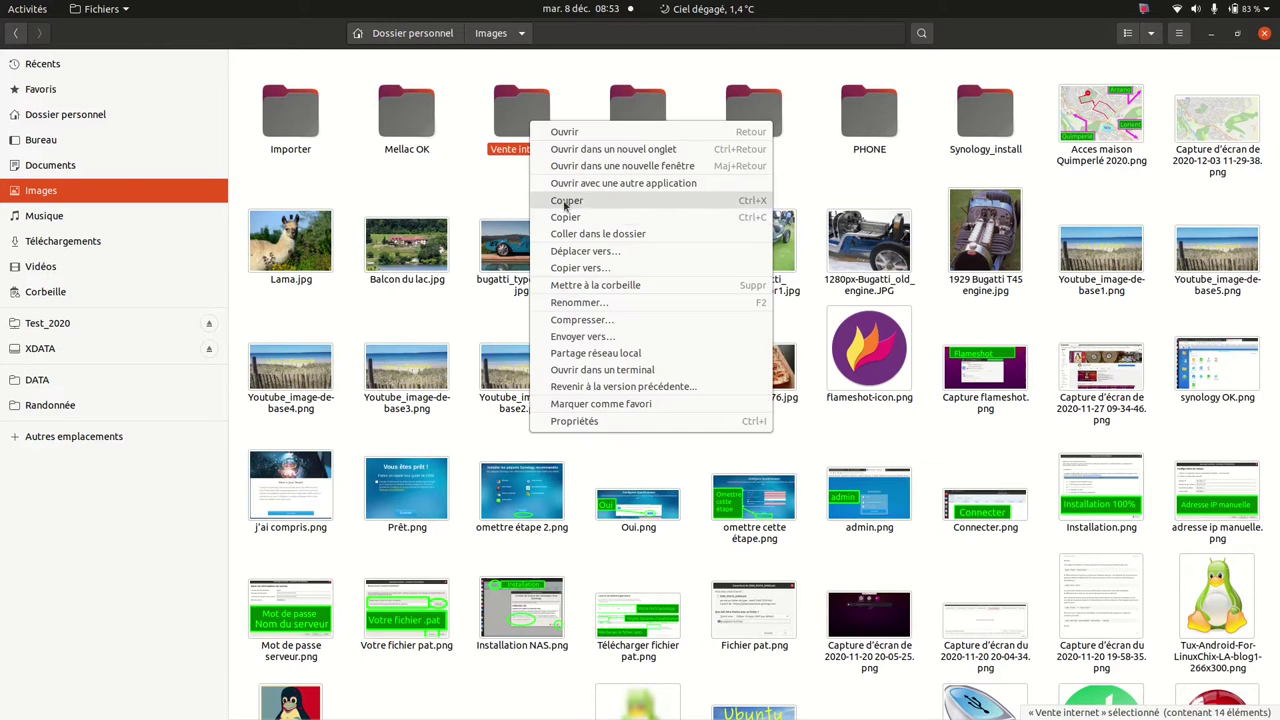
{"action": "left_click", "coordinate": [584, 404]}
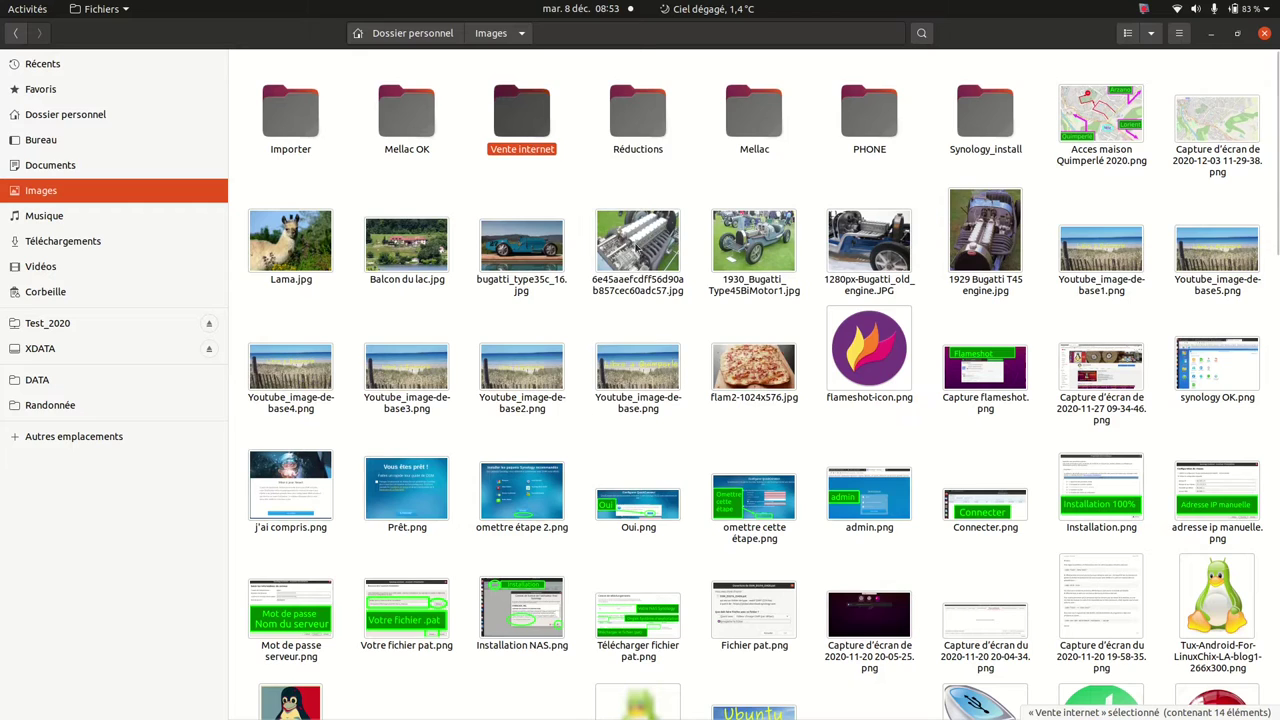
{"action": "left_click", "coordinate": [658, 192]}
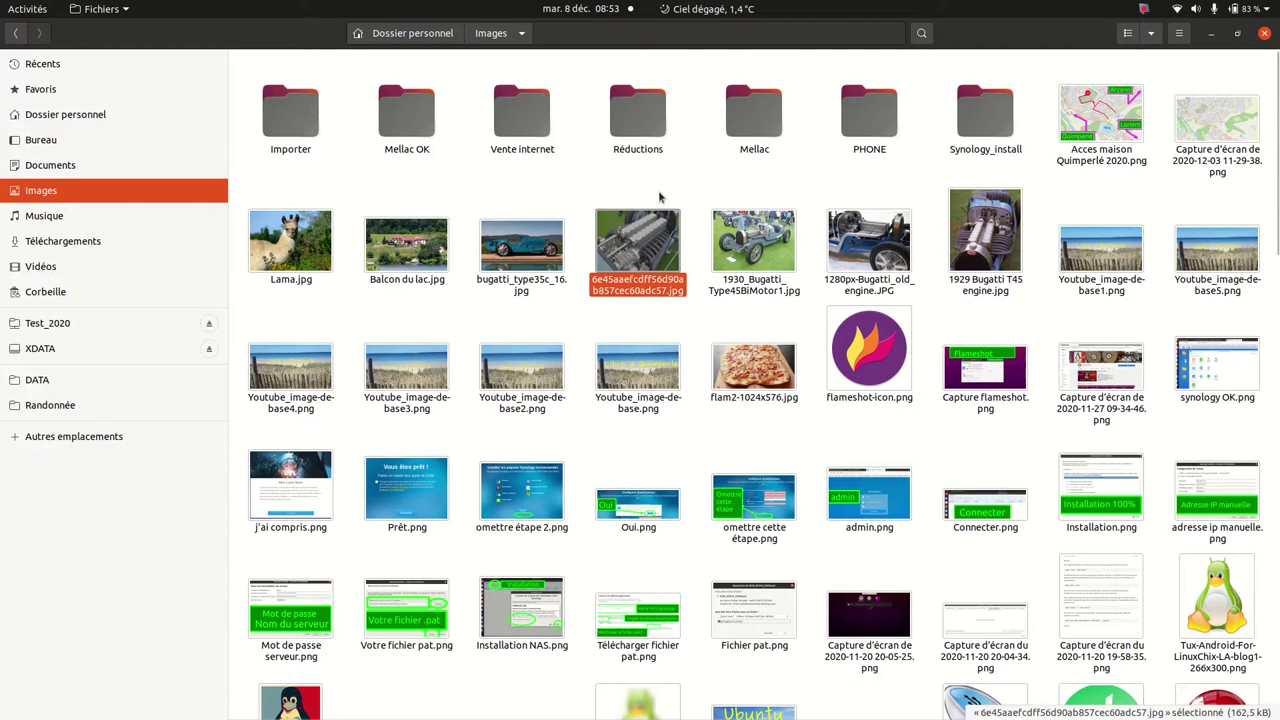
- View the favourites, open the Vente internet folder from there, and return to the favourites list
{"action": "left_click", "coordinate": [50, 89]}
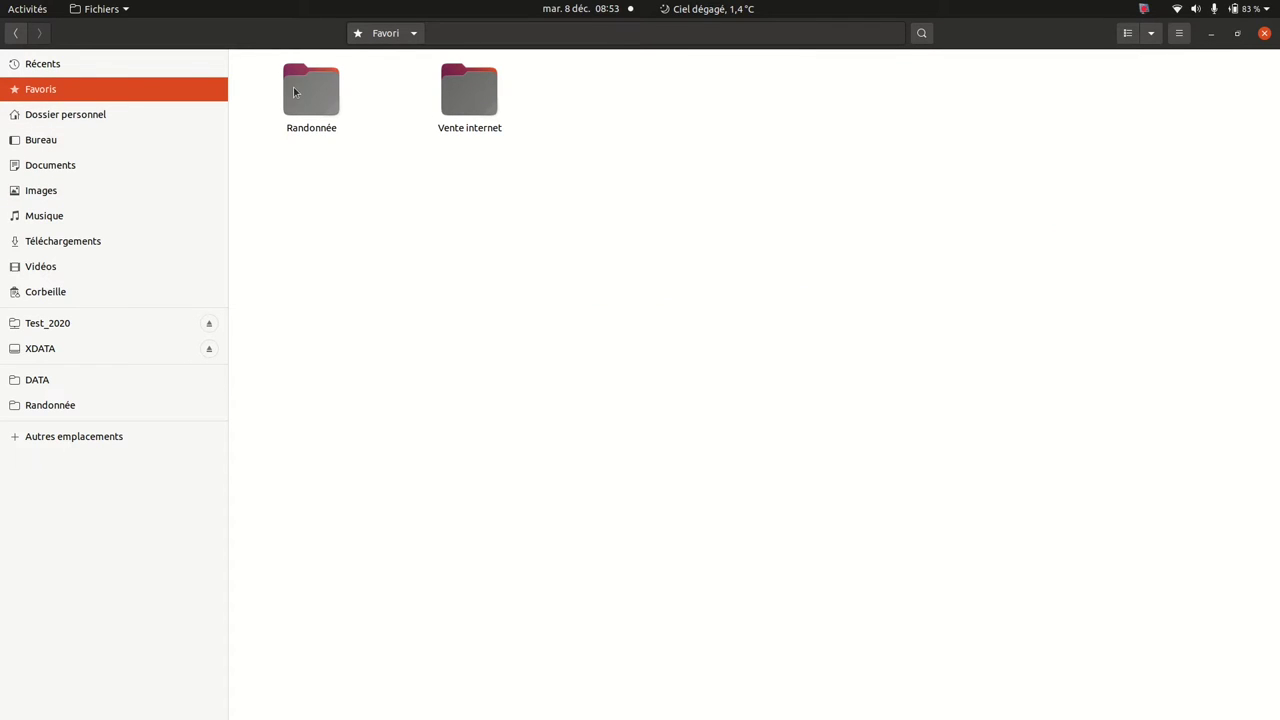
{"action": "double_click", "coordinate": [466, 107]}
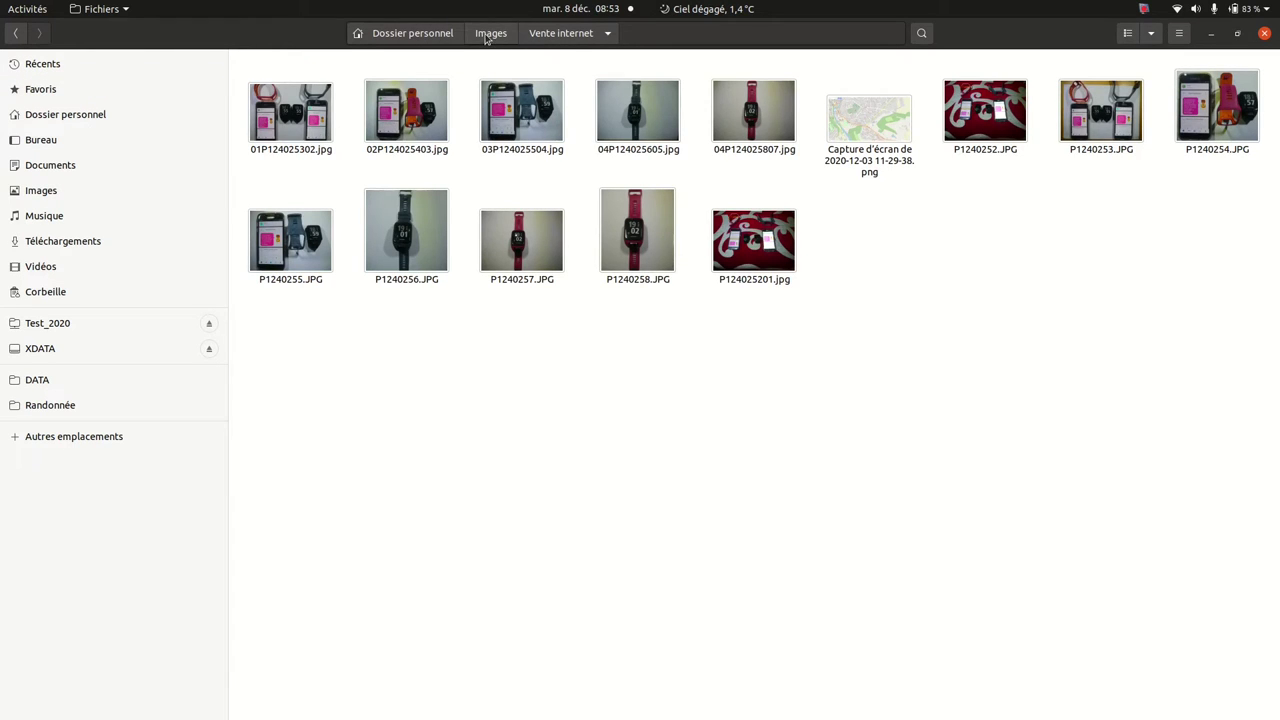
{"action": "left_click", "coordinate": [73, 92]}
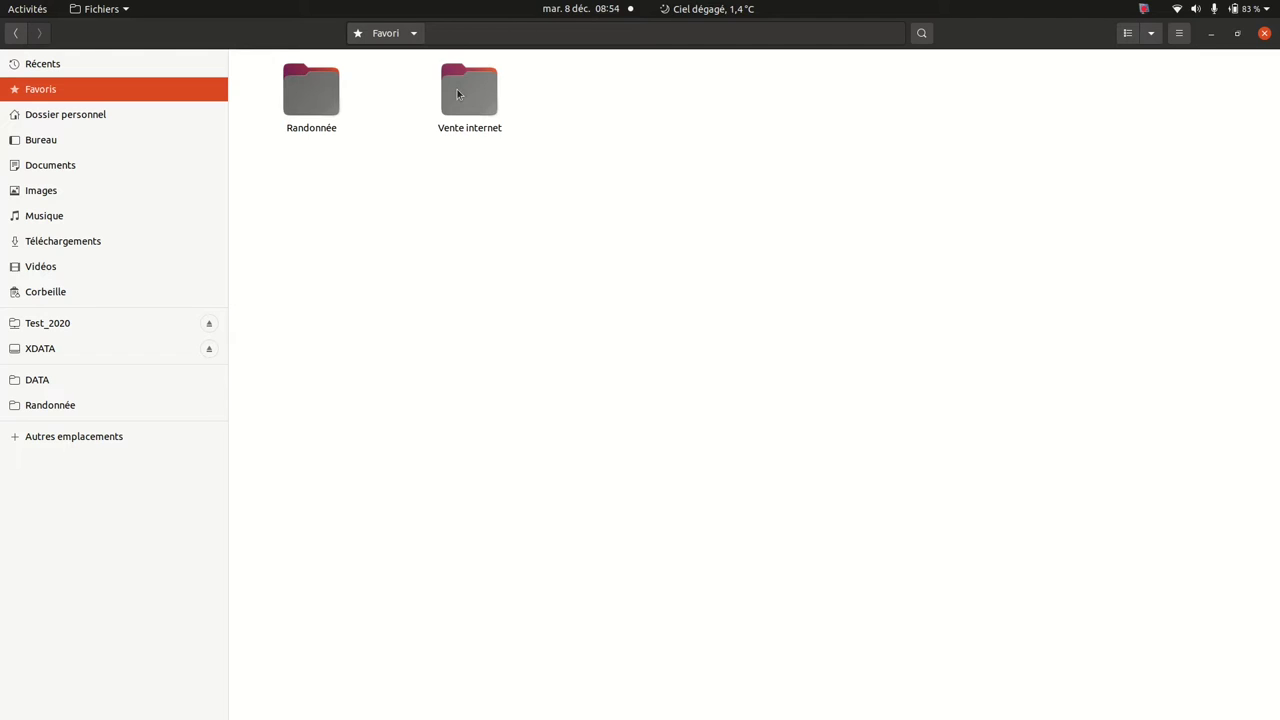
- Remove the Vente internet and Randonnée folders from the favourites
{"action": "right_click", "coordinate": [457, 94]}
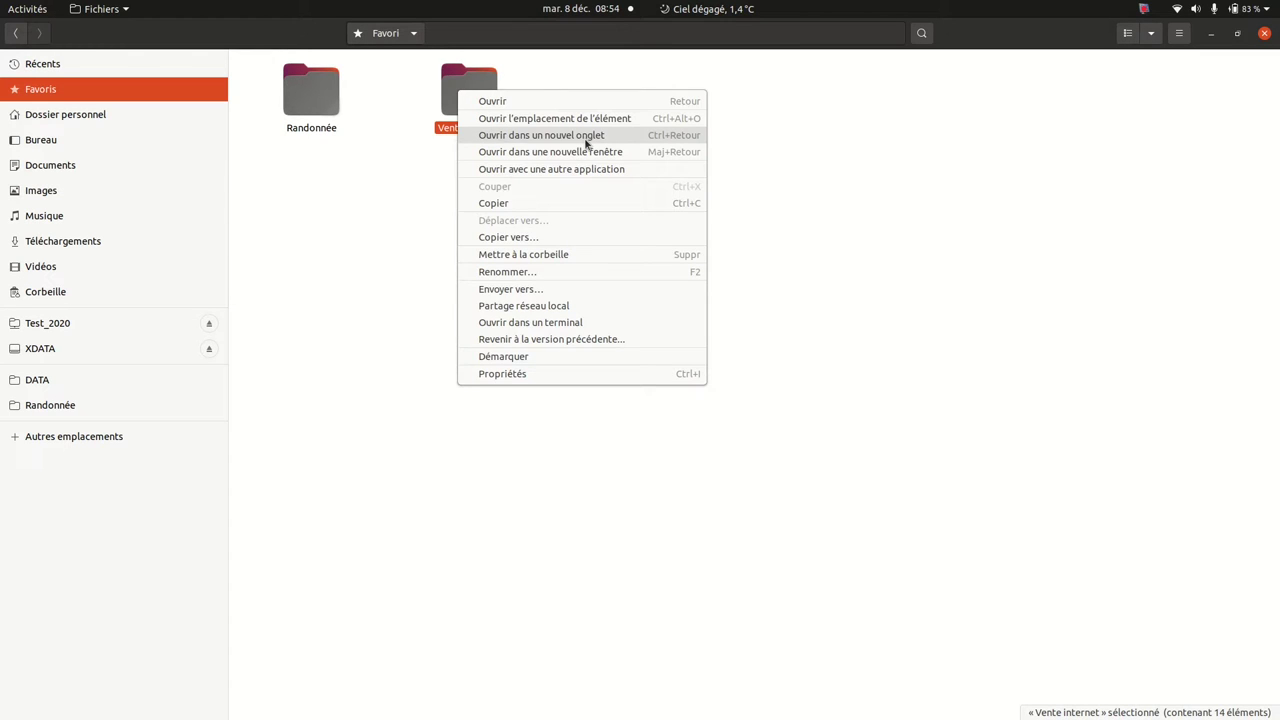
{"action": "left_click", "coordinate": [524, 358]}
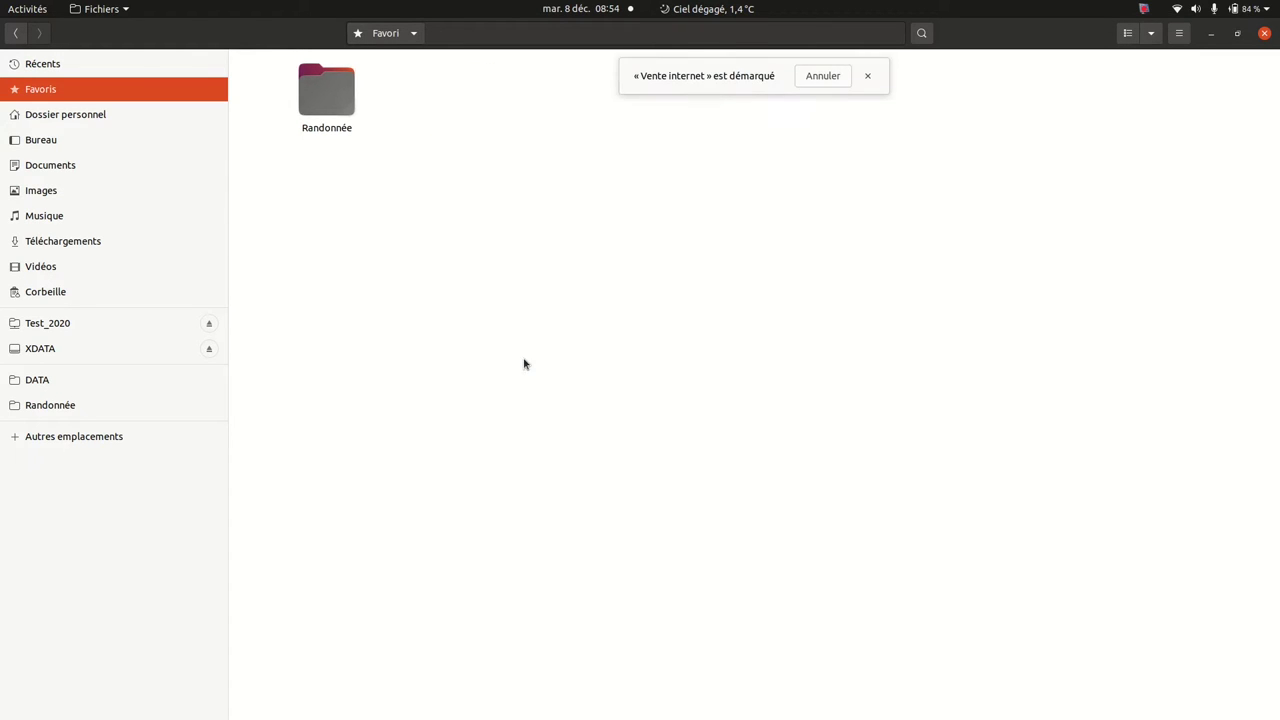
{"action": "right_click", "coordinate": [343, 93]}
{"action": "left_click", "coordinate": [363, 270]}
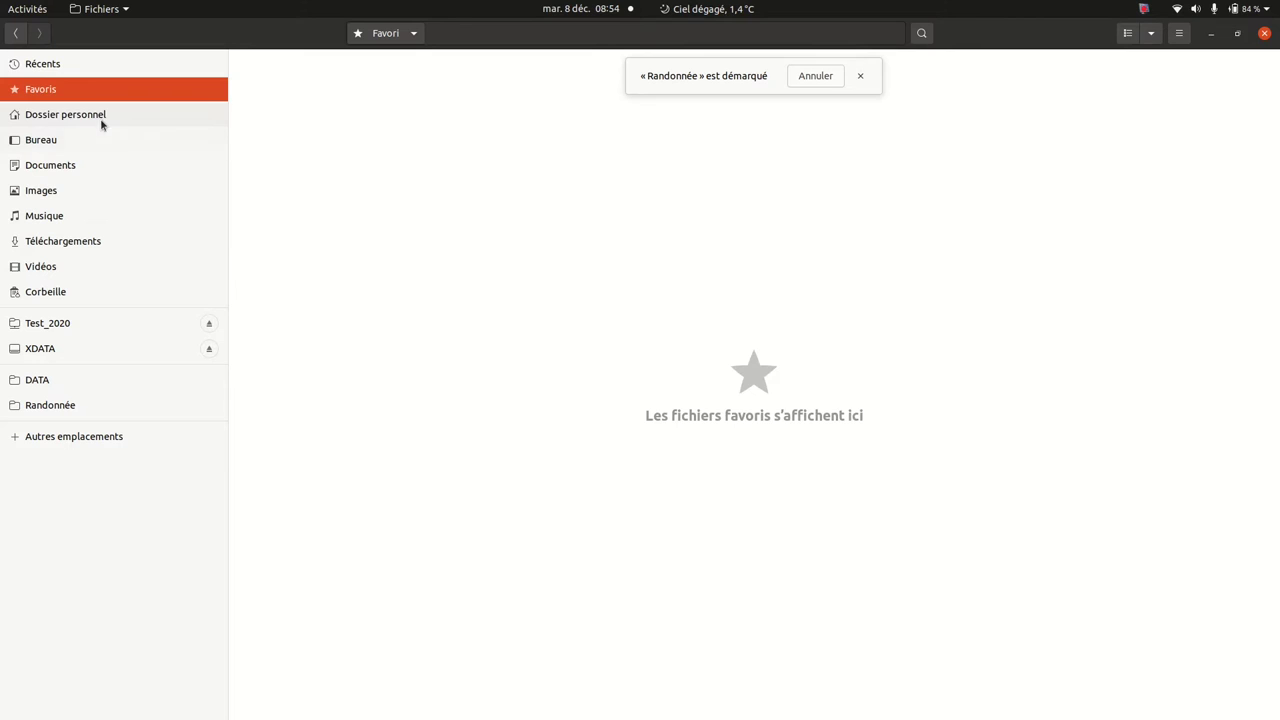
- Return to Documents, open the restoration of missing files for that folder, and cancel it
{"action": "left_click", "coordinate": [100, 116]}
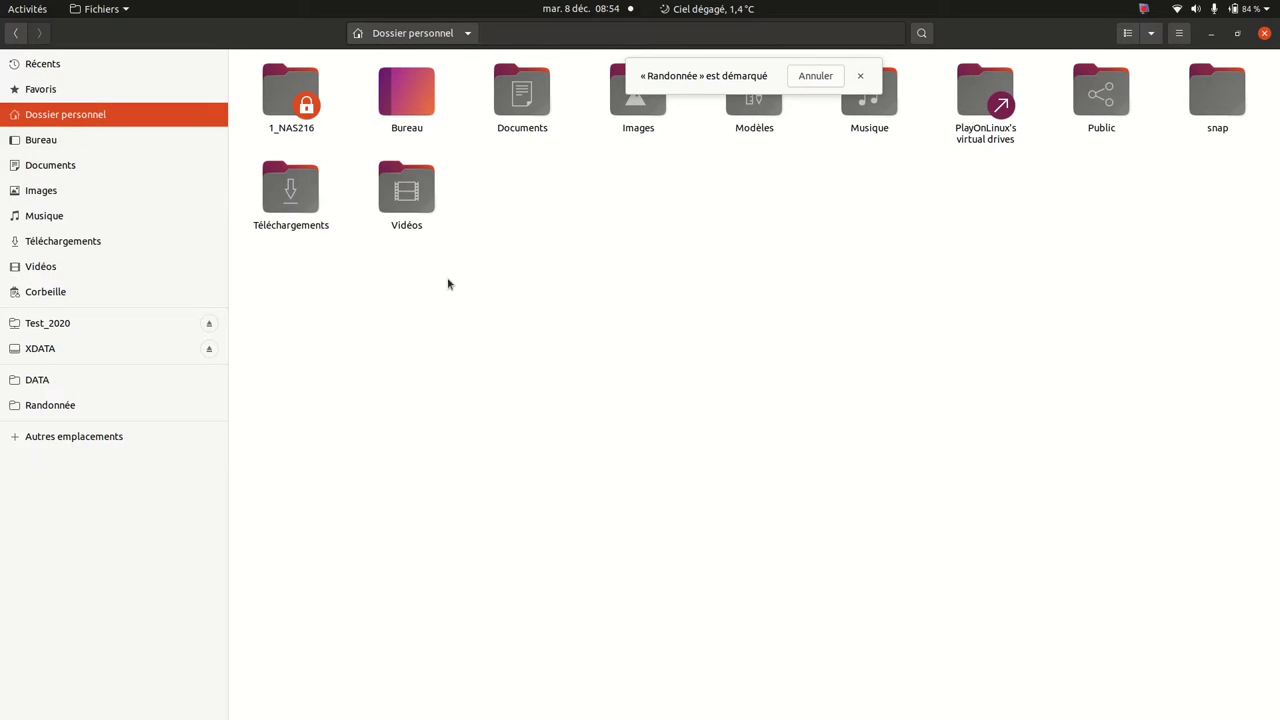
{"action": "double_click", "coordinate": [509, 101]}
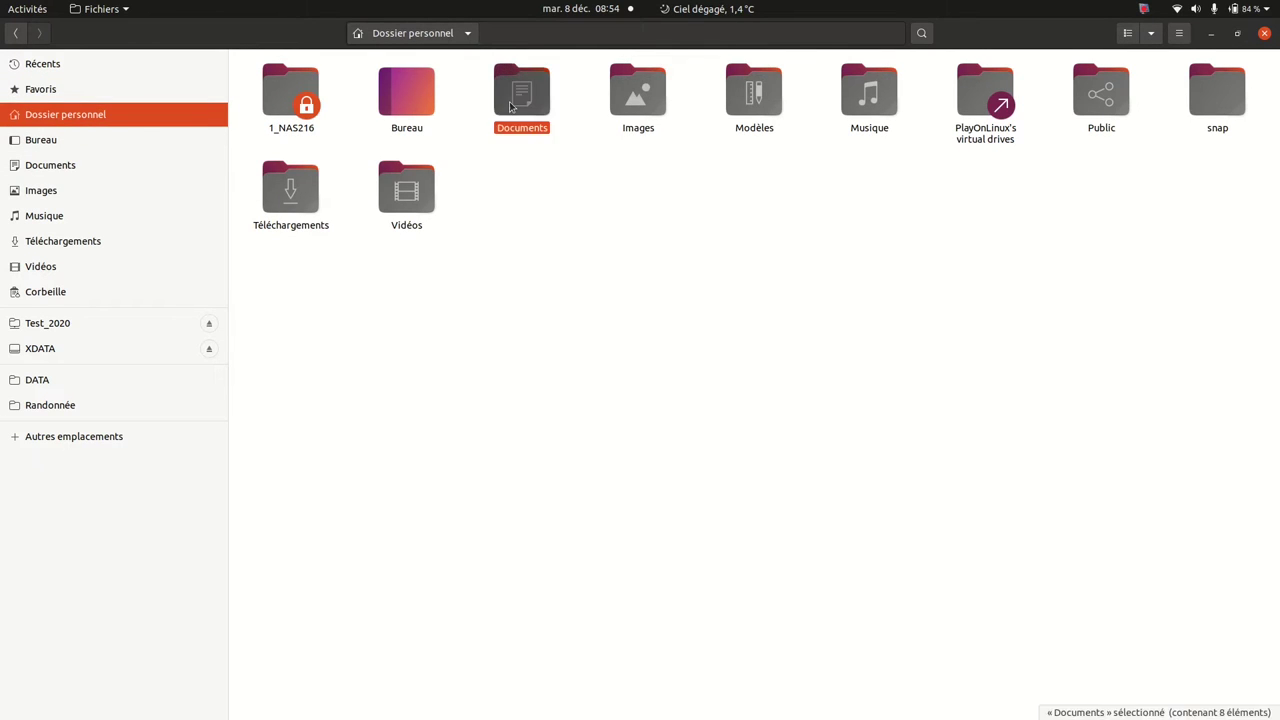
{"action": "left_click", "coordinate": [503, 34]}
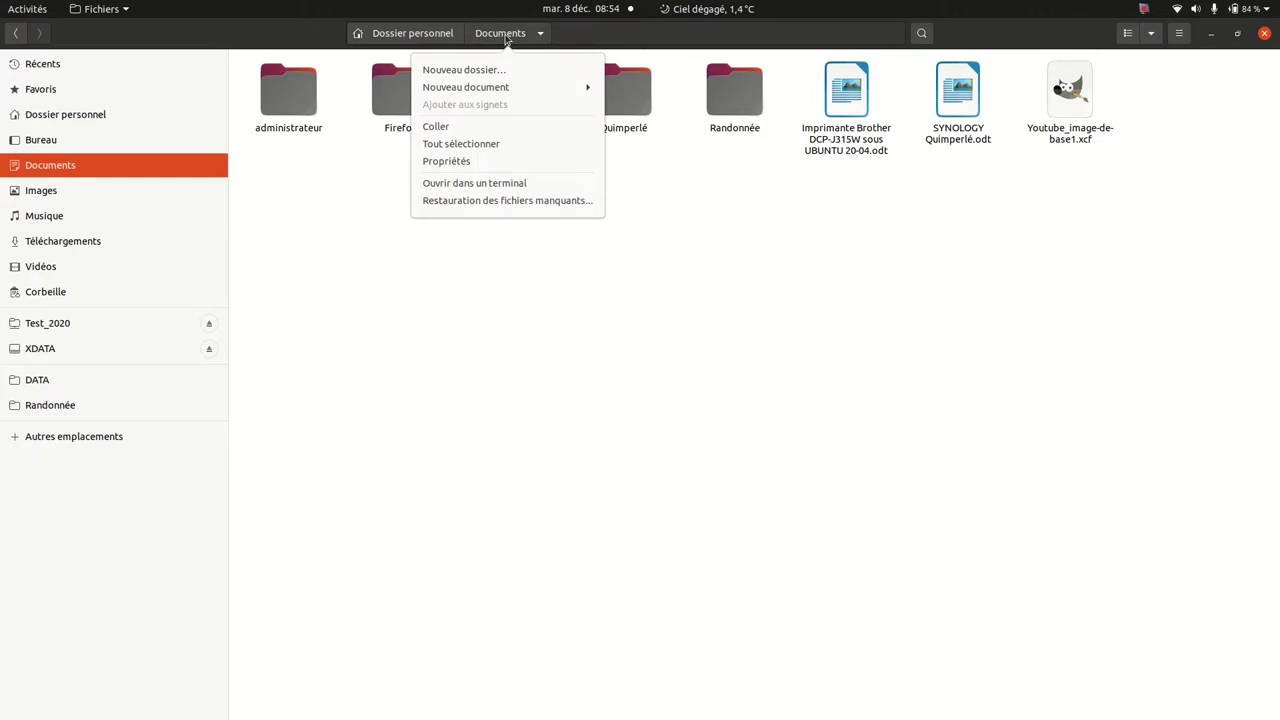
{"action": "left_click", "coordinate": [475, 203]}
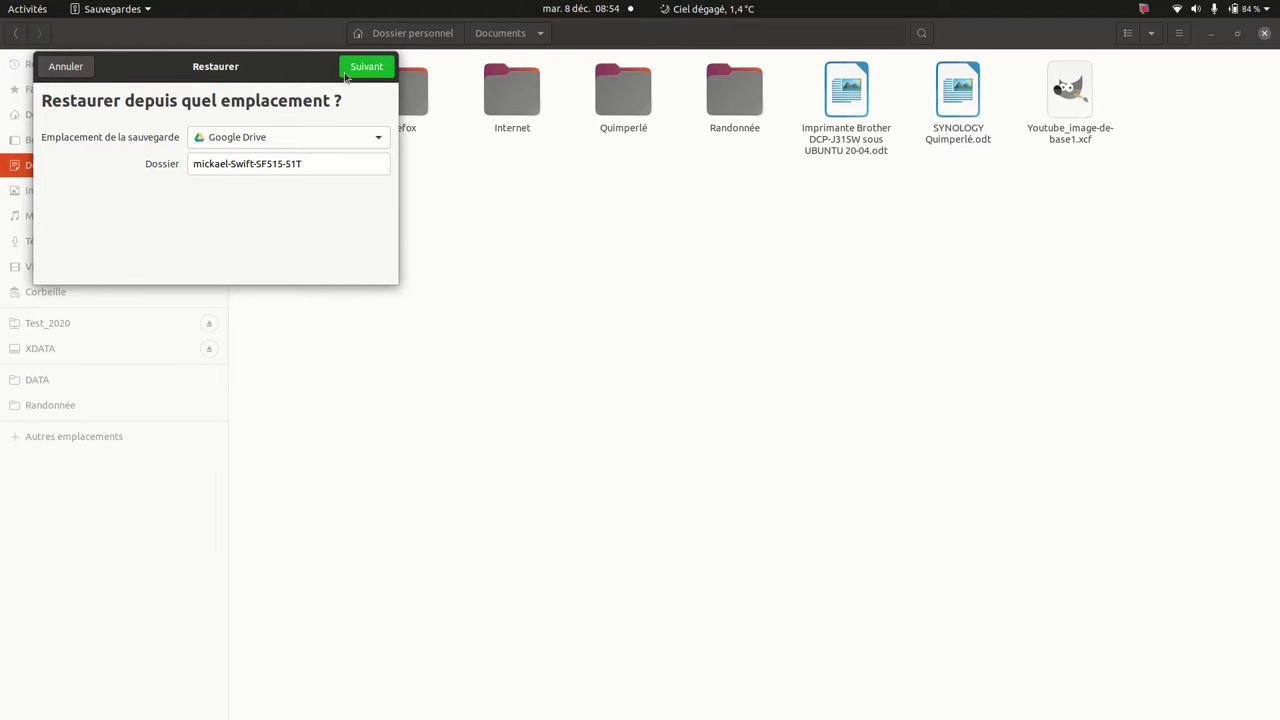
{"action": "left_click", "coordinate": [64, 66]}
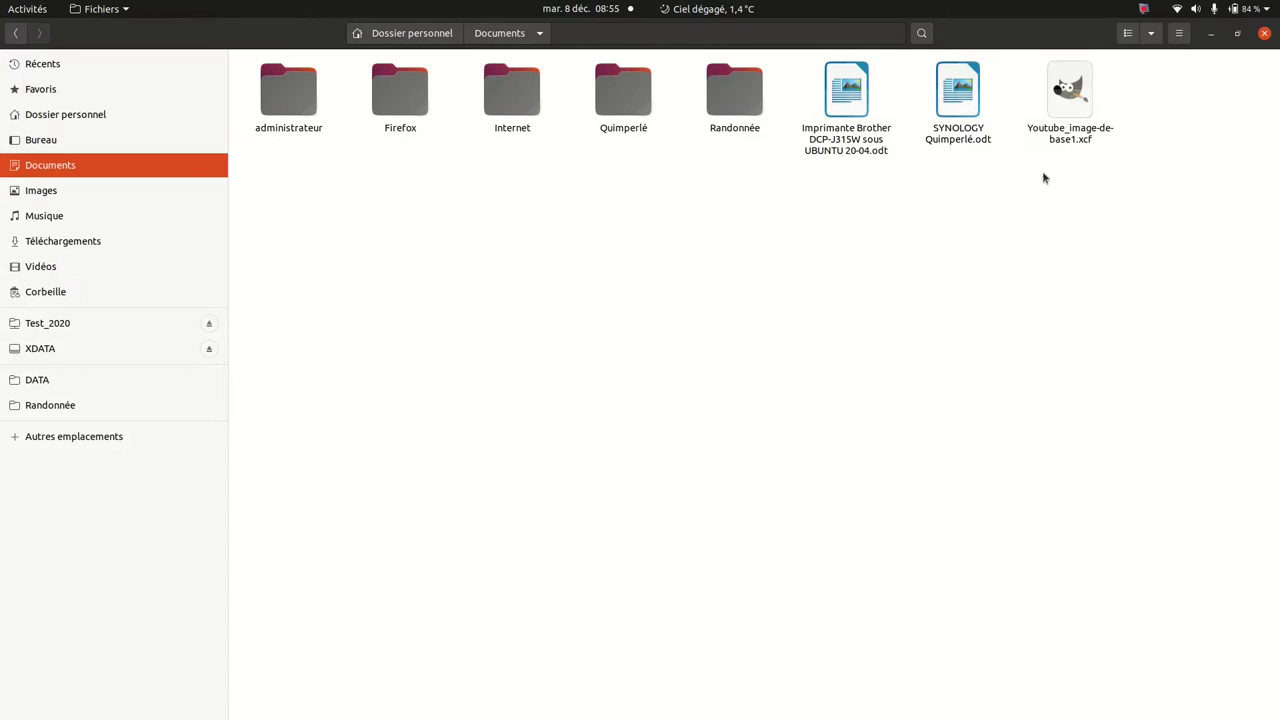
- Show the Documents folder as a list and open the file manager's preferences
{"action": "left_click", "coordinate": [1127, 37]}
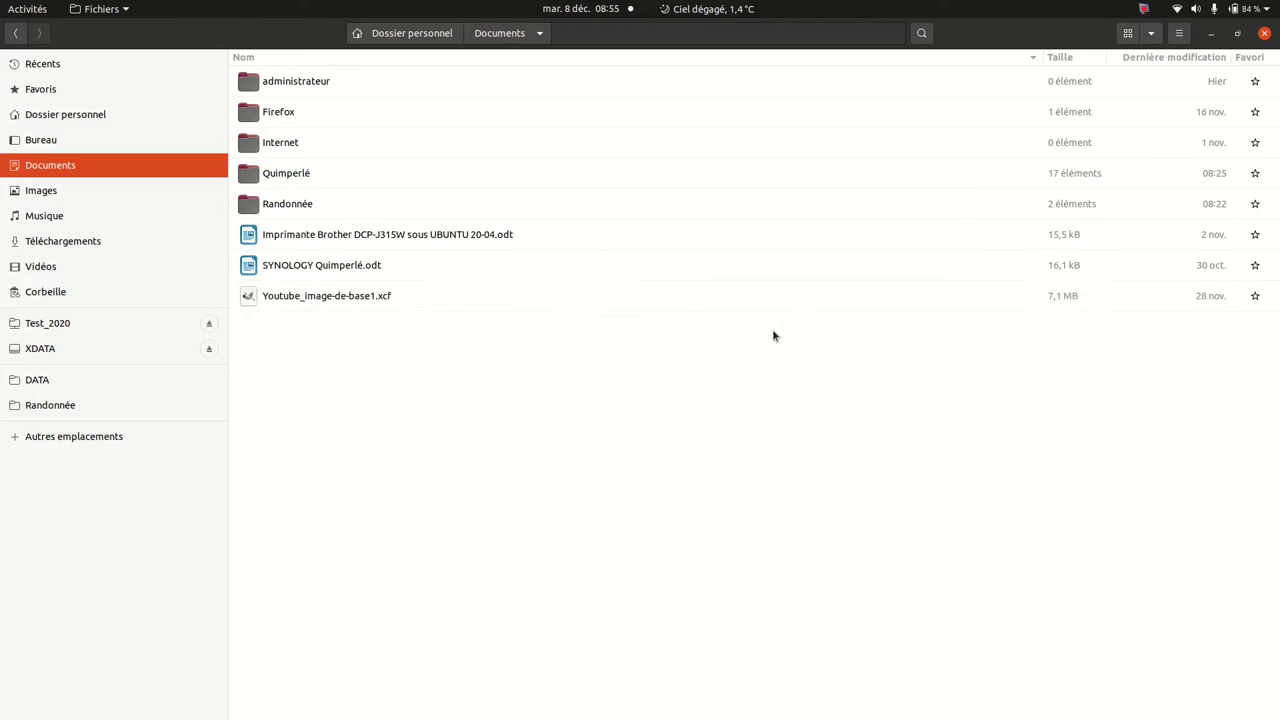
{"action": "left_click", "coordinate": [1186, 36]}
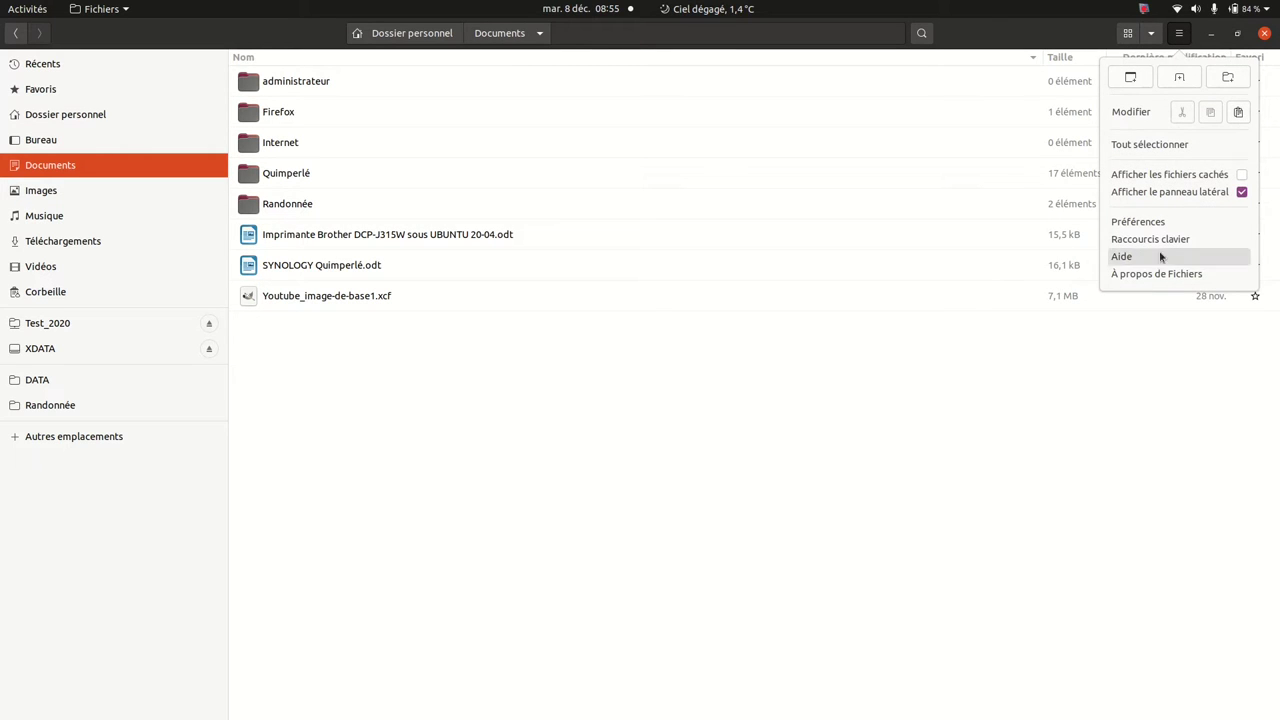
{"action": "left_click", "coordinate": [1162, 224]}
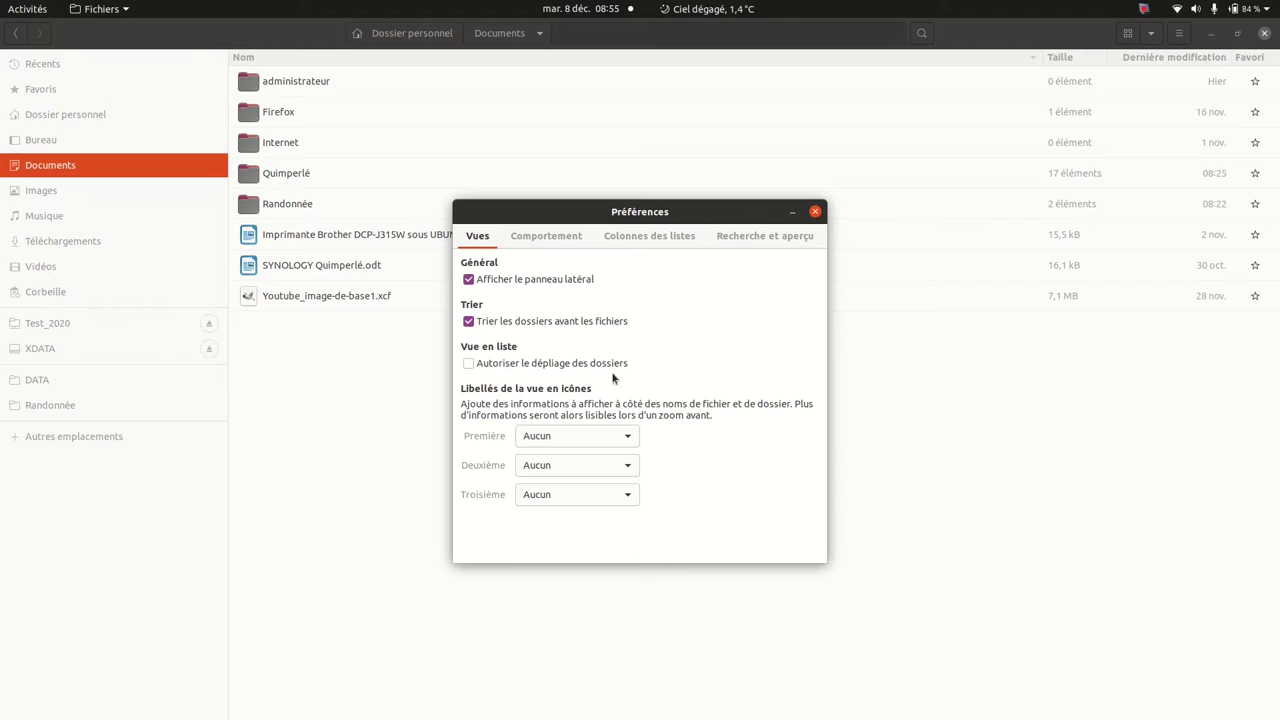
- Allow folders to be expanded in list view, close the preferences, and expand and collapse the Randonnée and Quimperlé folders
{"action": "left_click", "coordinate": [468, 364]}
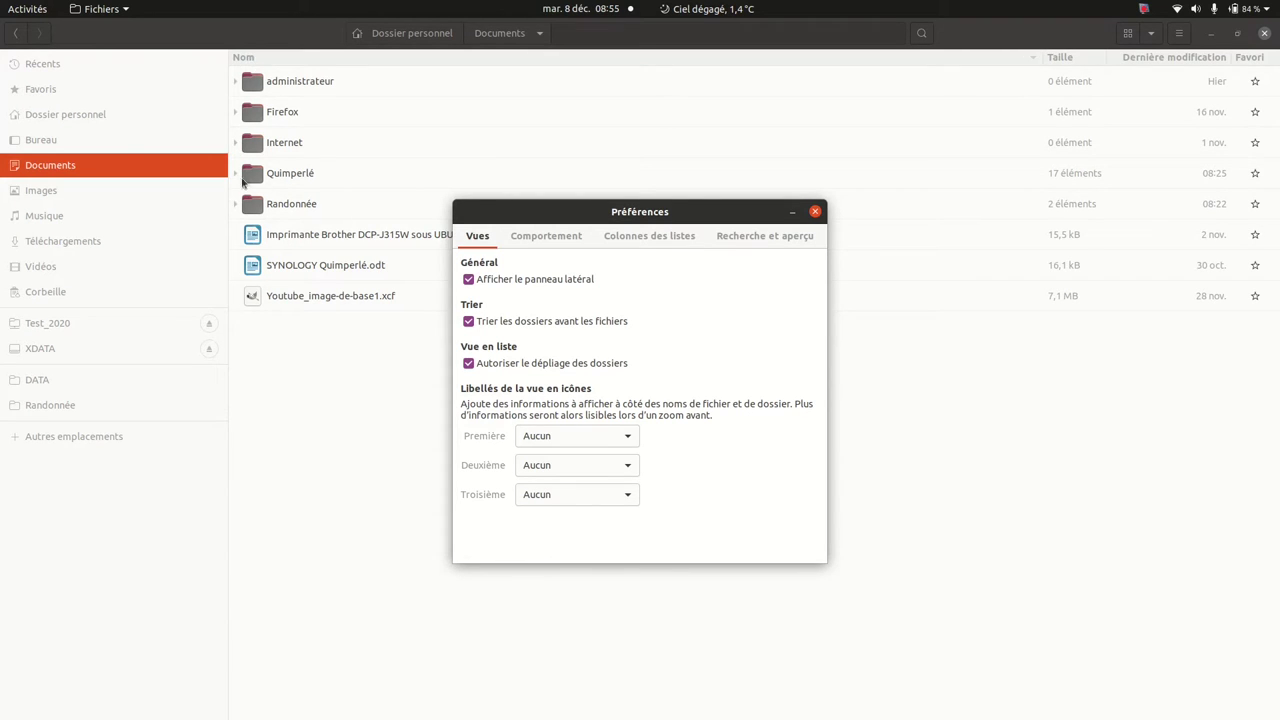
{"action": "left_click", "coordinate": [815, 211]}
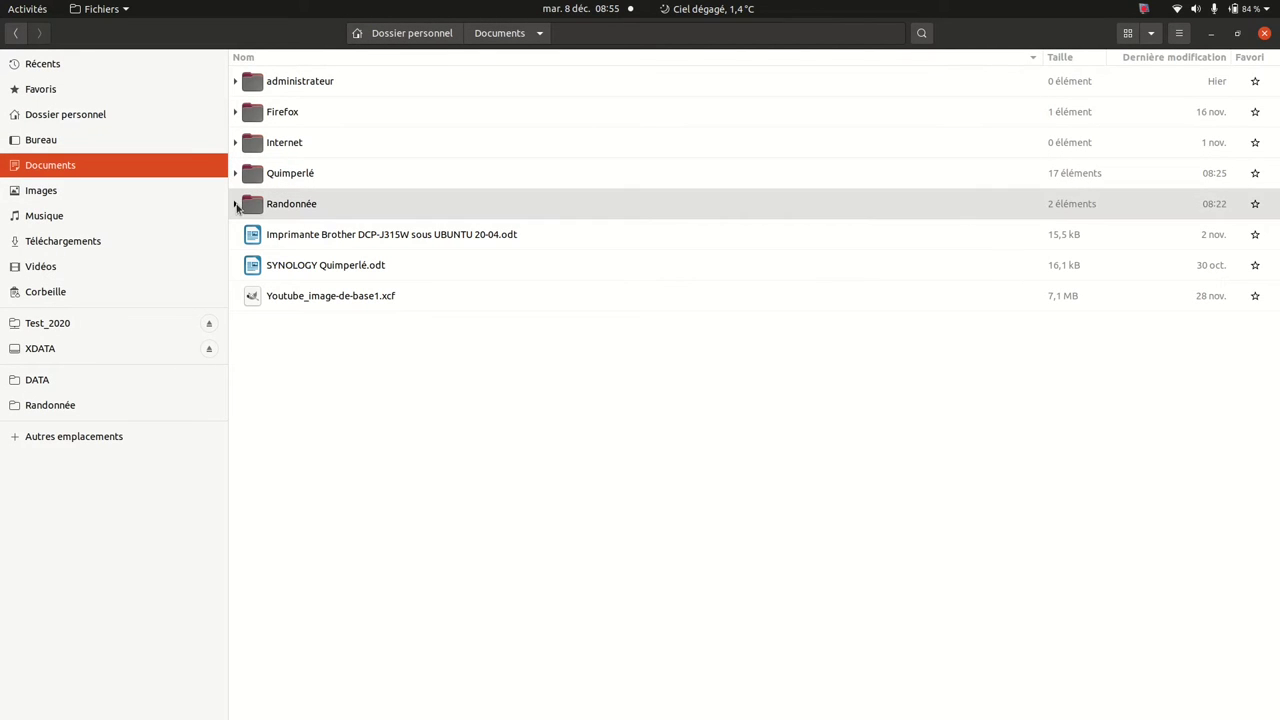
{"action": "left_click", "coordinate": [236, 204]}
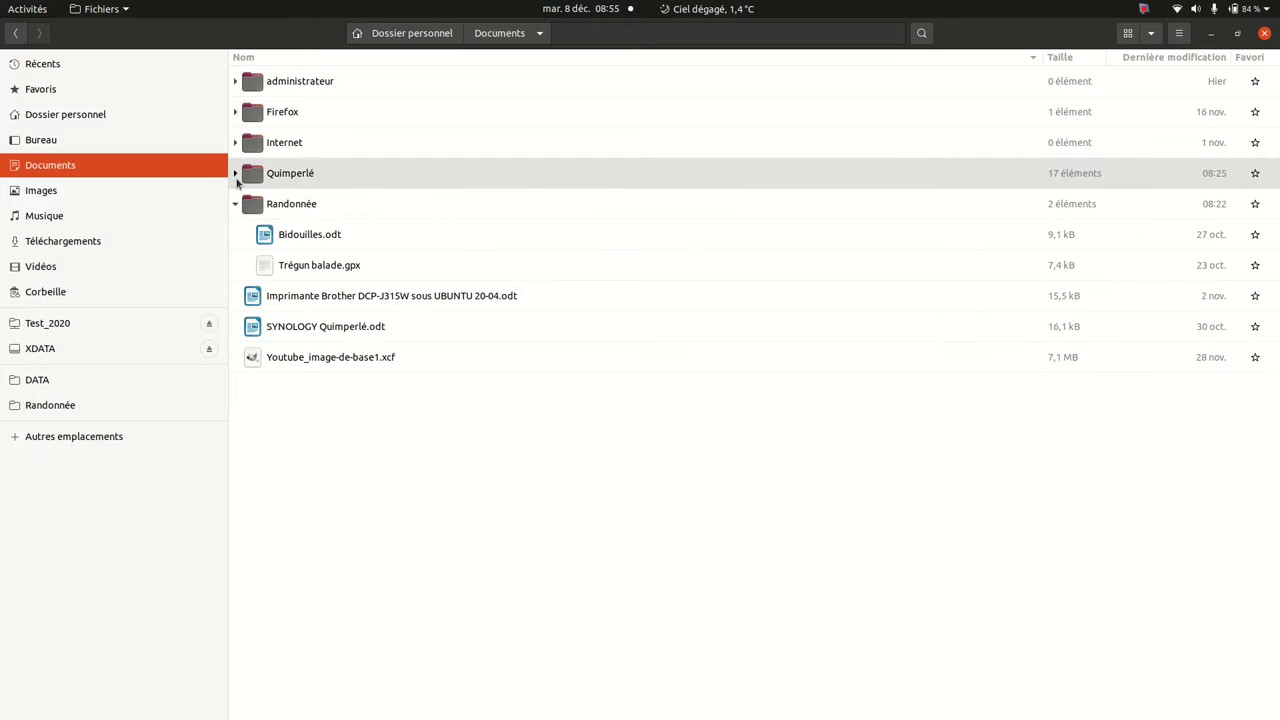
{"action": "left_click", "coordinate": [236, 174]}
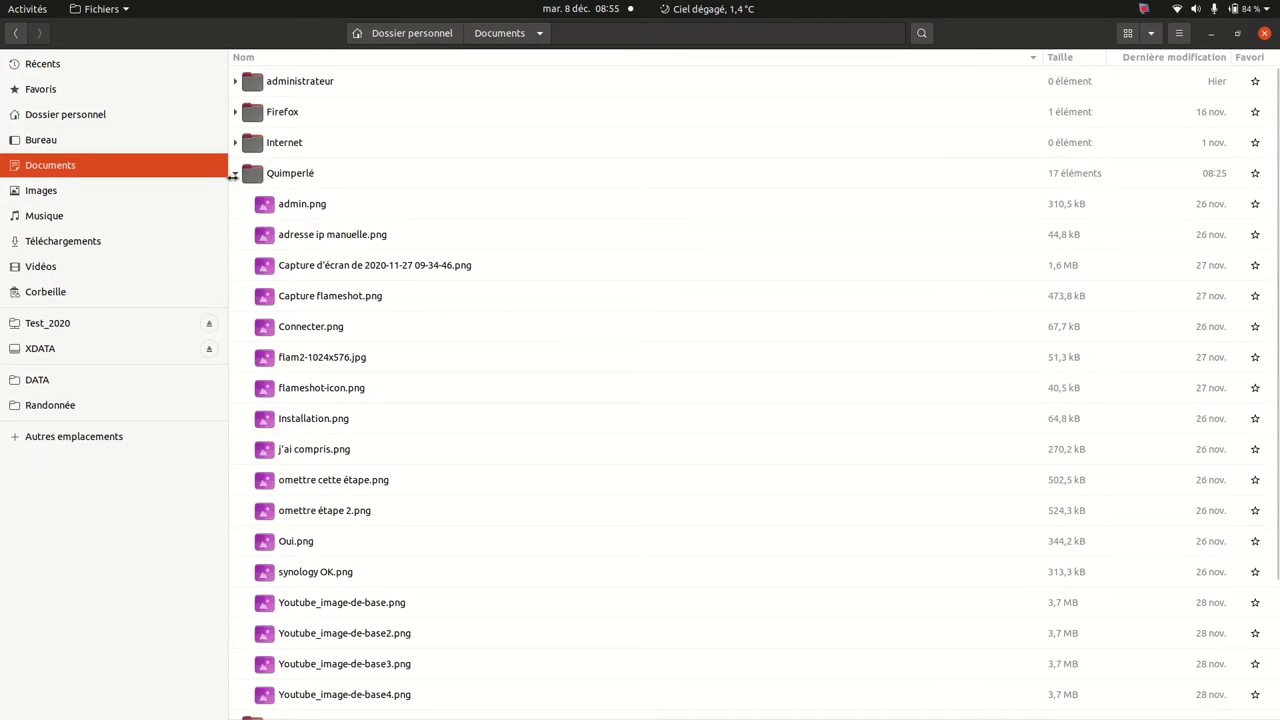
{"action": "left_click", "coordinate": [236, 174]}
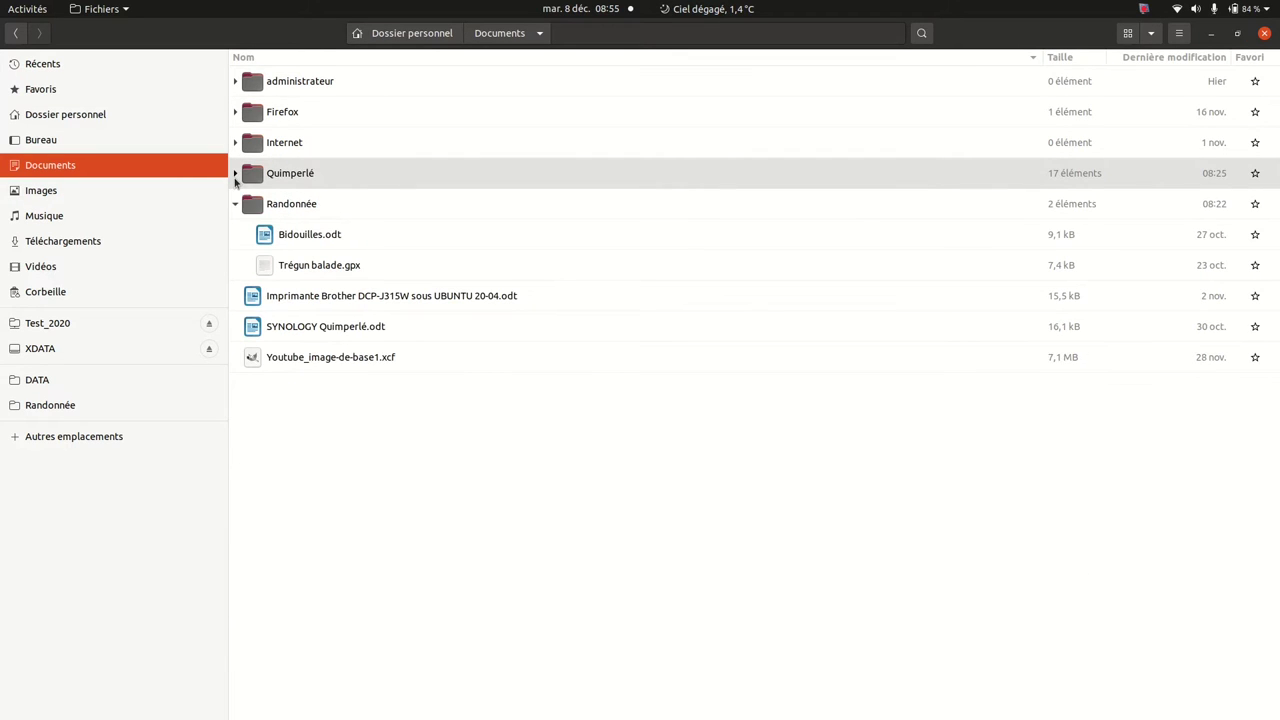
{"action": "left_click", "coordinate": [236, 203]}
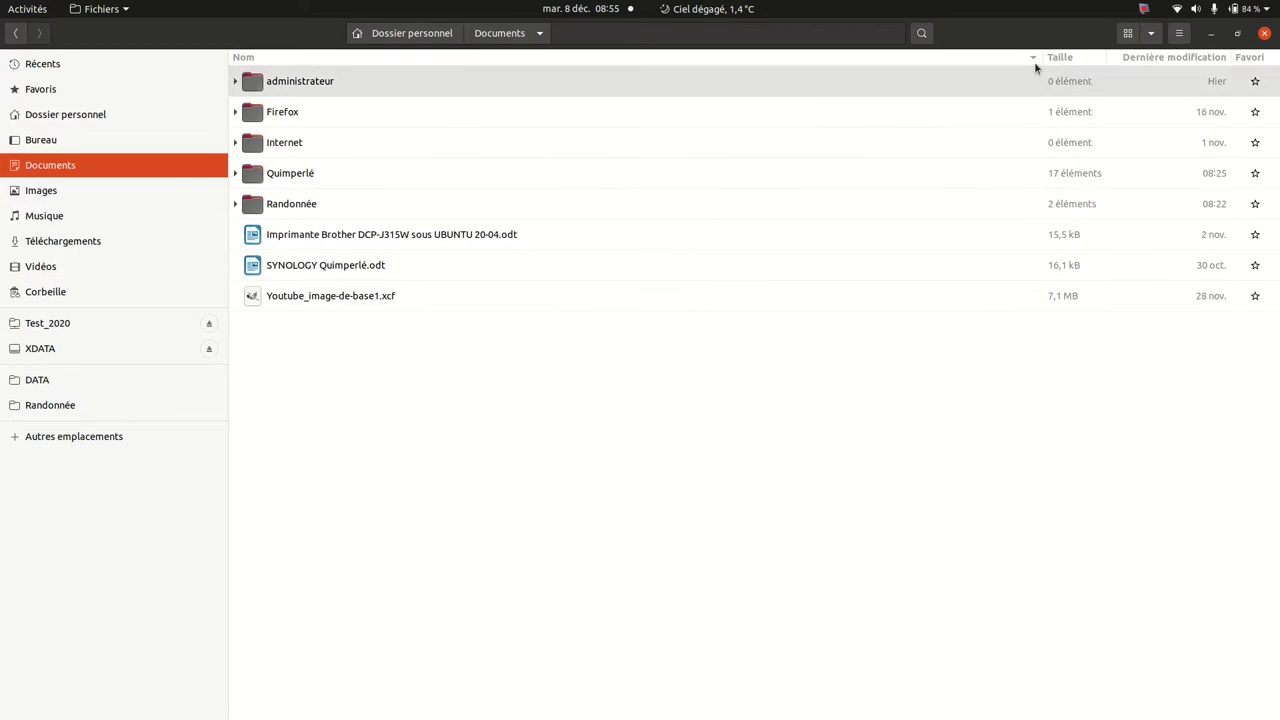
- Turn off folder expansion for list view in the preferences and show the Documents folder as icons
{"action": "left_click", "coordinate": [1186, 38]}
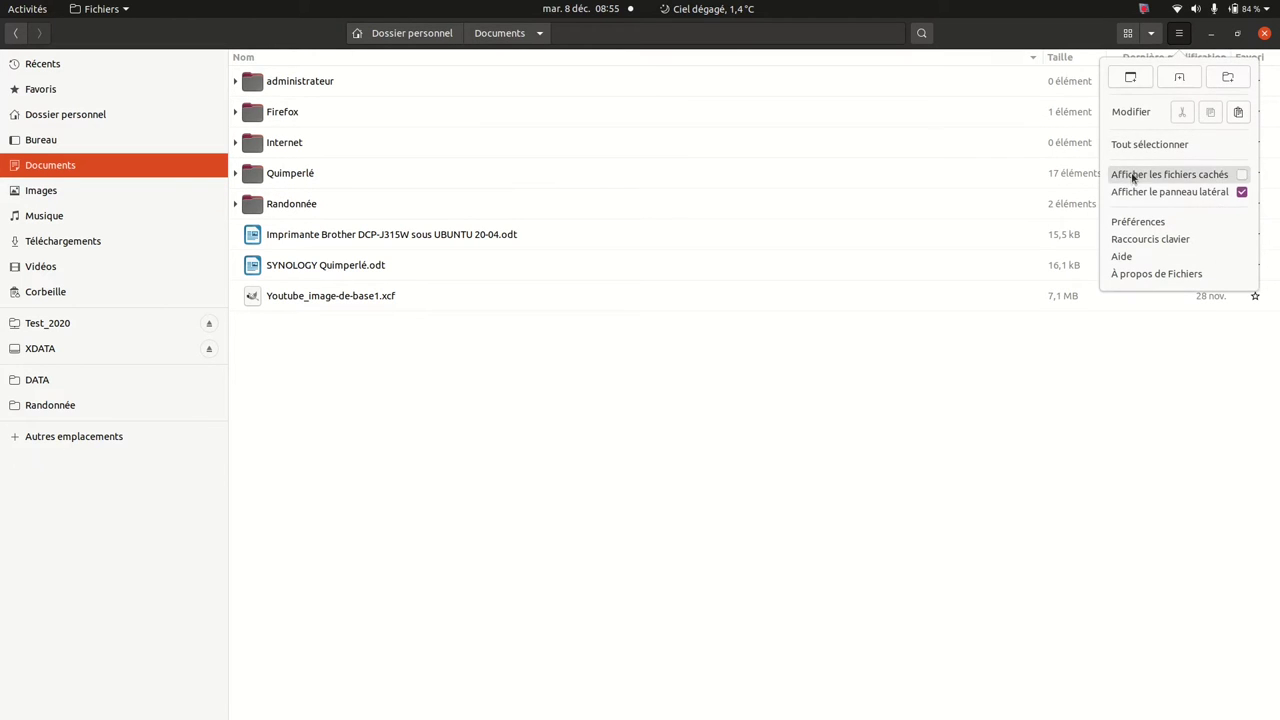
{"action": "left_click", "coordinate": [1141, 223]}
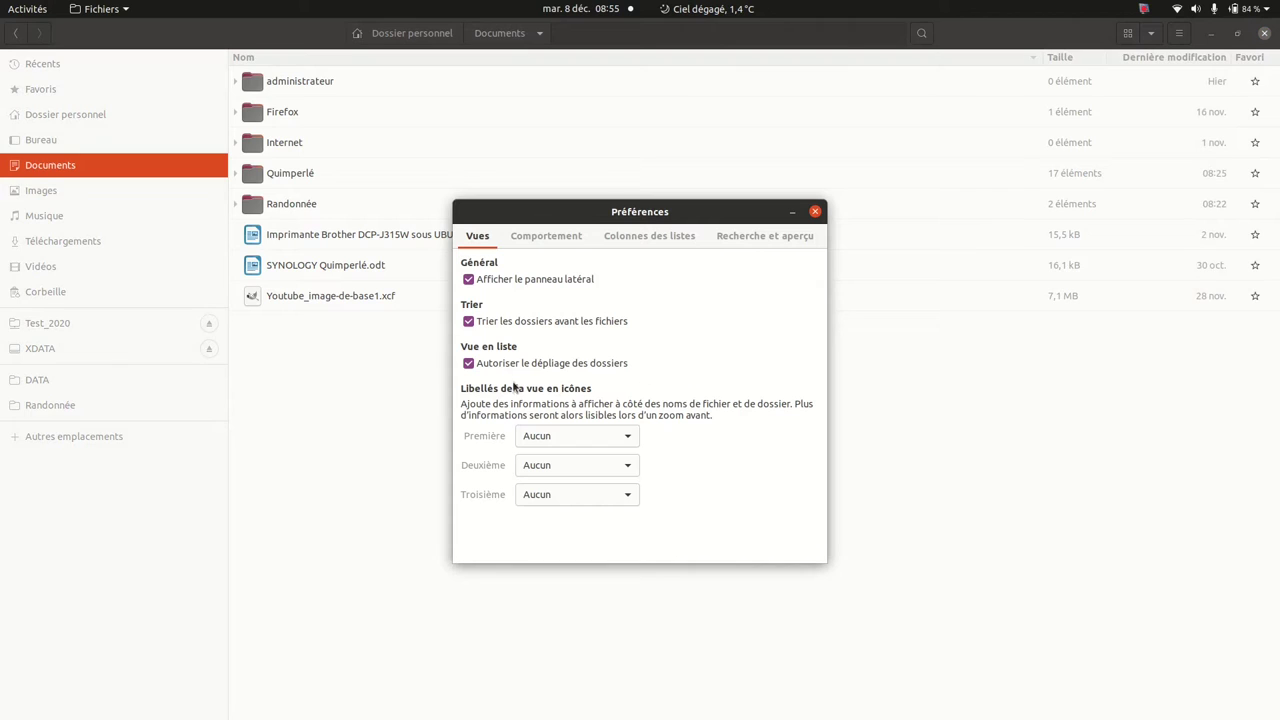
{"action": "left_click", "coordinate": [469, 363]}
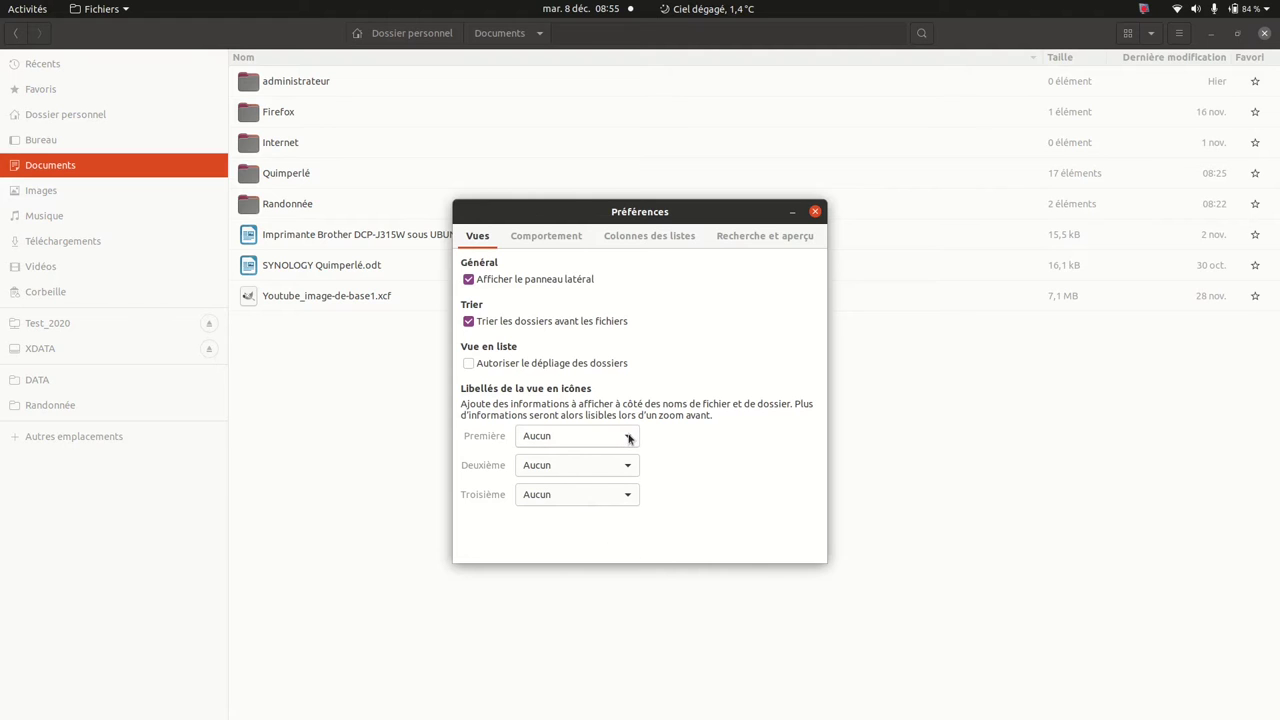
{"action": "left_click", "coordinate": [815, 211]}
{"action": "left_click", "coordinate": [1128, 33]}
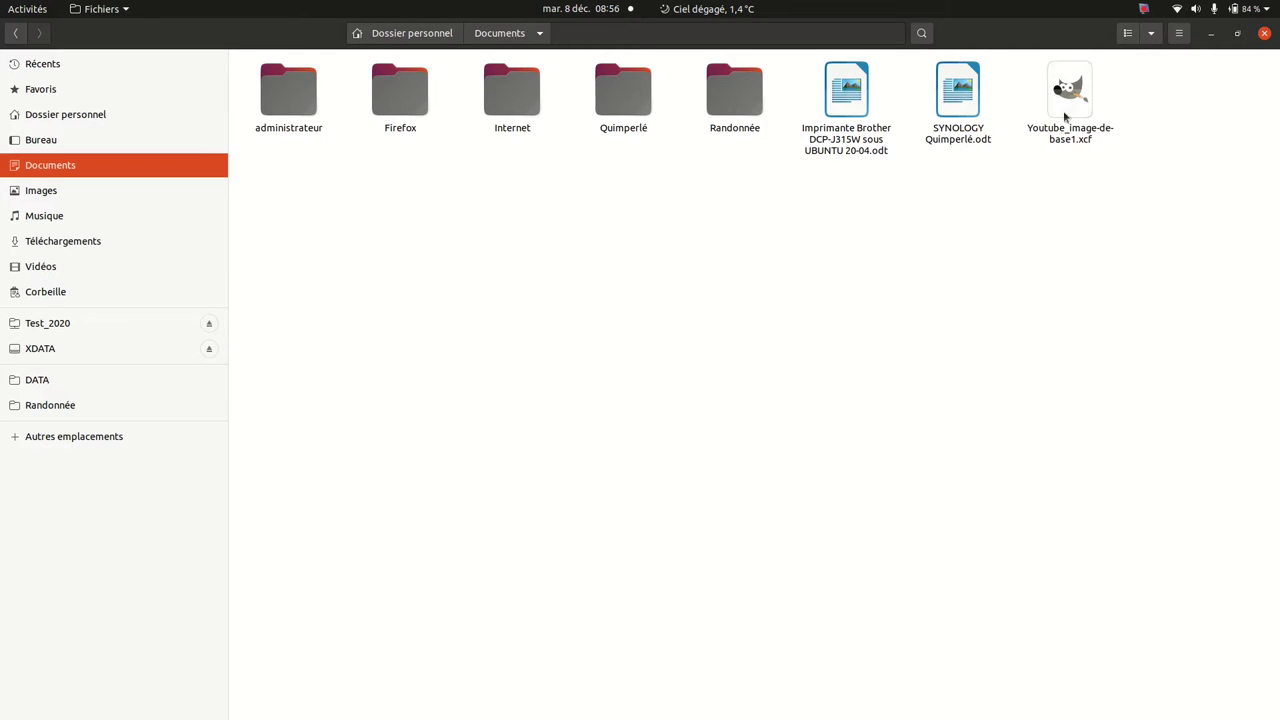
- Set the icon view captions to Taille, Type détaillé and Emplacement in the preferences, and close them
{"action": "left_click", "coordinate": [1182, 35]}
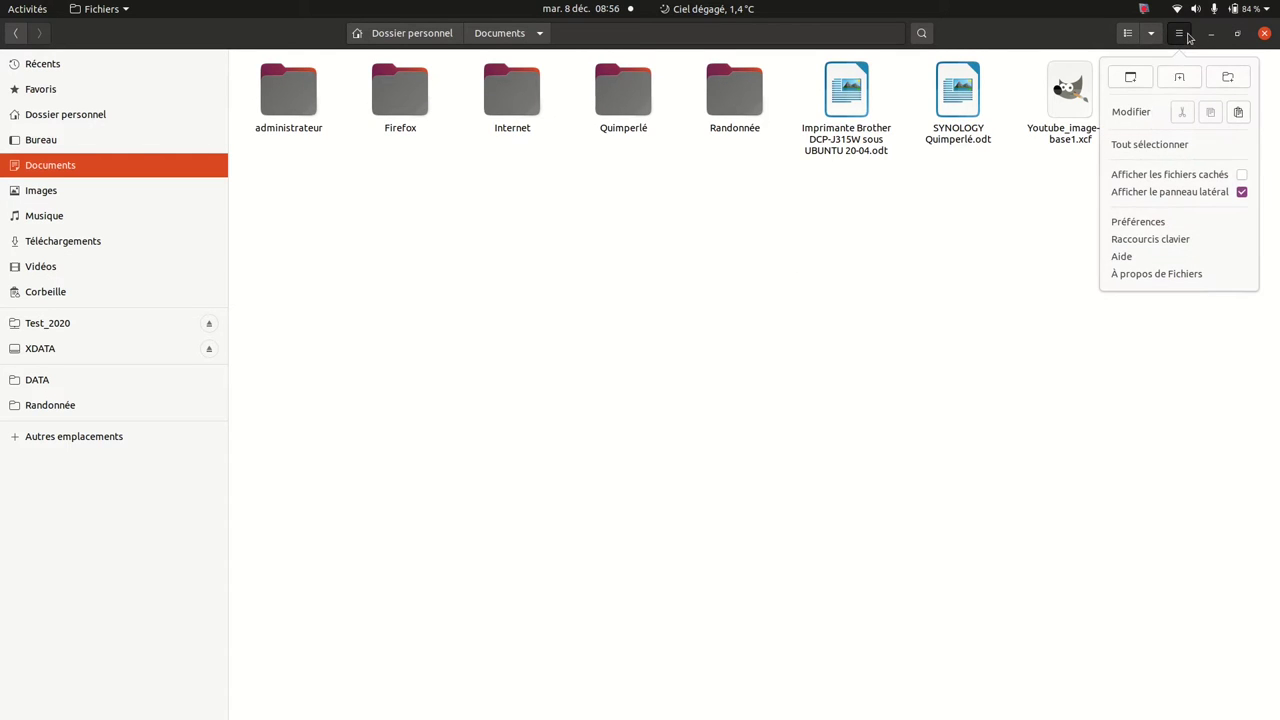
{"action": "left_click", "coordinate": [1141, 222]}
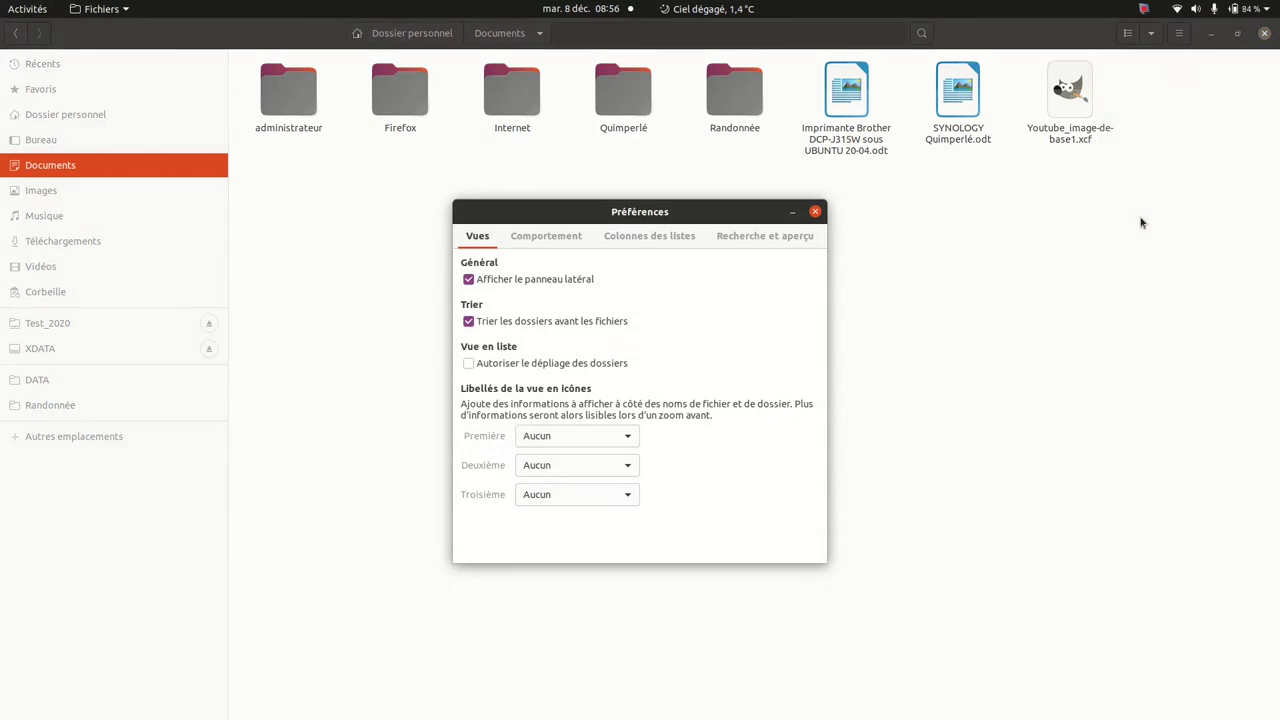
{"action": "left_click", "coordinate": [600, 437]}
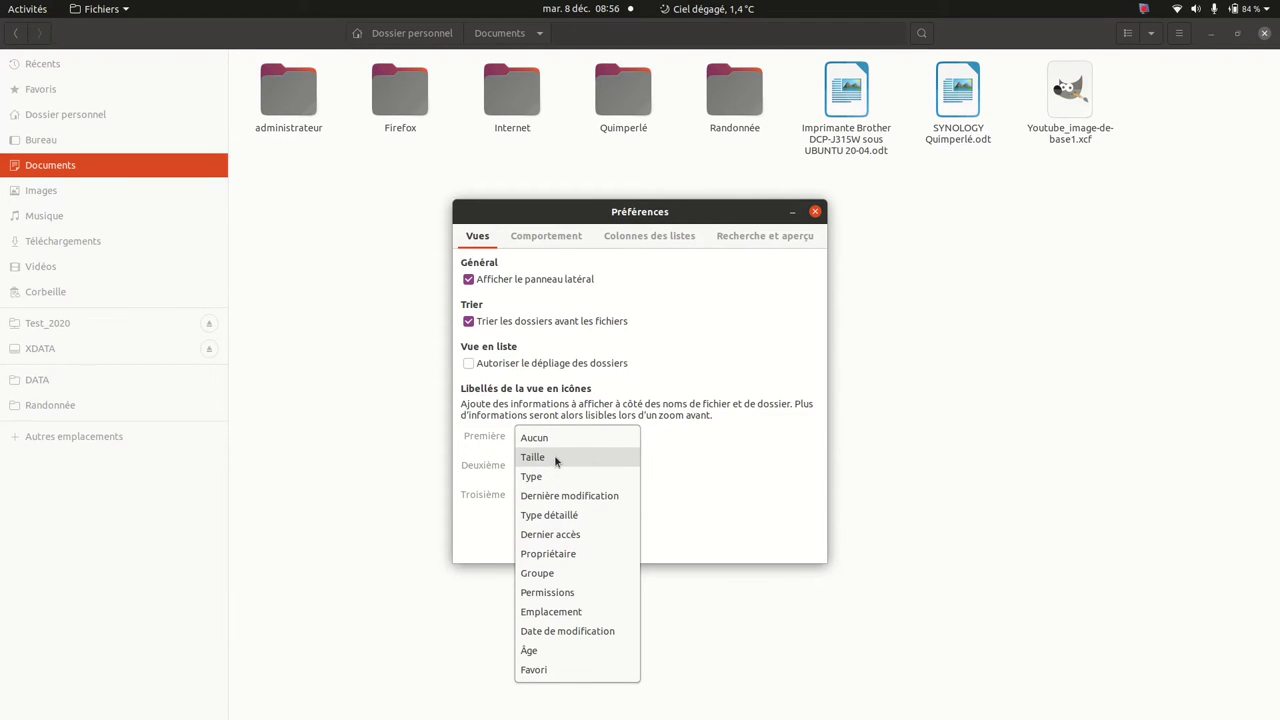
{"action": "left_click", "coordinate": [556, 458]}
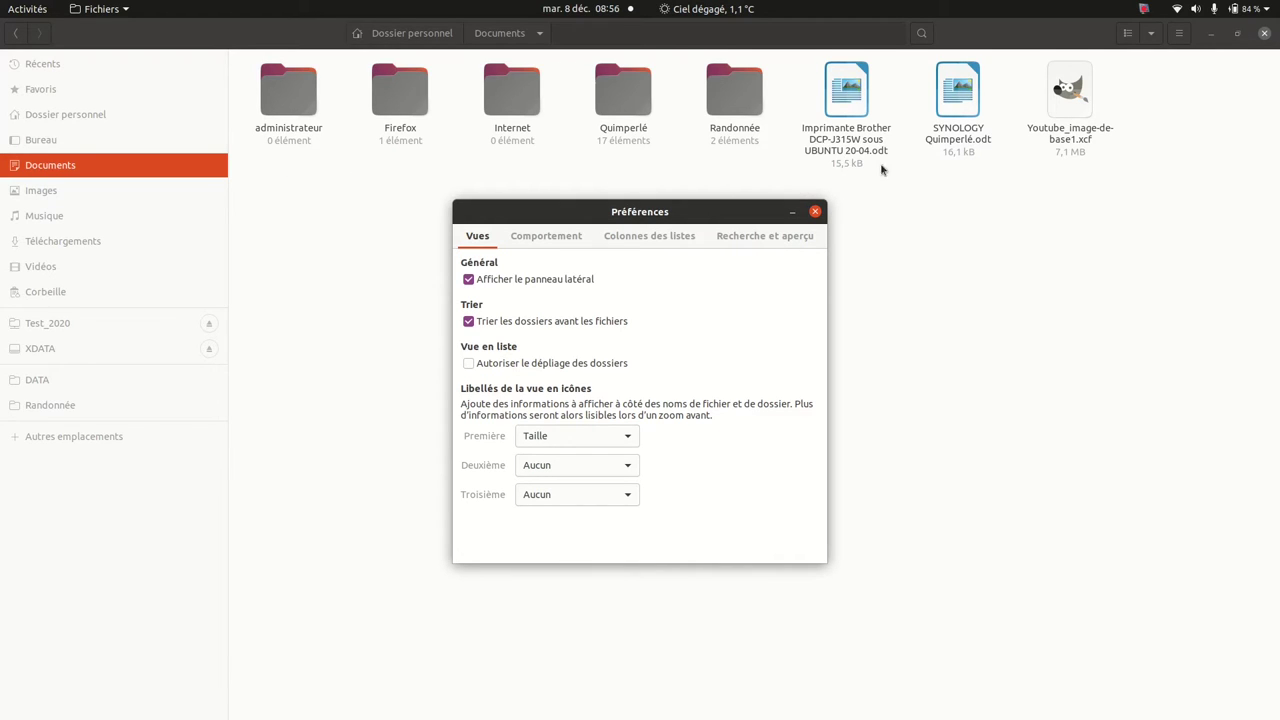
{"action": "left_click", "coordinate": [628, 466]}
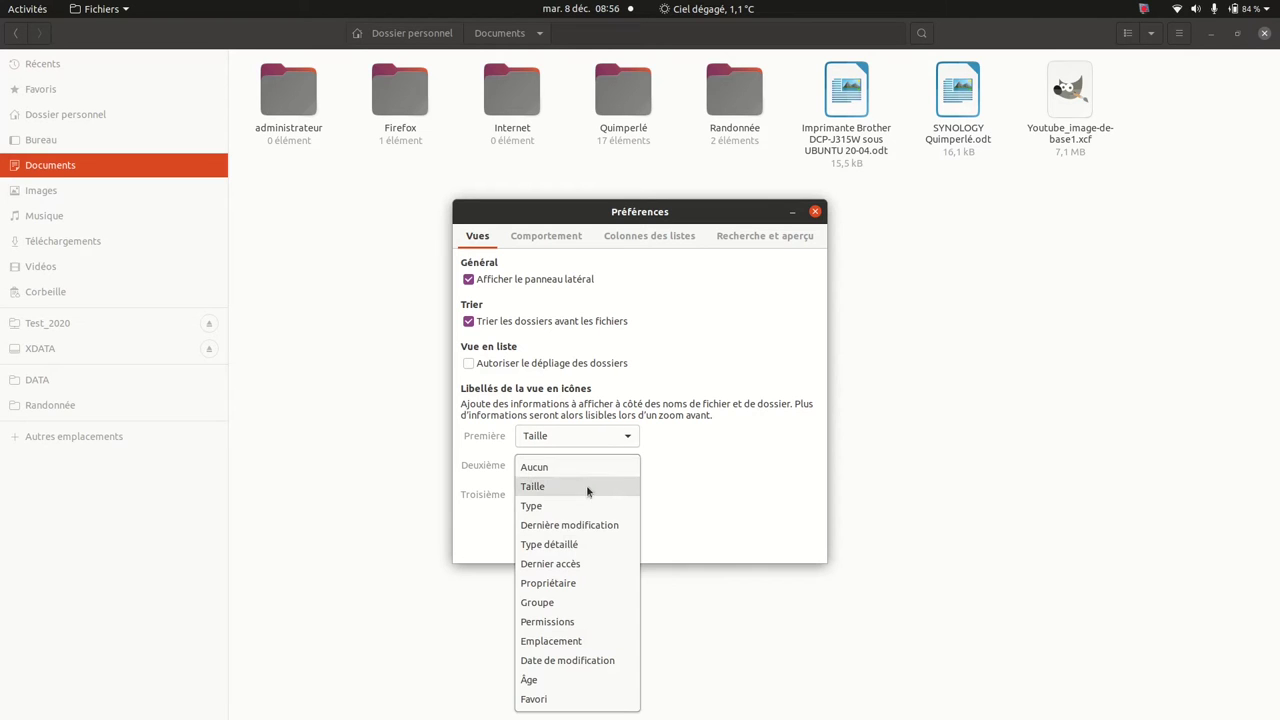
{"action": "left_click", "coordinate": [549, 544]}
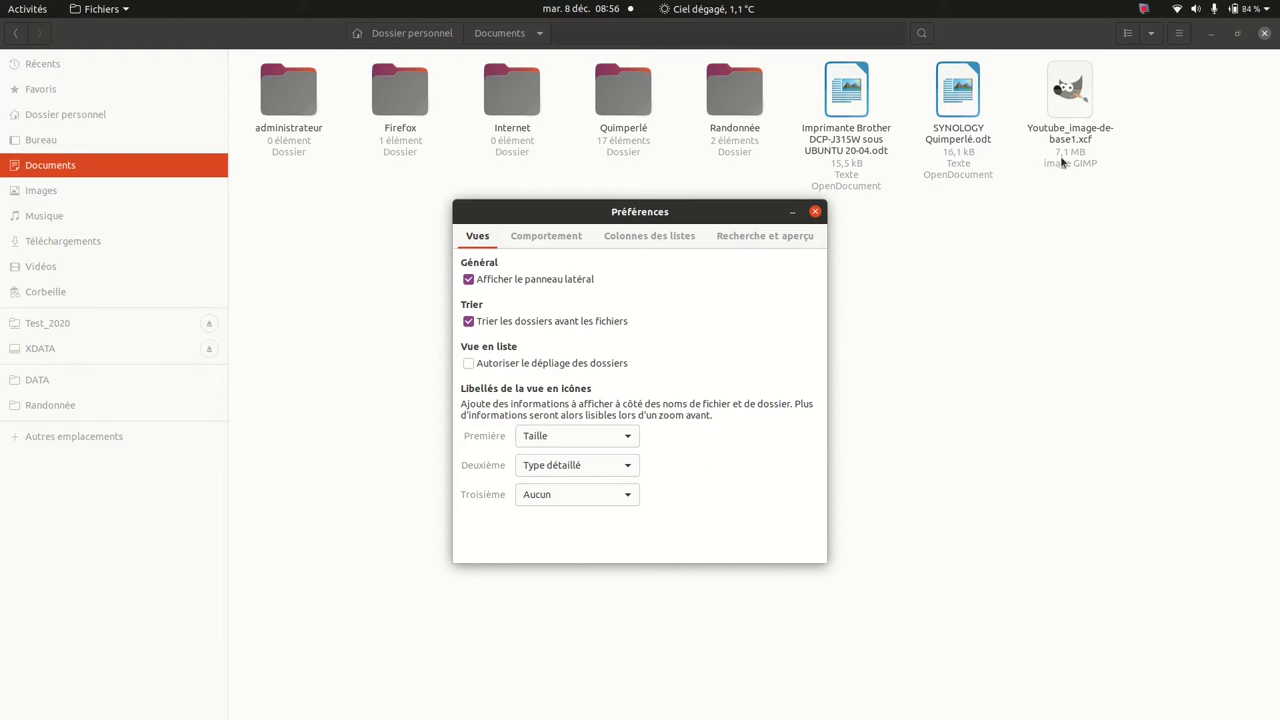
{"action": "left_click", "coordinate": [610, 499]}
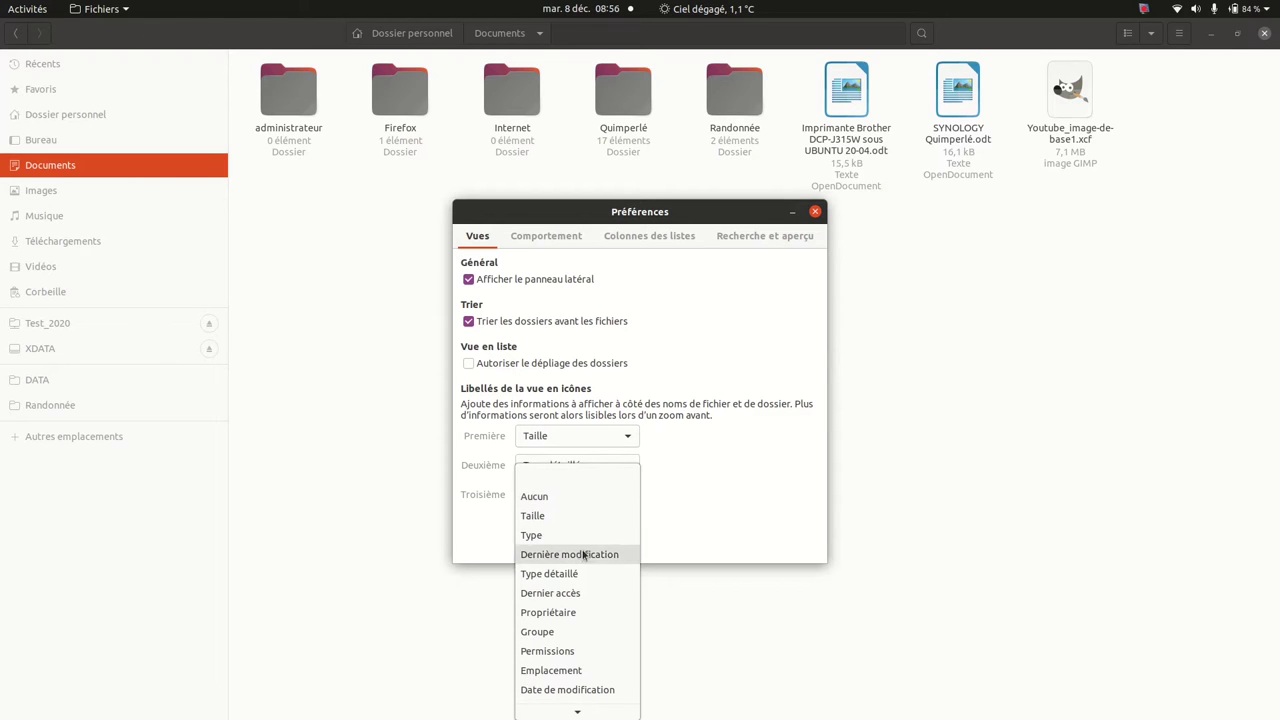
{"action": "left_click", "coordinate": [555, 672]}
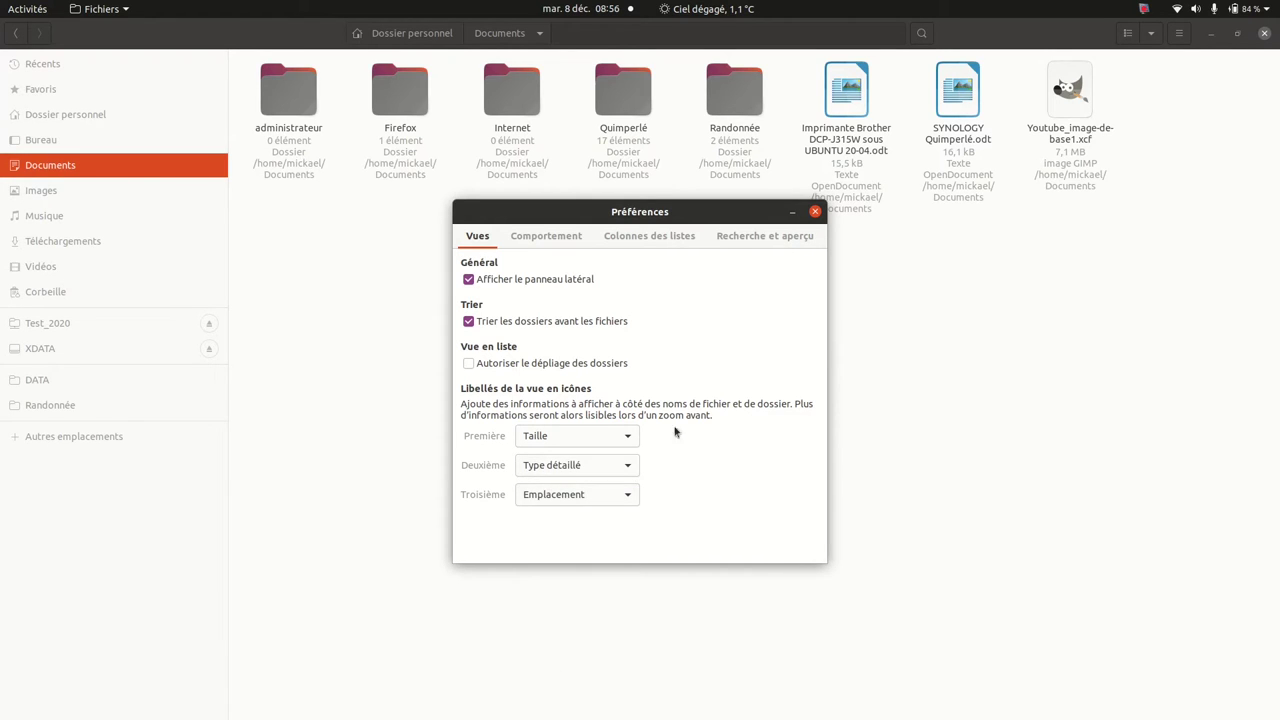
{"action": "left_click", "coordinate": [815, 212]}
- Open the Quimperlé folder and reset all three icon view captions to Aucun in the preferences
{"action": "double_click", "coordinate": [626, 89]}
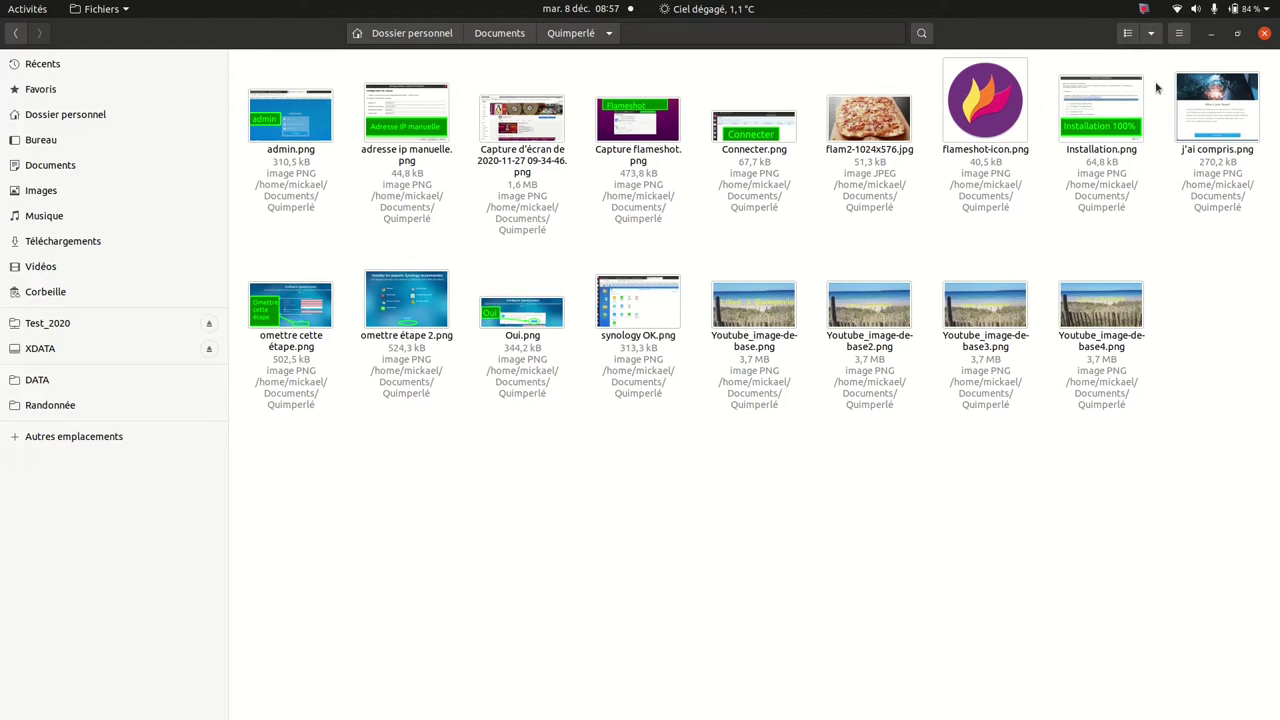
{"action": "left_click", "coordinate": [1179, 33]}
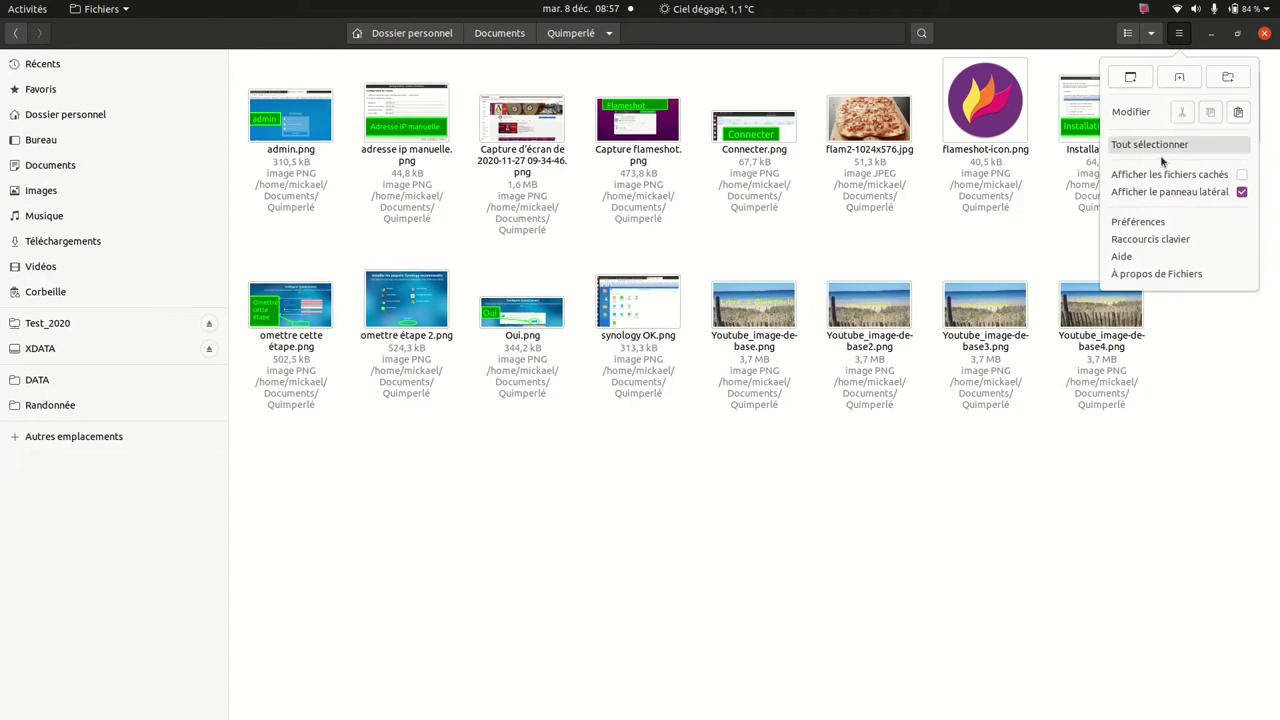
{"action": "left_click", "coordinate": [1136, 222]}
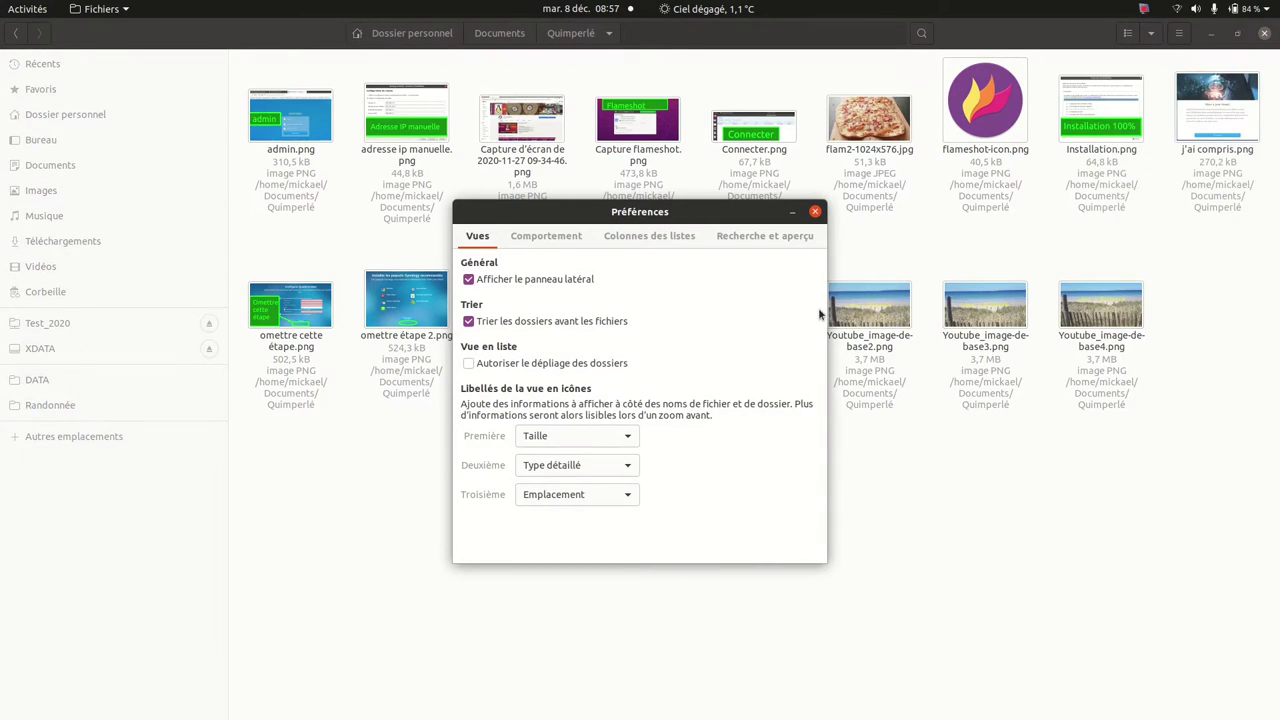
{"action": "left_click", "coordinate": [575, 465]}
{"action": "left_click", "coordinate": [565, 395]}
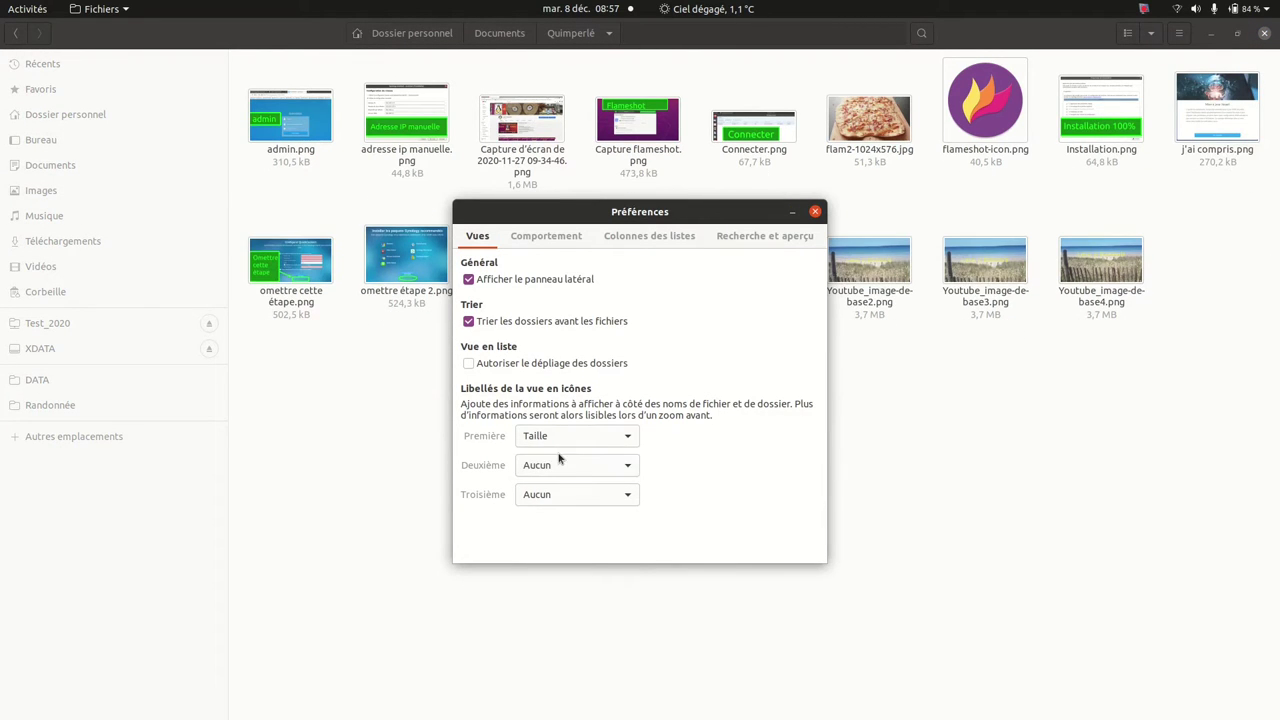
{"action": "left_click", "coordinate": [563, 436]}
{"action": "left_click", "coordinate": [558, 418]}
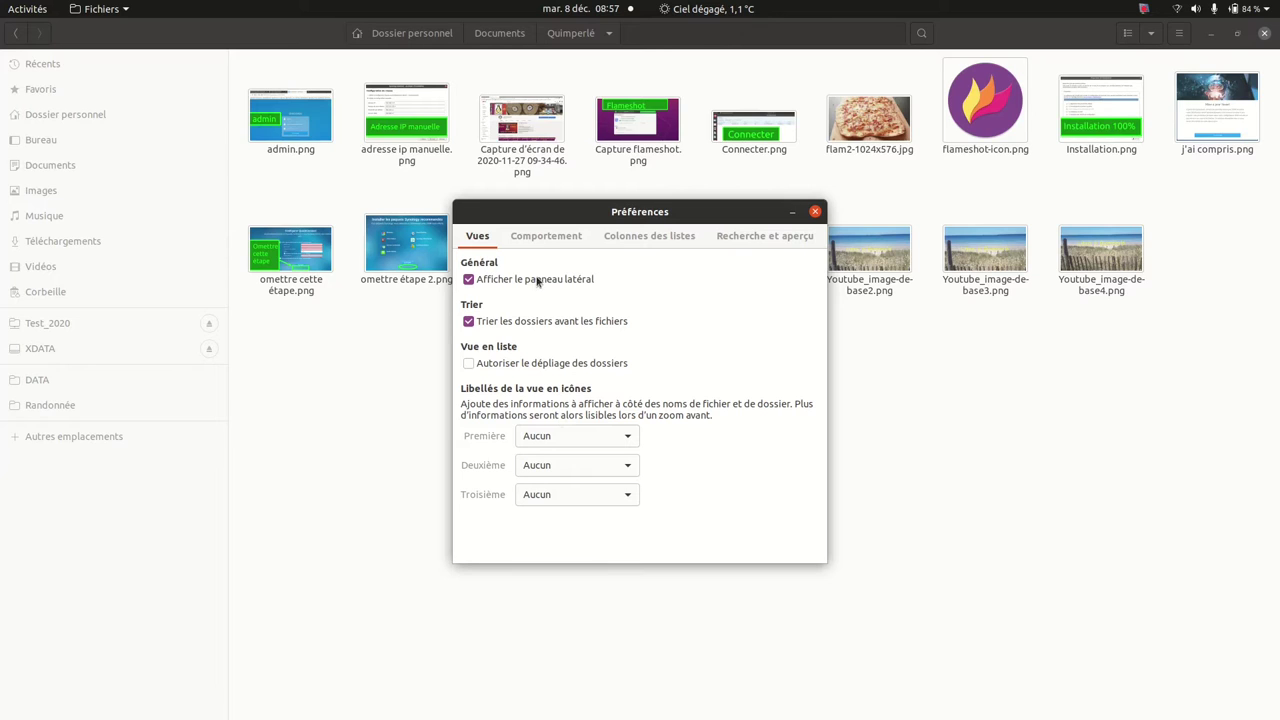
- Set the opening action to a single click in the behaviour preferences and close them
{"action": "left_click", "coordinate": [548, 241]}
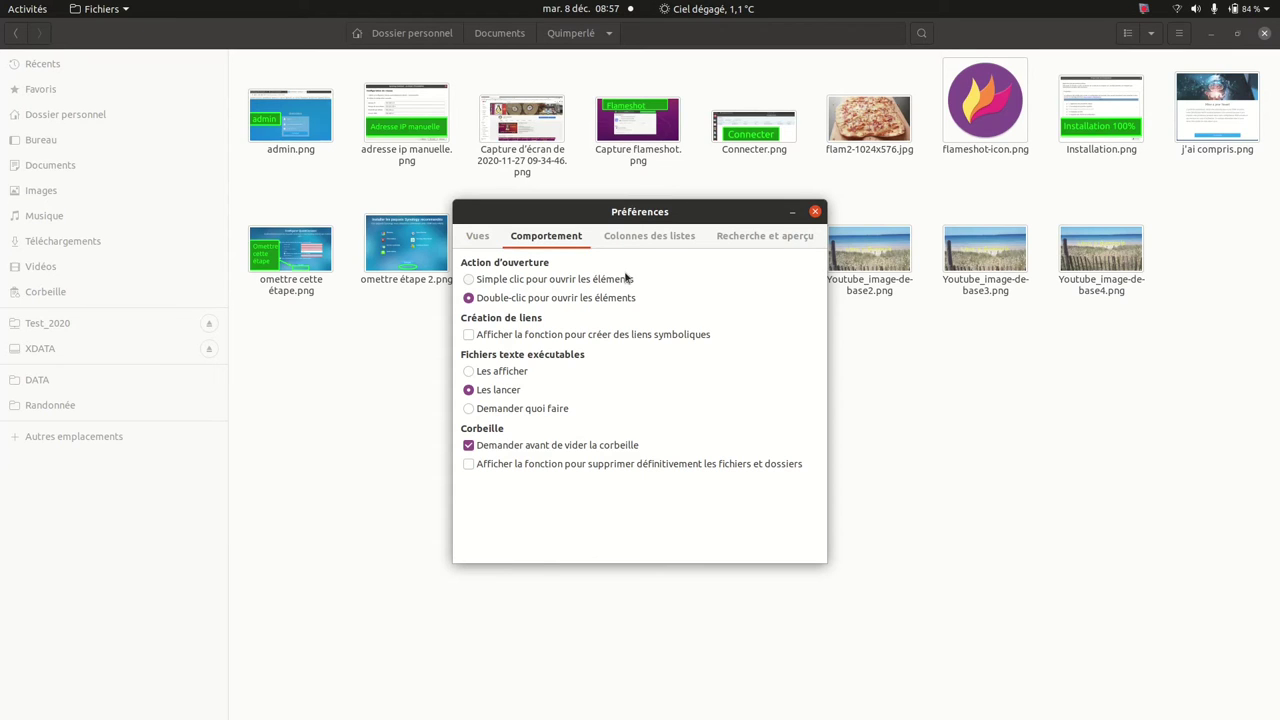
{"action": "left_click", "coordinate": [469, 280]}
{"action": "left_click", "coordinate": [815, 211]}
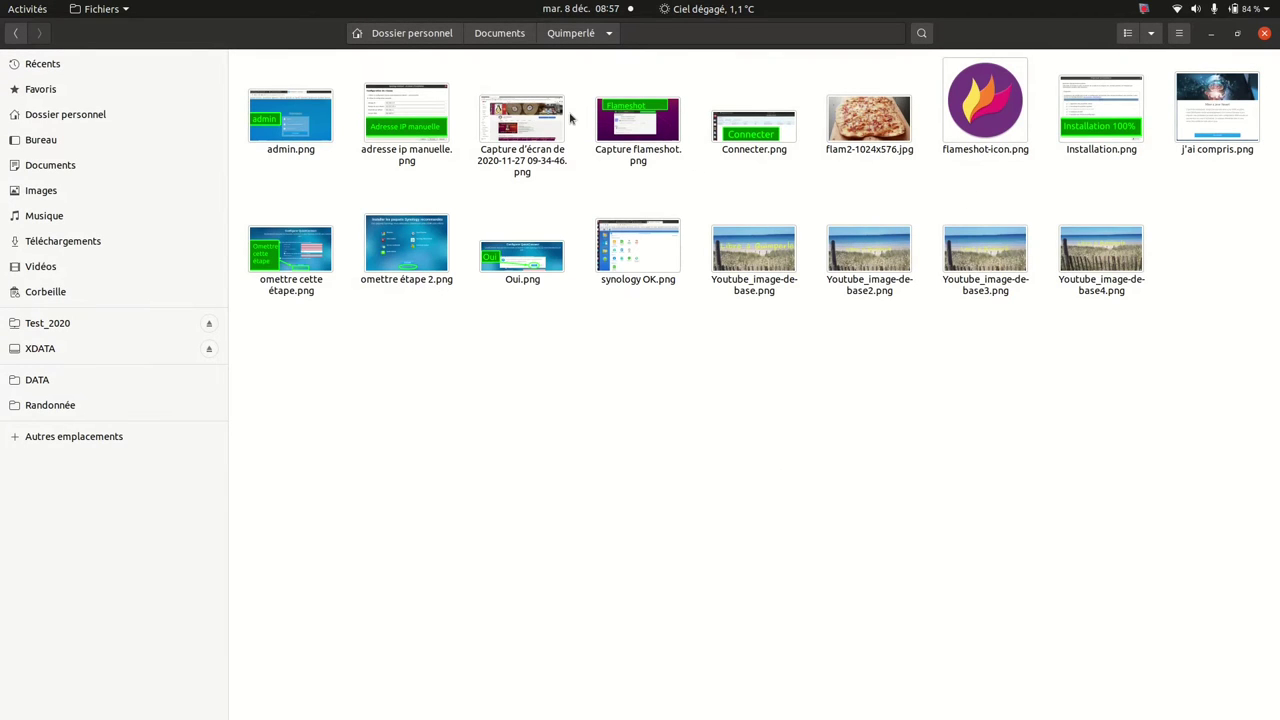
- Return to the Documents folder, clear the selection and open the Randonnée folder
{"action": "left_click", "coordinate": [483, 38]}
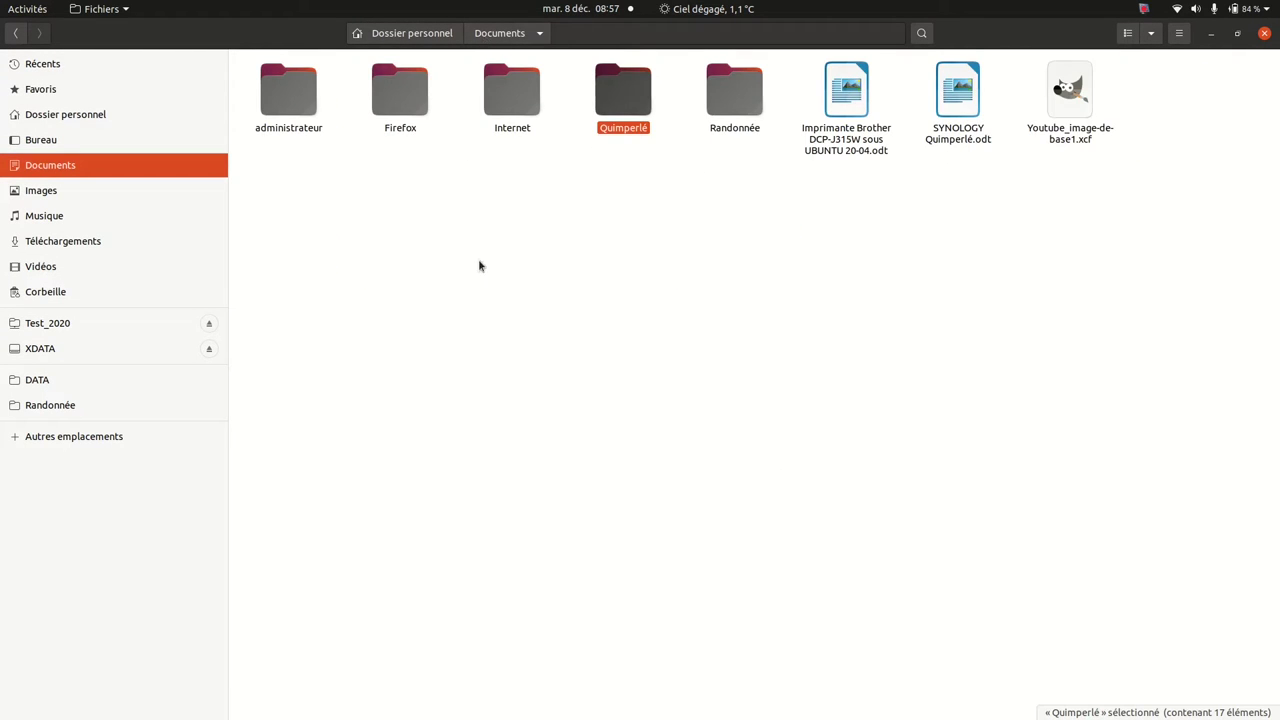
{"action": "left_click", "coordinate": [521, 336]}
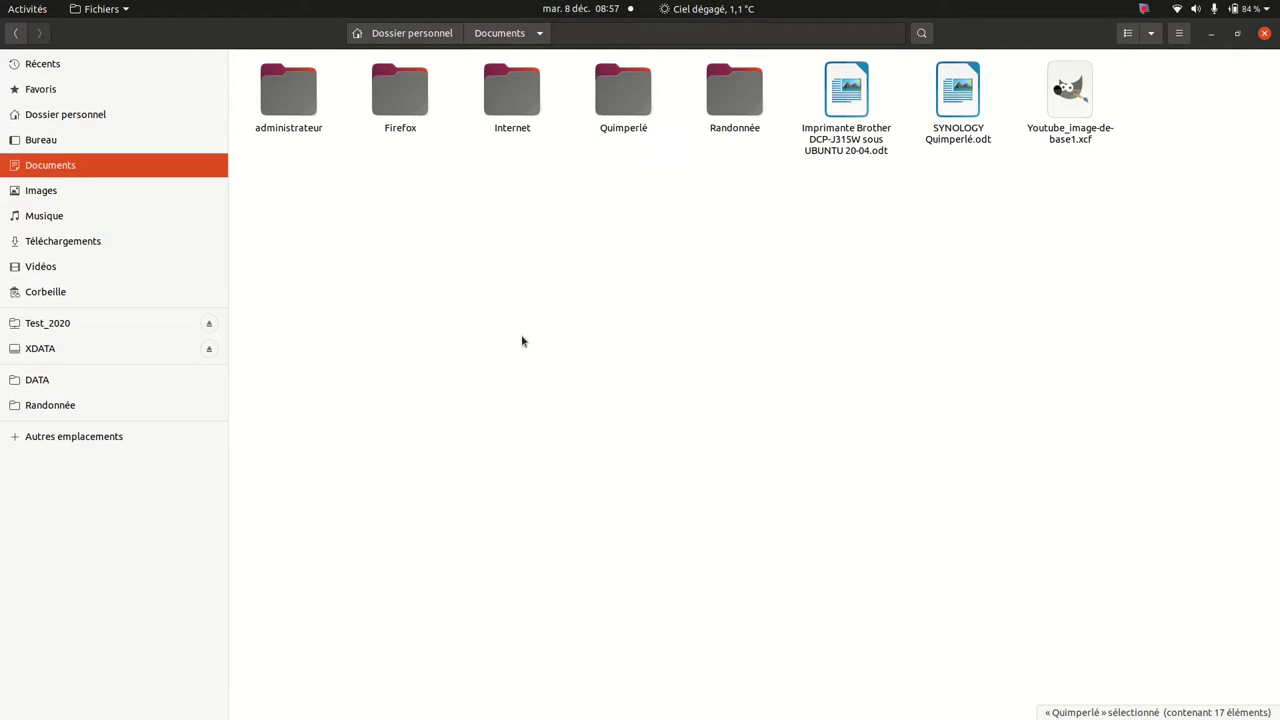
{"action": "double_click", "coordinate": [730, 103]}
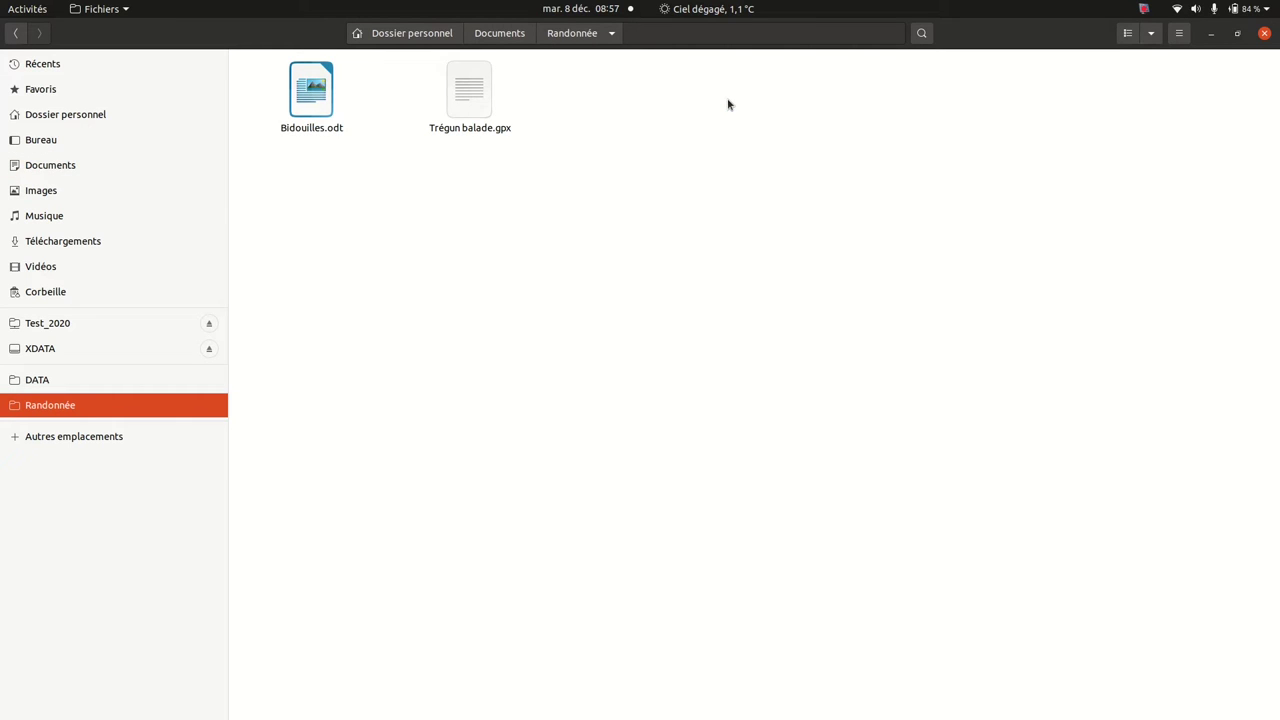
- Select Bidouilles.odt and Trégun balade.gpx together without opening them, and clear the selection
{"action": "left_click", "coordinate": [306, 95]}
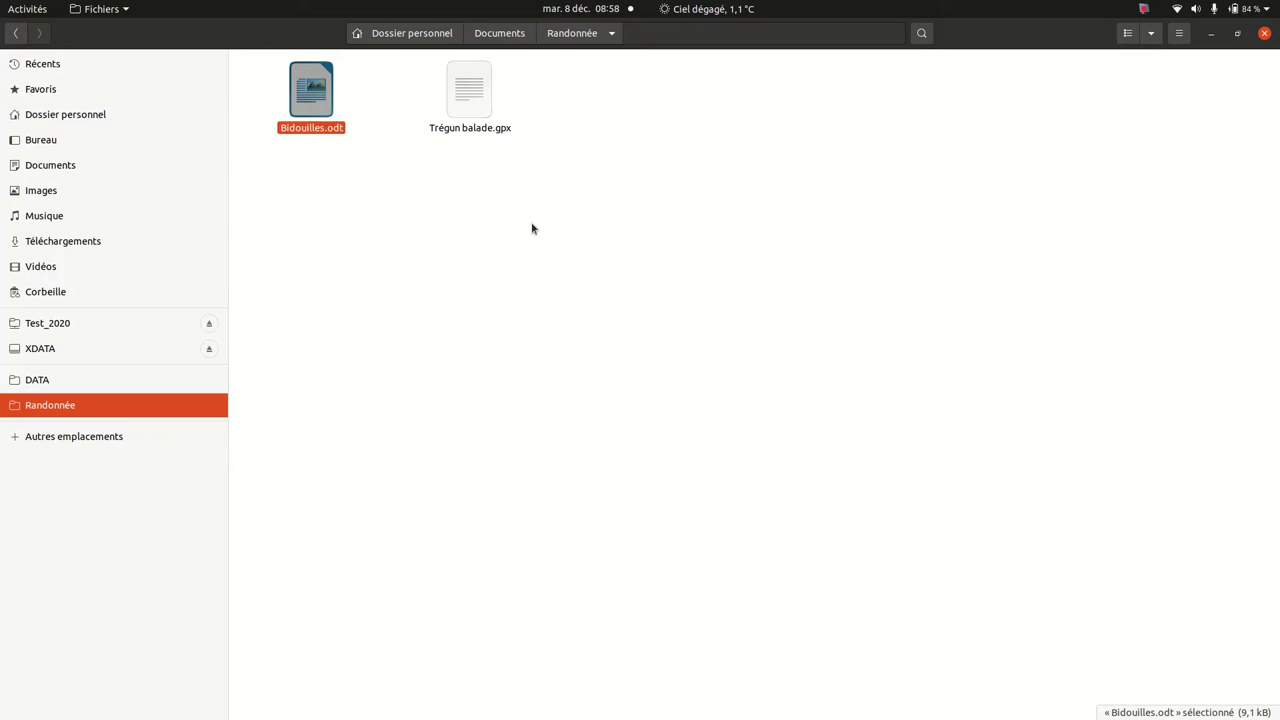
{"action": "left_click", "coordinate": [475, 84], "text": "ctrl"}
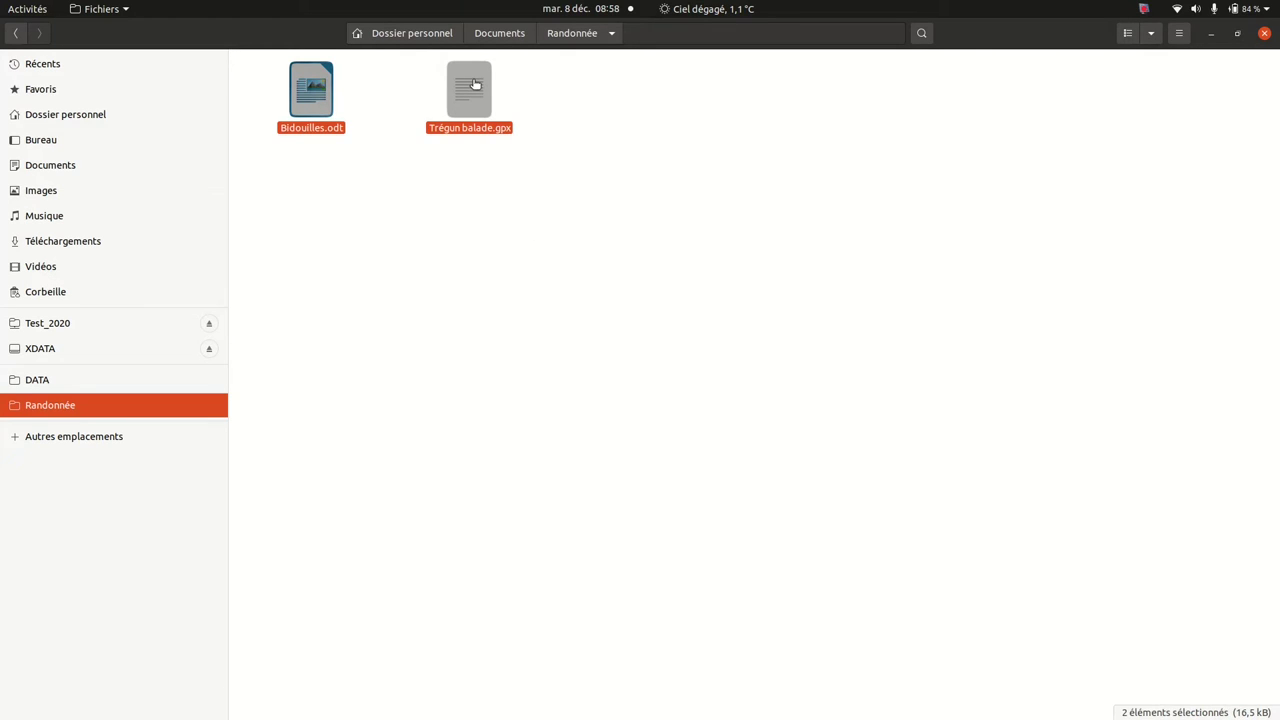
{"action": "left_click", "coordinate": [505, 324]}
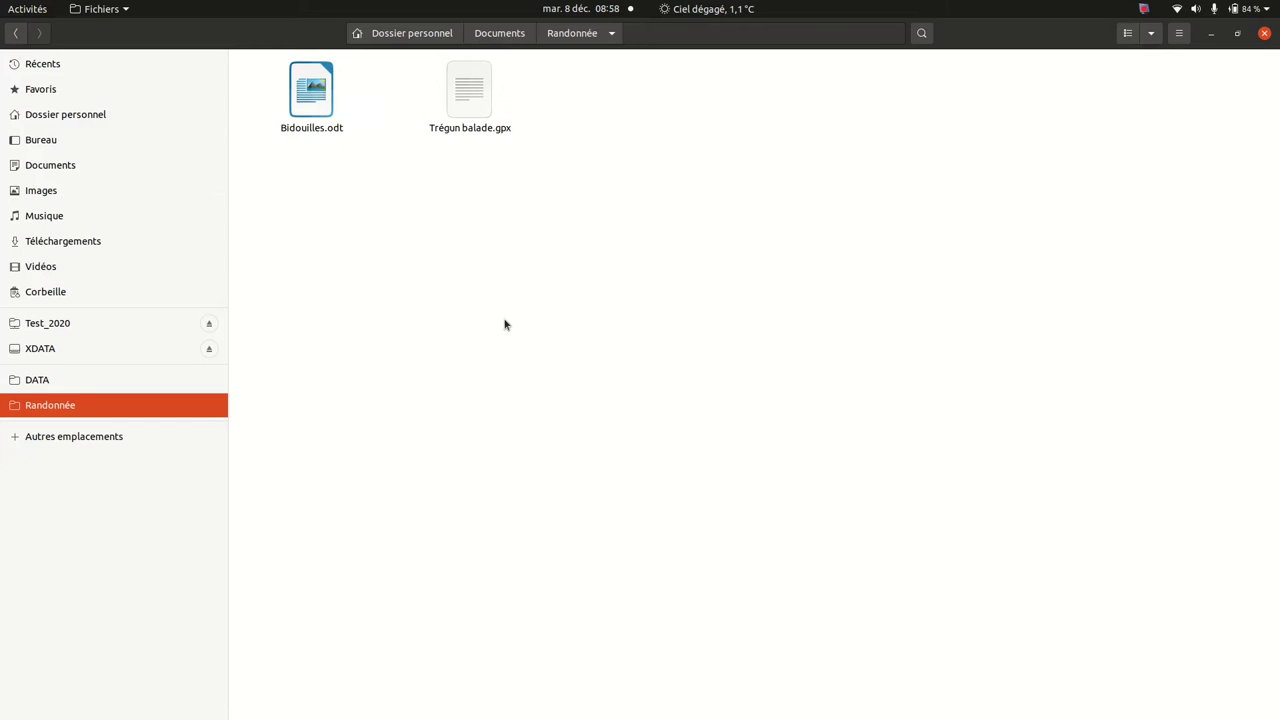
- Open Bidouilles.odt in LibreOffice Writer and close it, and select only that file in the Randonnée folder
{"action": "double_click", "coordinate": [310, 88]}
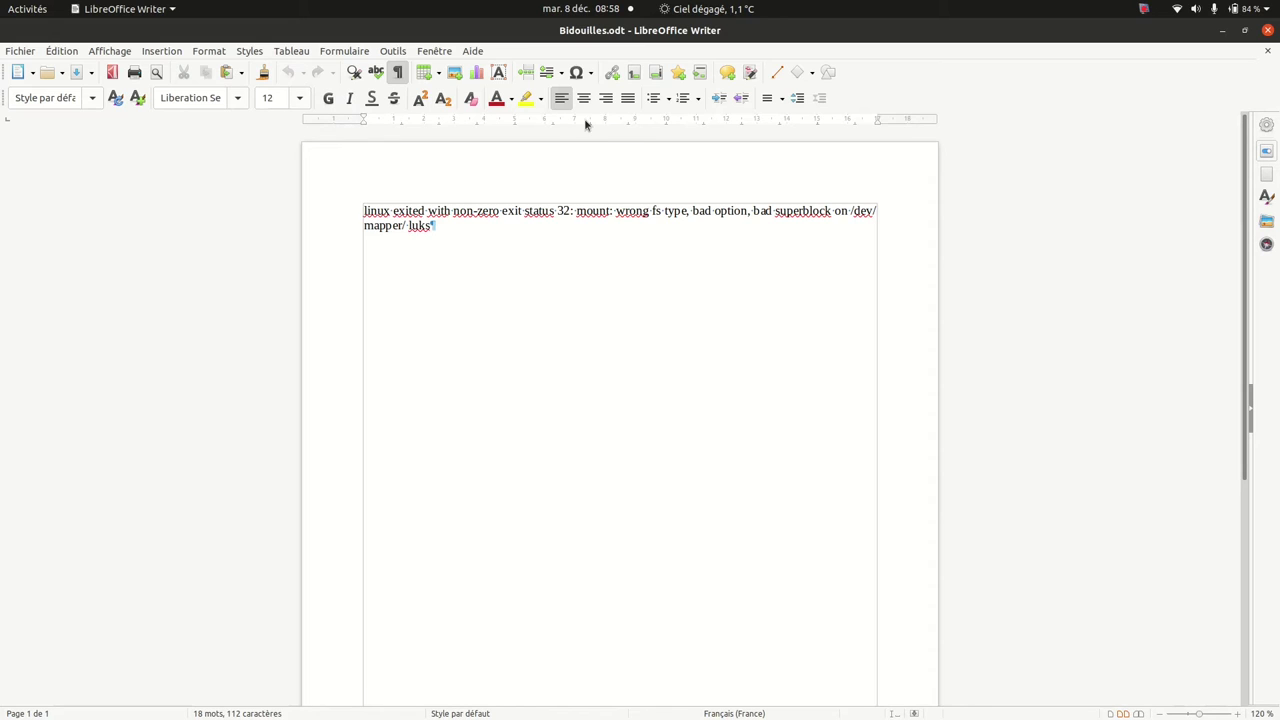
{"action": "left_click", "coordinate": [1267, 32]}
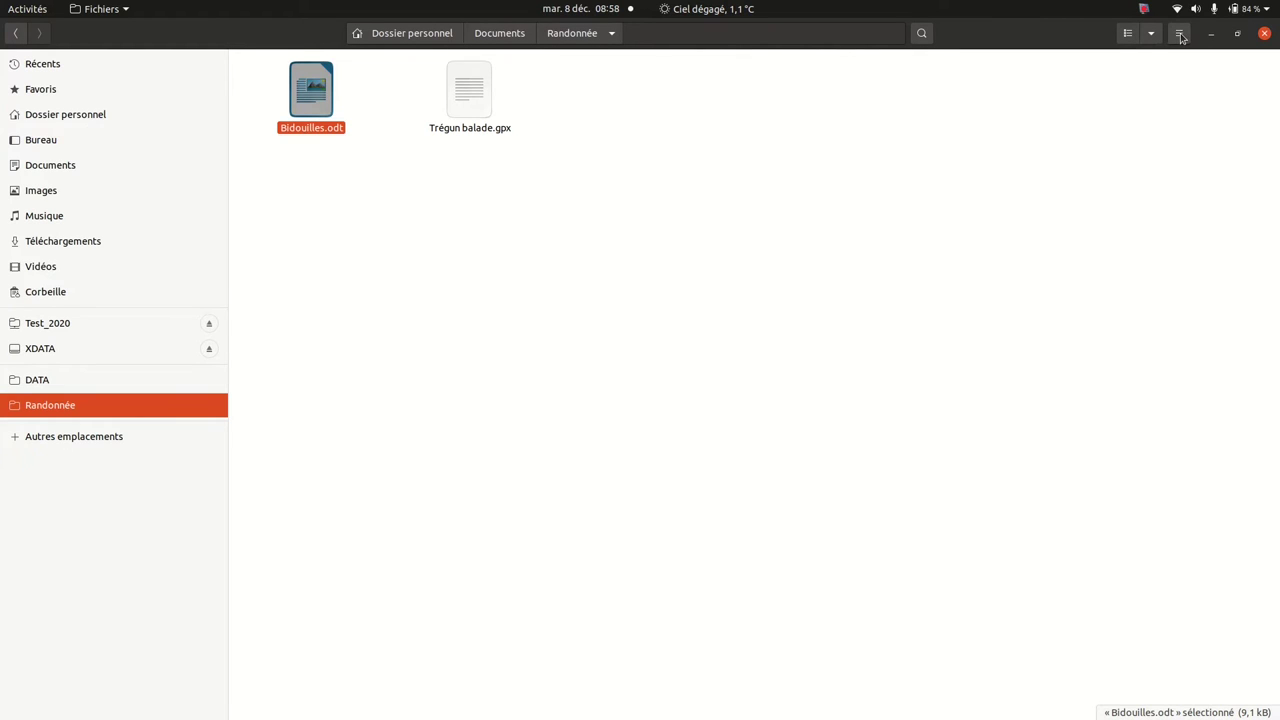
{"action": "left_click", "coordinate": [755, 312]}
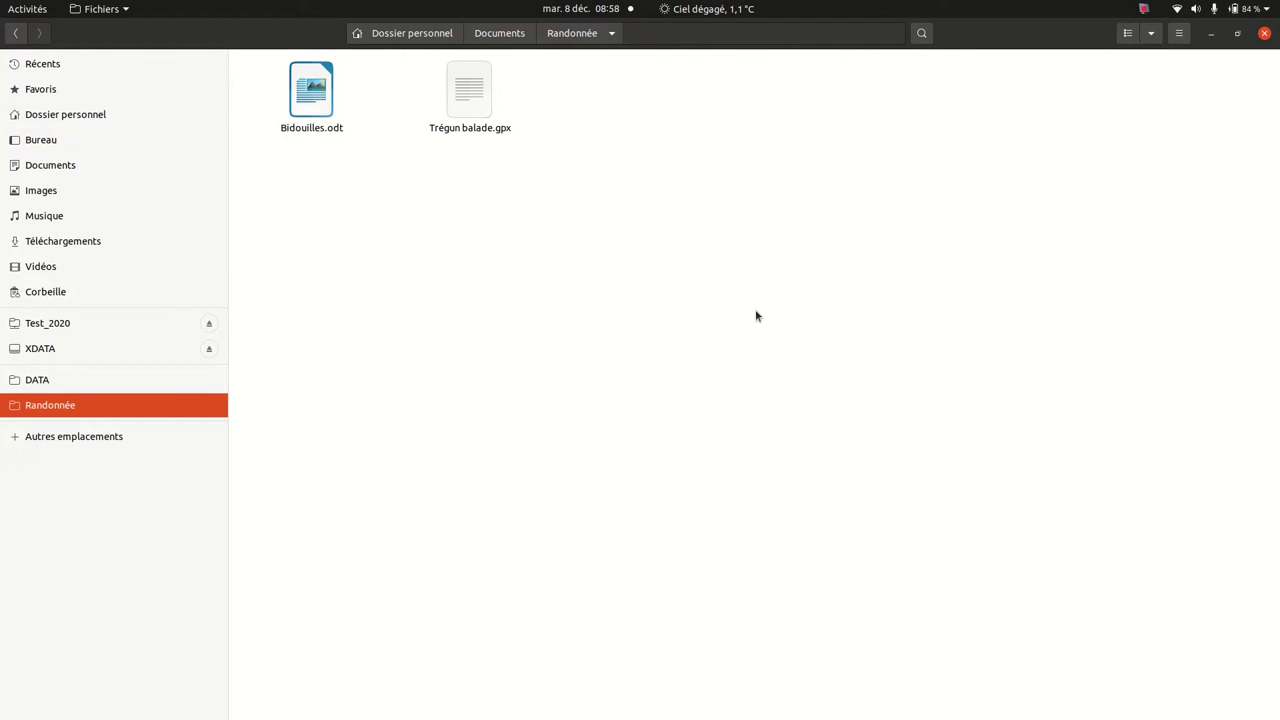
{"action": "left_click", "coordinate": [319, 116]}
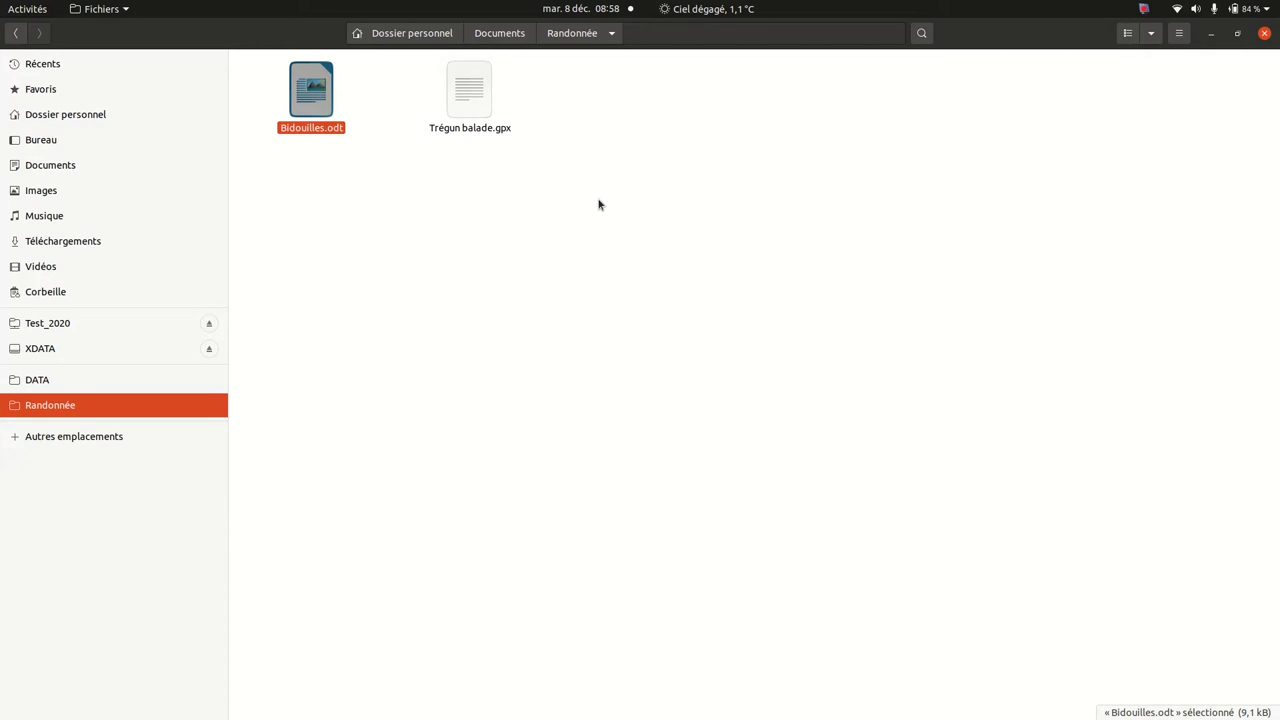
- Set the opening action to double-click, enable the option for creating symbolic links in the behaviour preferences, and close them
{"action": "left_click", "coordinate": [1085, 133]}
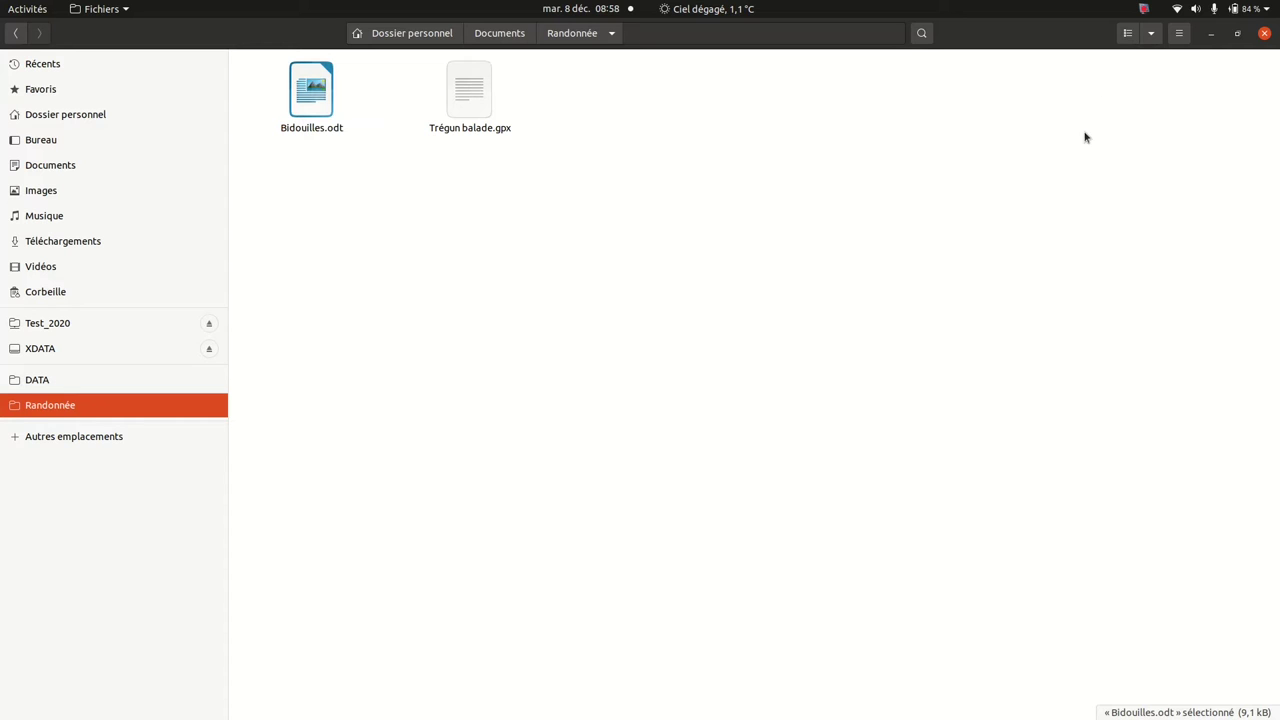
{"action": "left_click", "coordinate": [1179, 34]}
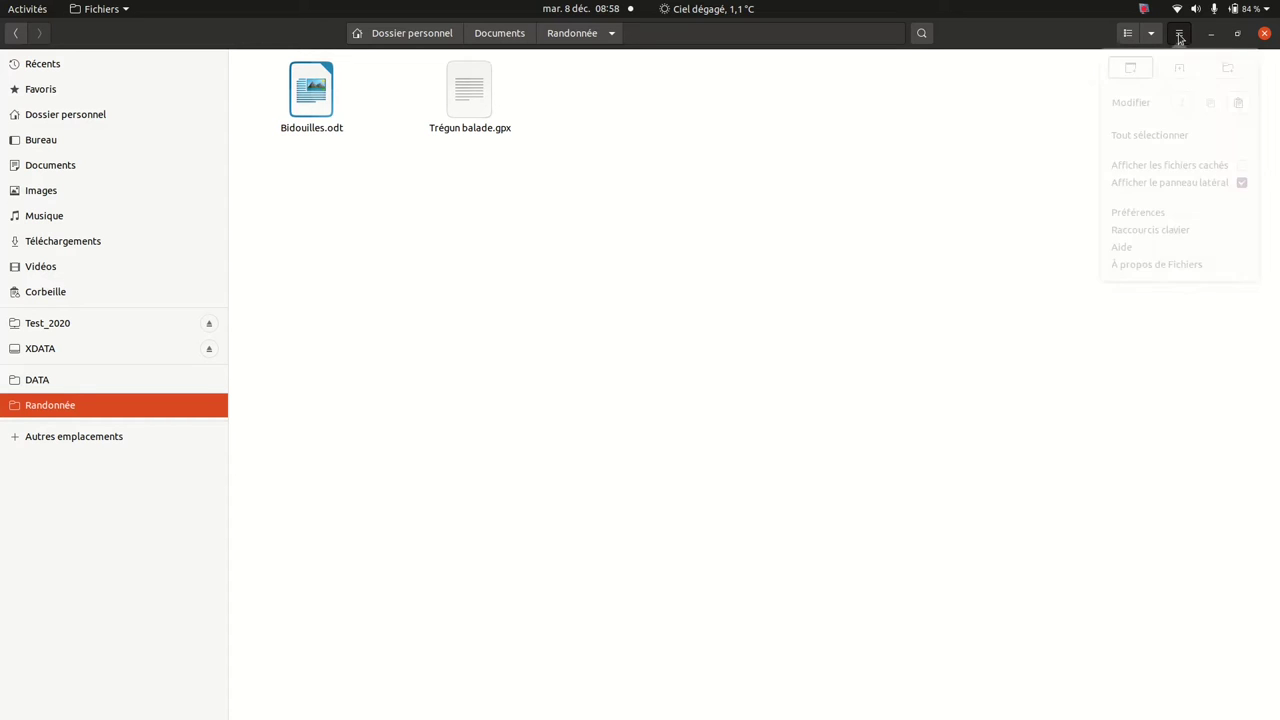
{"action": "left_click", "coordinate": [1120, 220]}
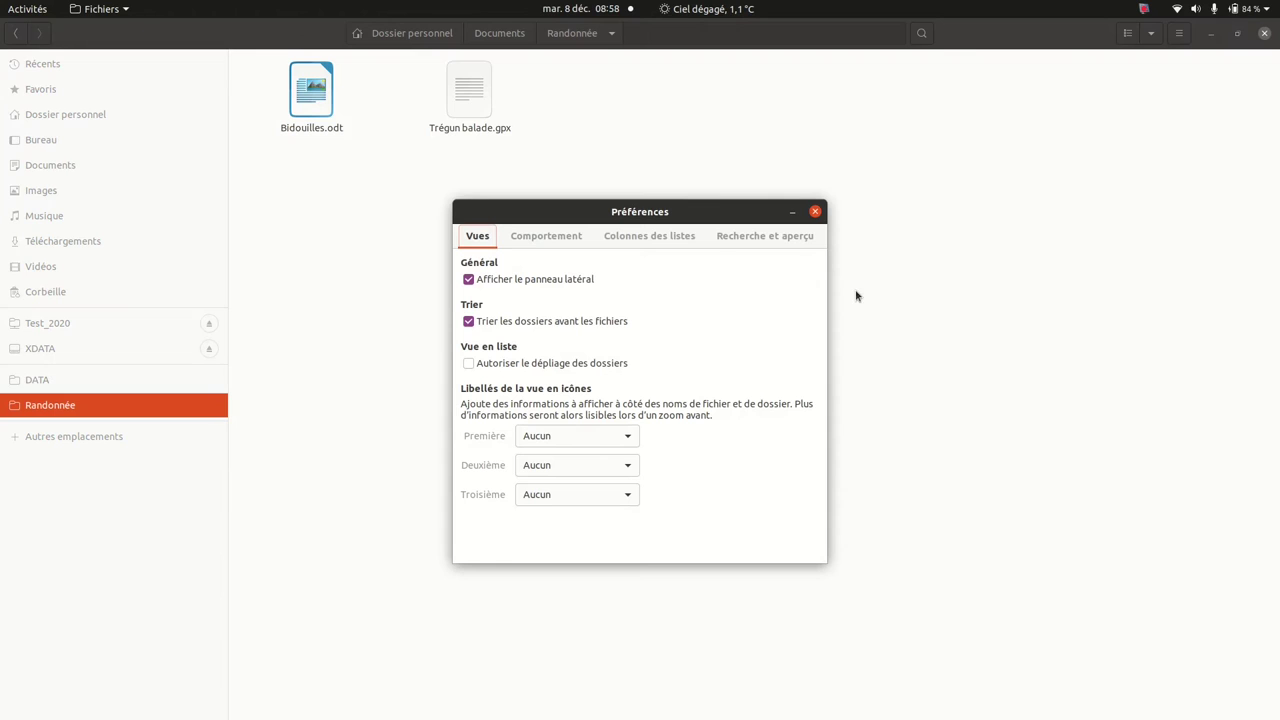
{"action": "left_click", "coordinate": [519, 240]}
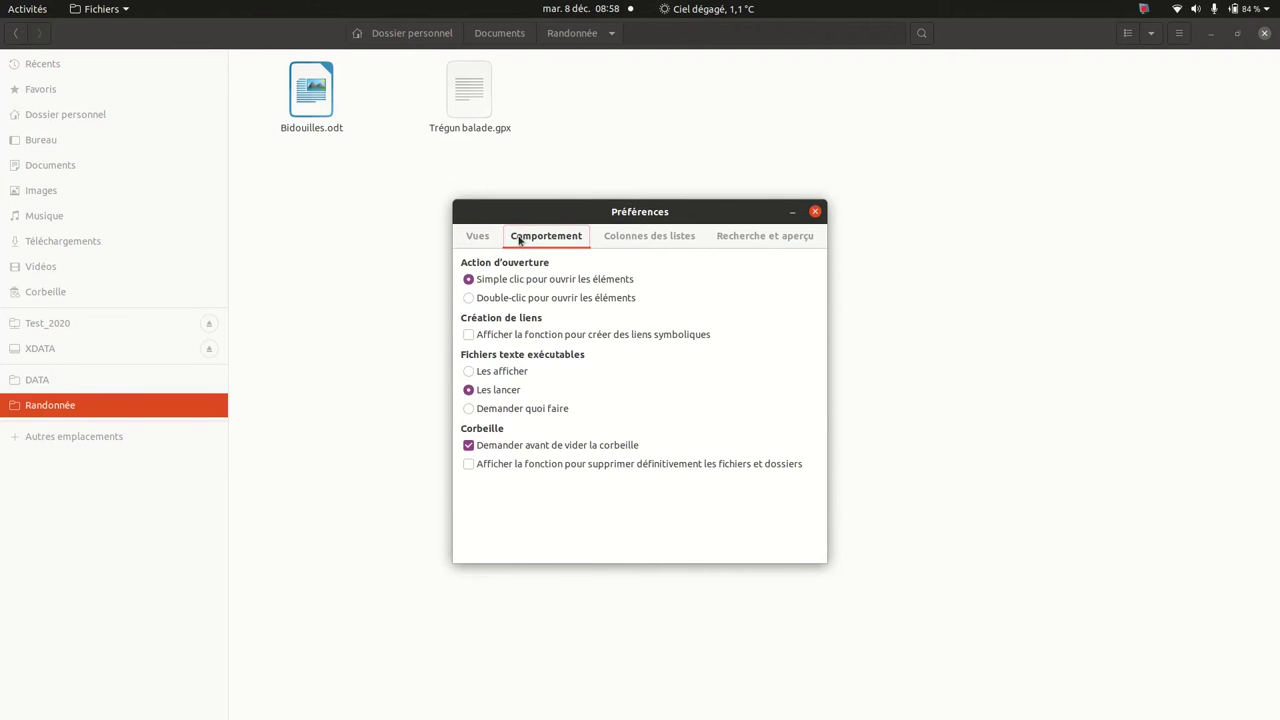
{"action": "left_click", "coordinate": [468, 299]}
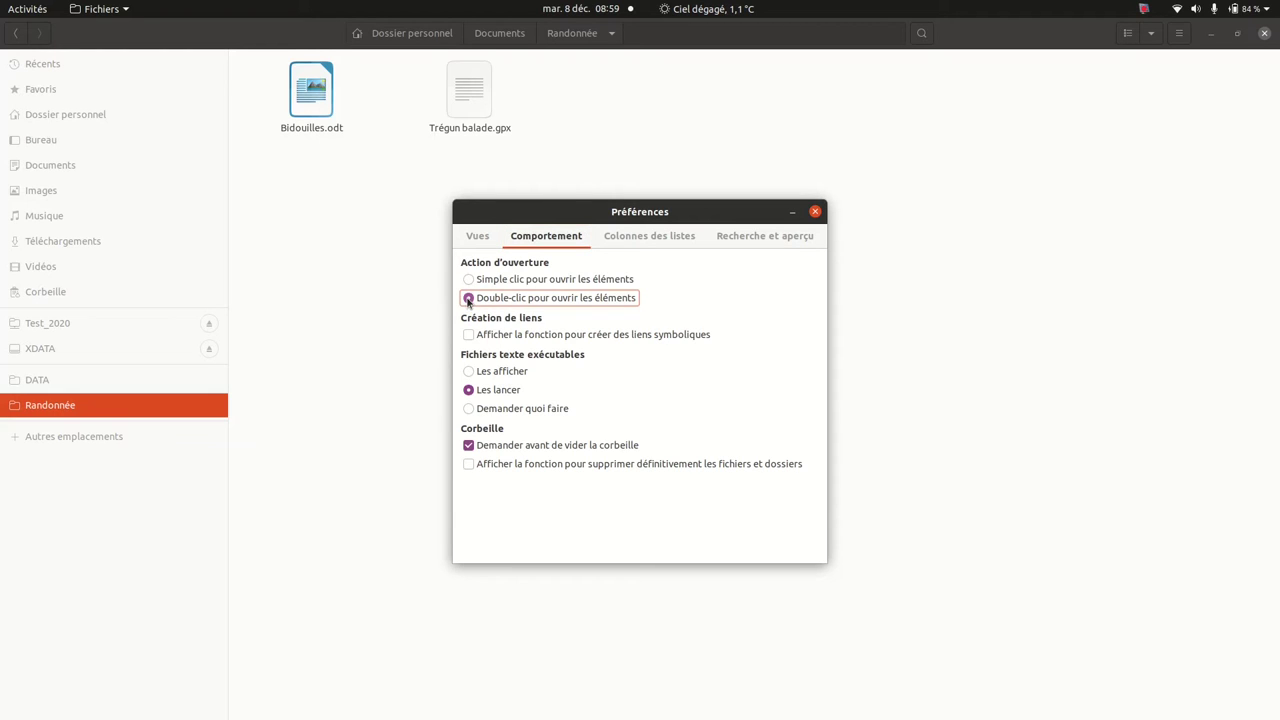
{"action": "left_click", "coordinate": [468, 336]}
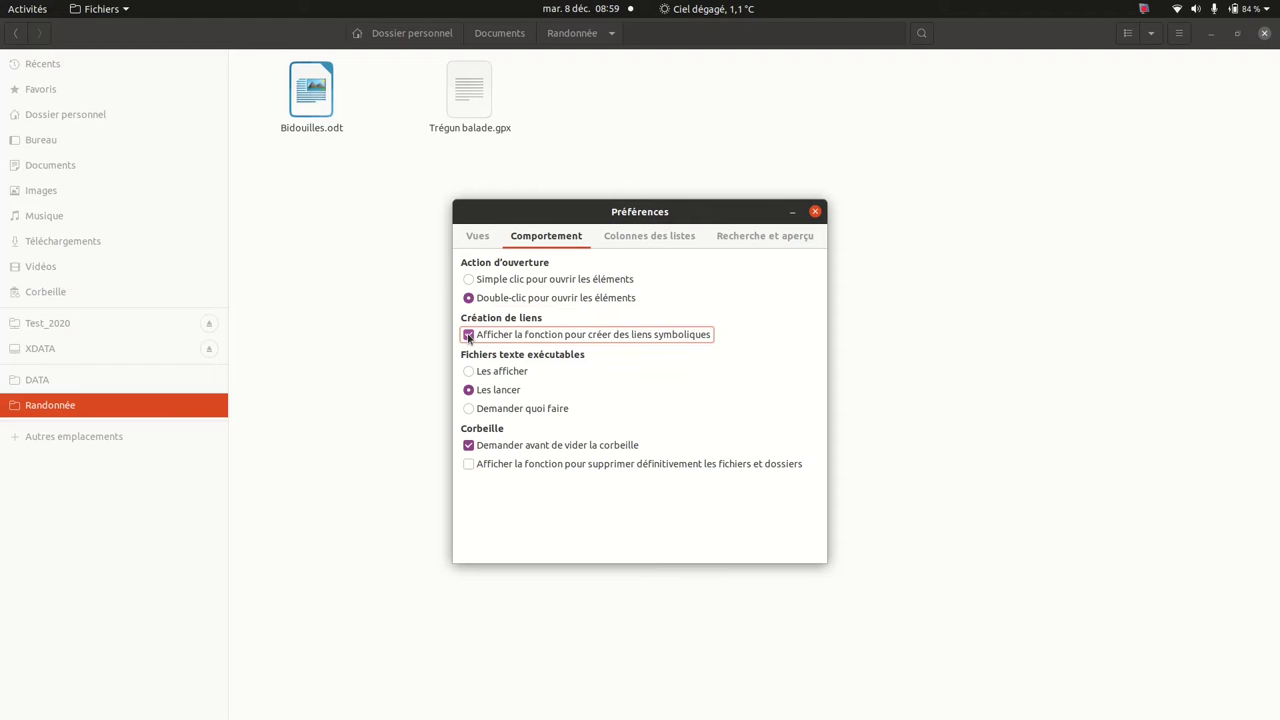
{"action": "left_click", "coordinate": [924, 215]}
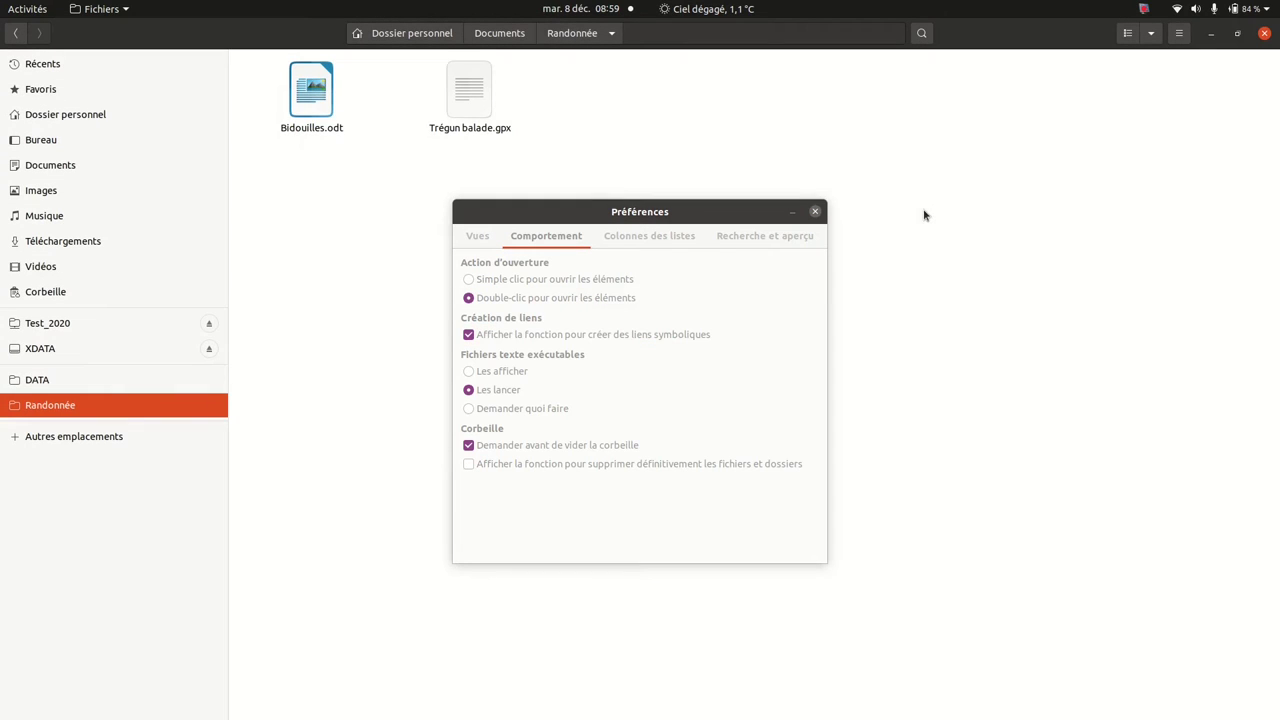
{"action": "left_click", "coordinate": [815, 213]}
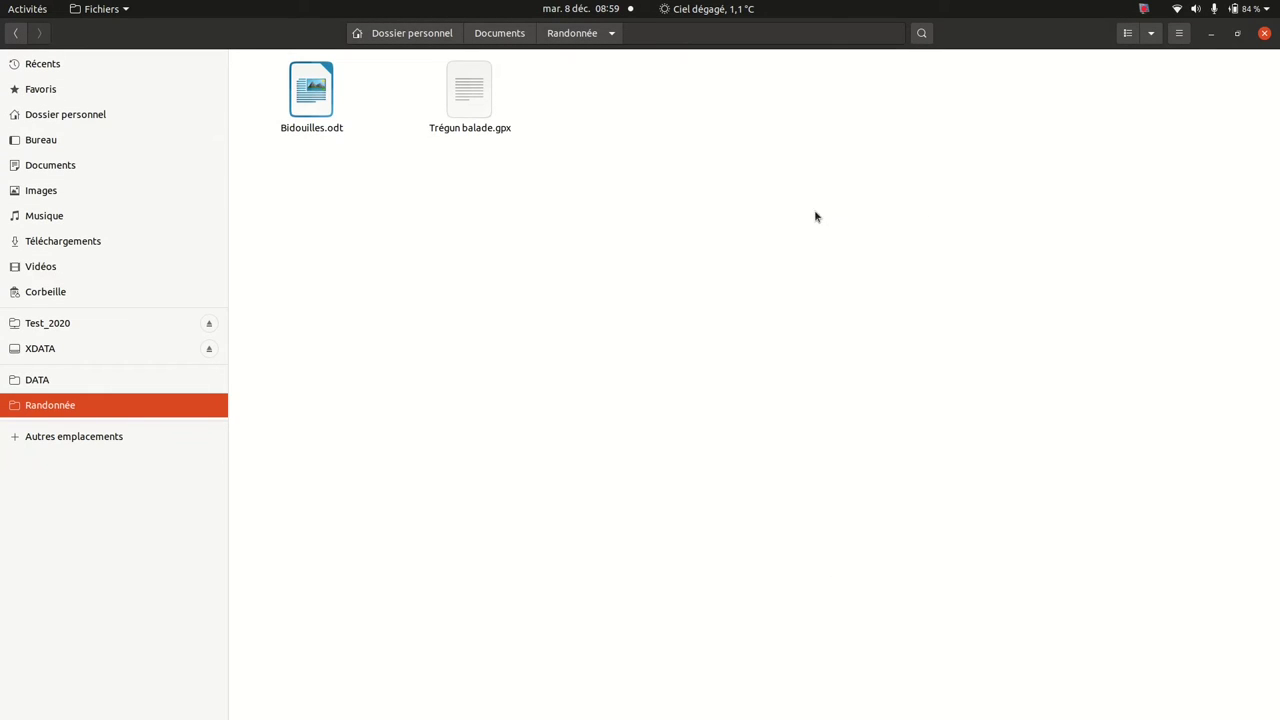
- Create a symbolic link to Bidouilles.odt and move the link to the Bureau folder
{"action": "right_click", "coordinate": [308, 95]}
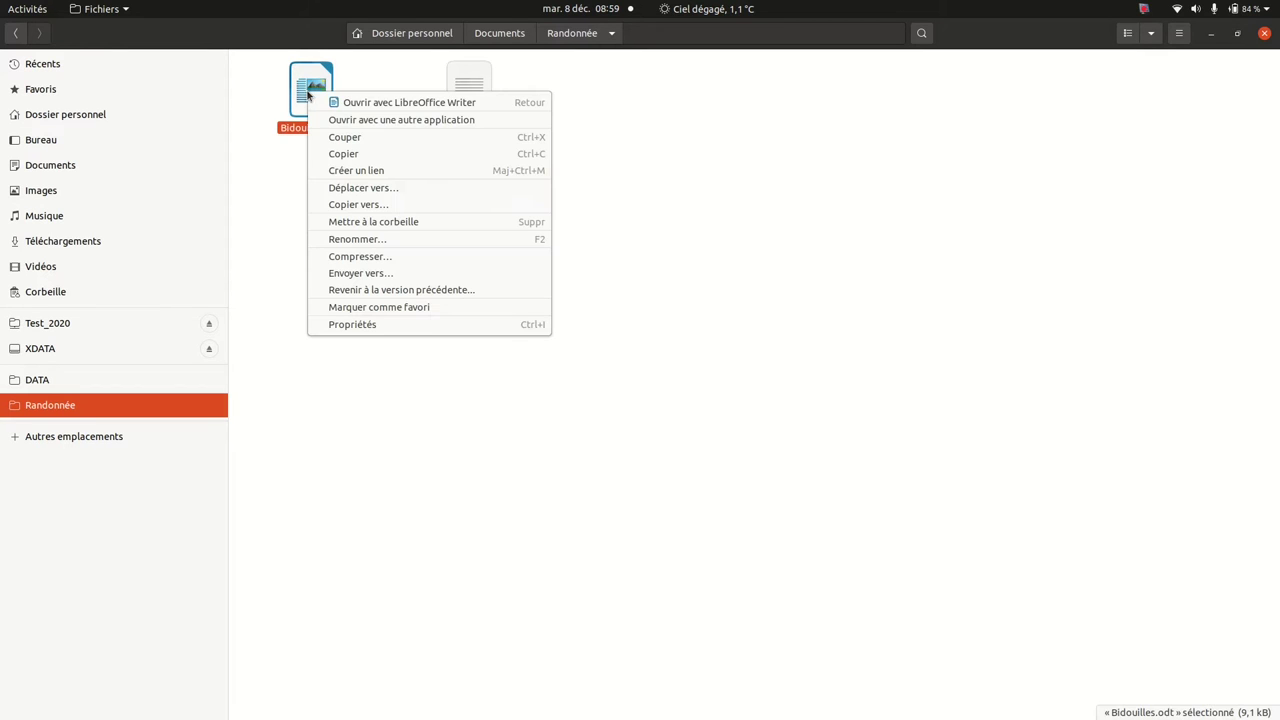
{"action": "left_click", "coordinate": [360, 171]}
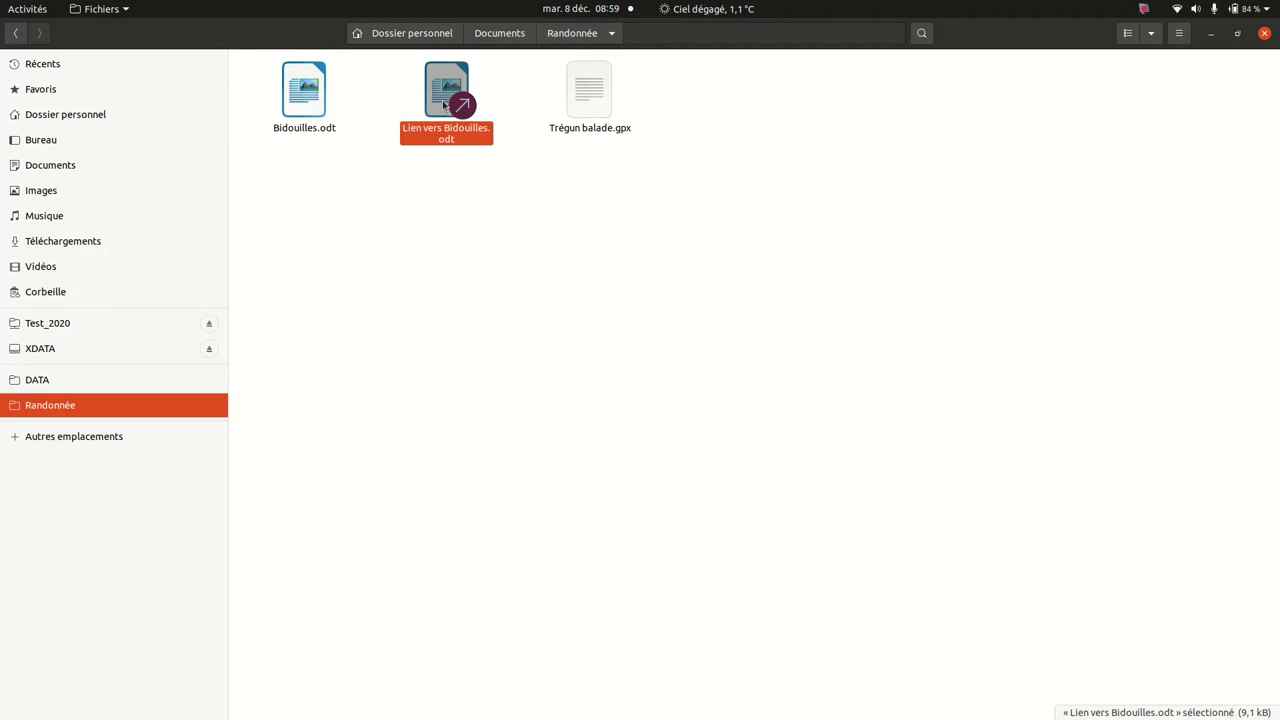
{"action": "left_click_drag", "start_coordinate": [444, 104], "coordinate": [63, 144]}
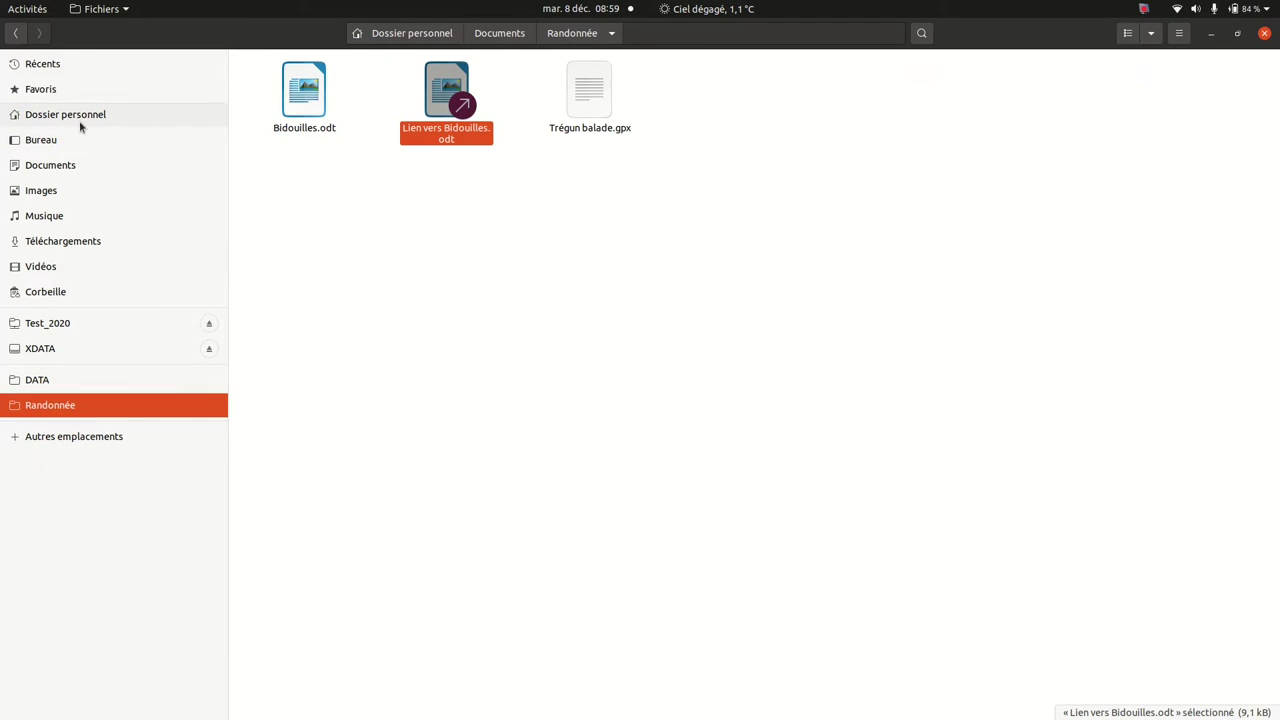
- Go to the home folder, minimize the file manager, then open the Bidouilles.odt link from the desktop and close the document
{"action": "left_click", "coordinate": [80, 116]}
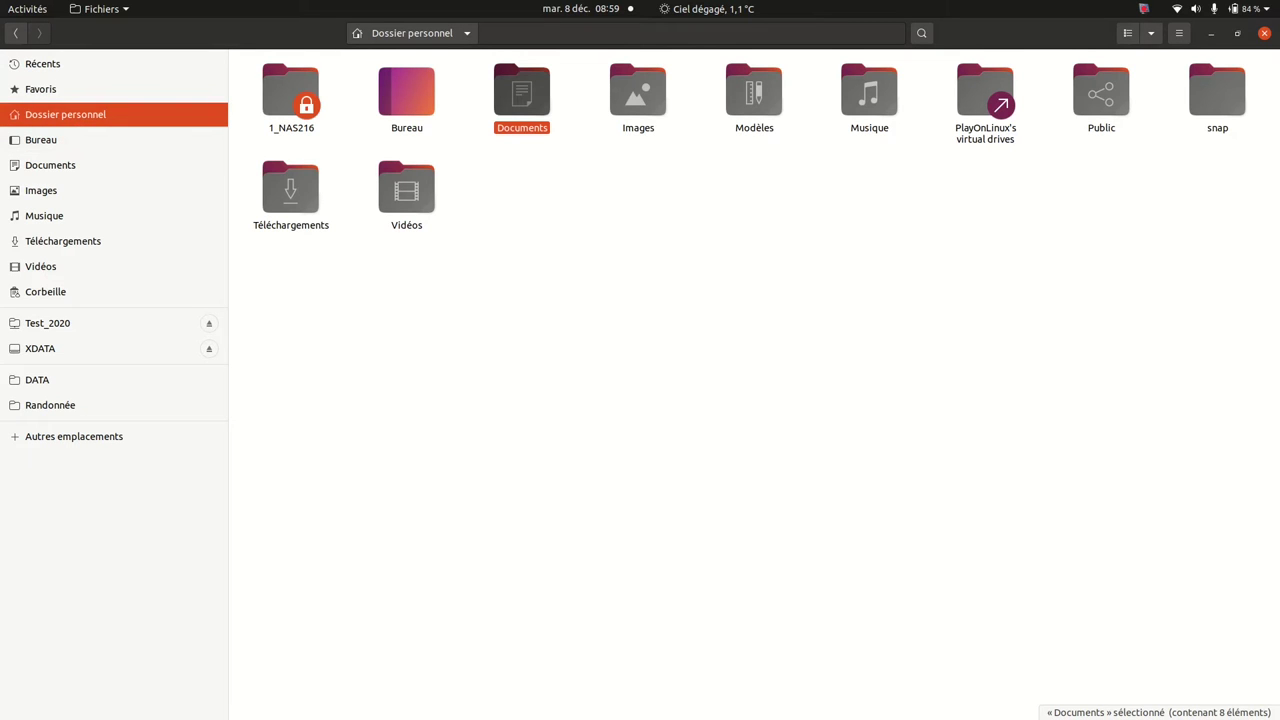
{"action": "left_click", "coordinate": [1211, 33]}
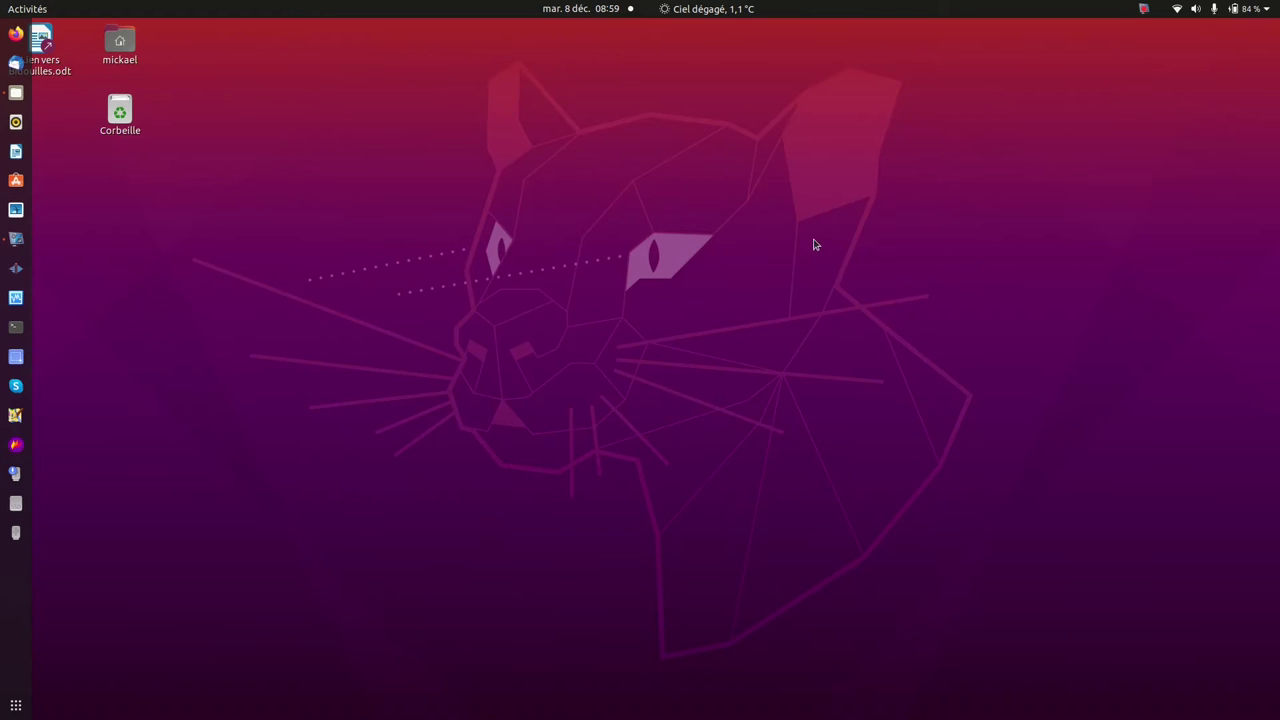
{"action": "left_click", "coordinate": [36, 62]}
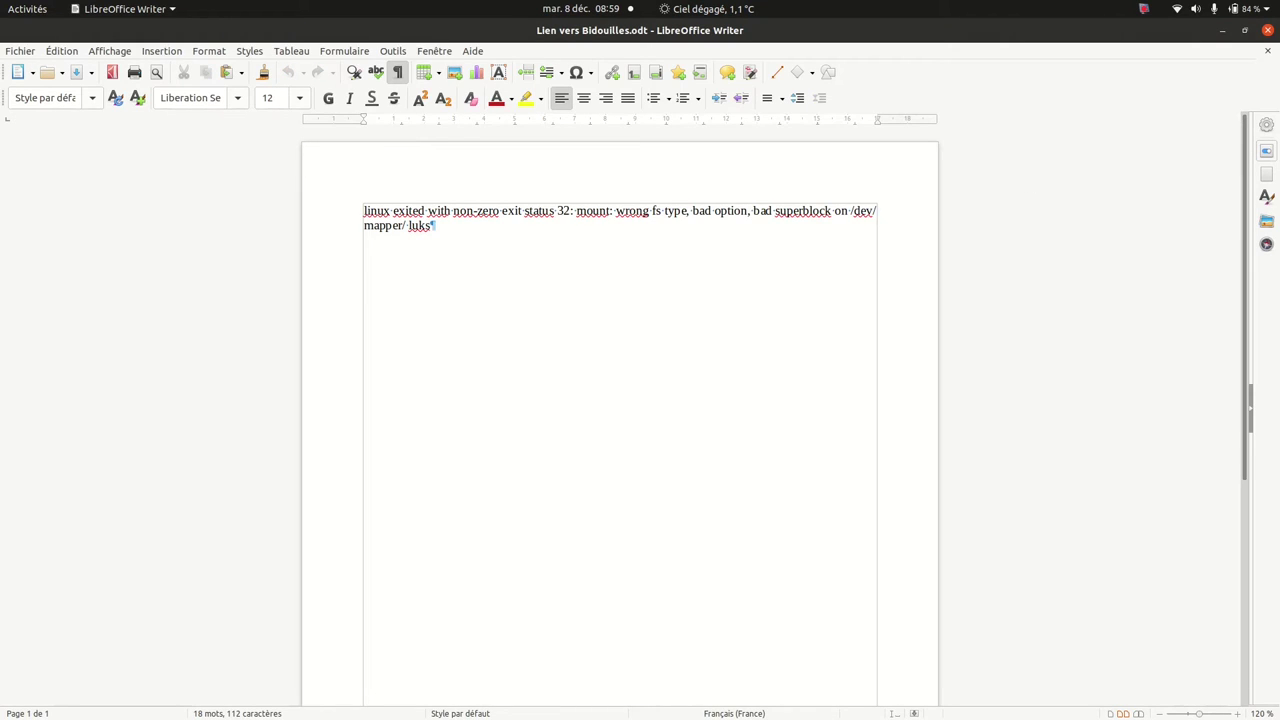
{"action": "left_click", "coordinate": [1268, 31]}
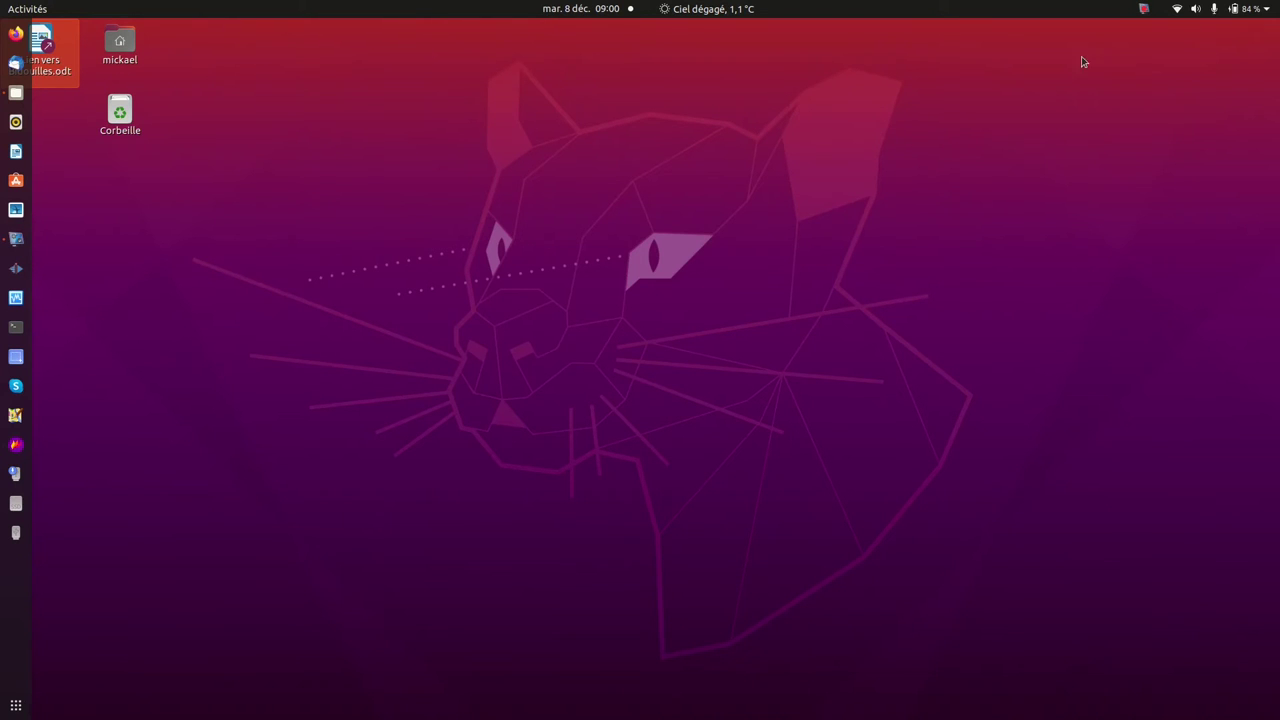
- Restore the file manager, disable symbolic link creation and enable the permanent delete option in the behaviour preferences, and close them
{"action": "left_click", "coordinate": [16, 92]}
{"action": "left_click", "coordinate": [1180, 33]}
{"action": "left_click", "coordinate": [1150, 255]}
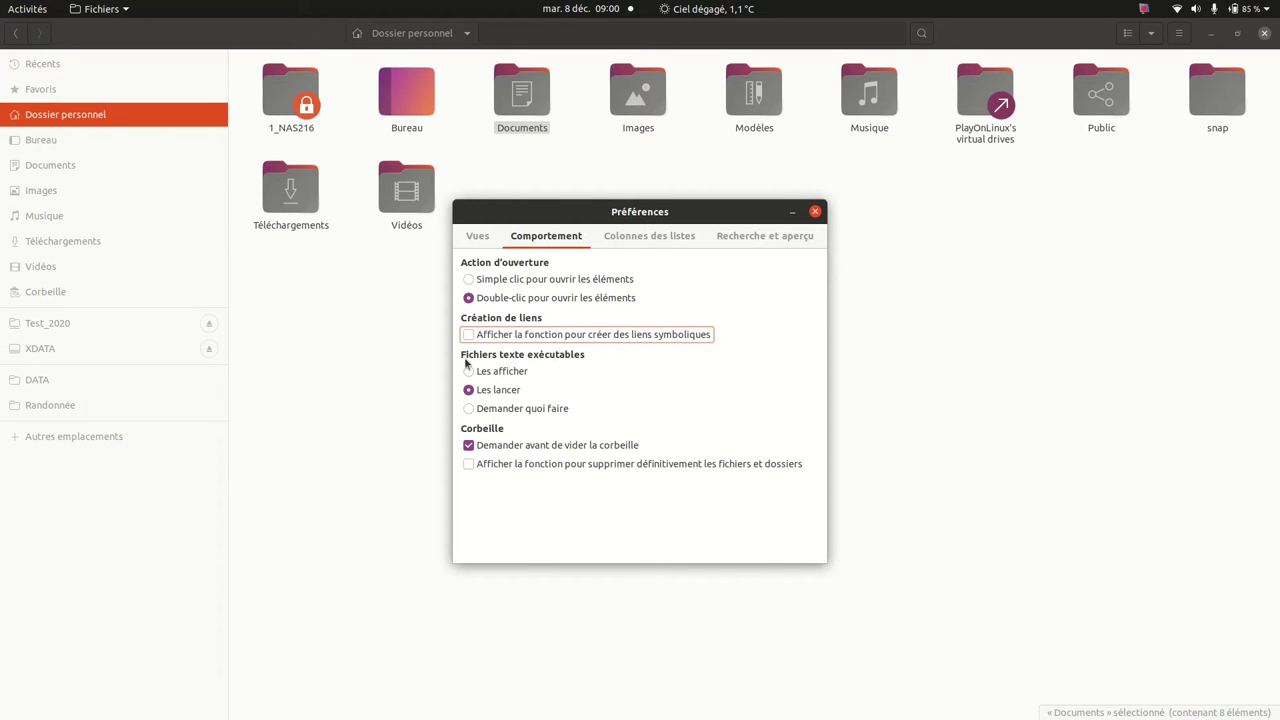
{"action": "left_click", "coordinate": [469, 465]}
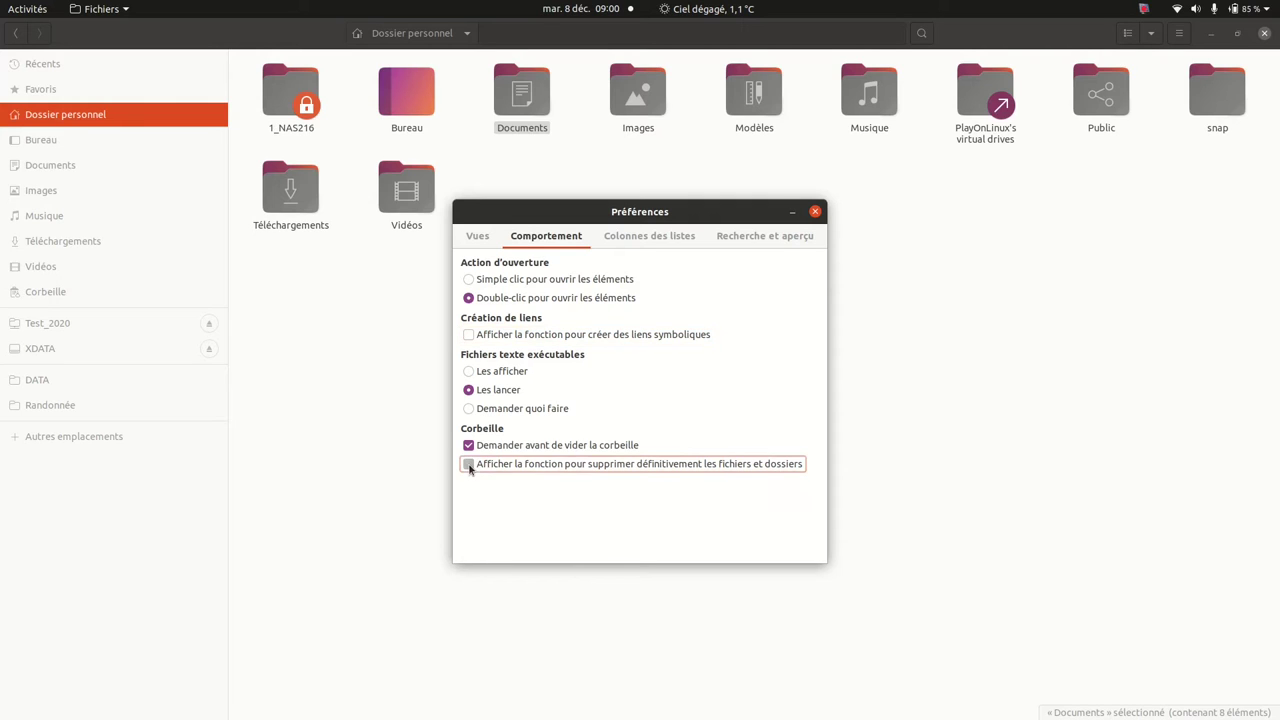
{"action": "left_click", "coordinate": [863, 434]}
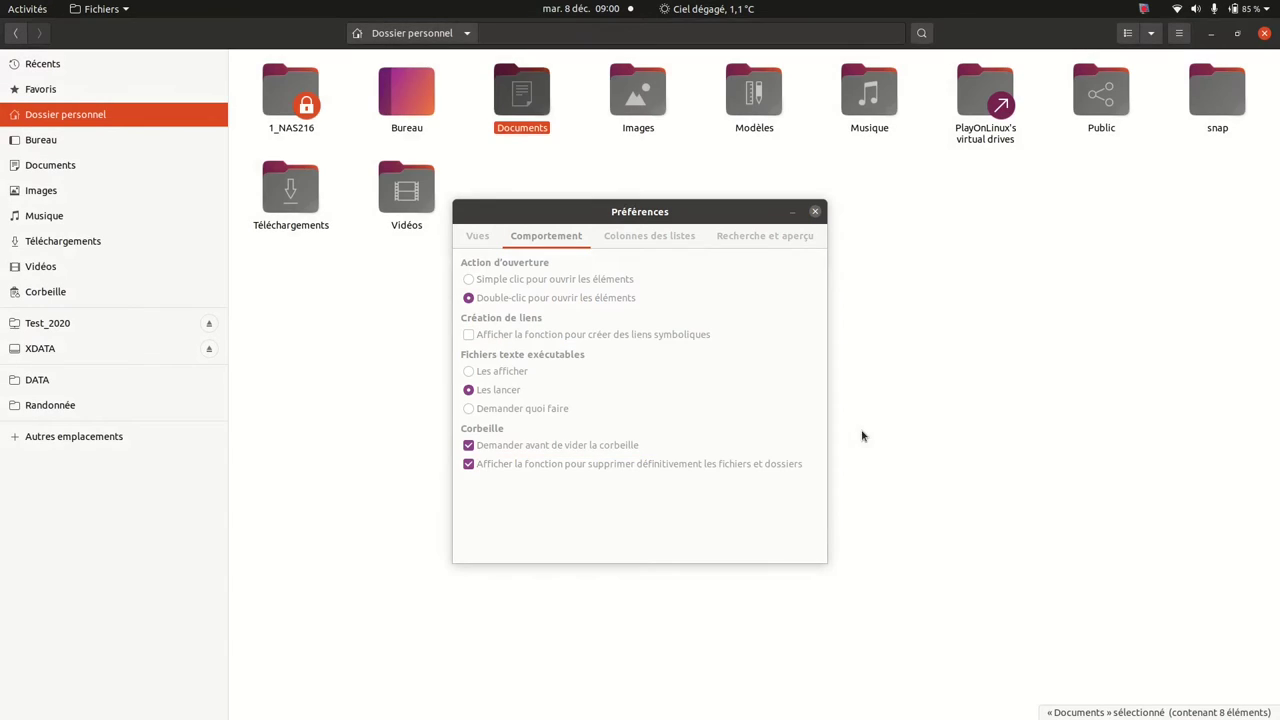
{"action": "left_click", "coordinate": [815, 211]}
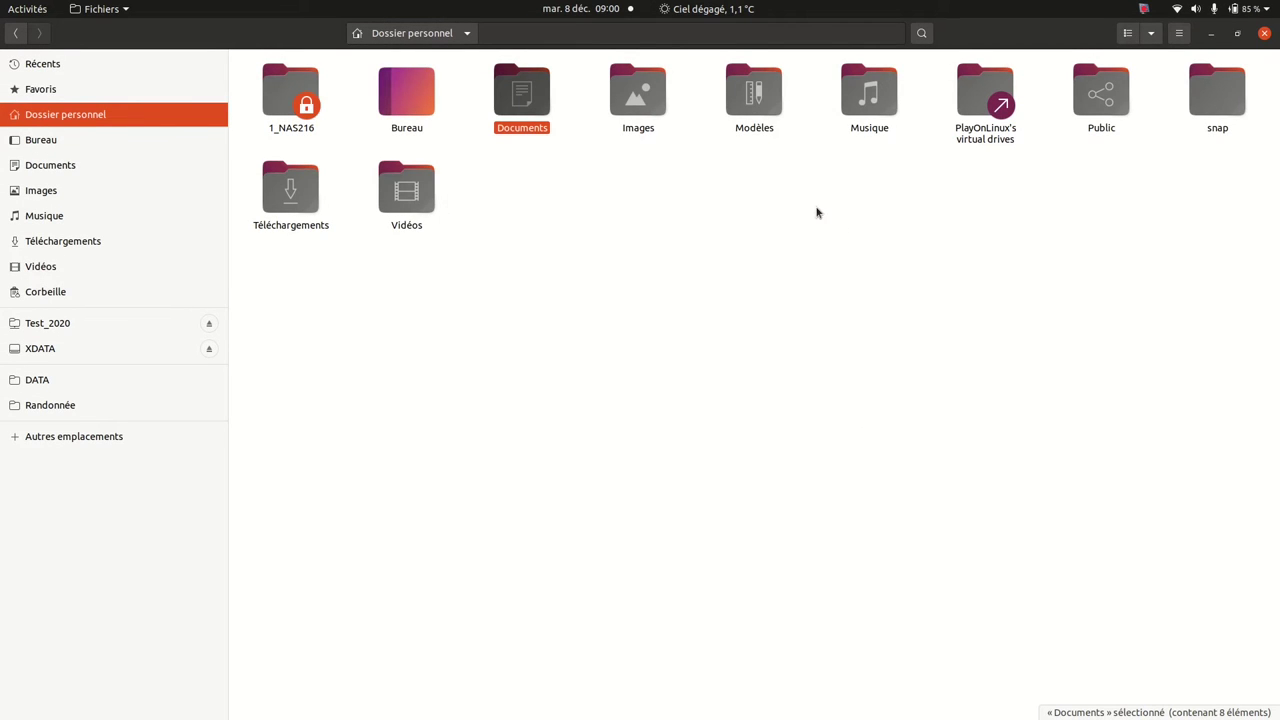
- Open the Quimperlé folder inside Documents and move omettre étape 2.png to the trash
{"action": "double_click", "coordinate": [531, 97]}
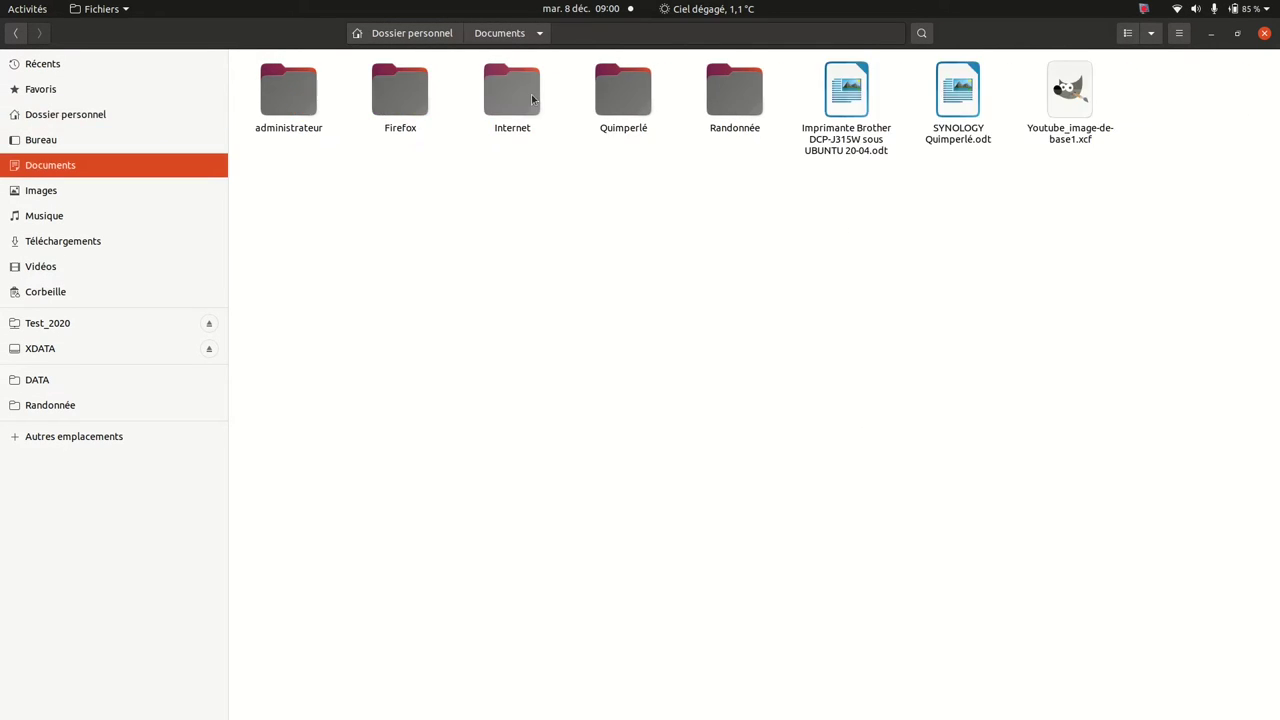
{"action": "double_click", "coordinate": [625, 106]}
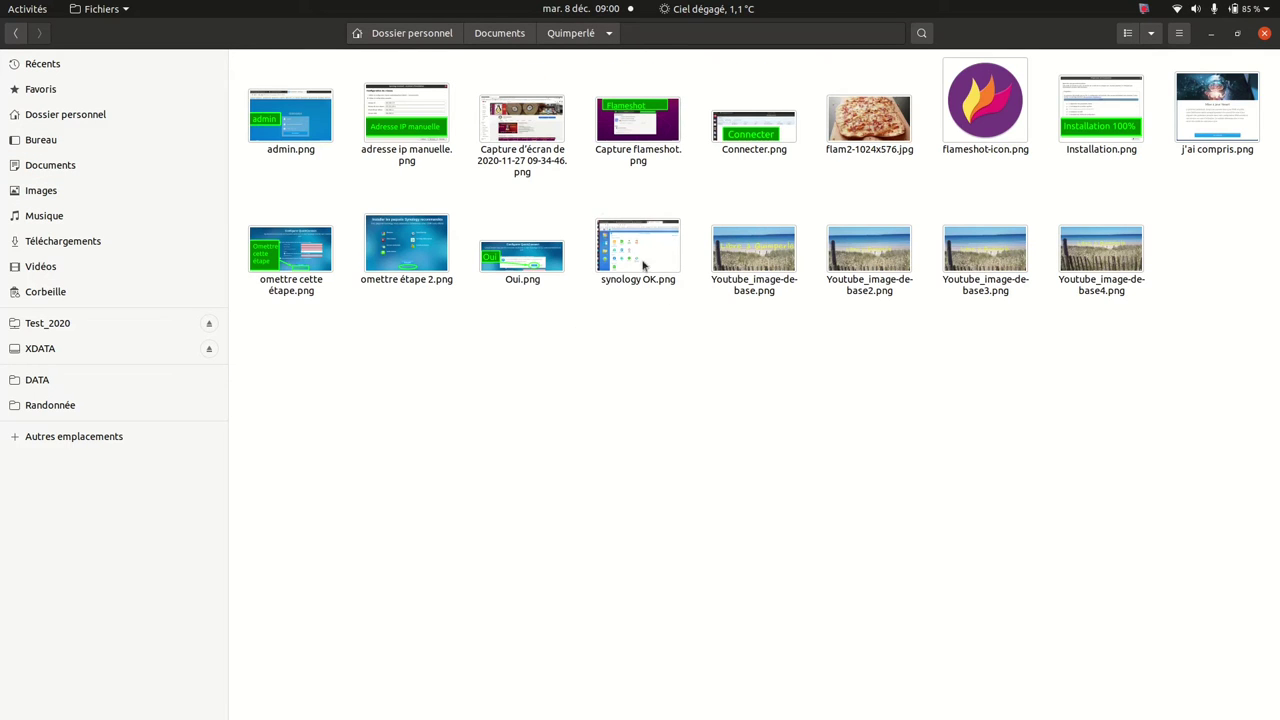
{"action": "right_click", "coordinate": [419, 241]}
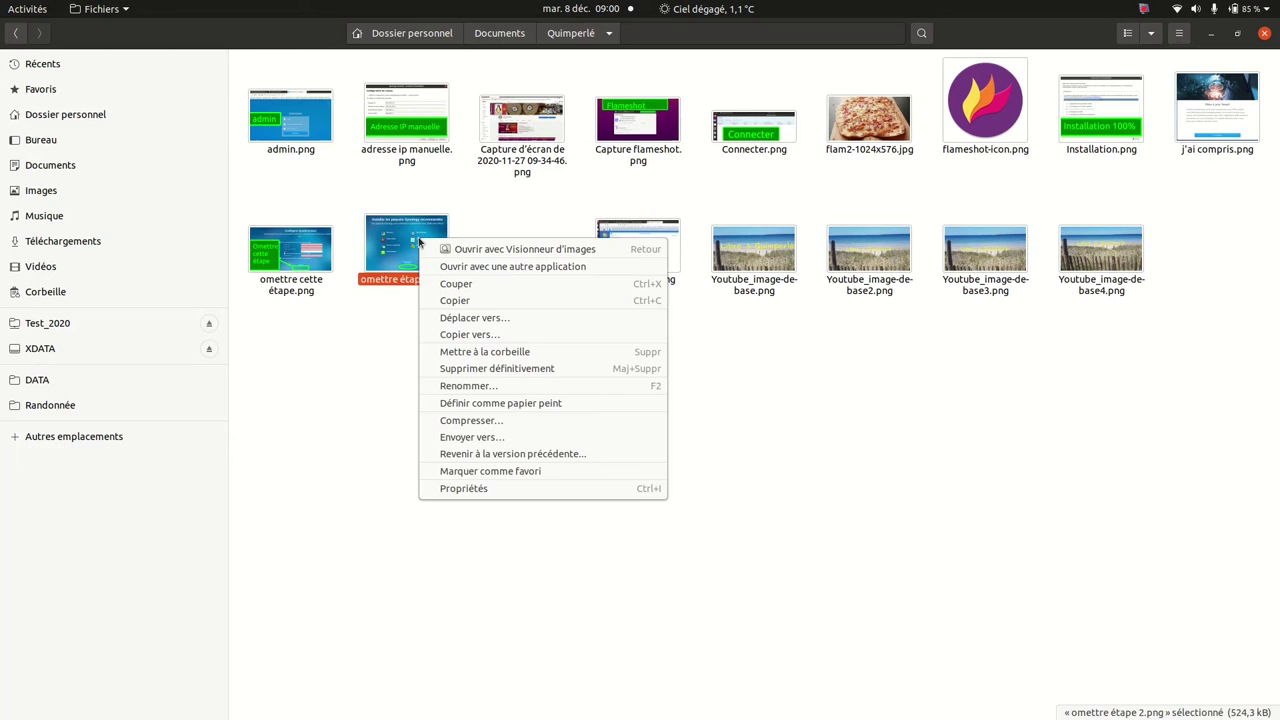
{"action": "left_click", "coordinate": [501, 359]}
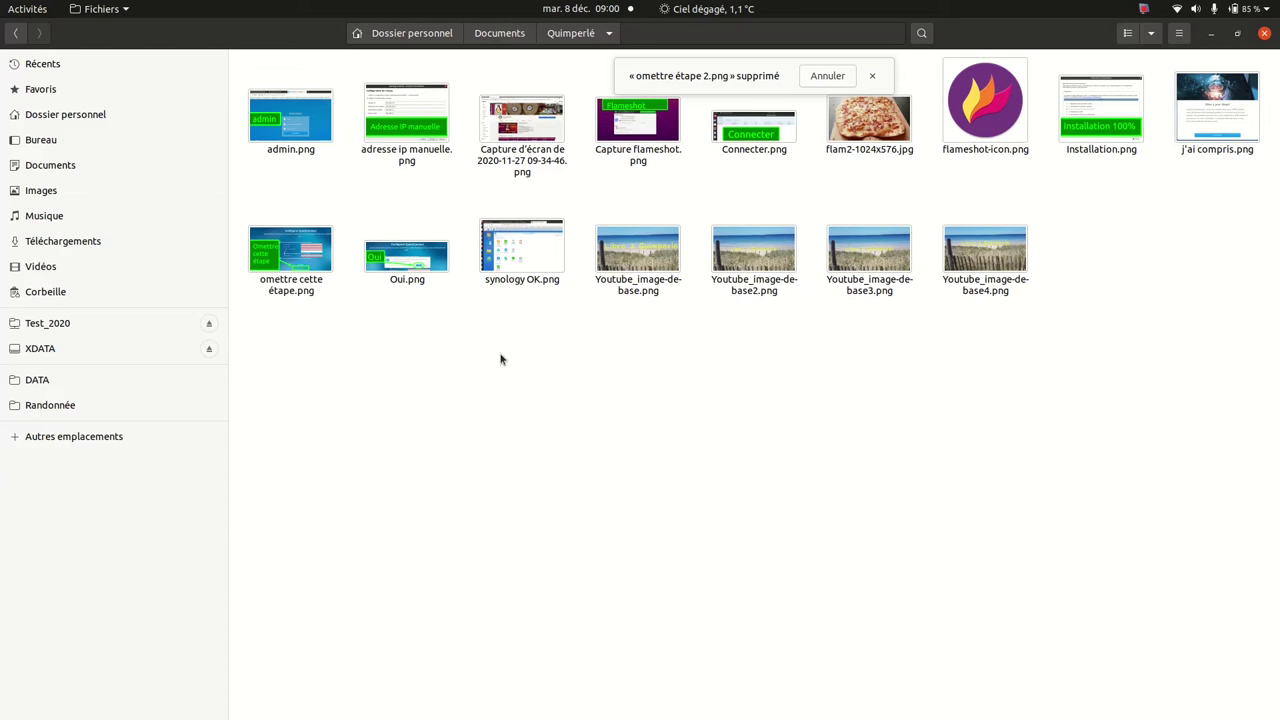
- Request permanent deletion of Oui.png and cancel it at the confirmation
{"action": "left_click", "coordinate": [409, 263]}
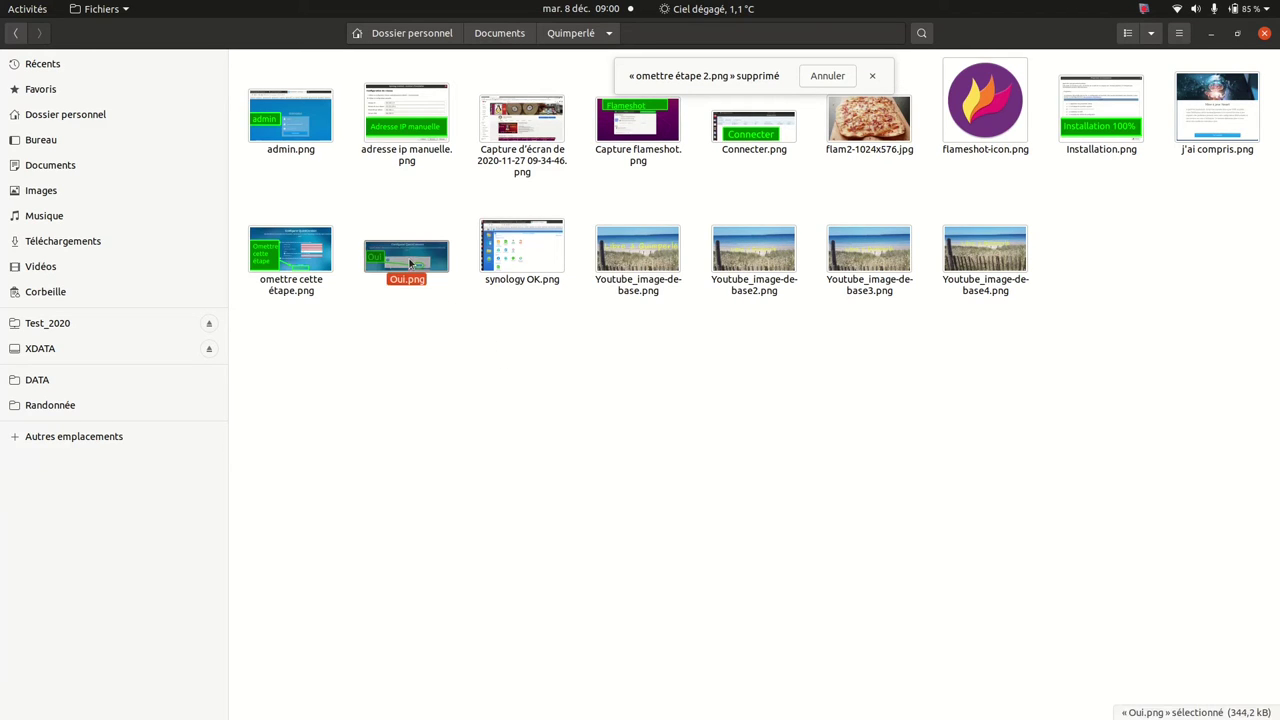
{"action": "right_click", "coordinate": [409, 263]}
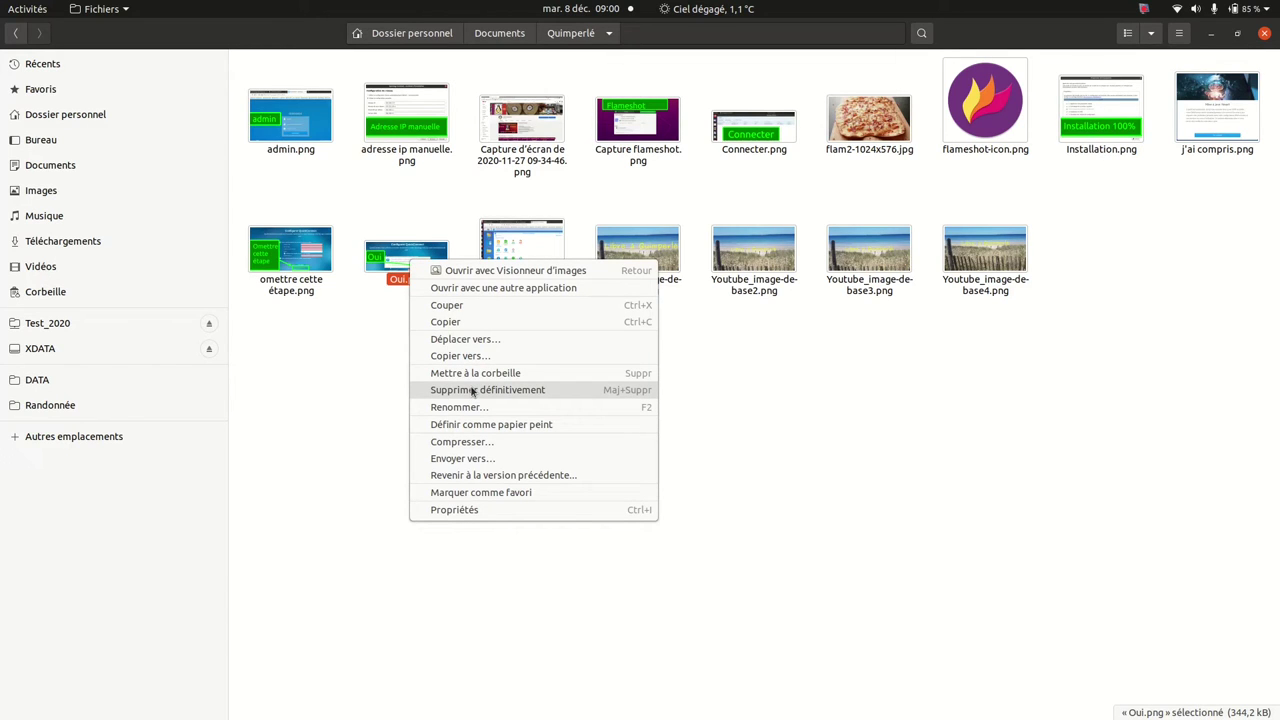
{"action": "left_click", "coordinate": [636, 399]}
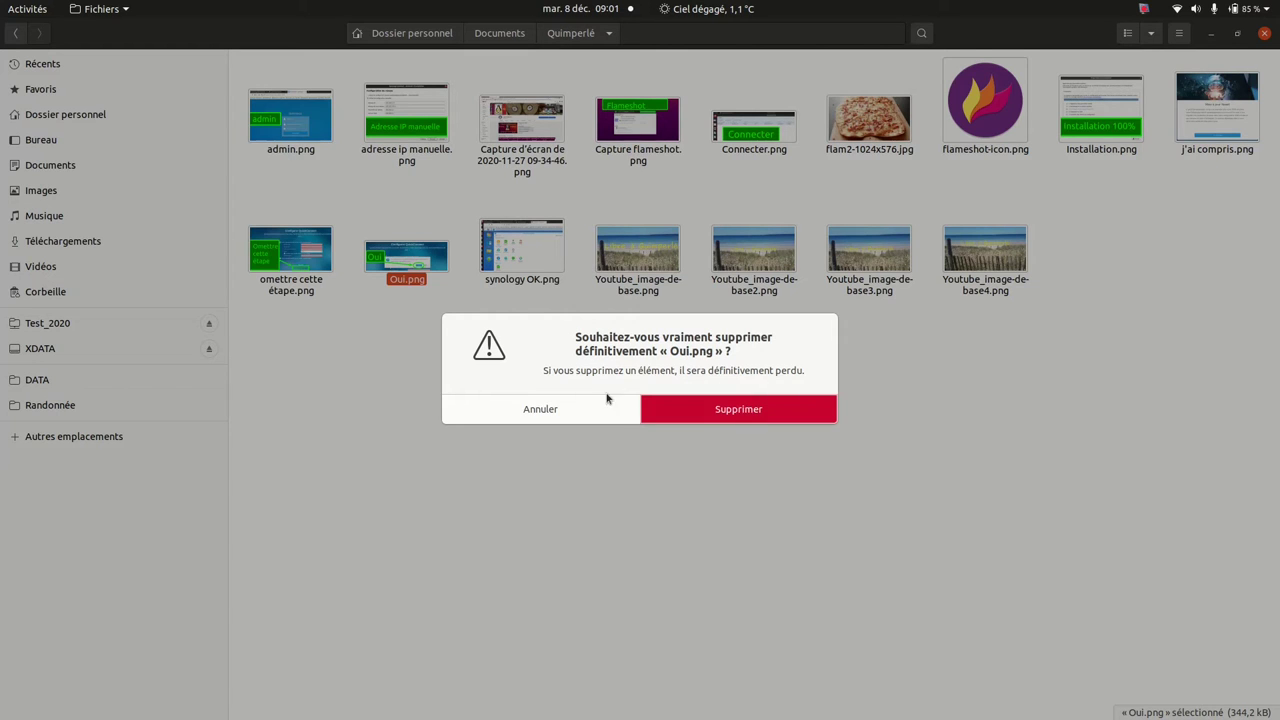
{"action": "left_click", "coordinate": [554, 409]}
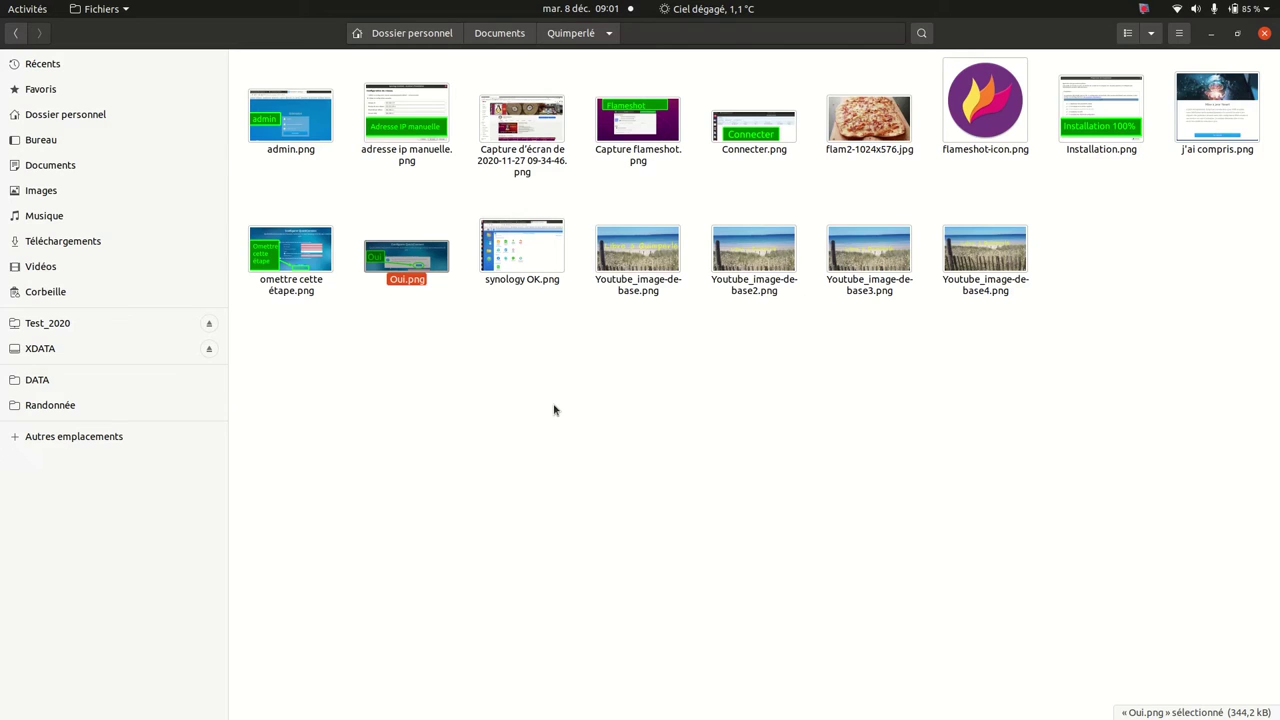
- Disable the option for permanently deleting files and folders in the behaviour preferences
{"action": "left_click", "coordinate": [1179, 33]}
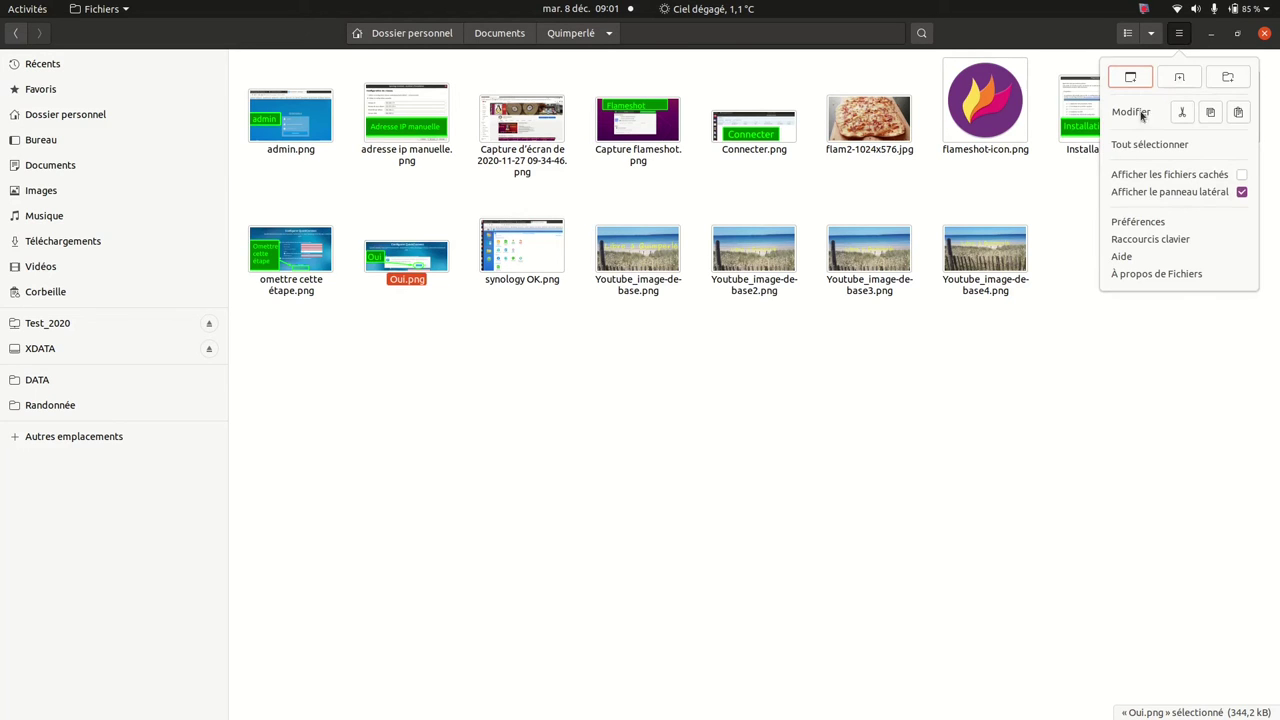
{"action": "left_click", "coordinate": [1150, 221]}
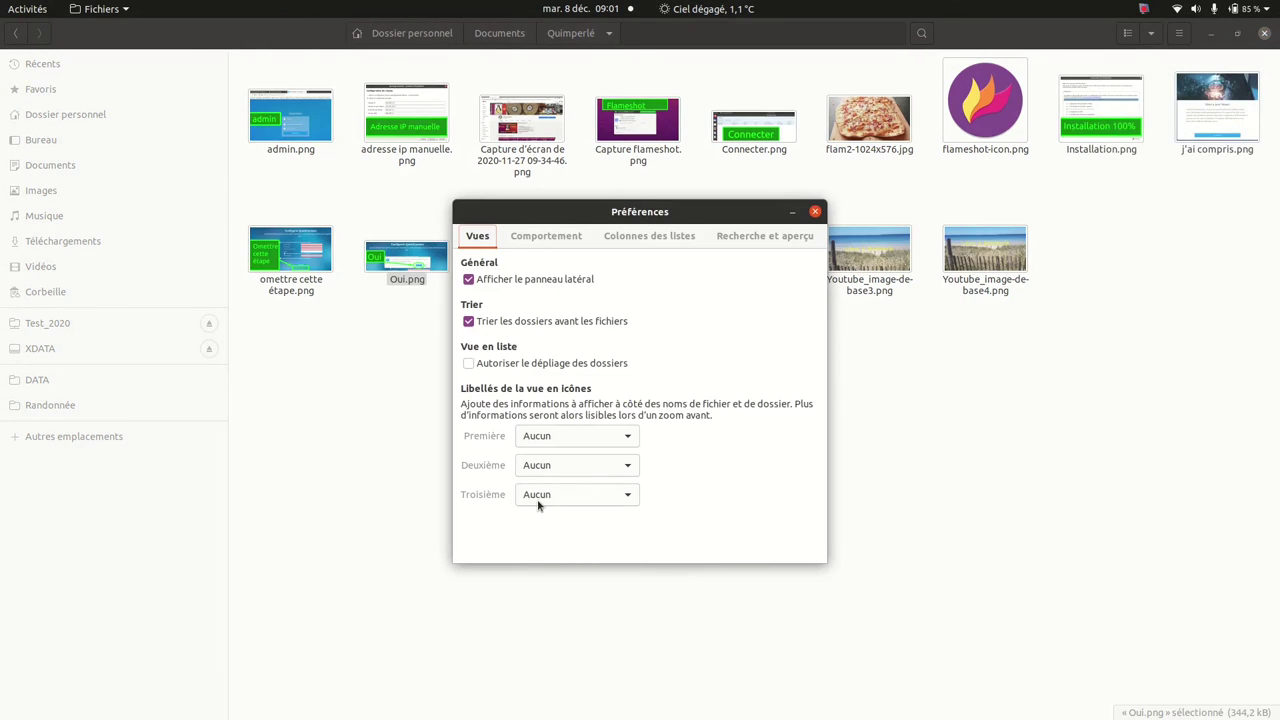
{"action": "left_click", "coordinate": [550, 245]}
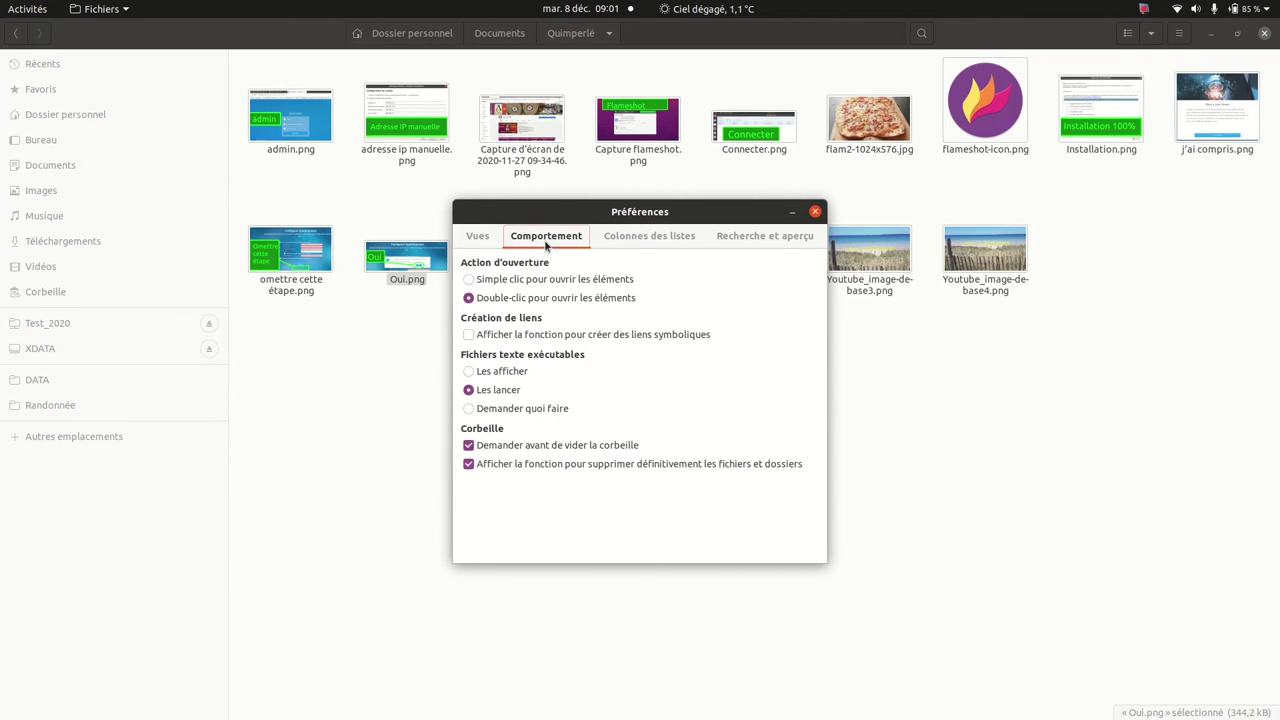
{"action": "left_click", "coordinate": [468, 464]}
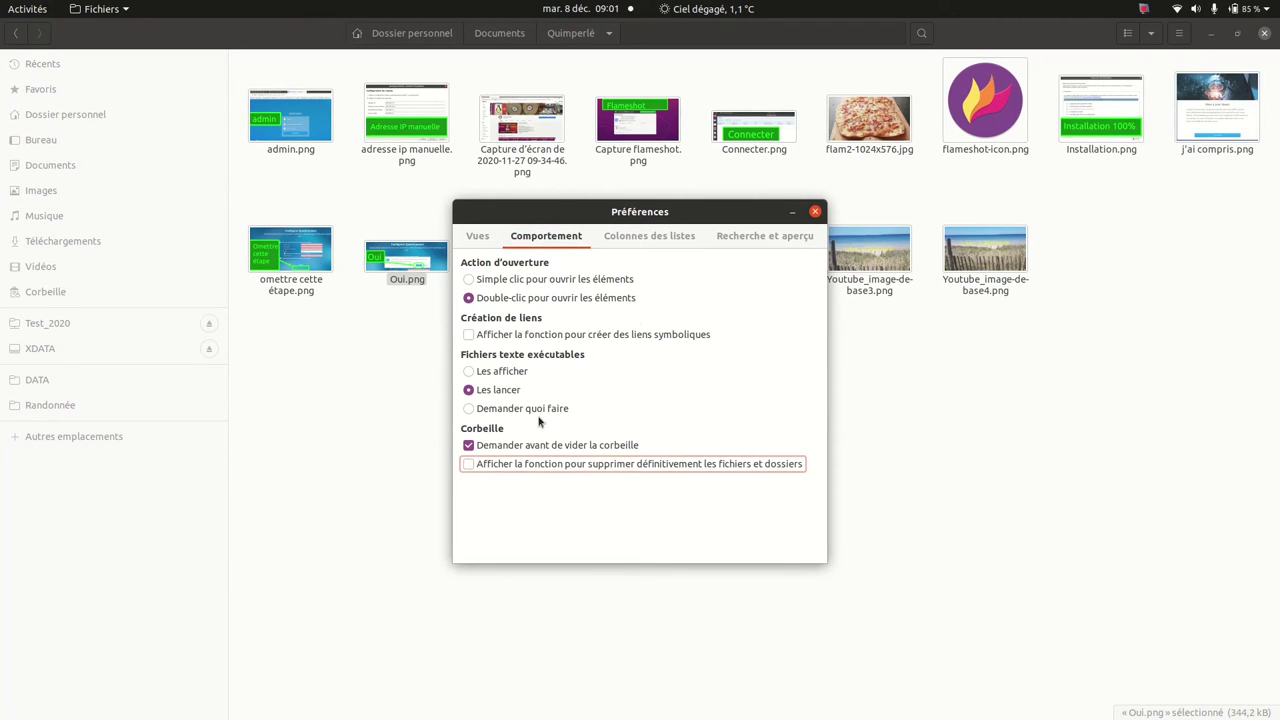
- Review the list column preferences and close them, and check the columns by showing the folder as a list and returning to icons
{"action": "left_click", "coordinate": [647, 237]}
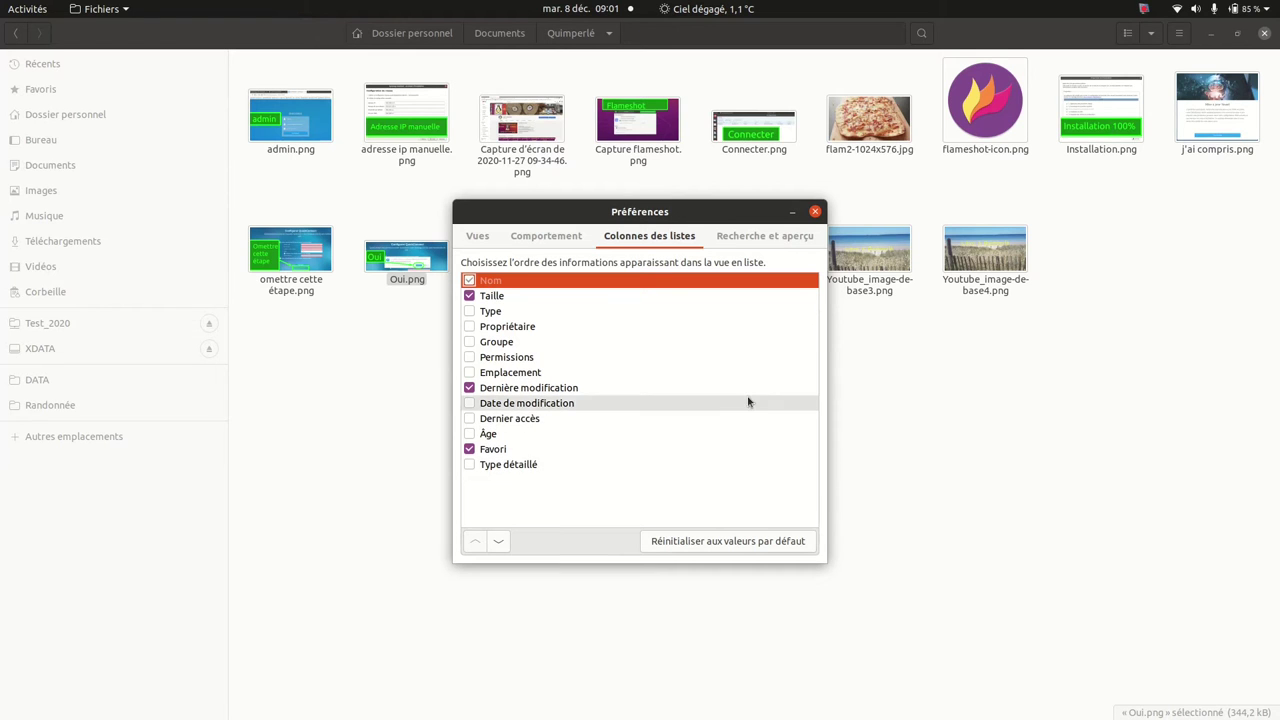
{"action": "left_click", "coordinate": [816, 213]}
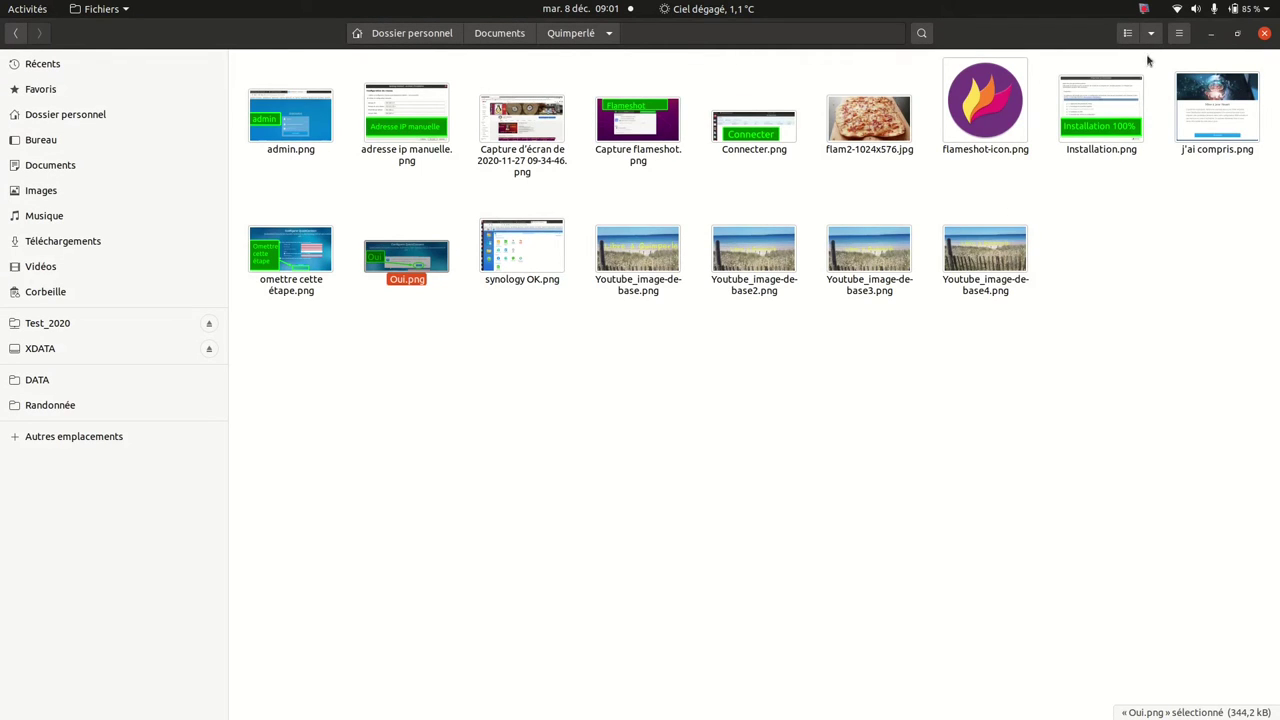
{"action": "left_click", "coordinate": [1127, 33]}
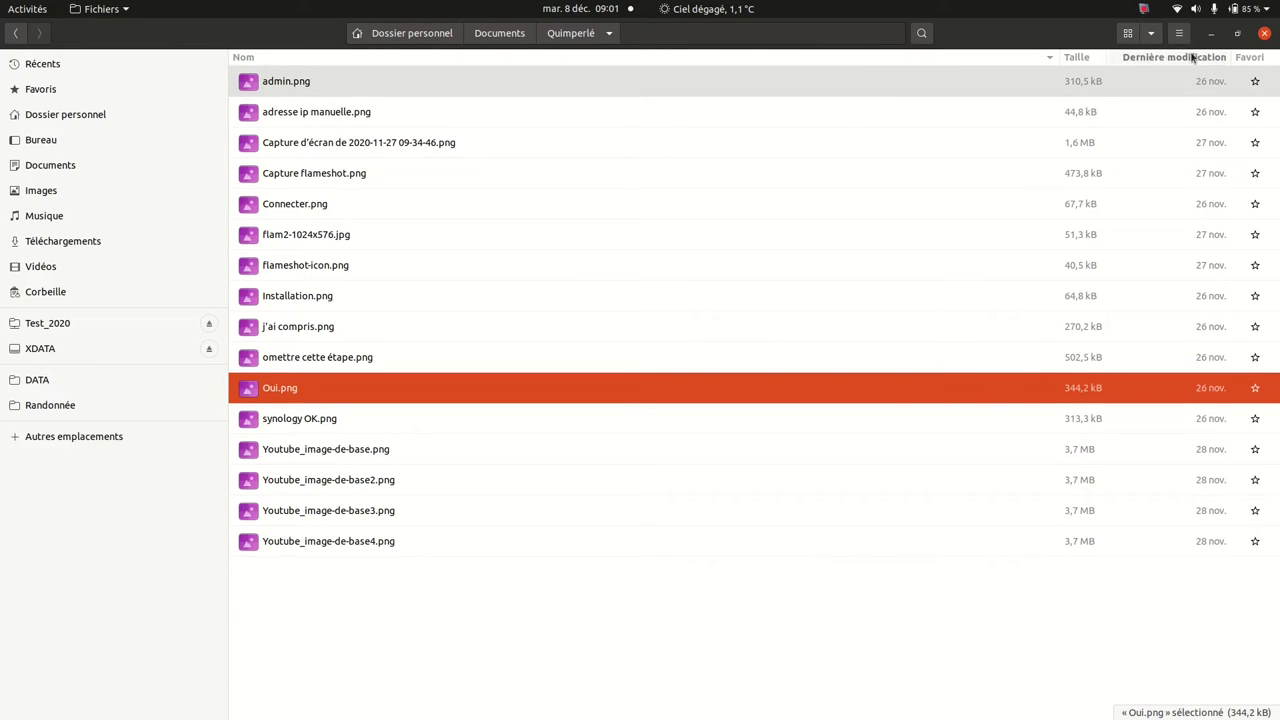
{"action": "left_click", "coordinate": [1128, 33]}
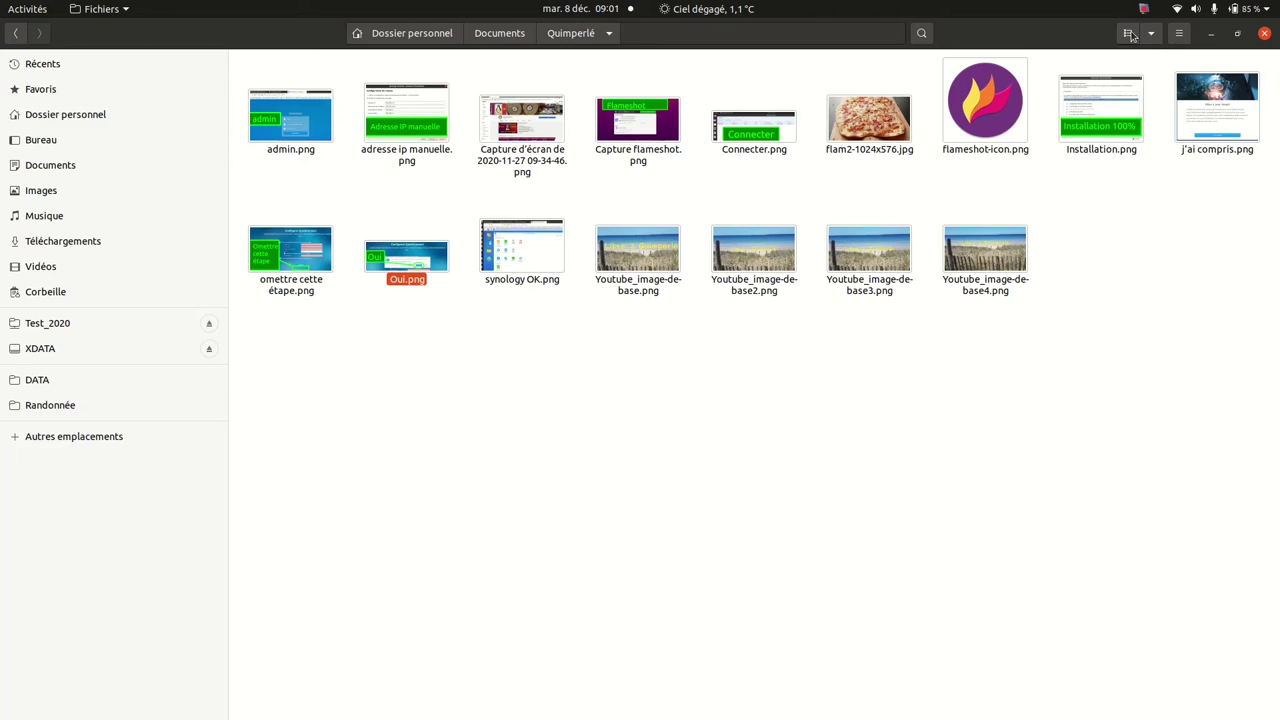
- Go to the home folder (Dossier personnel) and turn on the display of hidden files
{"action": "left_click", "coordinate": [1181, 36]}
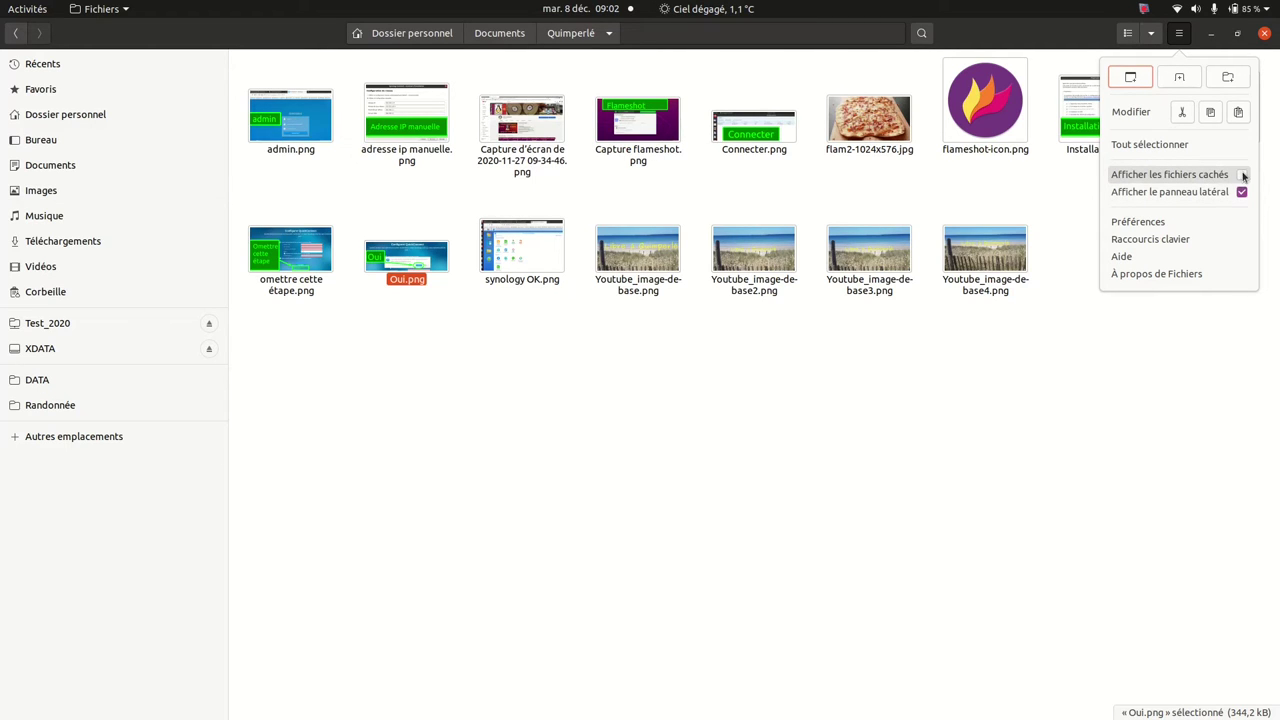
{"action": "left_click", "coordinate": [940, 451]}
{"action": "left_click", "coordinate": [418, 34]}
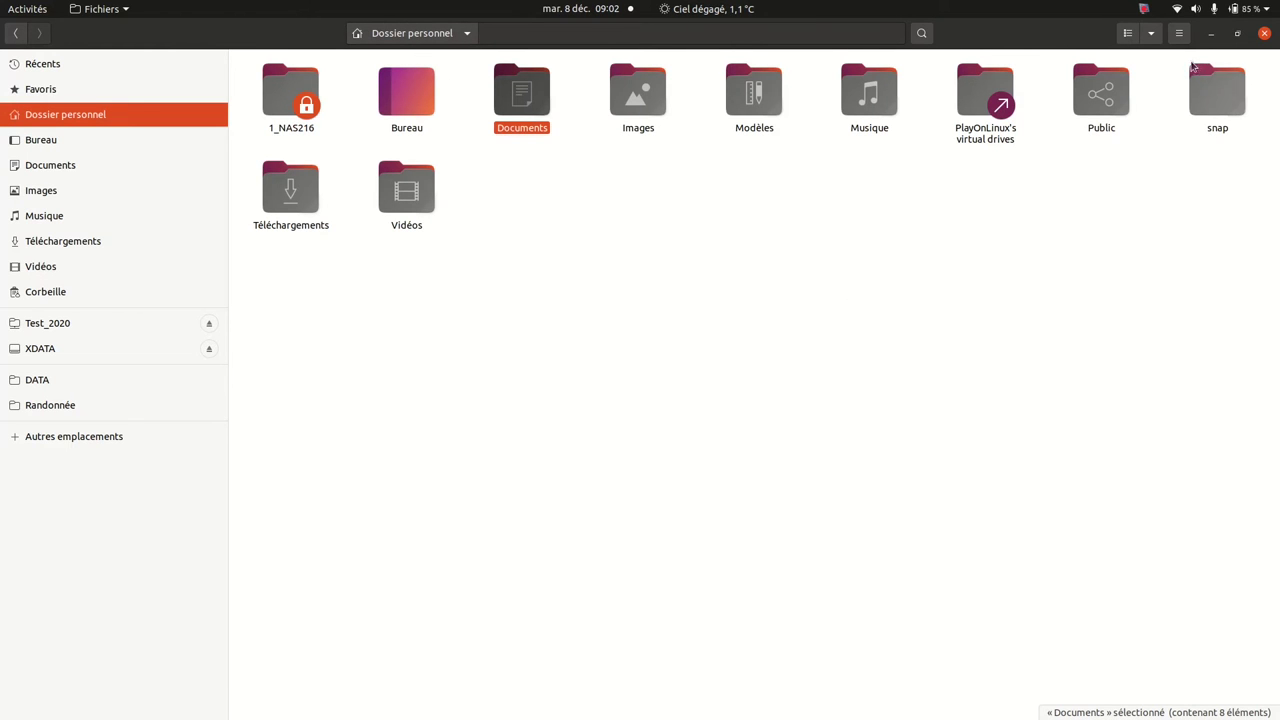
{"action": "left_click", "coordinate": [1180, 33]}
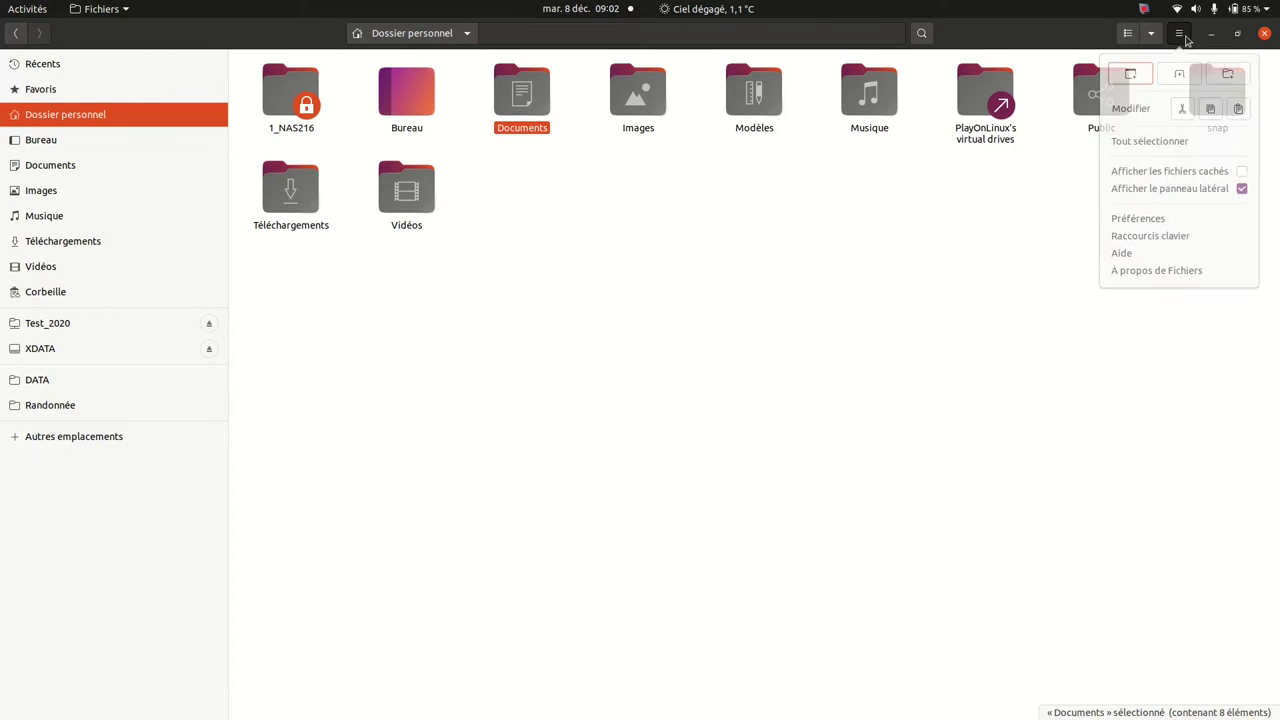
{"action": "left_click", "coordinate": [1243, 175]}
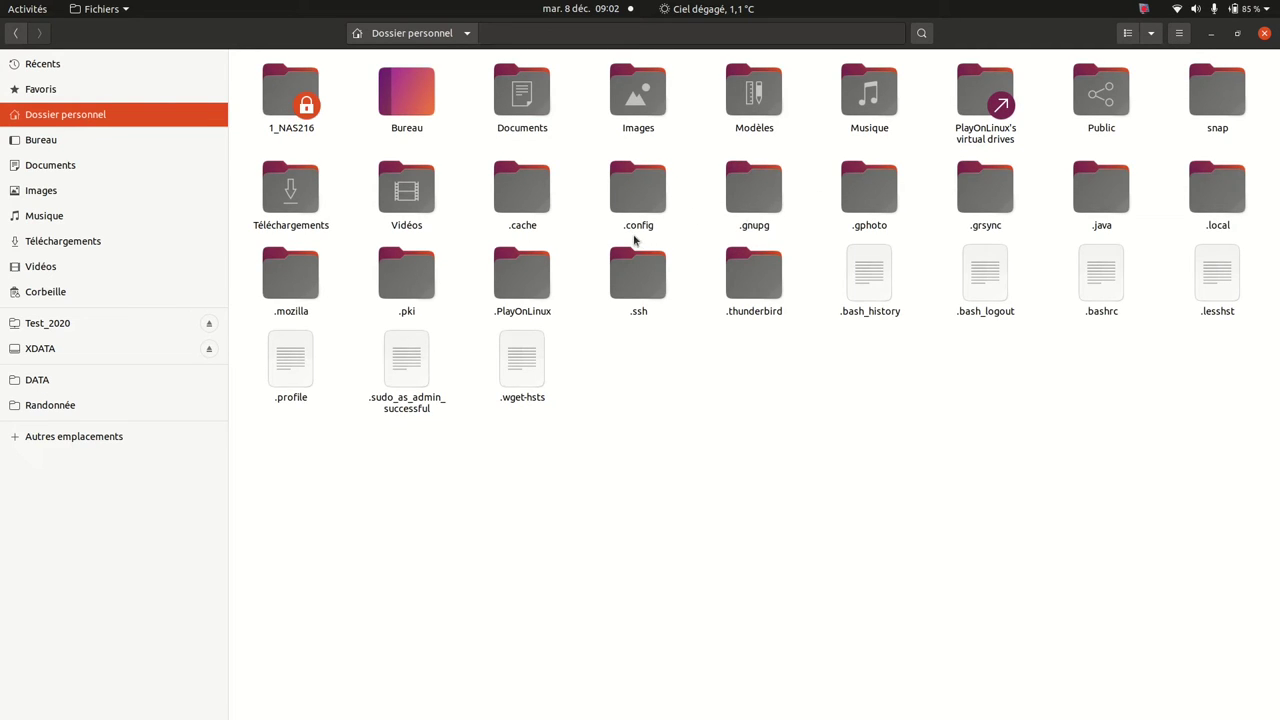
- Create a new hidden folder named ".point devant" in Documents
{"action": "double_click", "coordinate": [529, 98]}
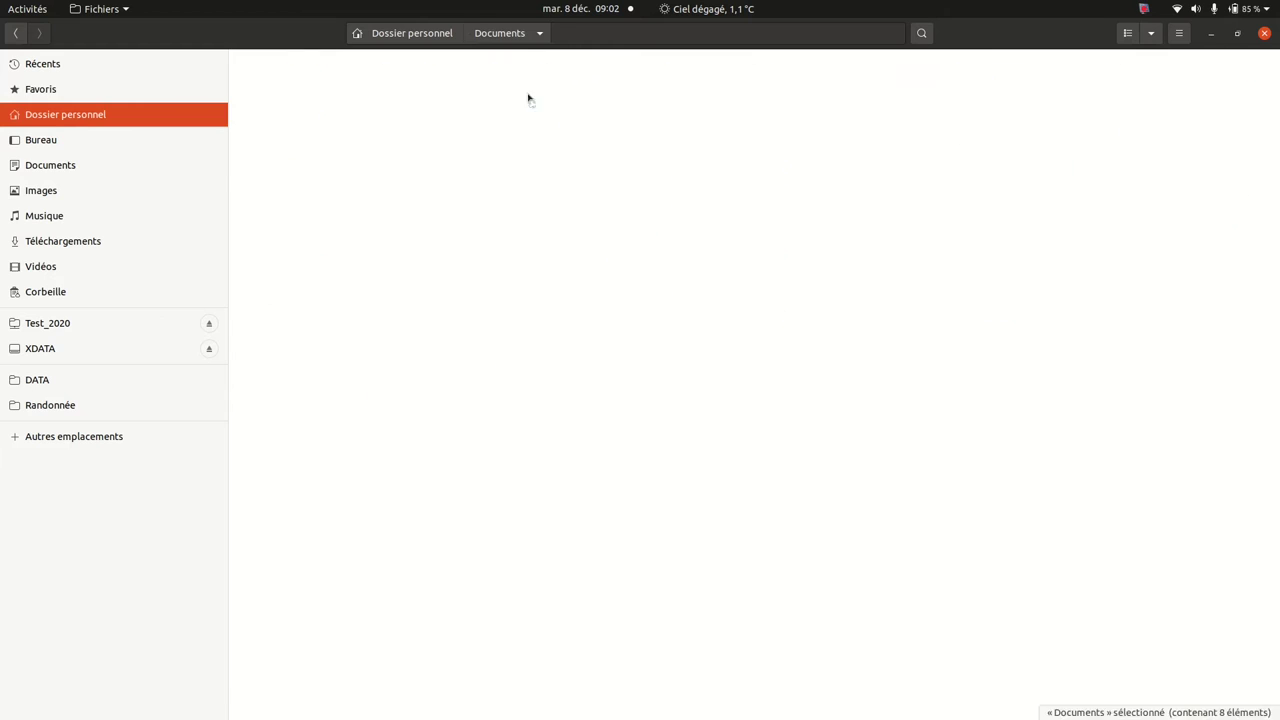
{"action": "right_click", "coordinate": [1028, 264]}
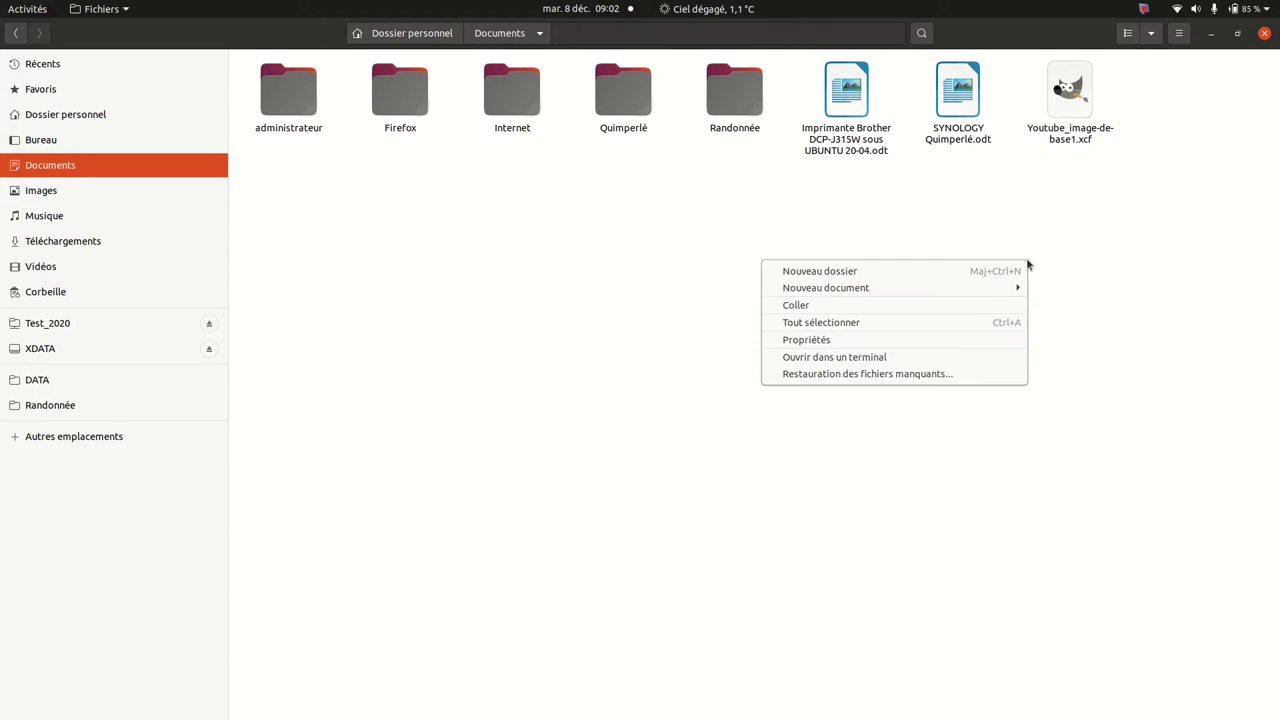
{"action": "left_click", "coordinate": [876, 273]}
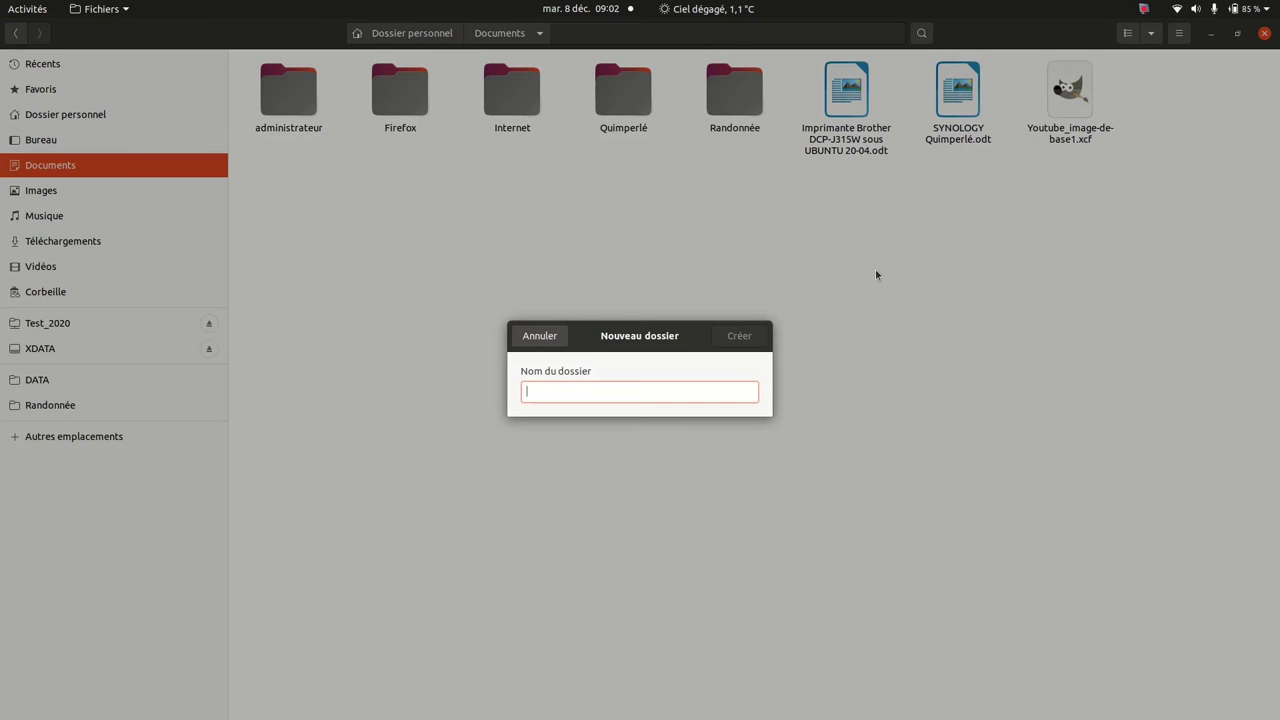
{"action": "type", "text": "."}
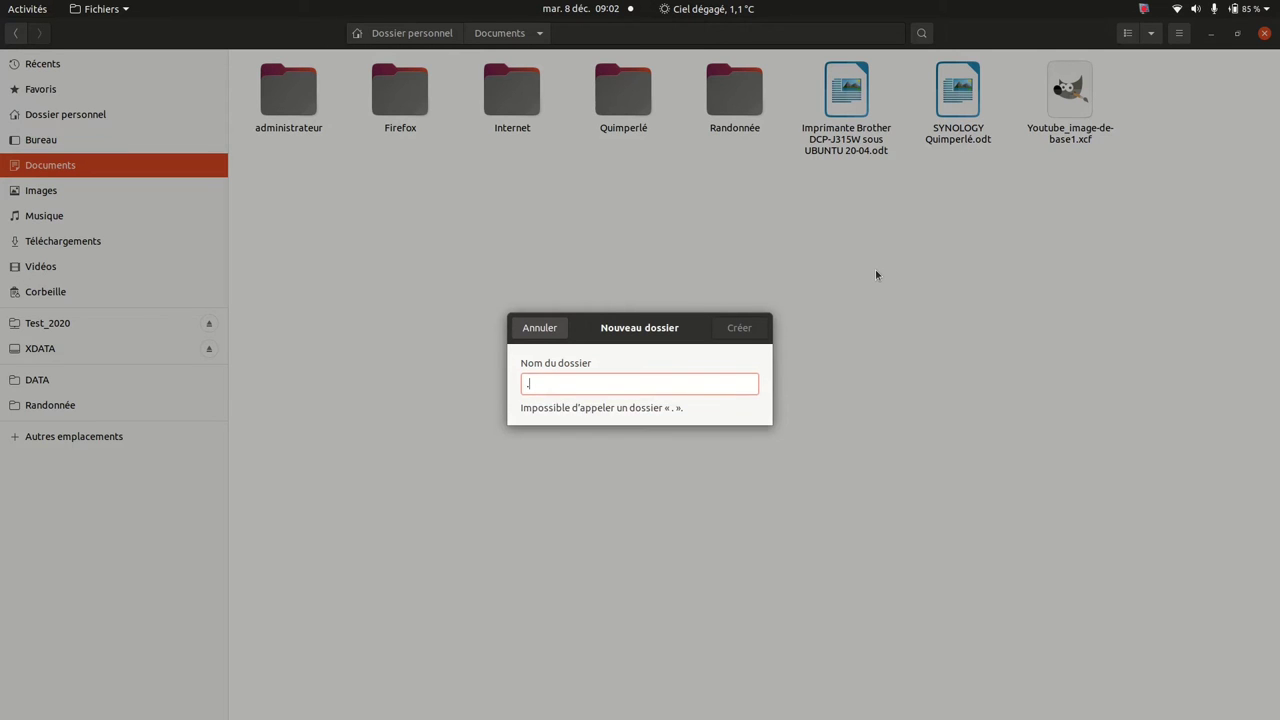
{"action": "type", "text": "point devant"}
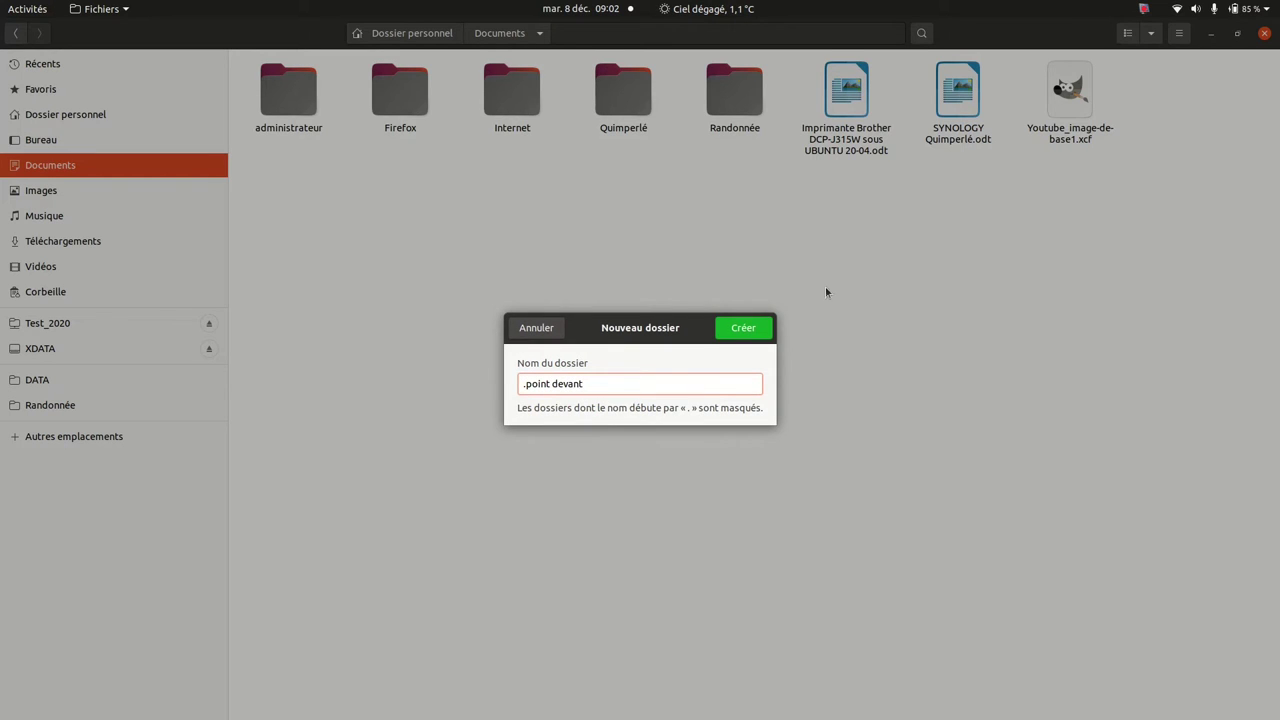
{"action": "left_click", "coordinate": [745, 329]}
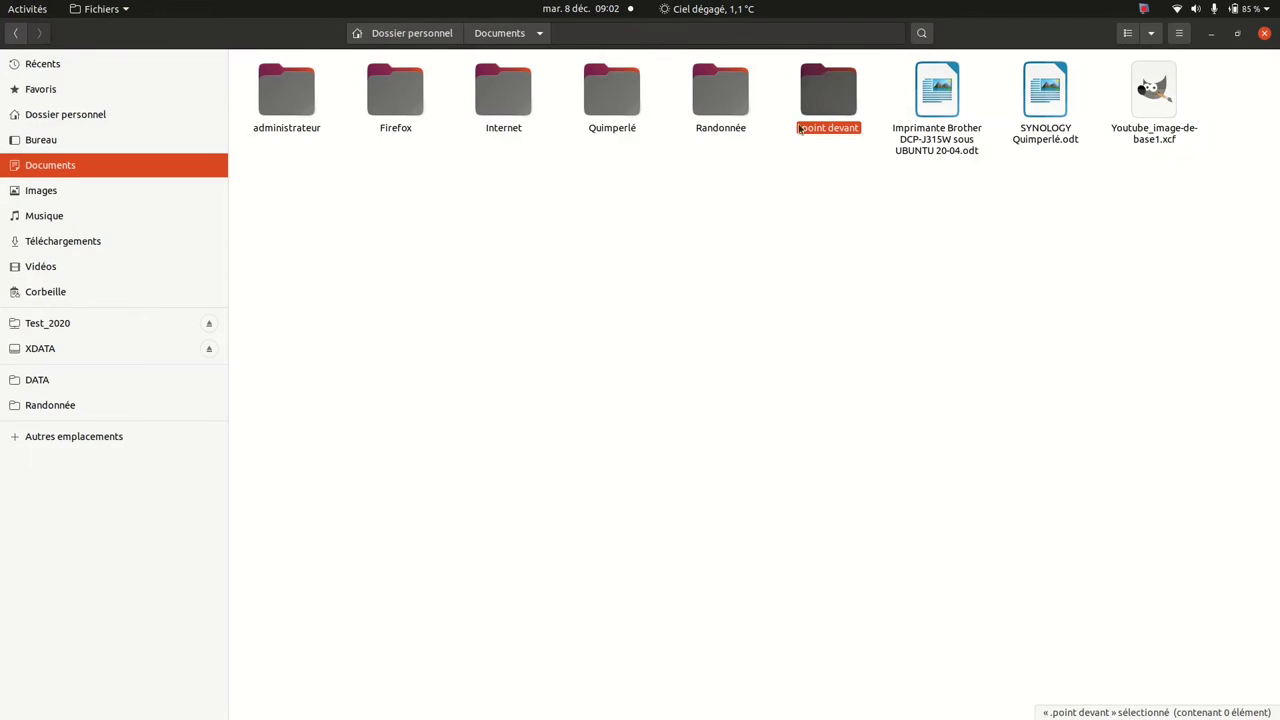
- Deselect the new folder and turn off the display of hidden files in Documents
{"action": "left_click", "coordinate": [820, 200]}
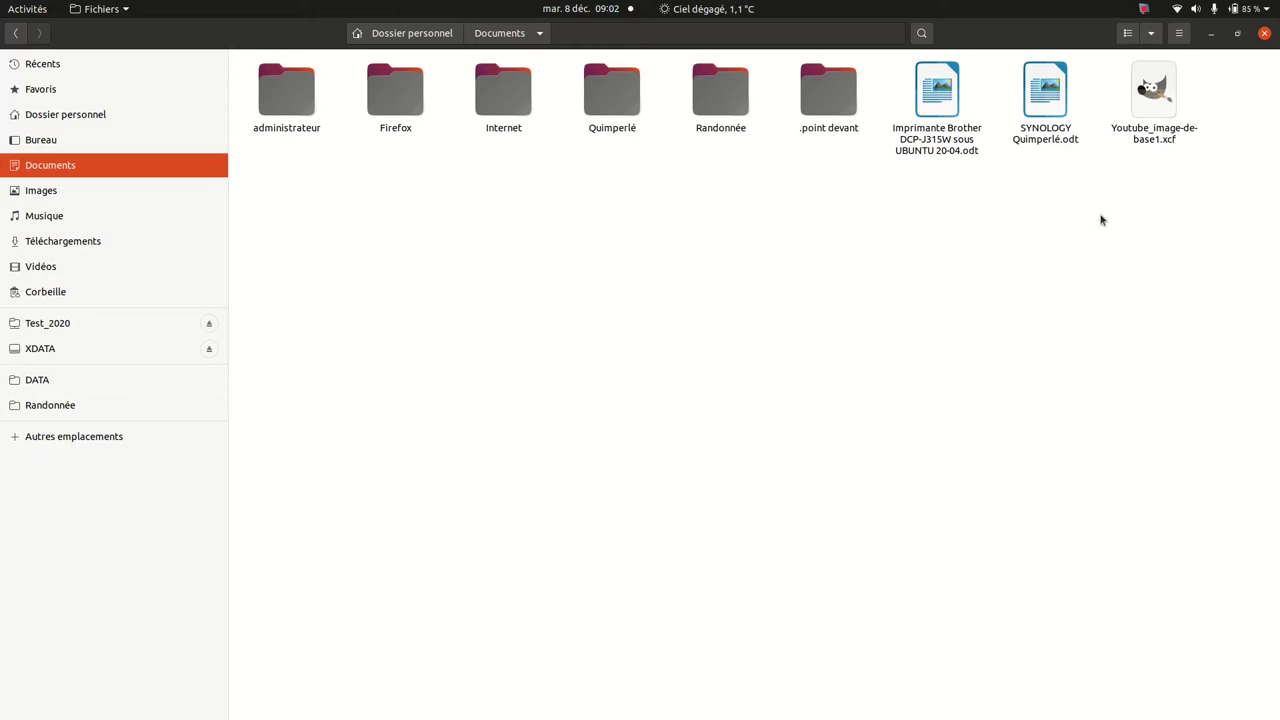
{"action": "left_click", "coordinate": [1181, 33]}
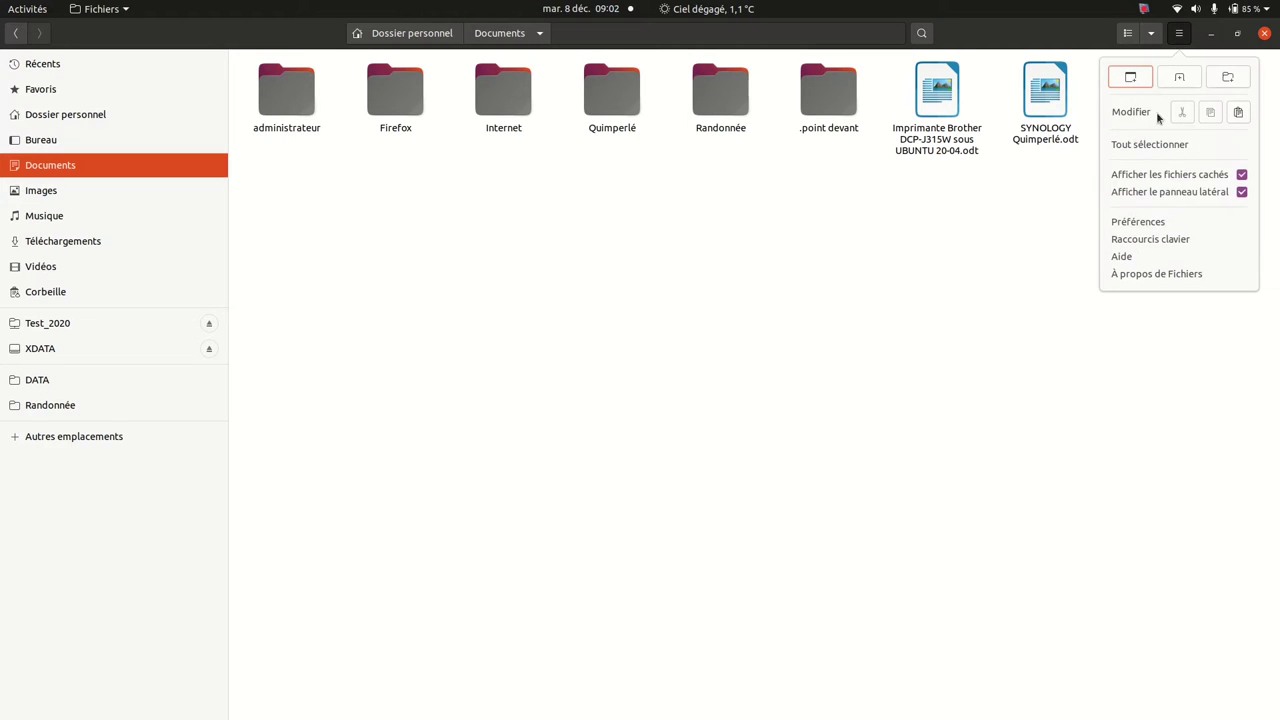
{"action": "left_click", "coordinate": [1241, 177]}
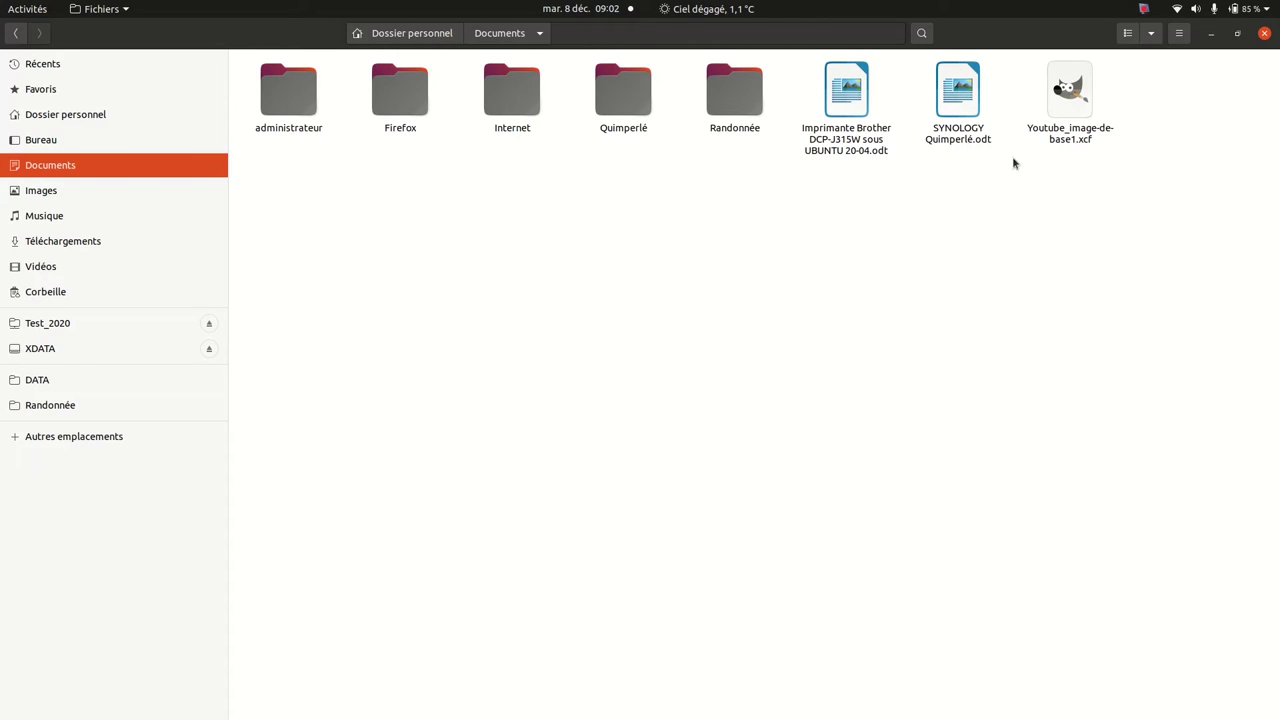
- Set the subfolder search preference to Tous les emplacements and close the preferences
{"action": "left_click", "coordinate": [1181, 35]}
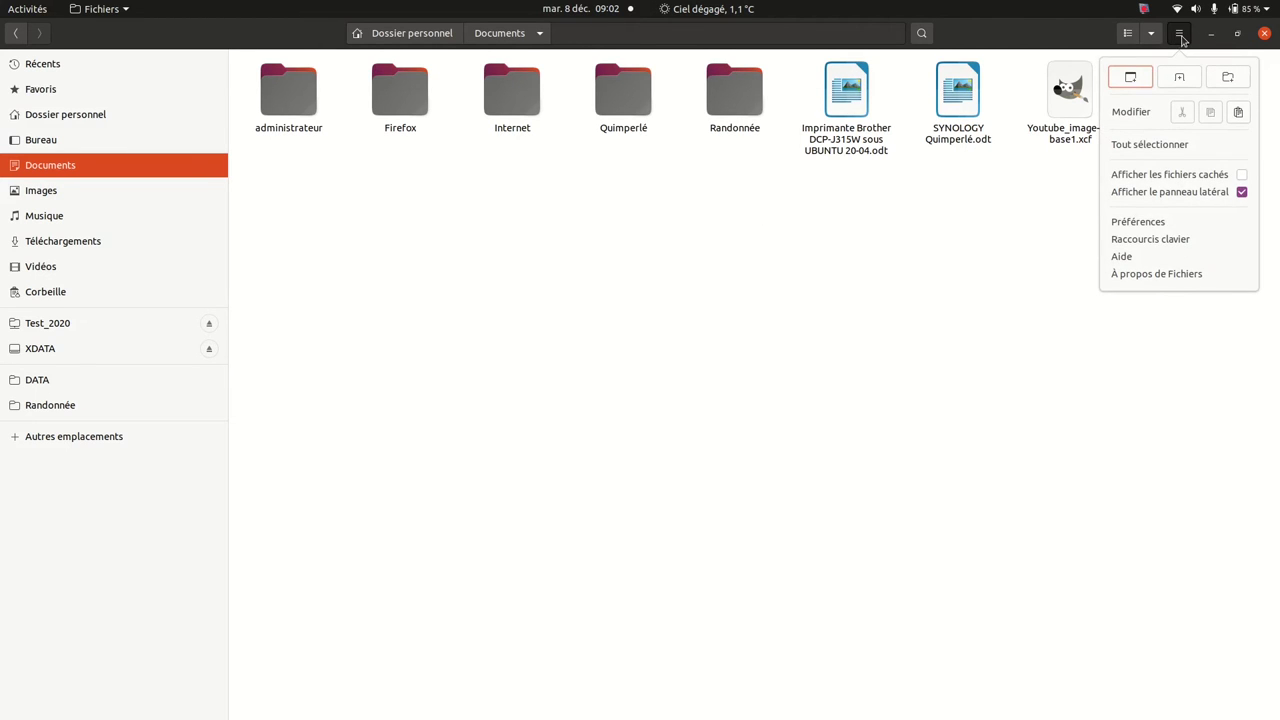
{"action": "left_click", "coordinate": [1140, 222]}
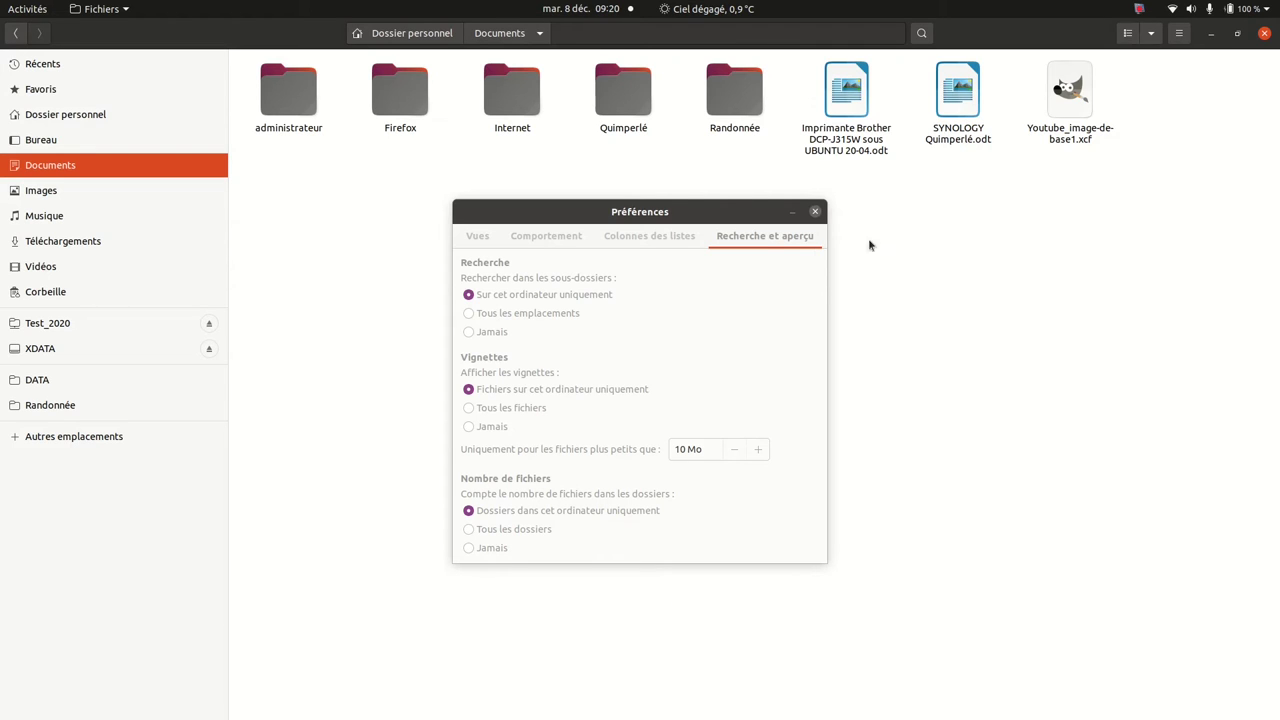
{"action": "left_click", "coordinate": [760, 240]}
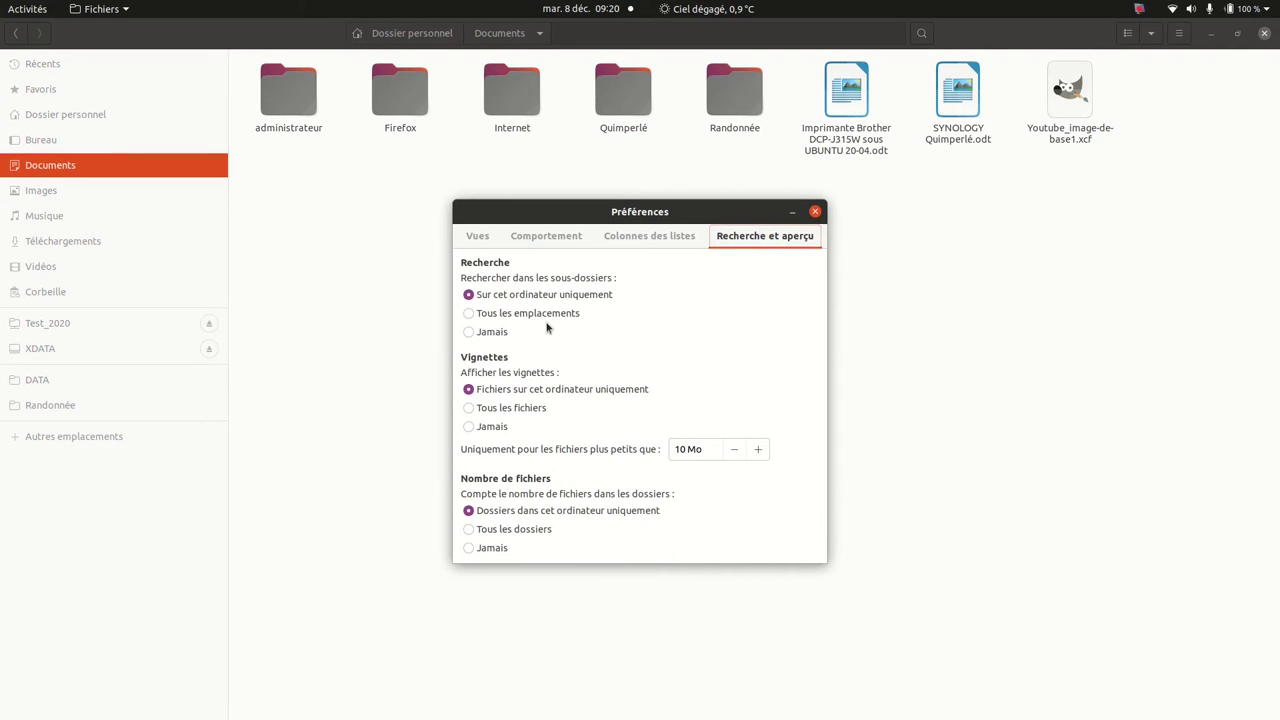
{"action": "left_click", "coordinate": [467, 313]}
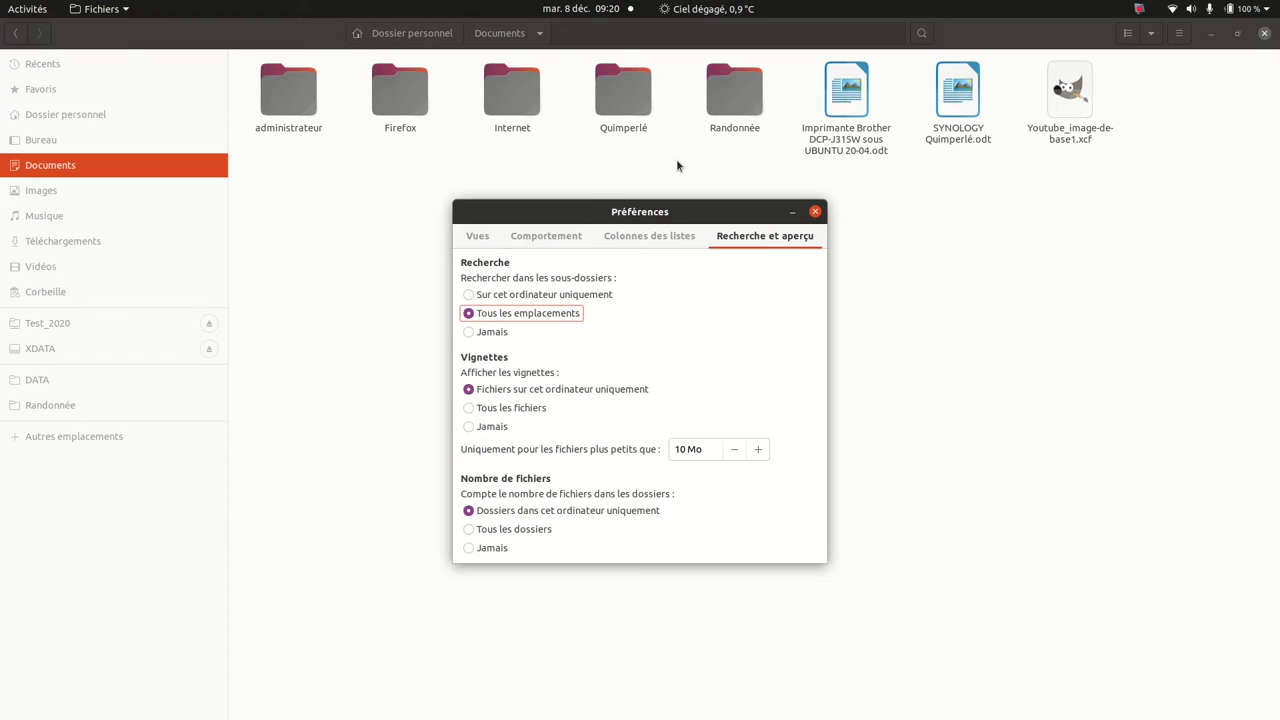
{"action": "left_click", "coordinate": [816, 213]}
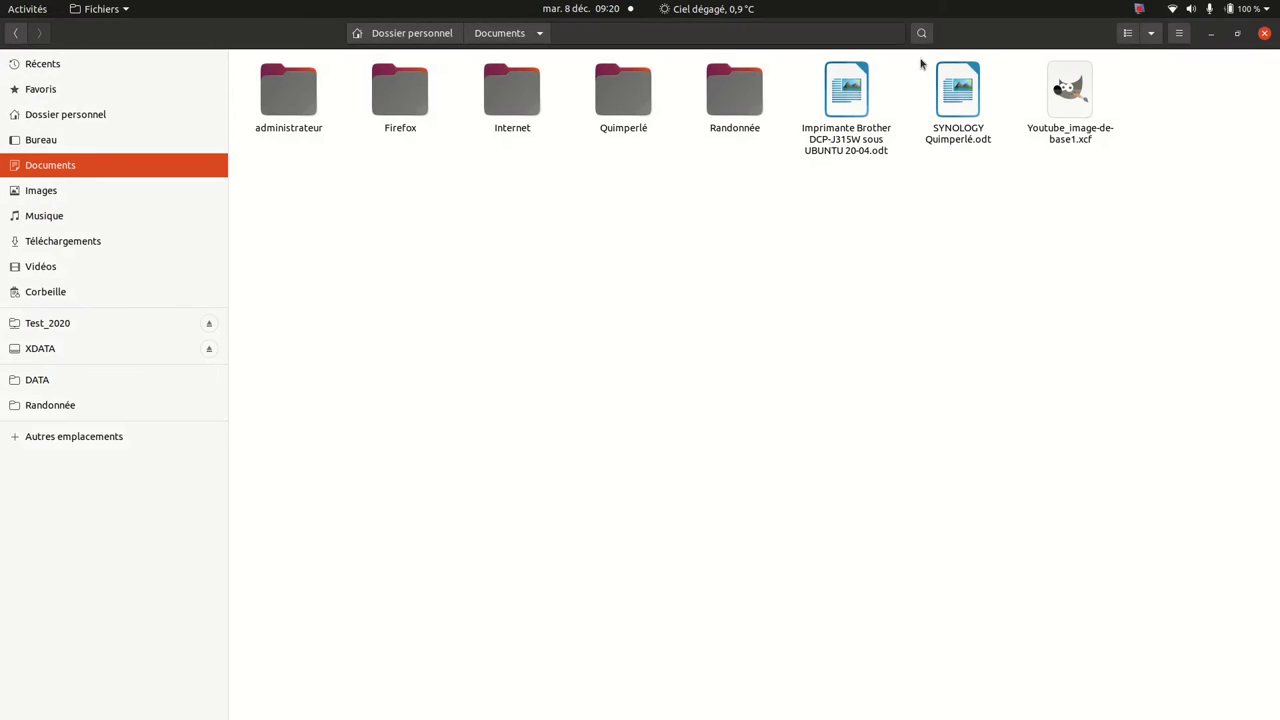
- Open Ordinateur from the other locations and search the whole computer for "Trégun"
{"action": "left_click", "coordinate": [922, 34]}
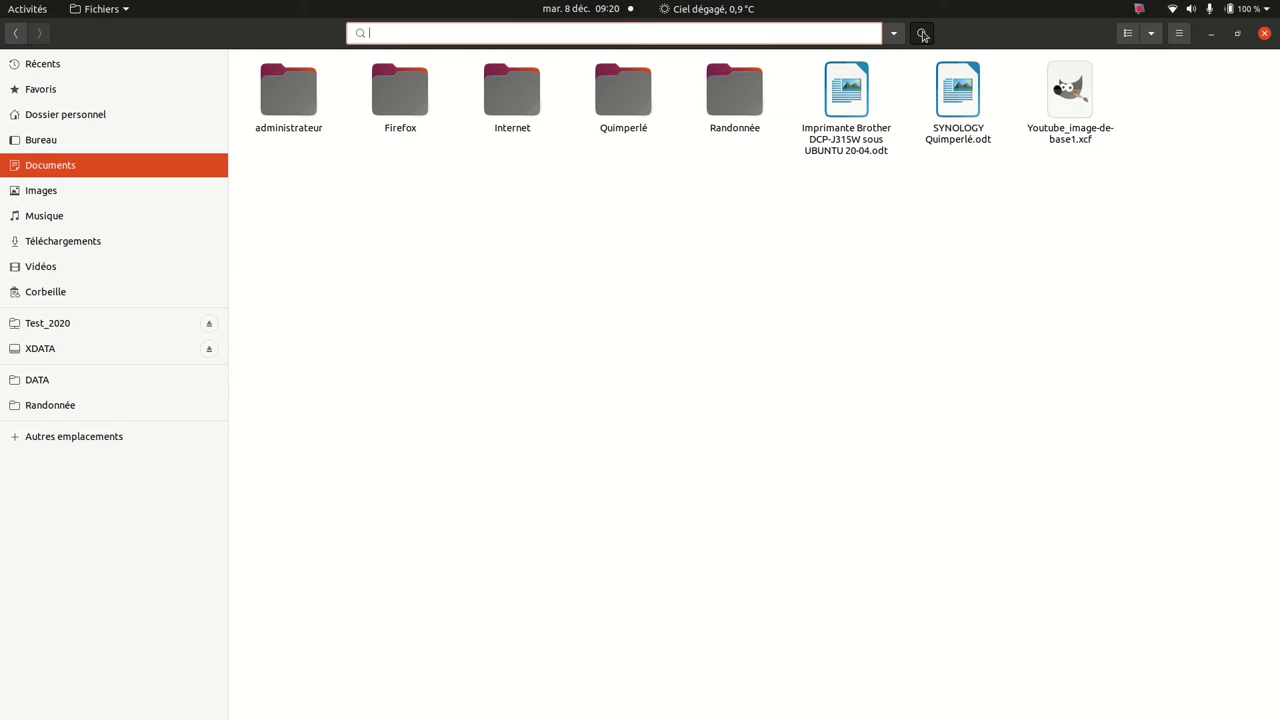
{"action": "left_click", "coordinate": [714, 310]}
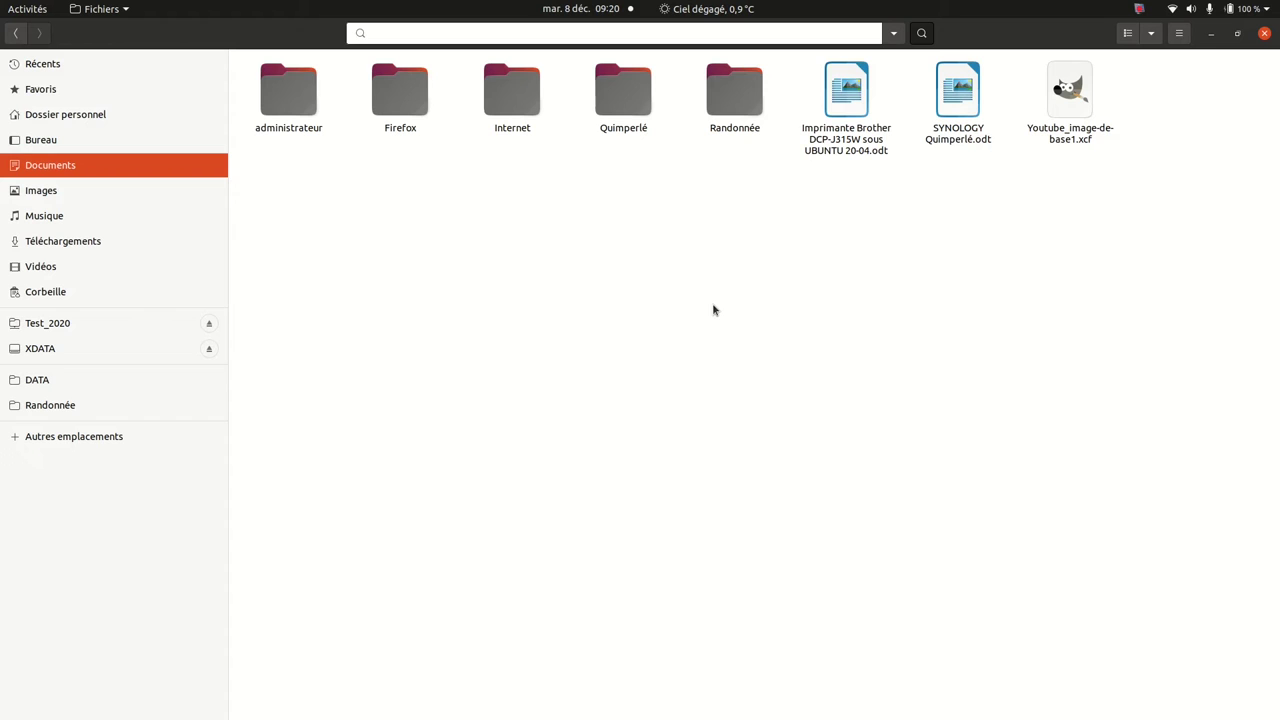
{"action": "left_click", "coordinate": [14, 442]}
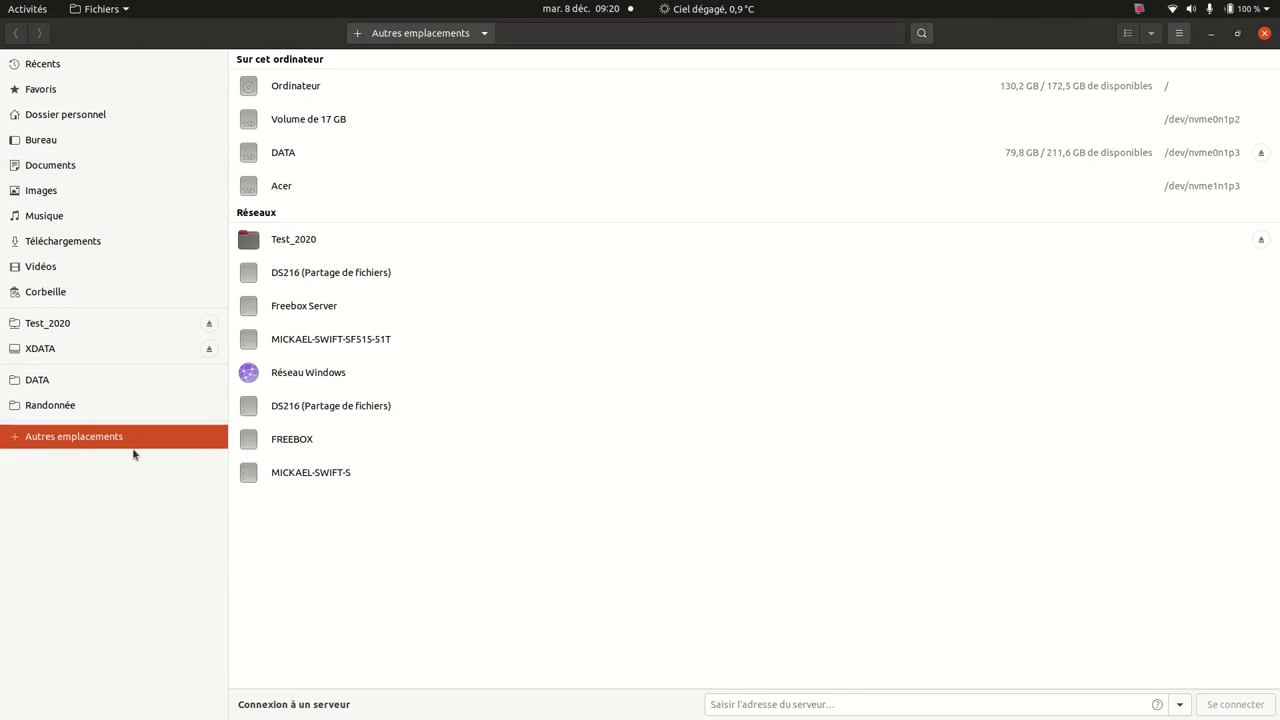
{"action": "left_click", "coordinate": [295, 88]}
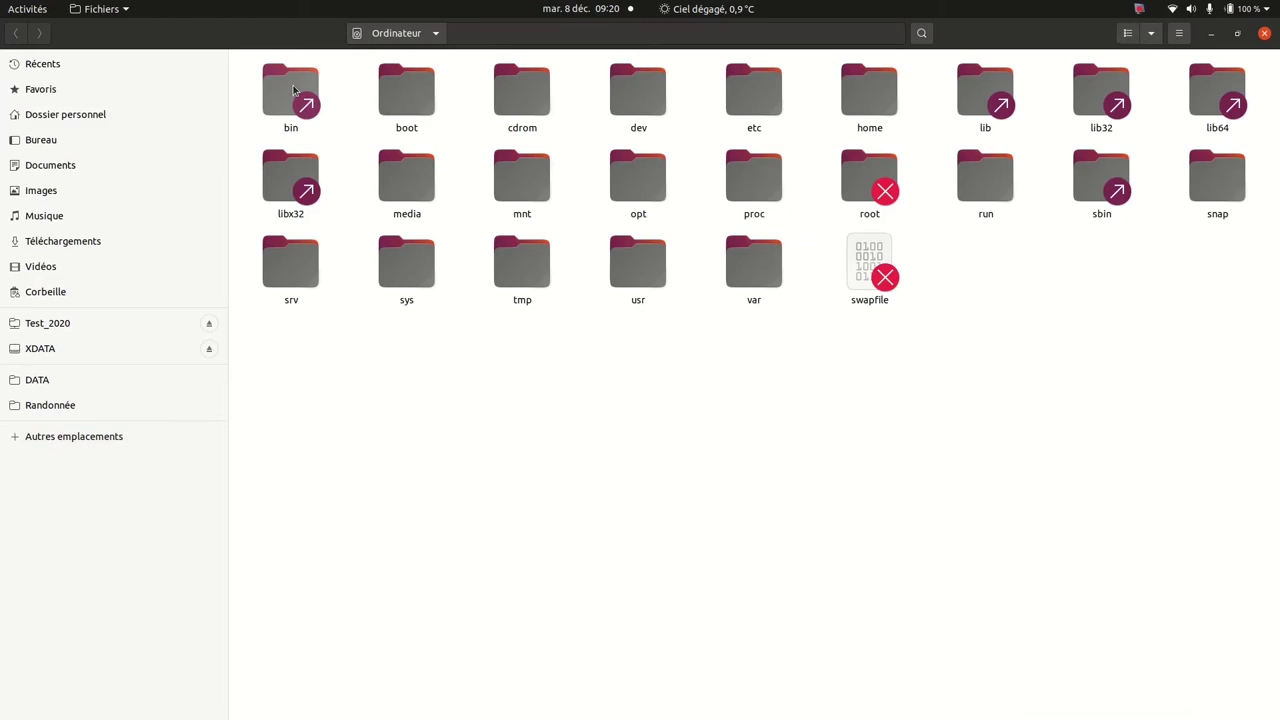
{"action": "left_click", "coordinate": [921, 38]}
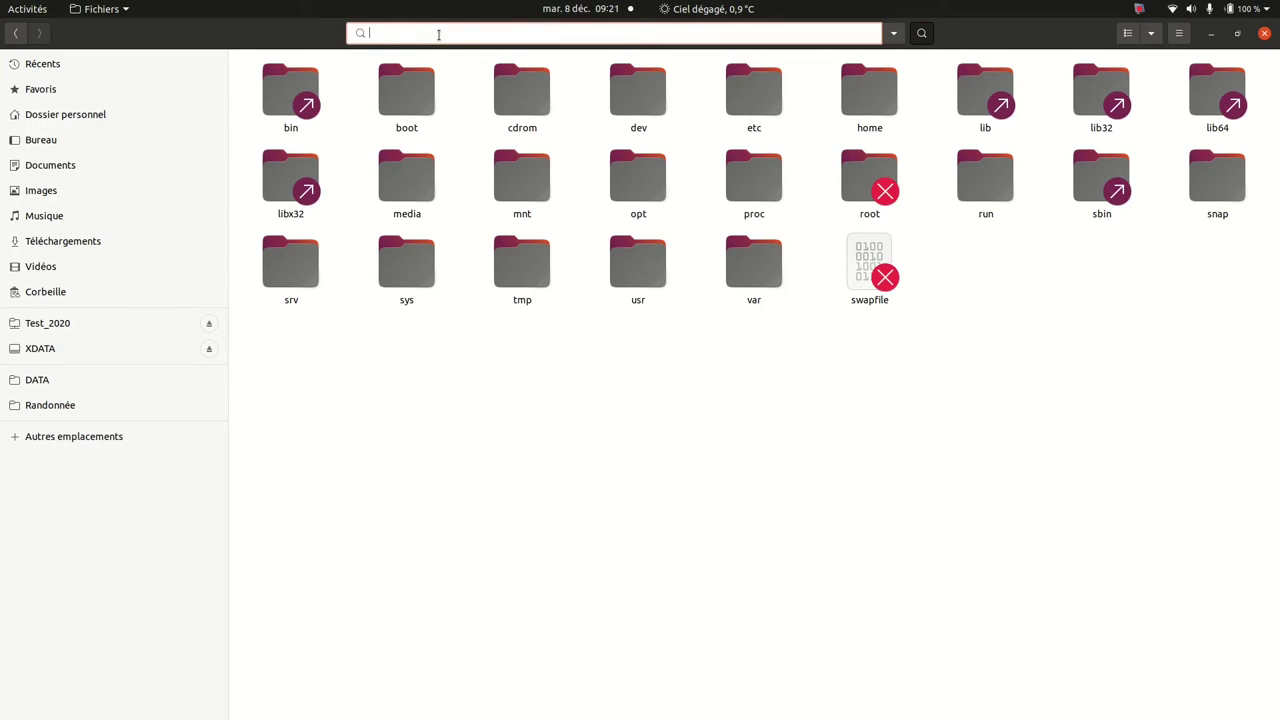
{"action": "type", "text": "Trégun"}
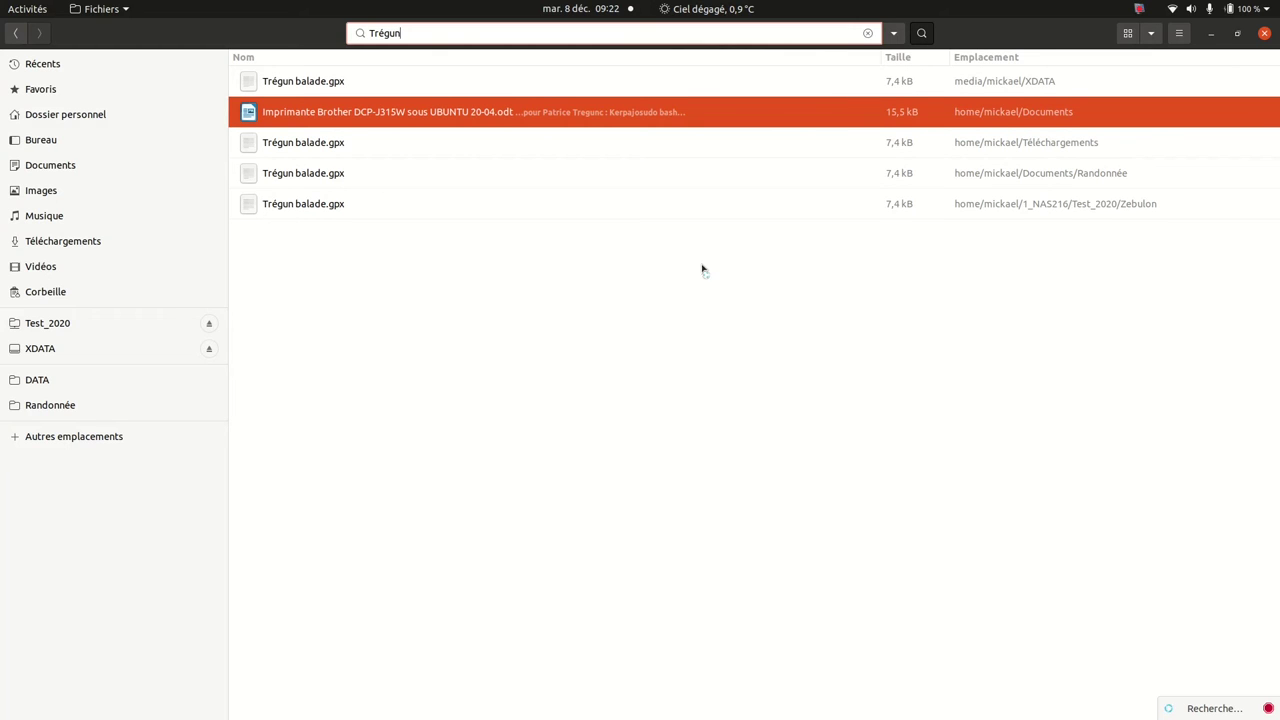
- Leave the search results, return to Ordinateur through the other locations, and open the search and preview preferences
{"action": "left_click", "coordinate": [76, 440]}
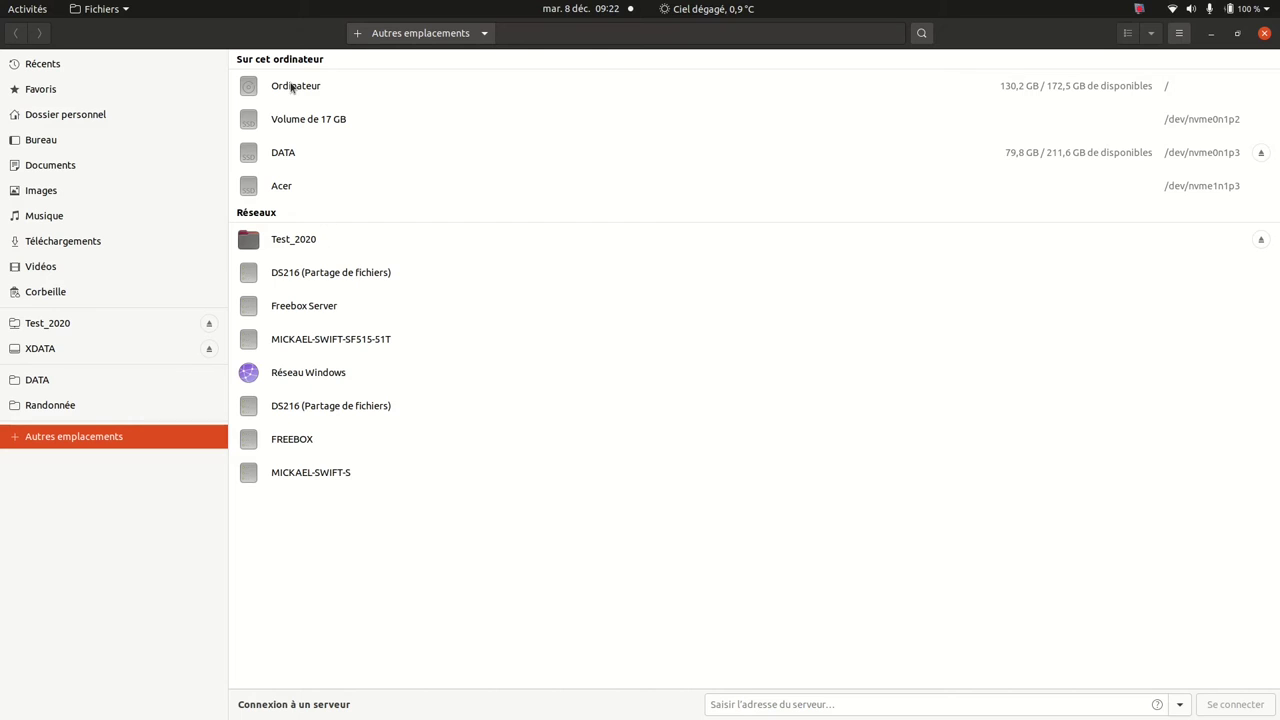
{"action": "left_click", "coordinate": [311, 87]}
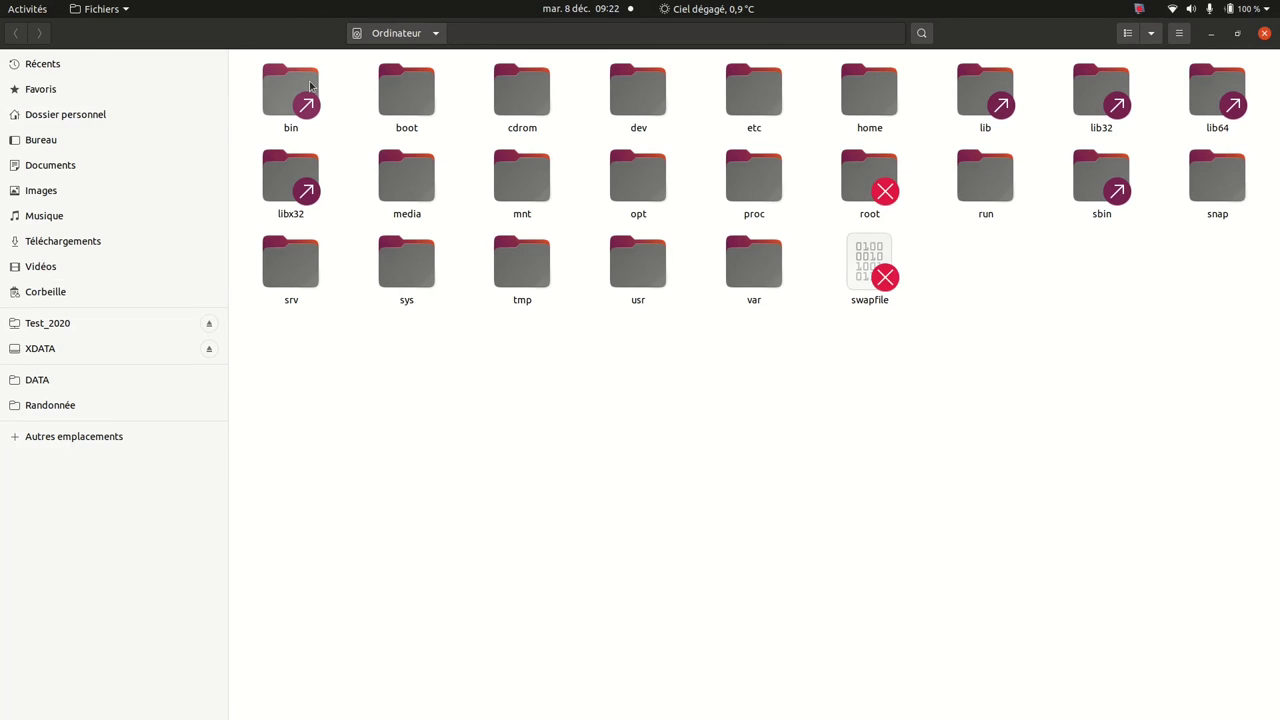
{"action": "left_click", "coordinate": [1179, 33]}
{"action": "left_click", "coordinate": [1140, 224]}
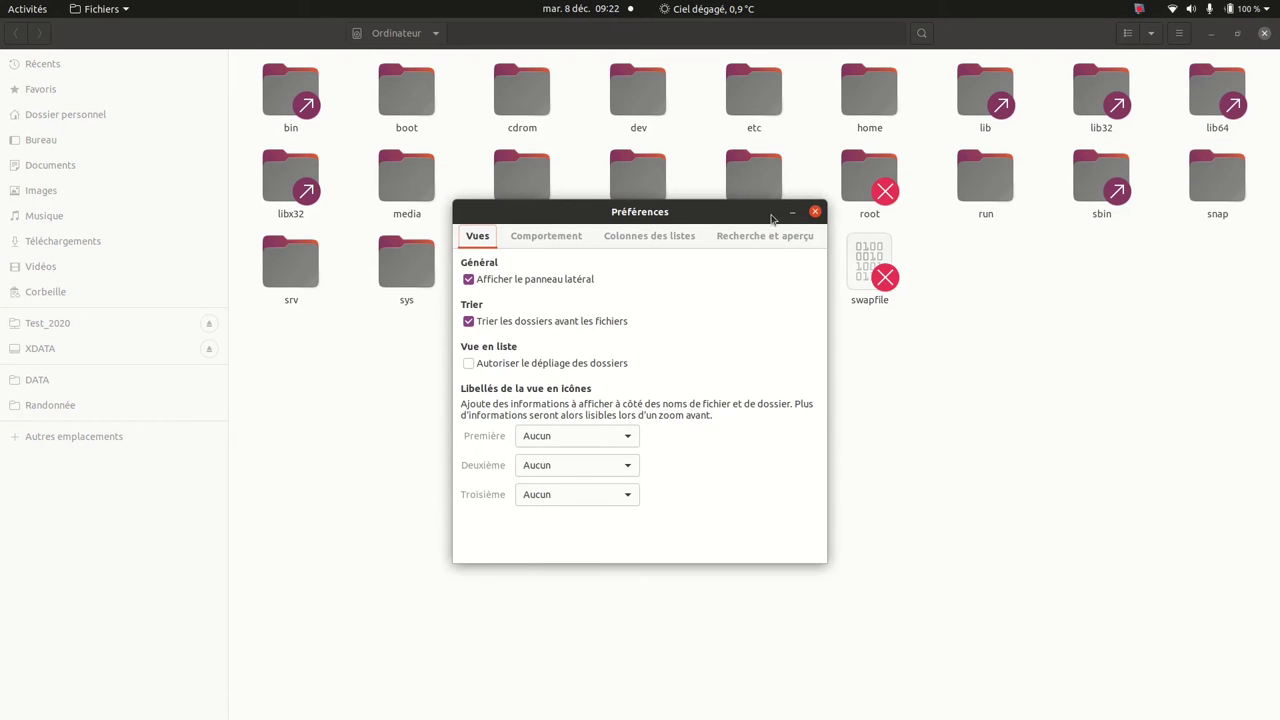
{"action": "left_click", "coordinate": [770, 241]}
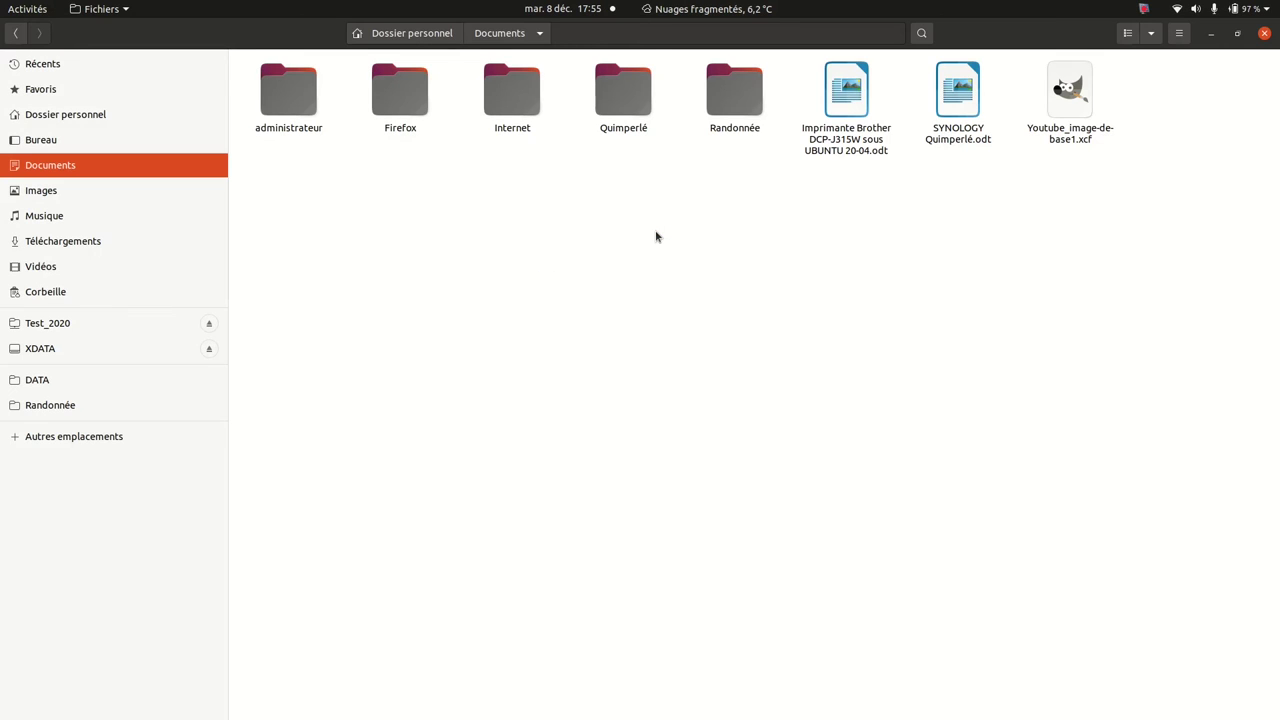
- Open the batch rename dialog for all files in the Quimperlé folder and enlarge it
{"action": "double_click", "coordinate": [621, 89]}
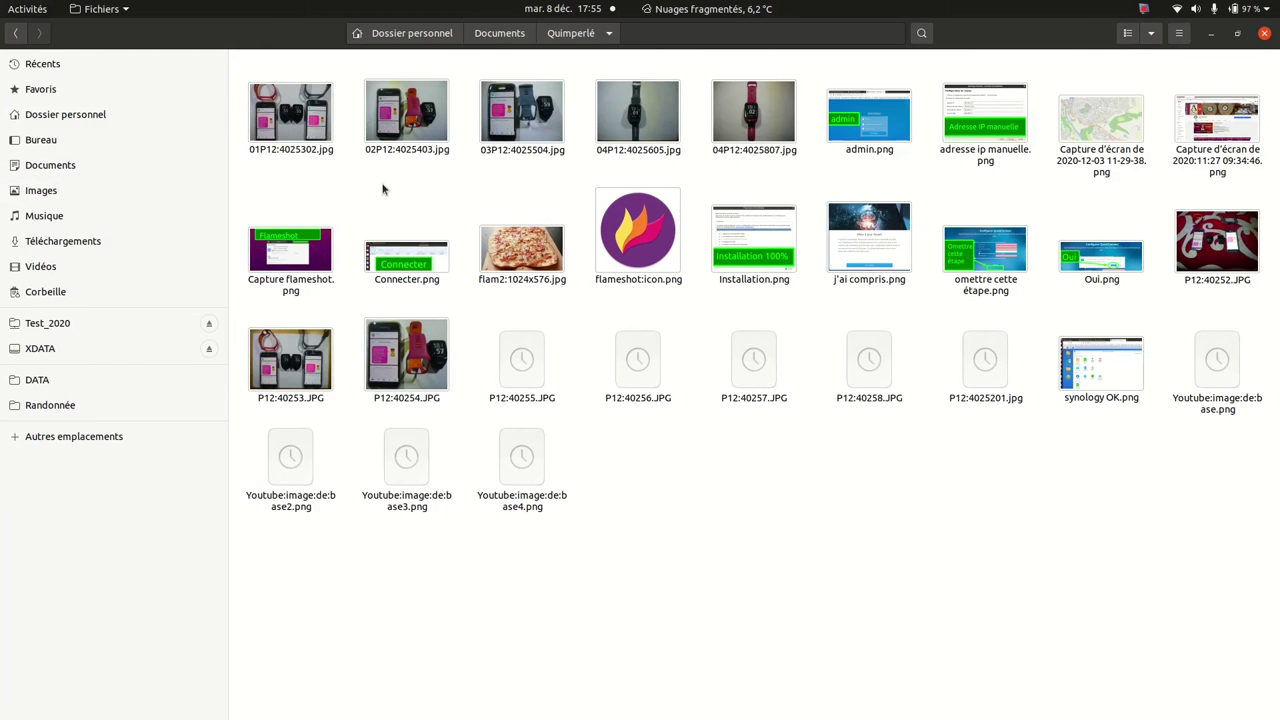
{"action": "key", "text": "ctrl+a"}
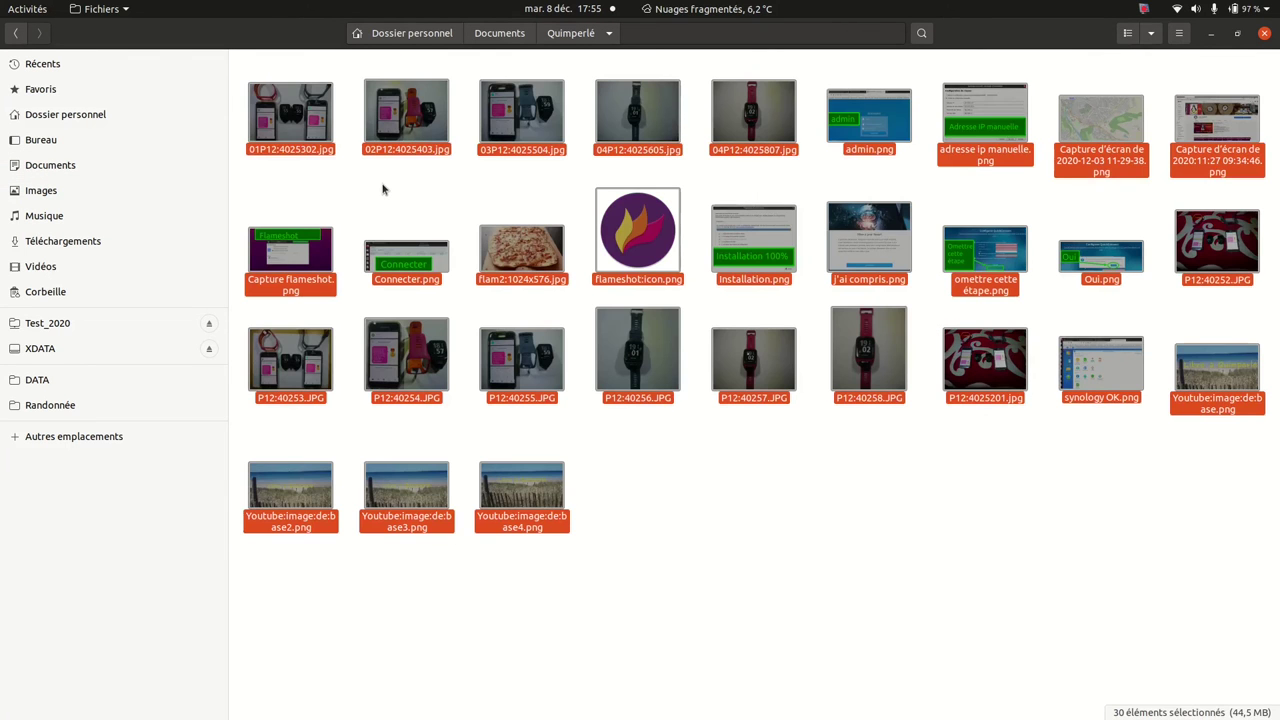
{"action": "right_click", "coordinate": [408, 119]}
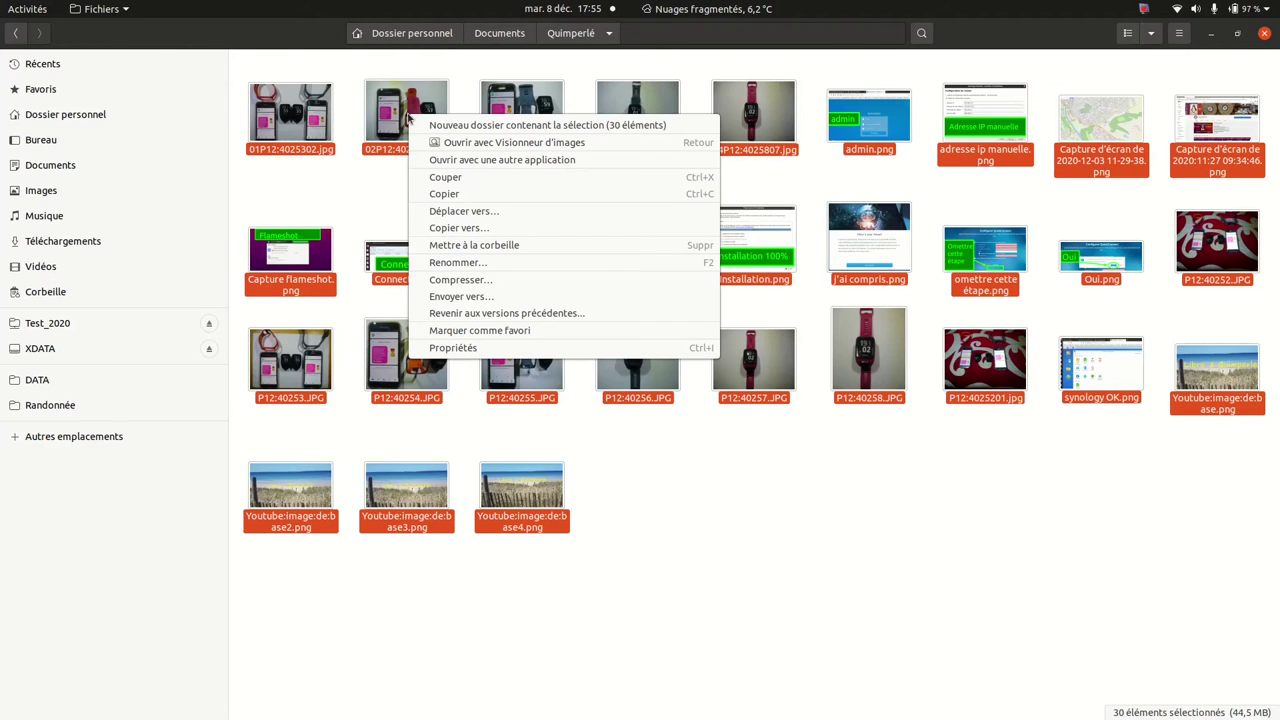
{"action": "left_click", "coordinate": [455, 263]}
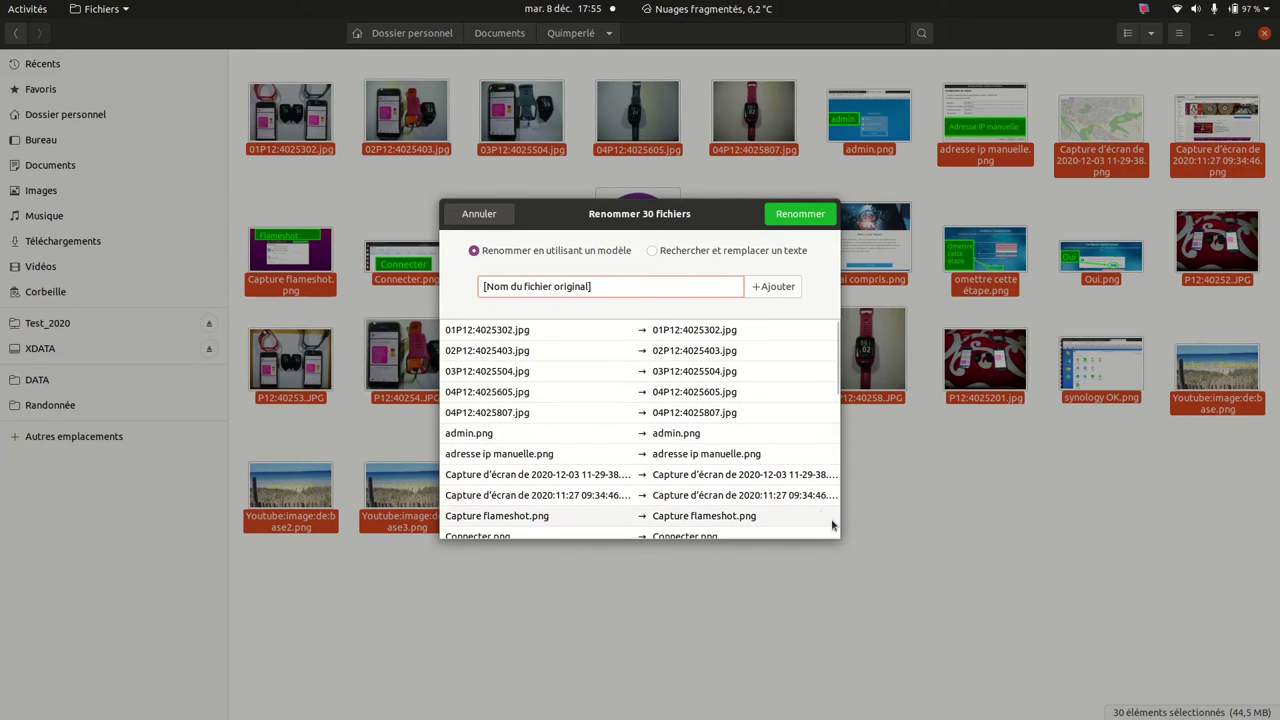
{"action": "left_click_drag", "start_coordinate": [840, 541], "coordinate": [948, 640]}
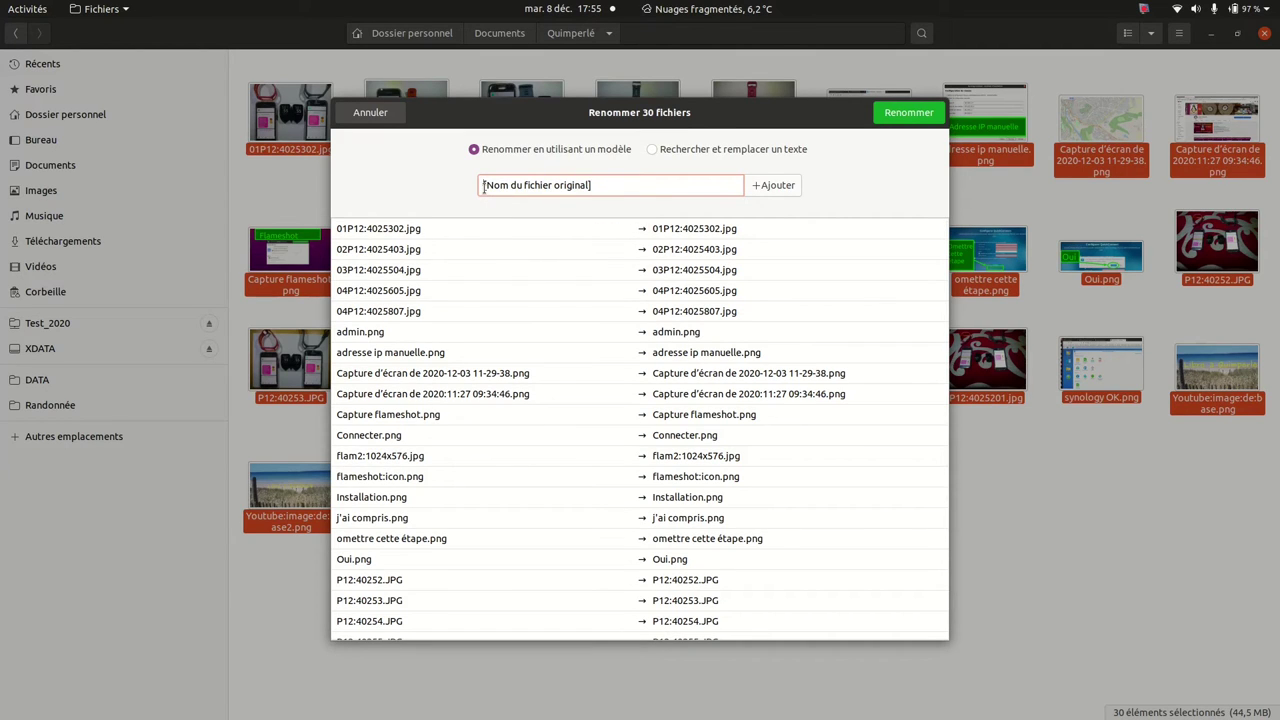
- Rename all the files with the template "Quimperlé_[Nom du fichier original]_Quimperlé"
{"action": "type", "text": "Quimperlé"}
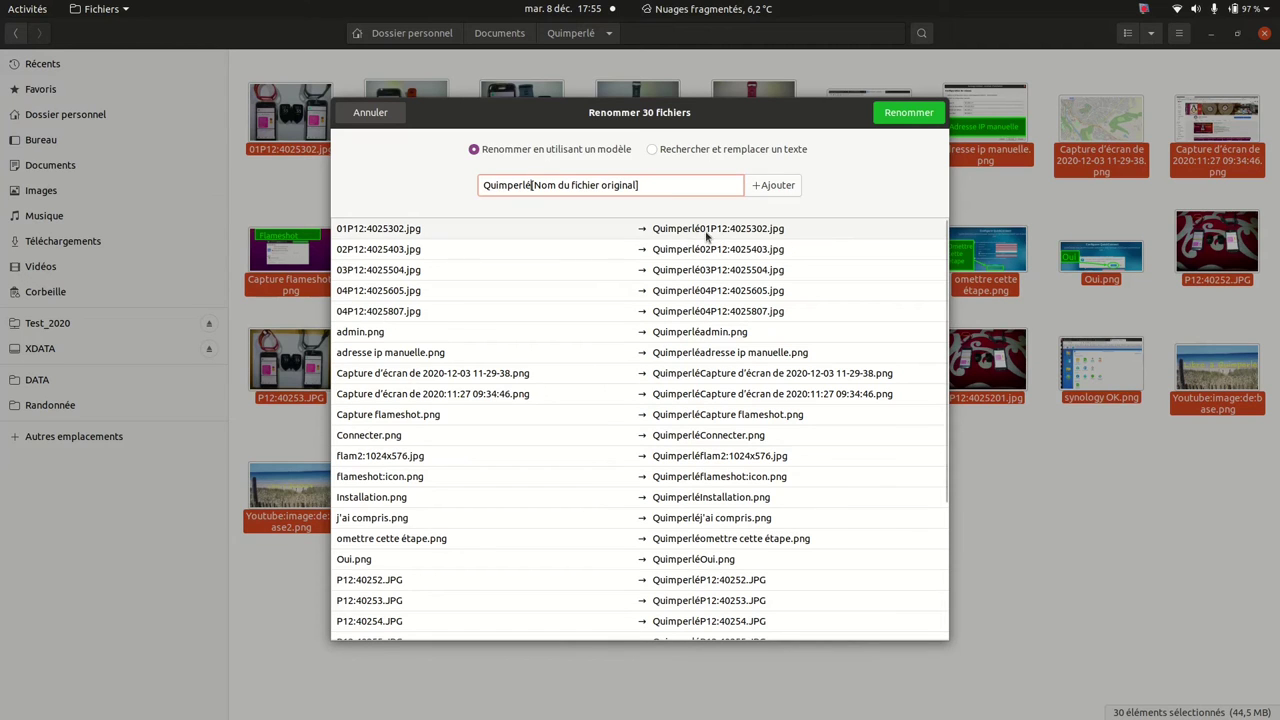
{"action": "type", "text": "_"}
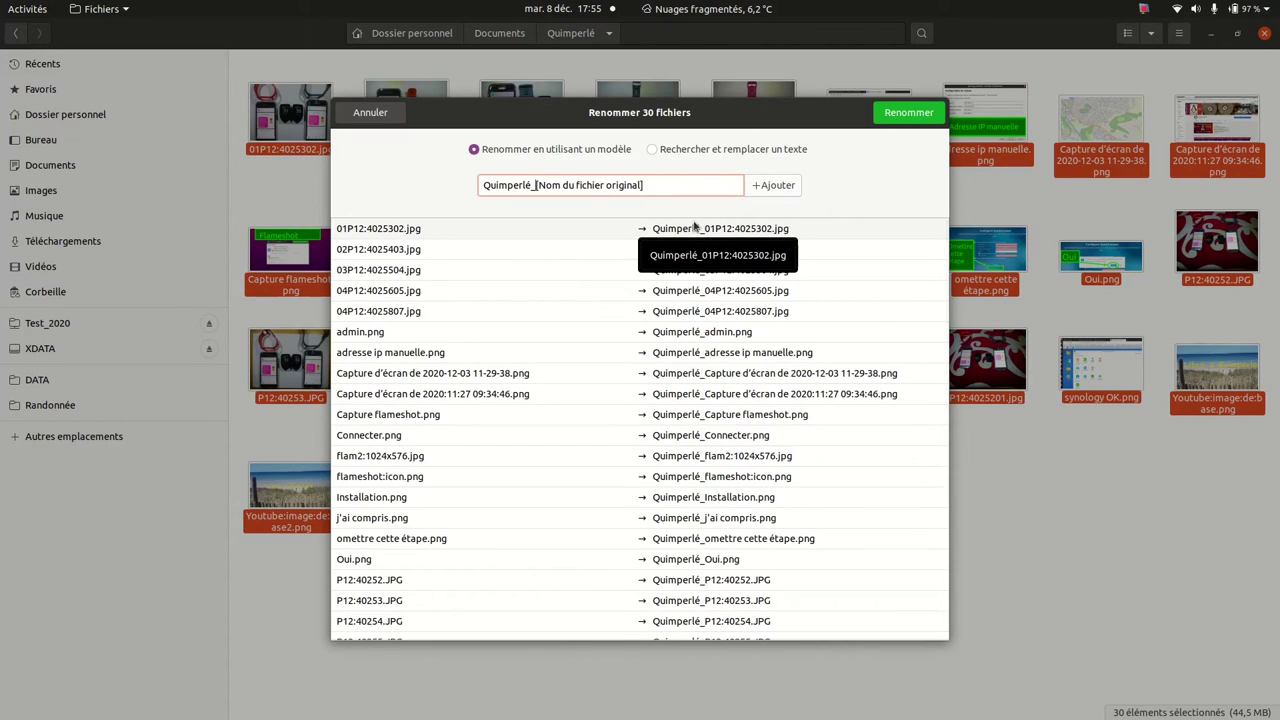
{"action": "left_click", "coordinate": [661, 186]}
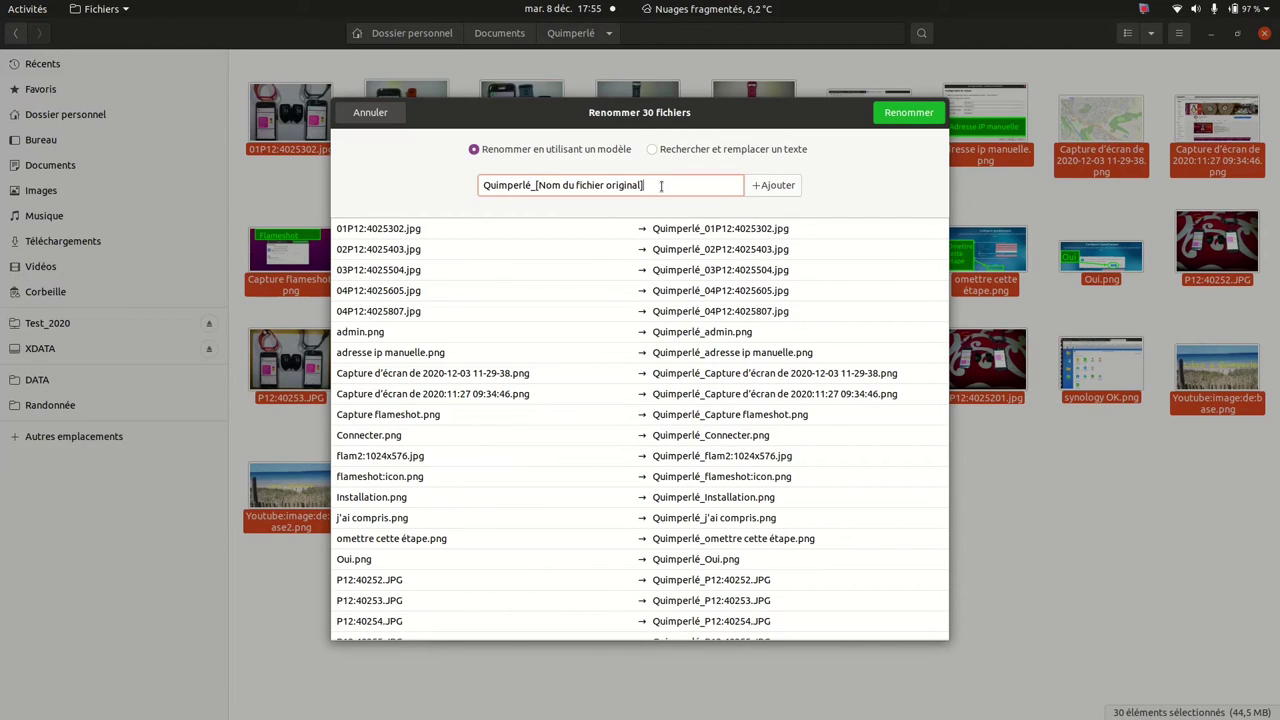
{"action": "type", "text": "_"}
{"action": "type", "text": "Quimp"}
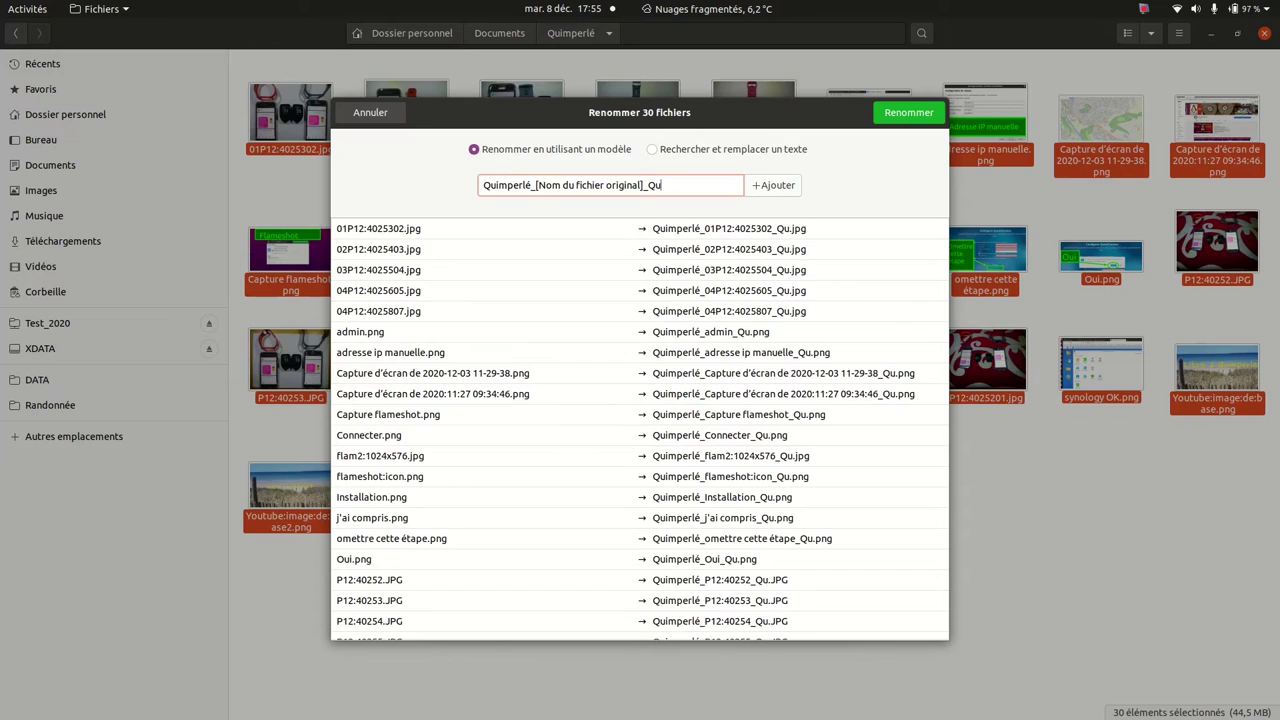
{"action": "type", "text": "erlé"}
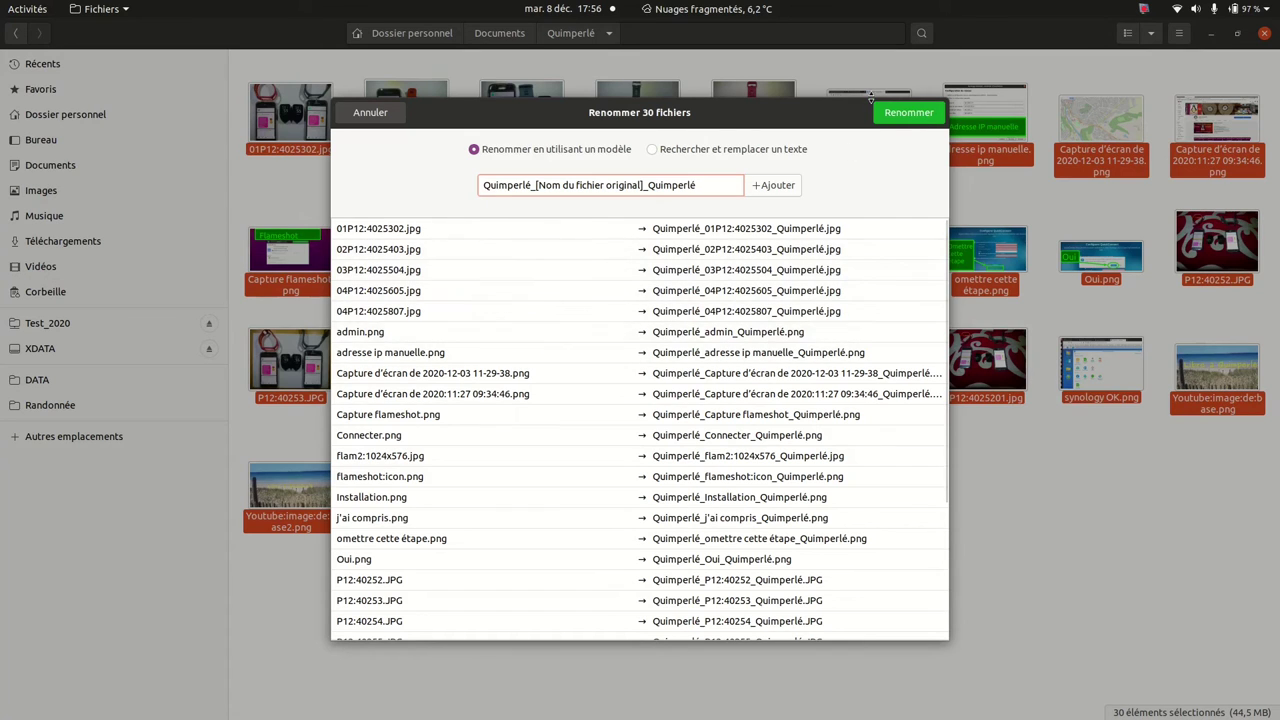
{"action": "left_click", "coordinate": [903, 114]}
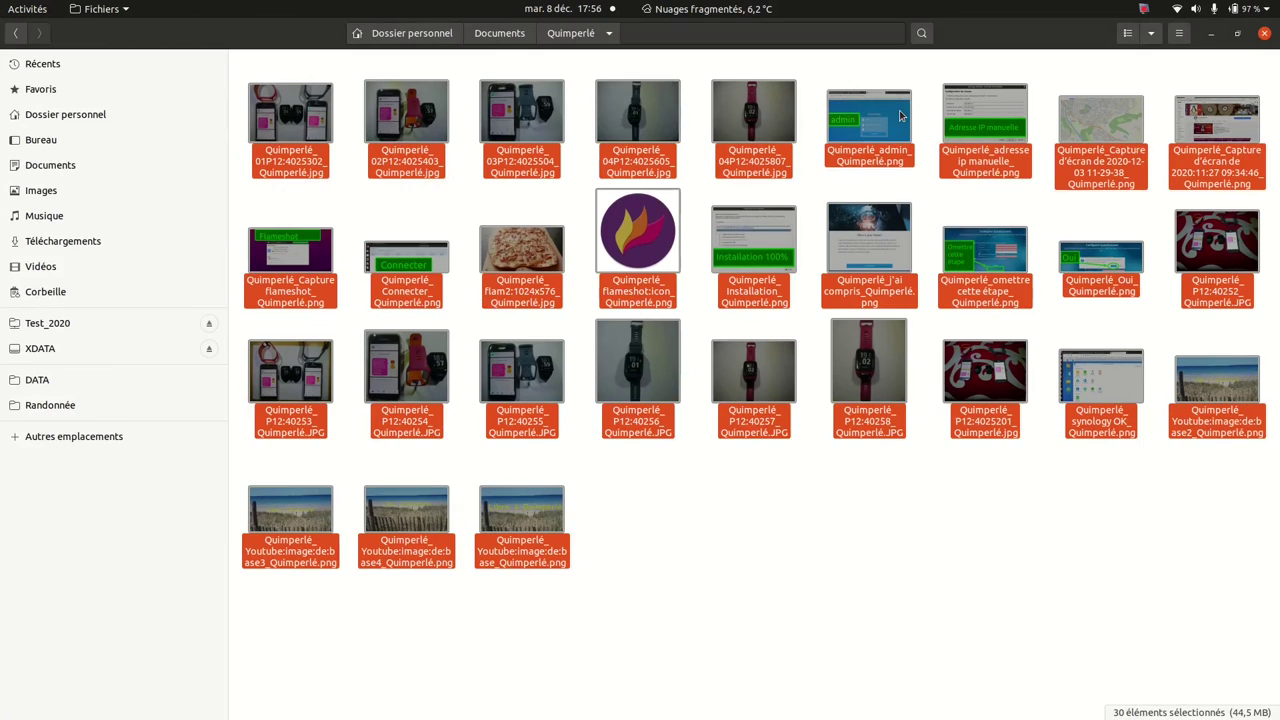
- Batch-rename the selected files by finding the text "Quimperlé_" and replacing it with nothing
{"action": "right_click", "coordinate": [630, 113]}
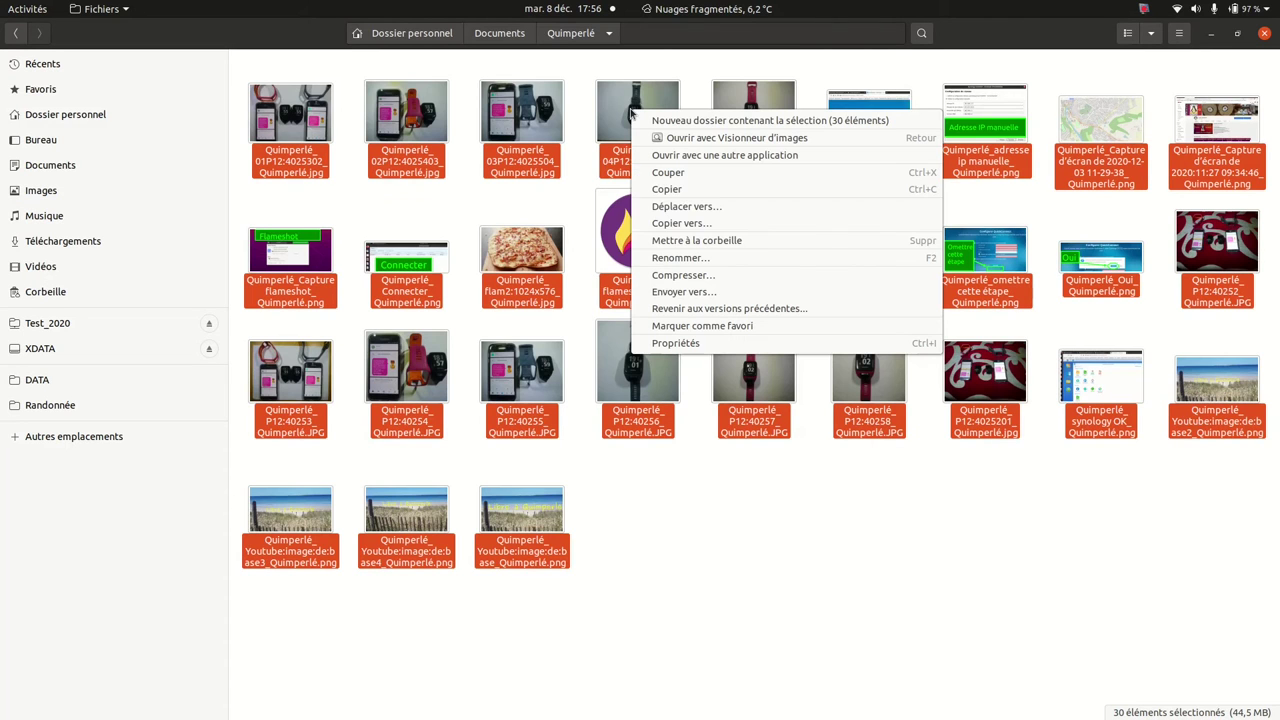
{"action": "left_click", "coordinate": [683, 258]}
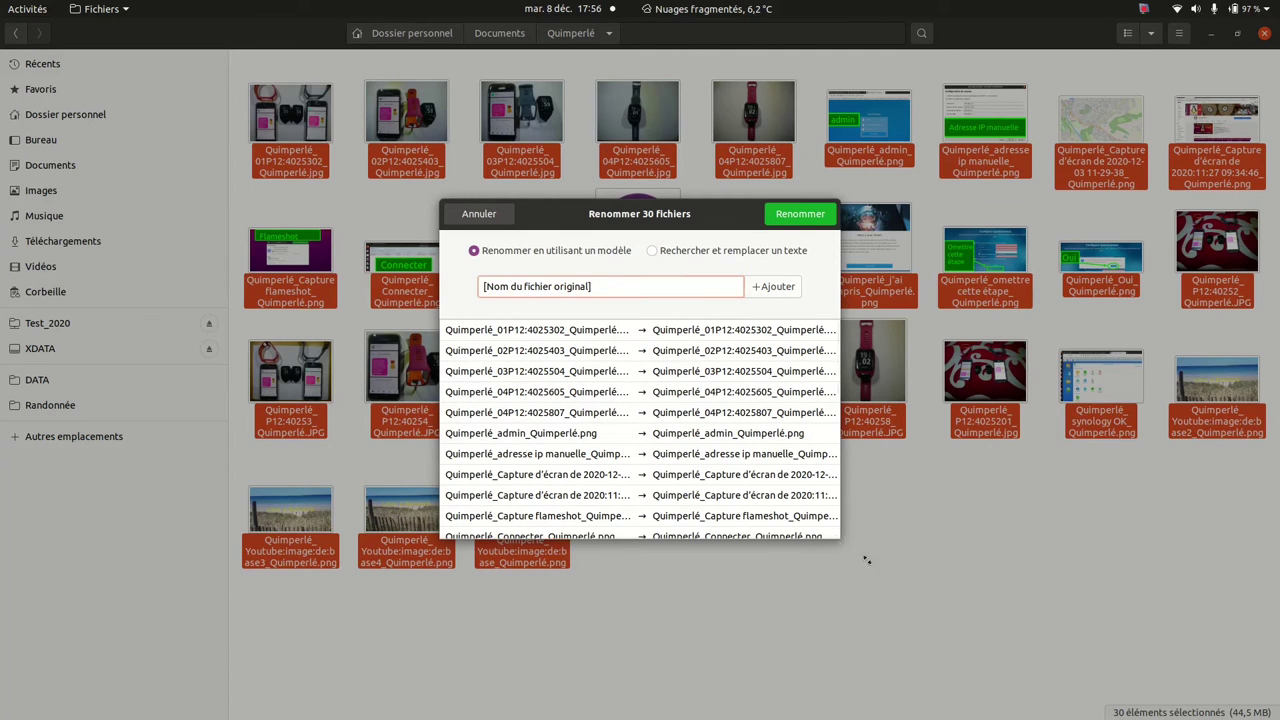
{"action": "left_click_drag", "start_coordinate": [866, 560], "coordinate": [1056, 708]}
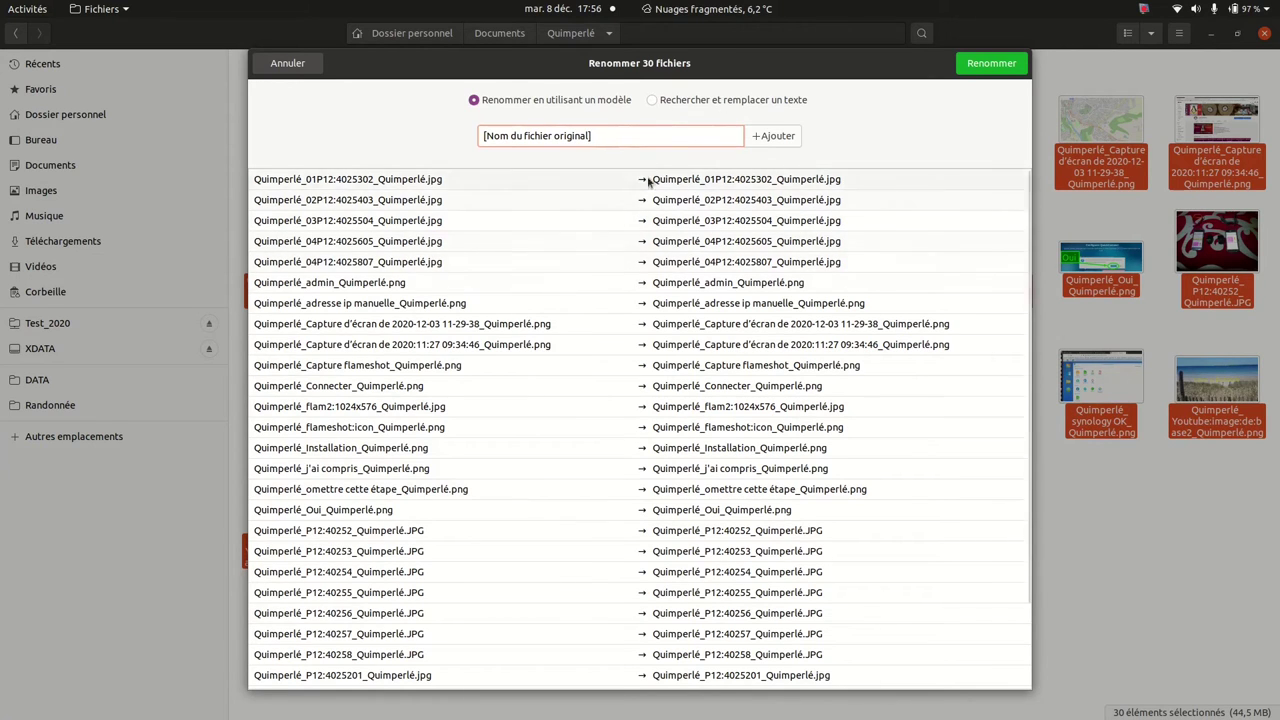
{"action": "left_click", "coordinate": [651, 100]}
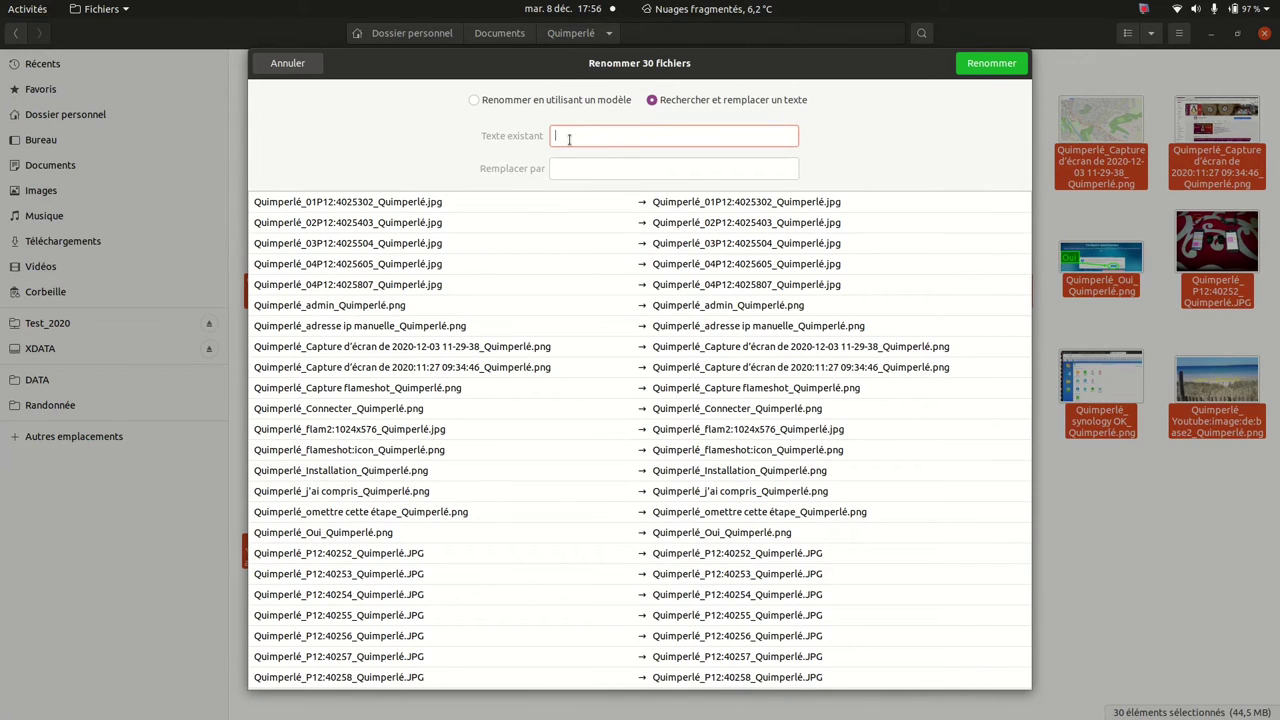
{"action": "type", "text": "Q"}
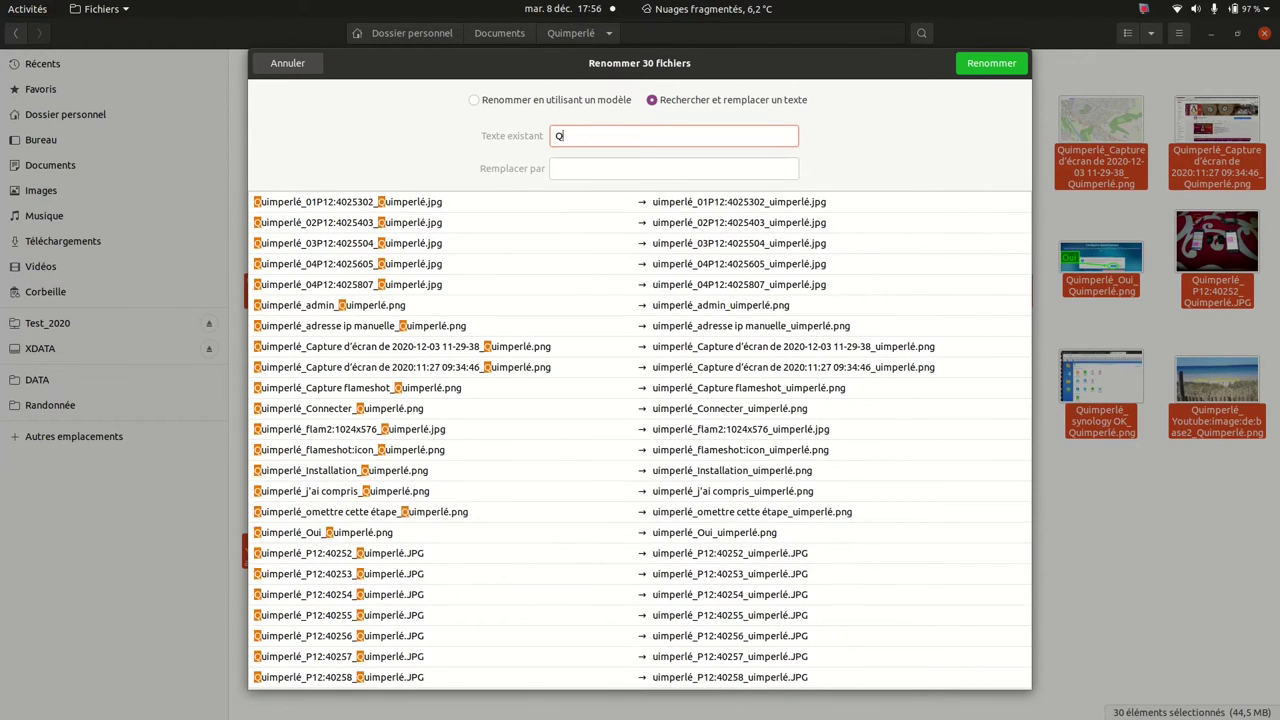
{"action": "type", "text": "uimpe"}
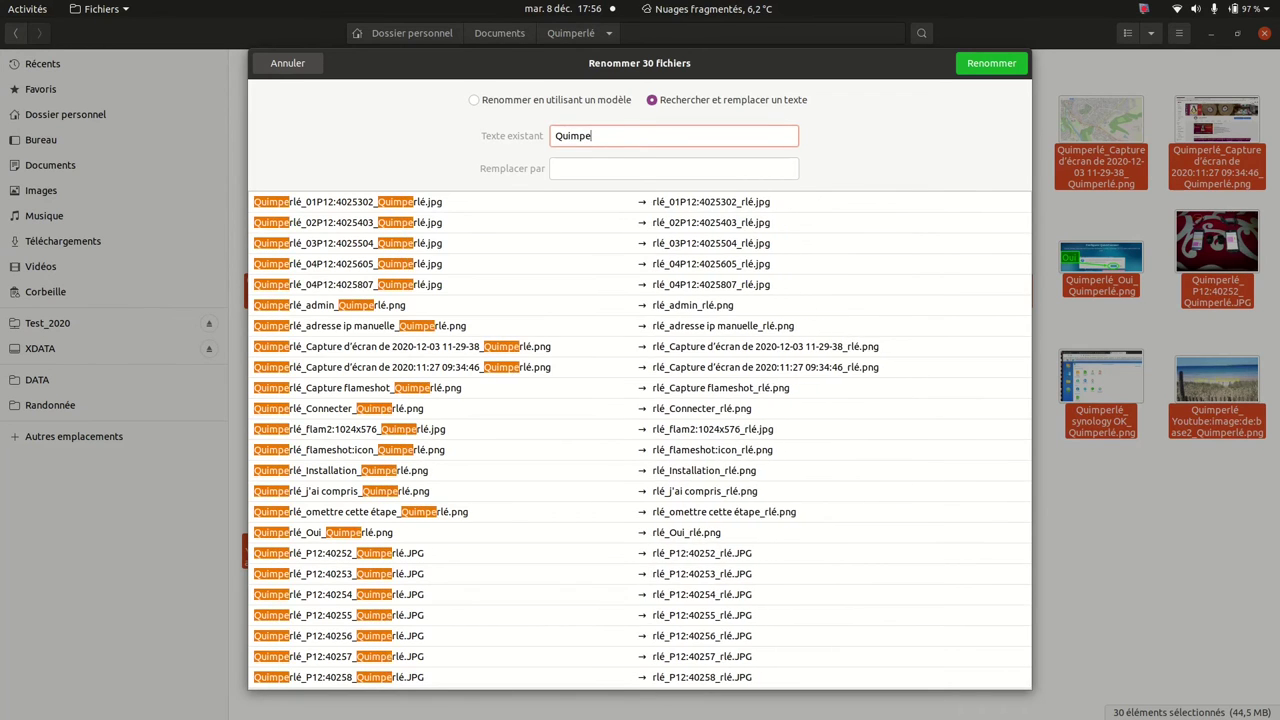
{"action": "type", "text": "rlé"}
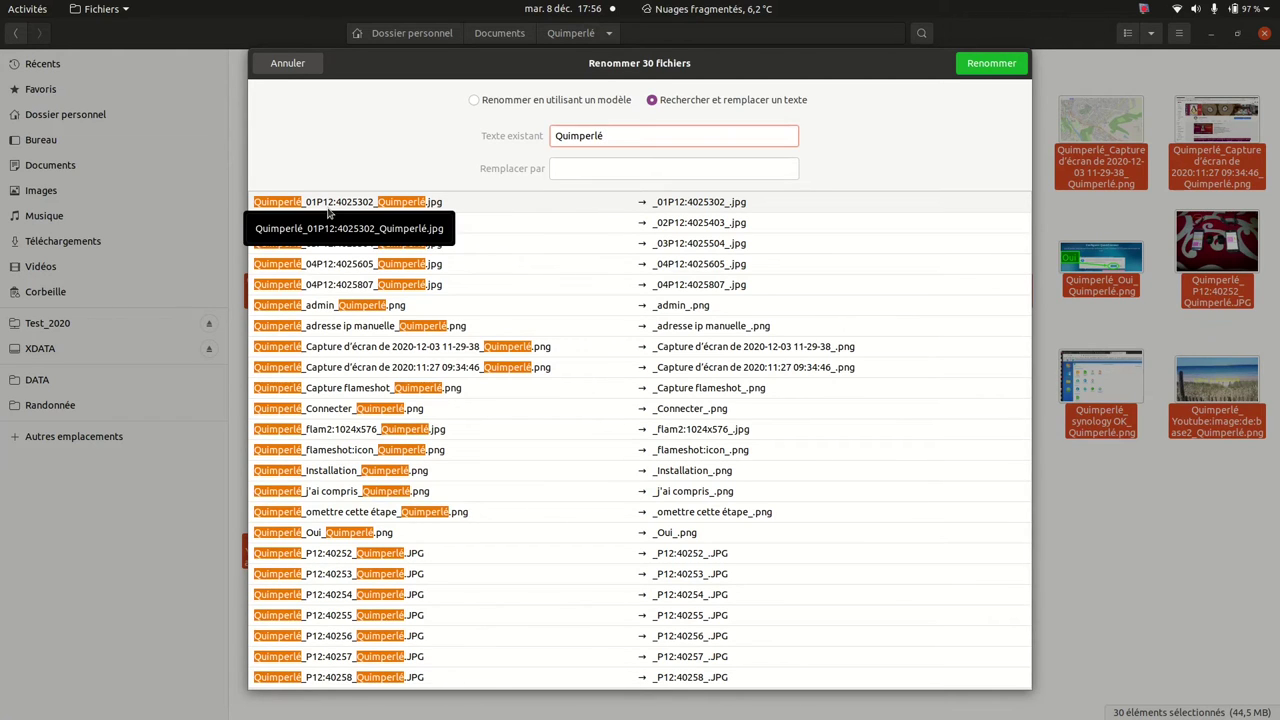
{"action": "type", "text": "_"}
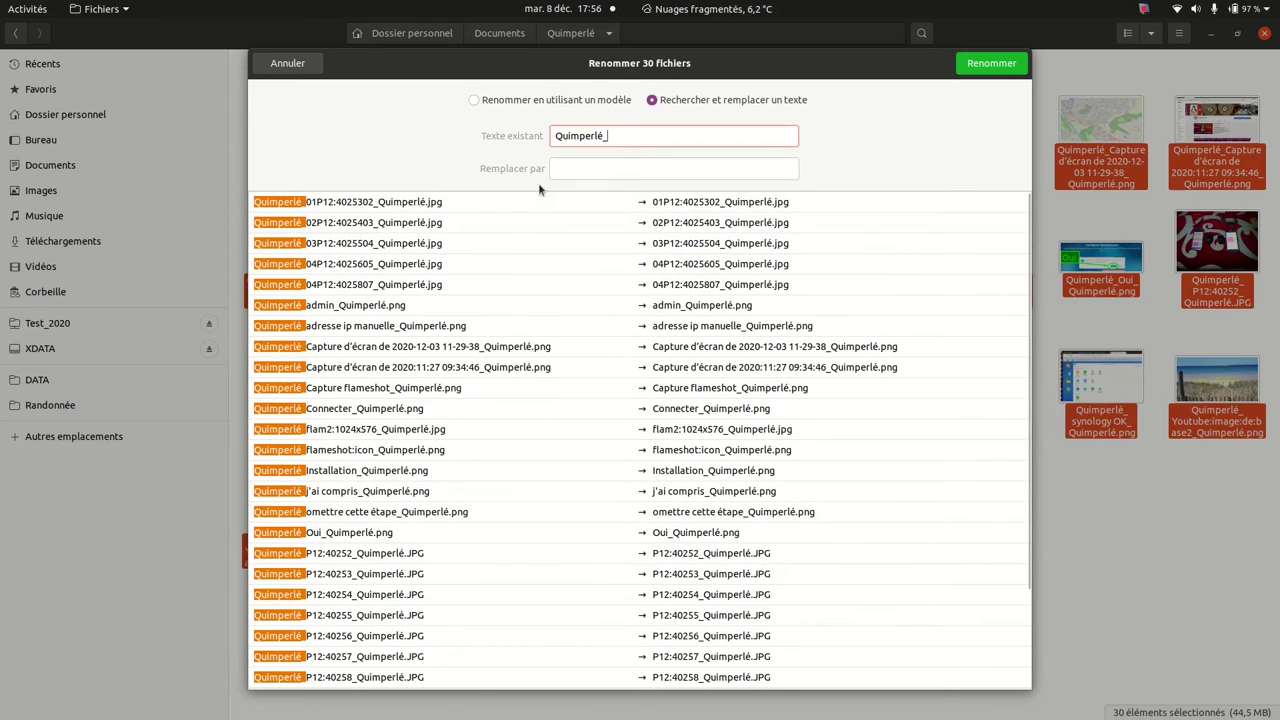
{"action": "left_click", "coordinate": [990, 63]}
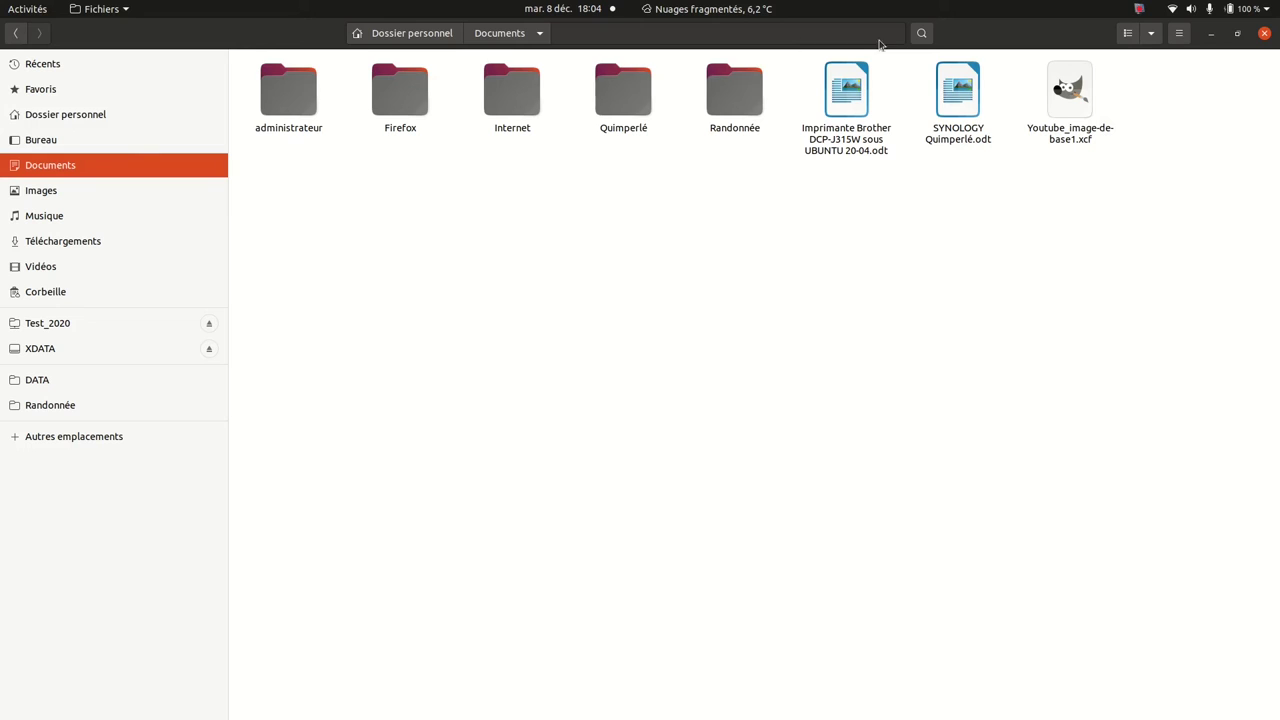
- Search Documents for files with ":" in their names and look through the results and their locations
{"action": "left_click", "coordinate": [921, 35]}
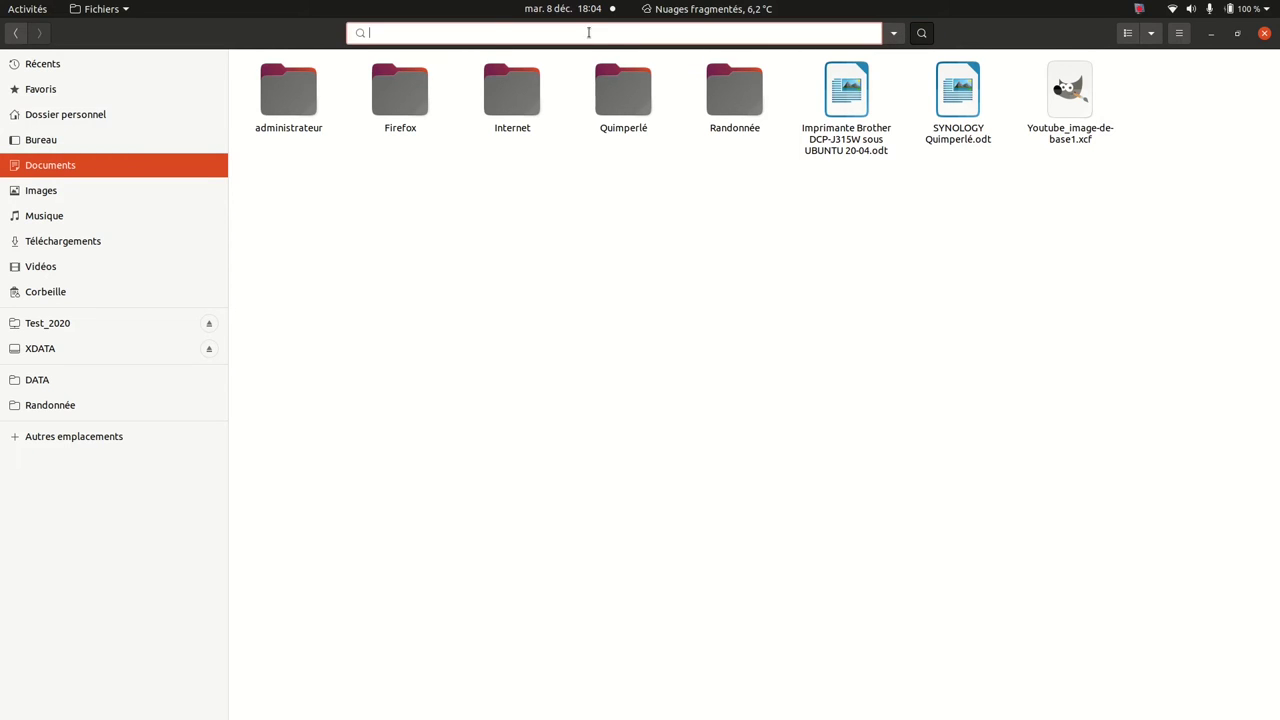
{"action": "type", "text": ":"}
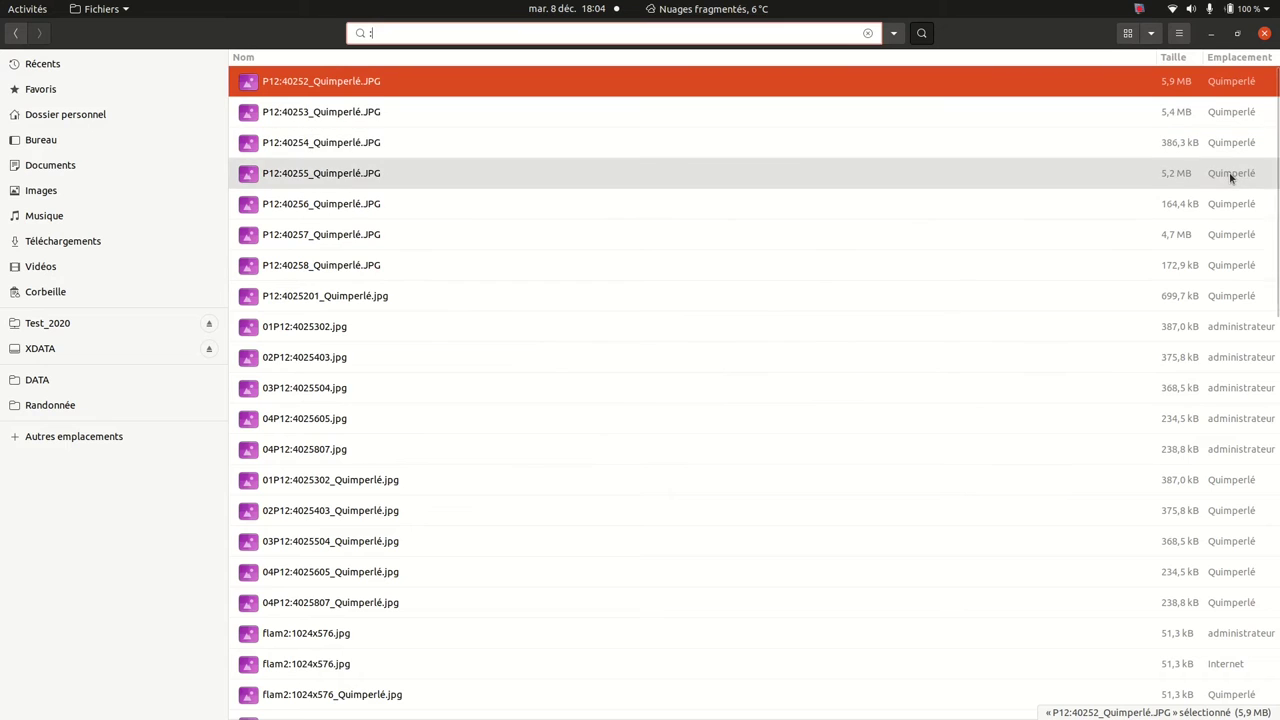
{"action": "scroll", "coordinate": [1231, 177], "scroll_direction": "down", "scroll_amount": 2}
{"action": "scroll", "coordinate": [1233, 210], "scroll_direction": "down", "scroll_amount": 1}
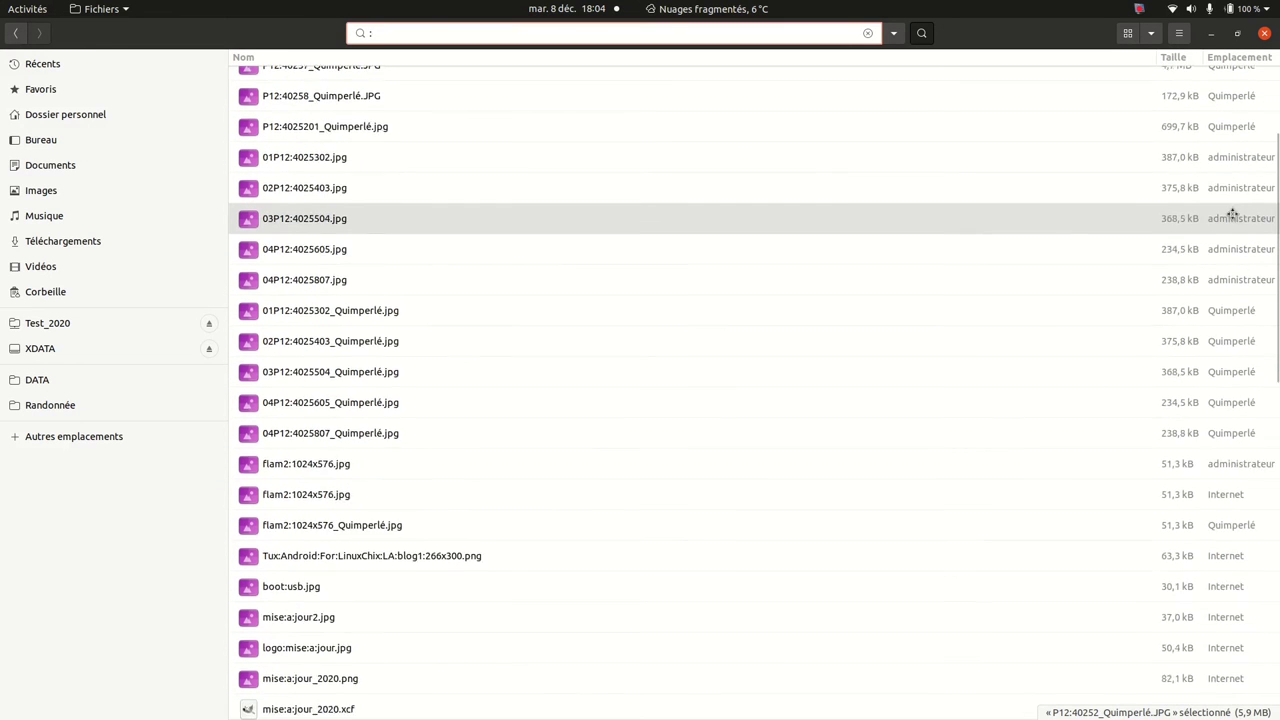
{"action": "scroll", "coordinate": [1233, 213], "scroll_direction": "down", "scroll_amount": 2}
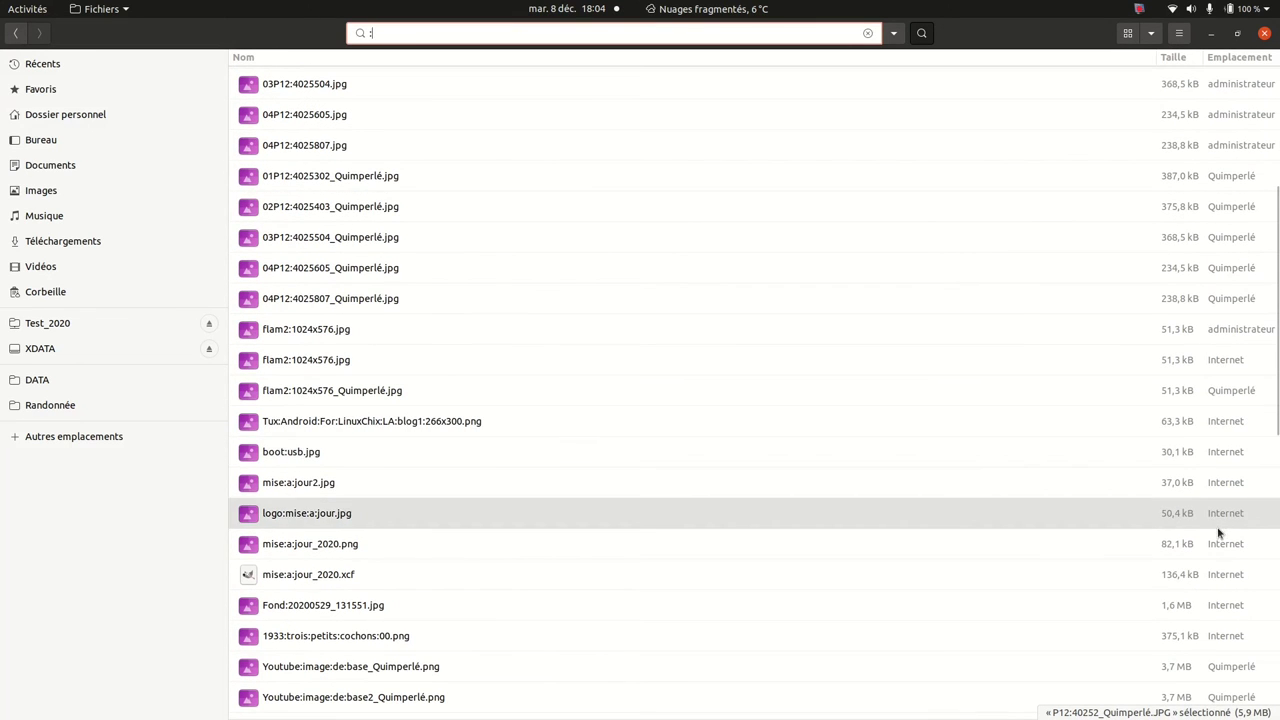
{"action": "scroll", "coordinate": [1217, 649], "scroll_direction": "down", "scroll_amount": 10}
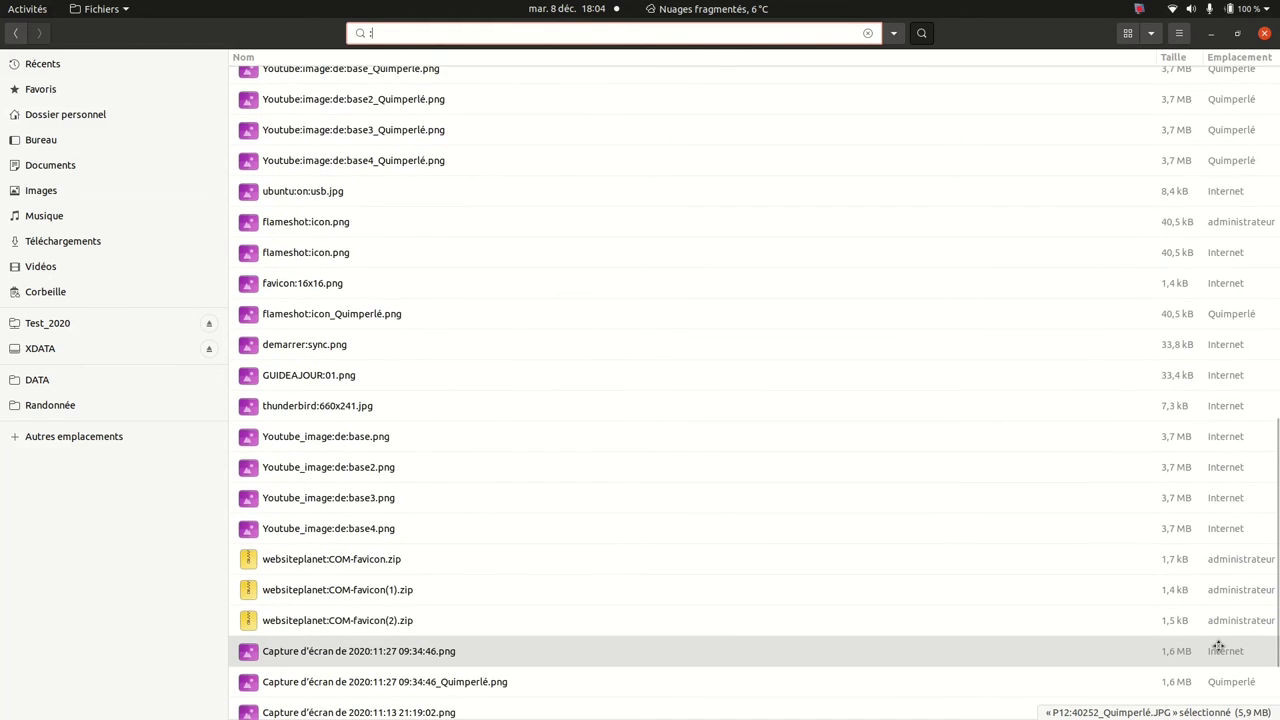
{"action": "scroll", "coordinate": [1218, 646], "scroll_direction": "down", "scroll_amount": 1}
{"action": "scroll", "coordinate": [1218, 646], "scroll_direction": "down", "scroll_amount": 5}
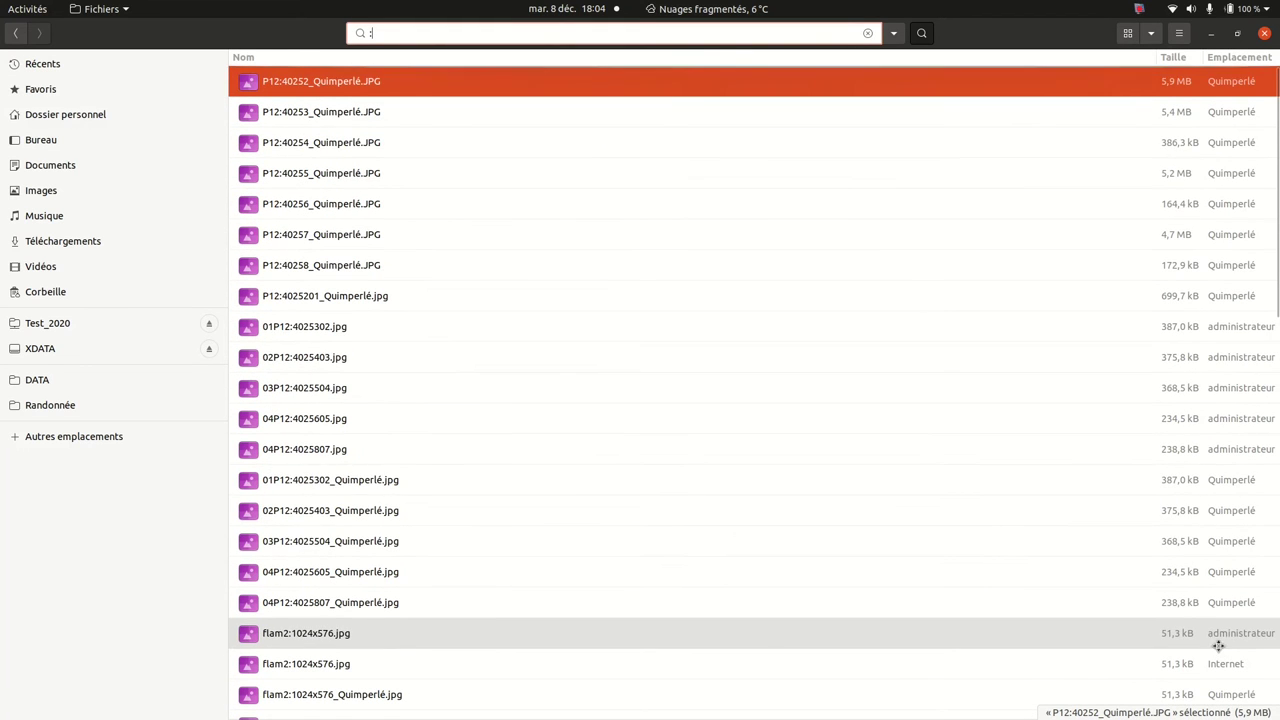
- Open batch rename for all the search results, choose find-and-replace with ":" as the existing text, and review the preview
{"action": "left_click", "coordinate": [348, 84]}
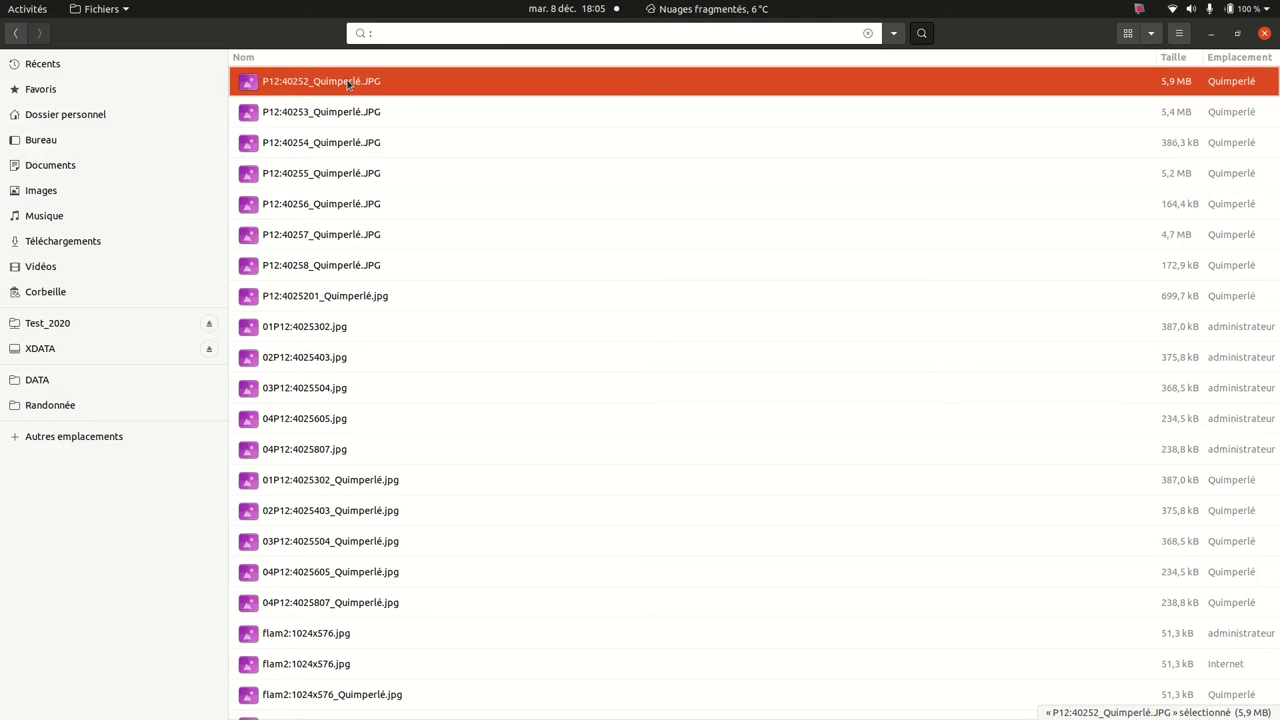
{"action": "key", "text": "ctrl+a"}
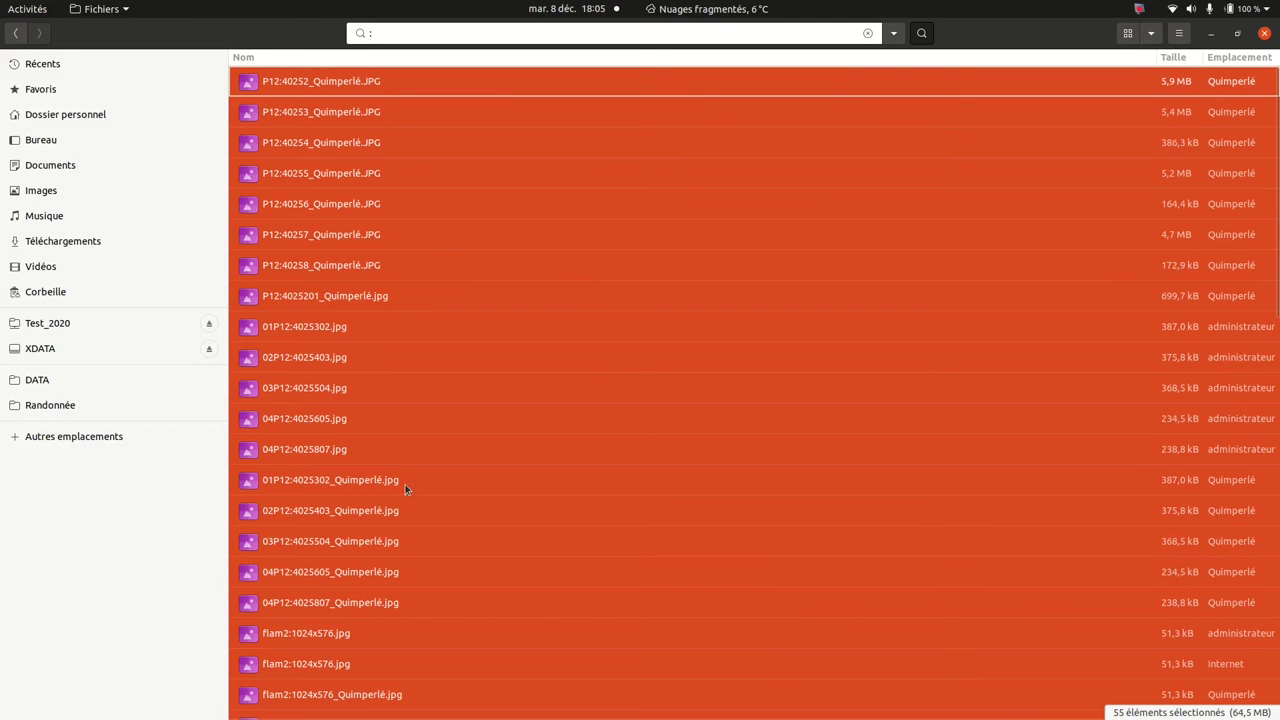
{"action": "right_click", "coordinate": [406, 370]}
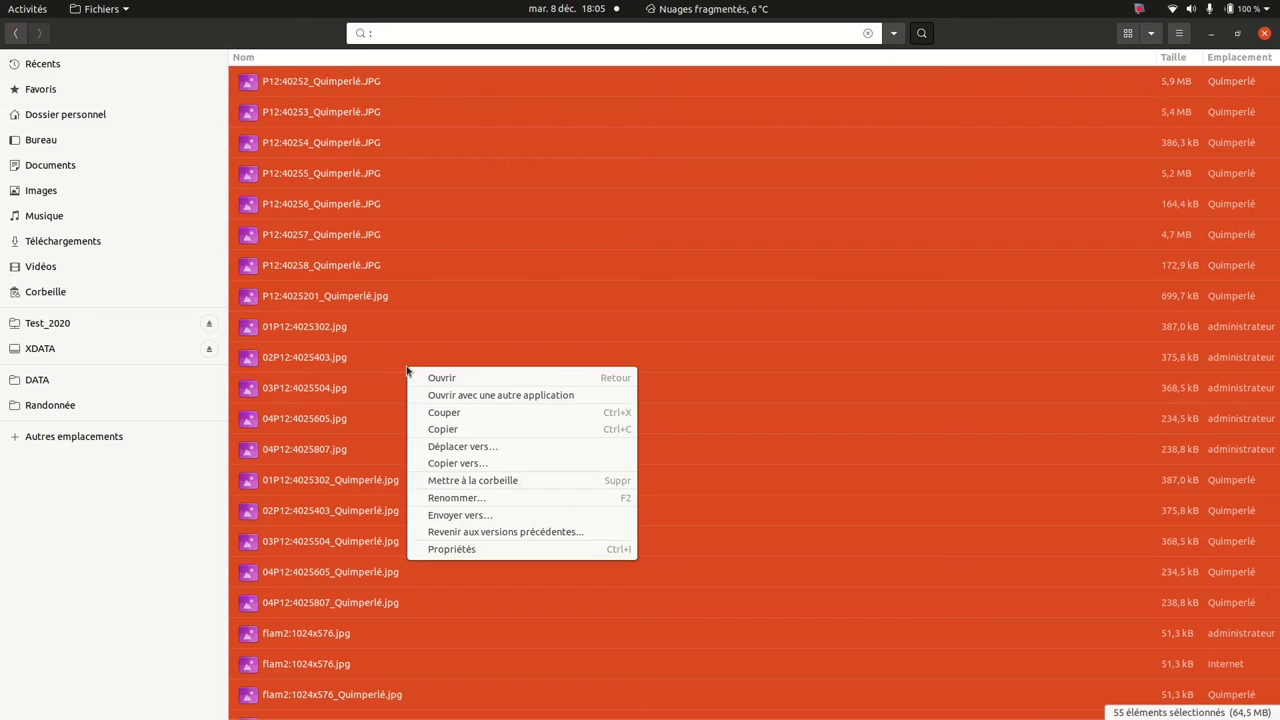
{"action": "left_click", "coordinate": [457, 497]}
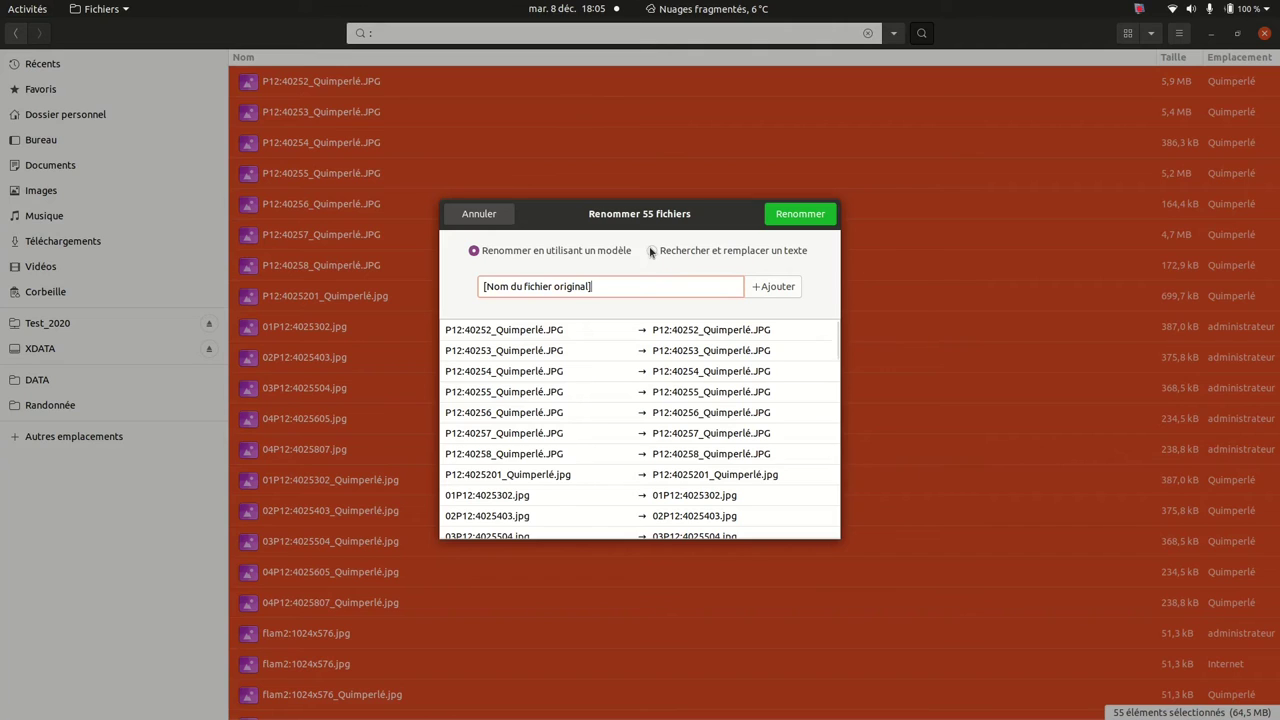
{"action": "left_click", "coordinate": [651, 251]}
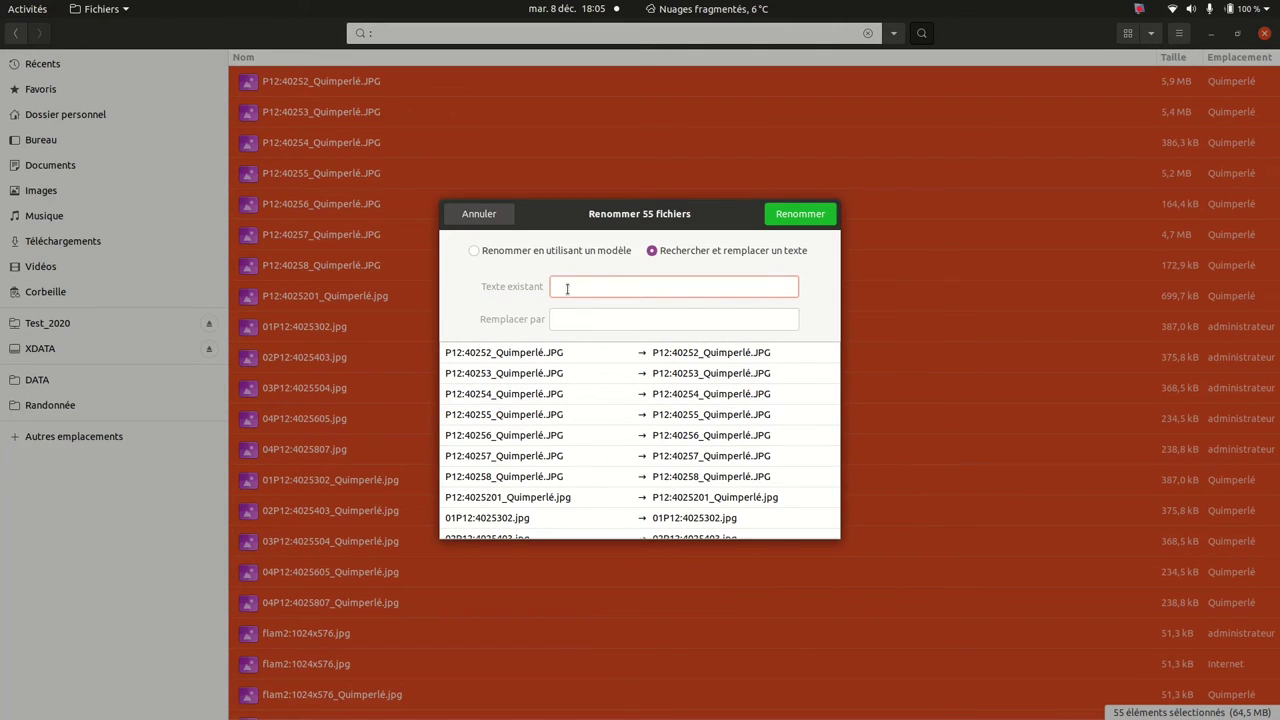
{"action": "type", "text": ":"}
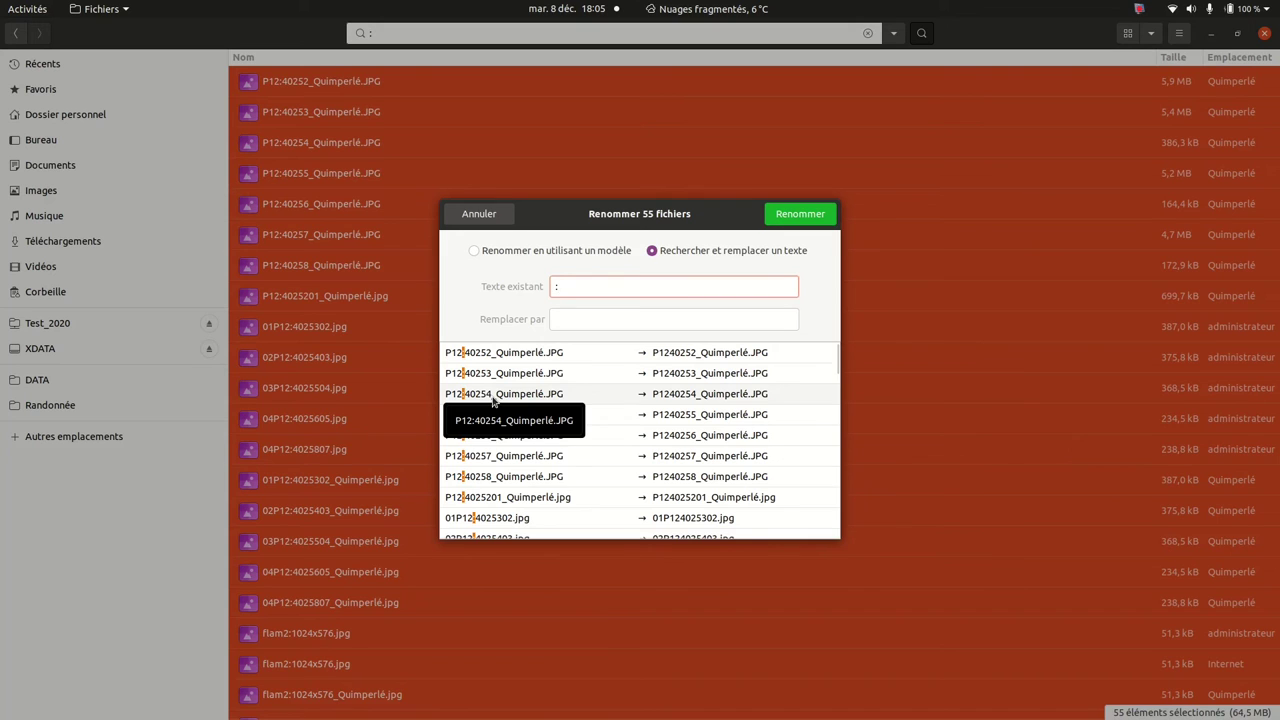
{"action": "scroll", "coordinate": [493, 402], "scroll_direction": "down", "scroll_amount": 15}
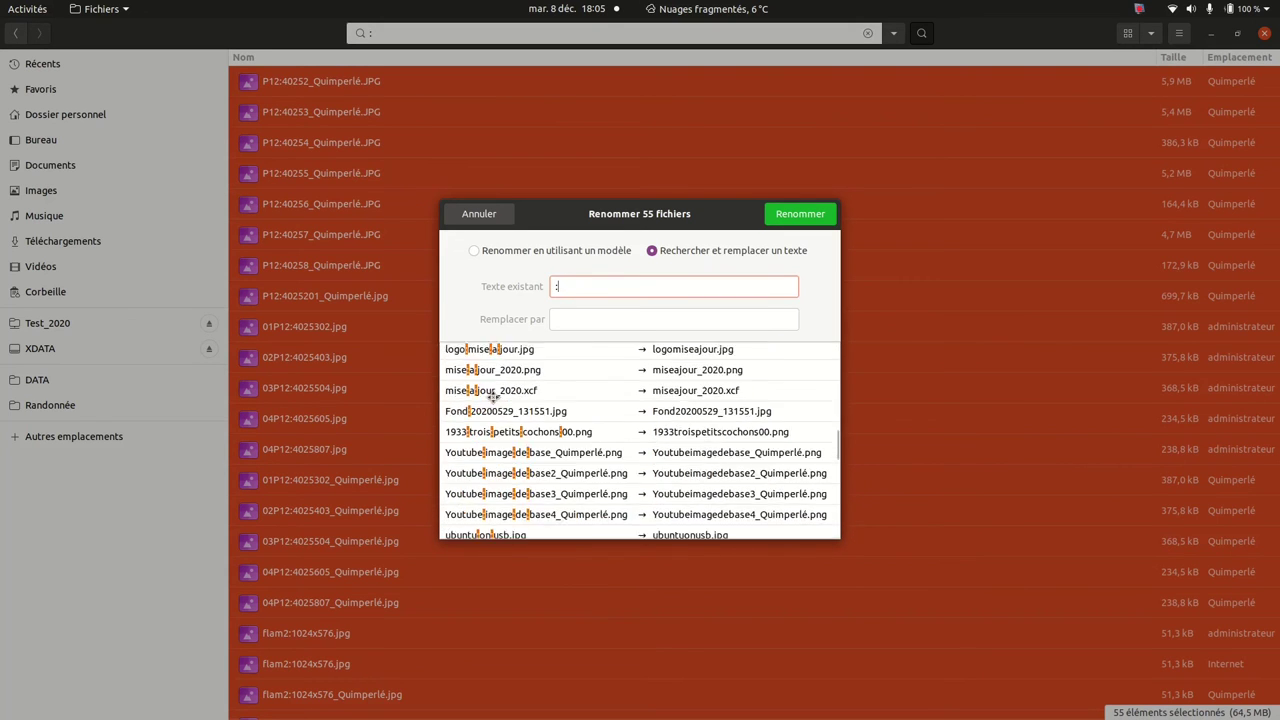
{"action": "scroll", "coordinate": [493, 402], "scroll_direction": "up", "scroll_amount": 3}
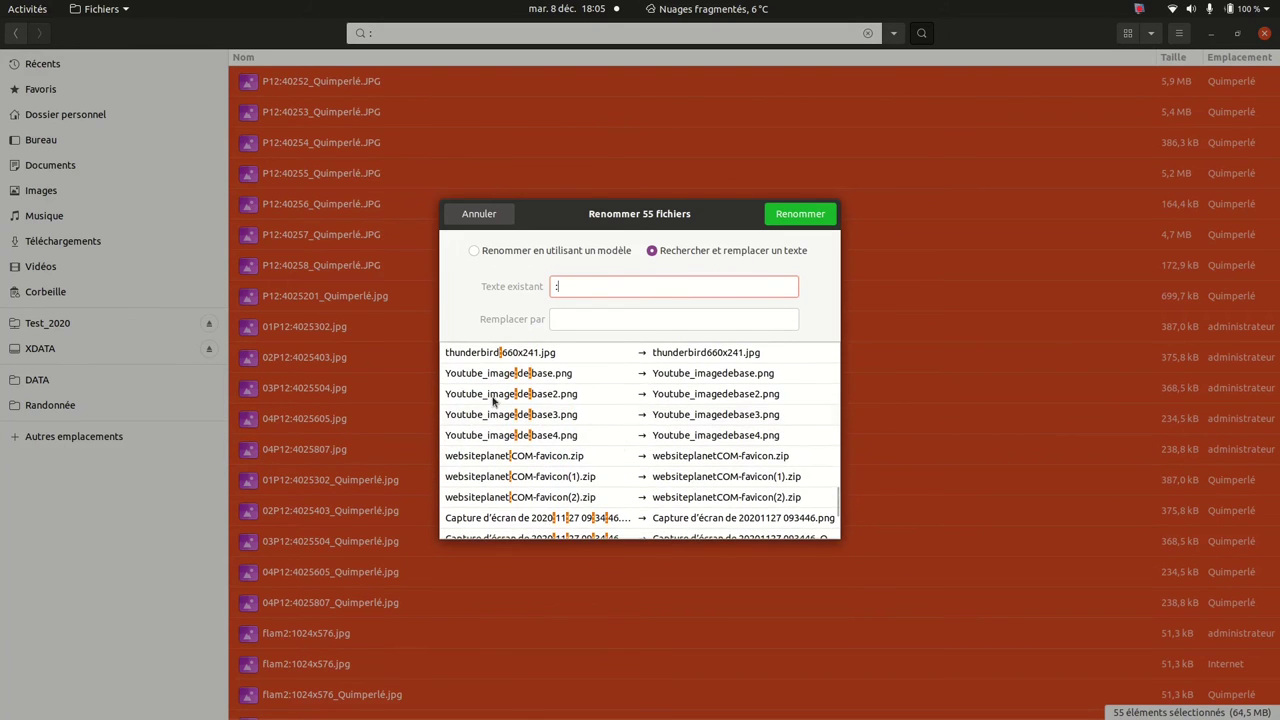
{"action": "scroll", "coordinate": [474, 289], "scroll_direction": "up", "scroll_amount": 10}
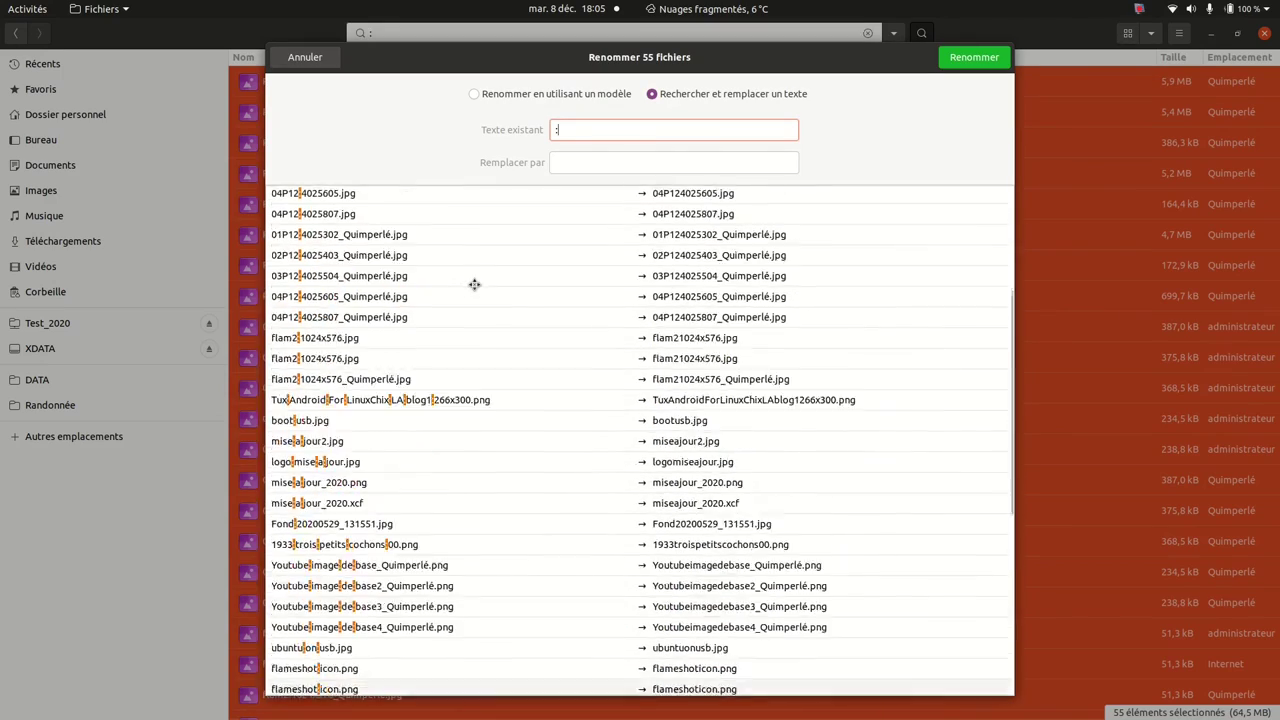
{"action": "scroll", "coordinate": [474, 285], "scroll_direction": "down", "scroll_amount": 8}
{"action": "scroll", "coordinate": [474, 285], "scroll_direction": "up", "scroll_amount": 8}
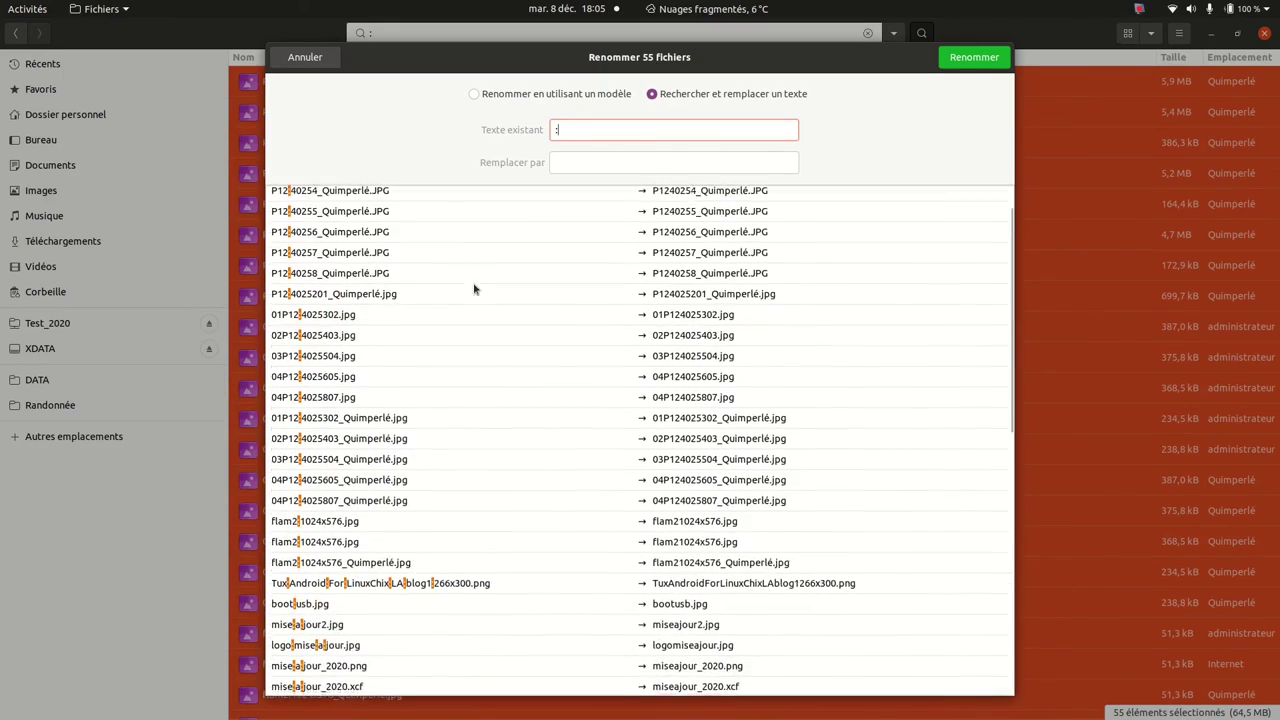
- Set the replacement text to "_", check the previewed names, and rename all the selected files
{"action": "left_click", "coordinate": [577, 157]}
{"action": "type", "text": "_"}
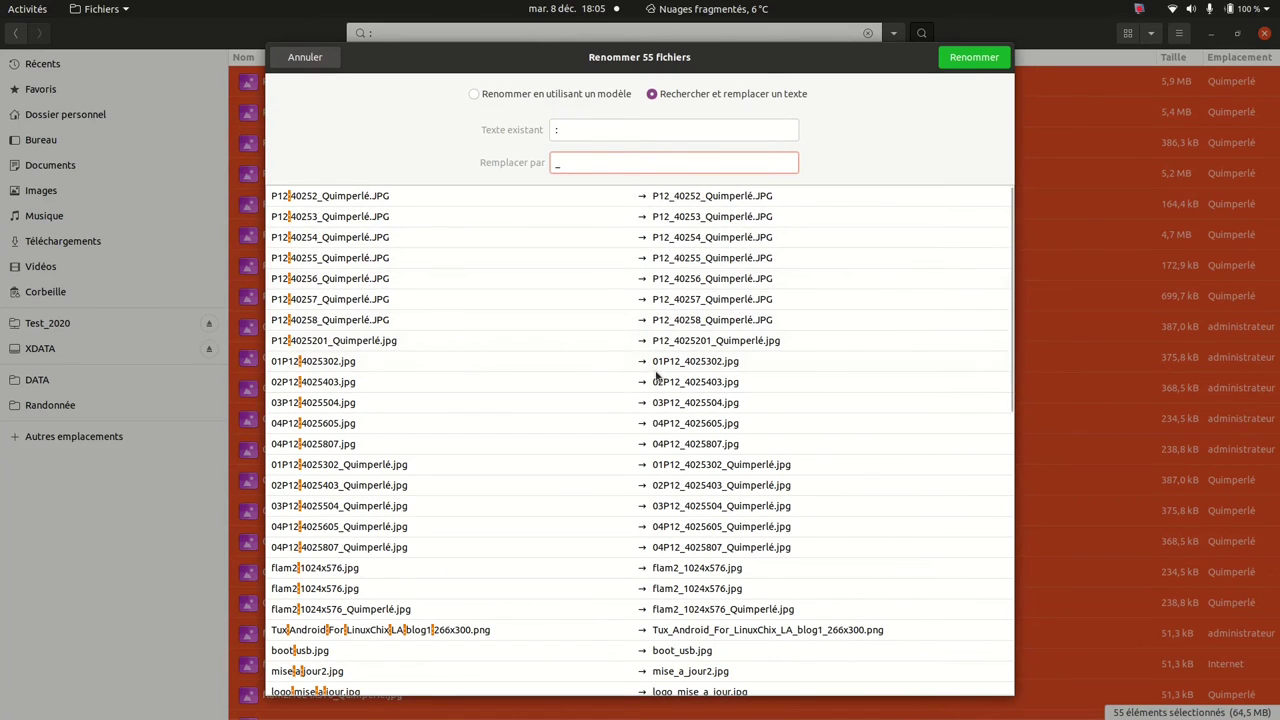
{"action": "scroll", "coordinate": [696, 414], "scroll_direction": "down", "scroll_amount": 7}
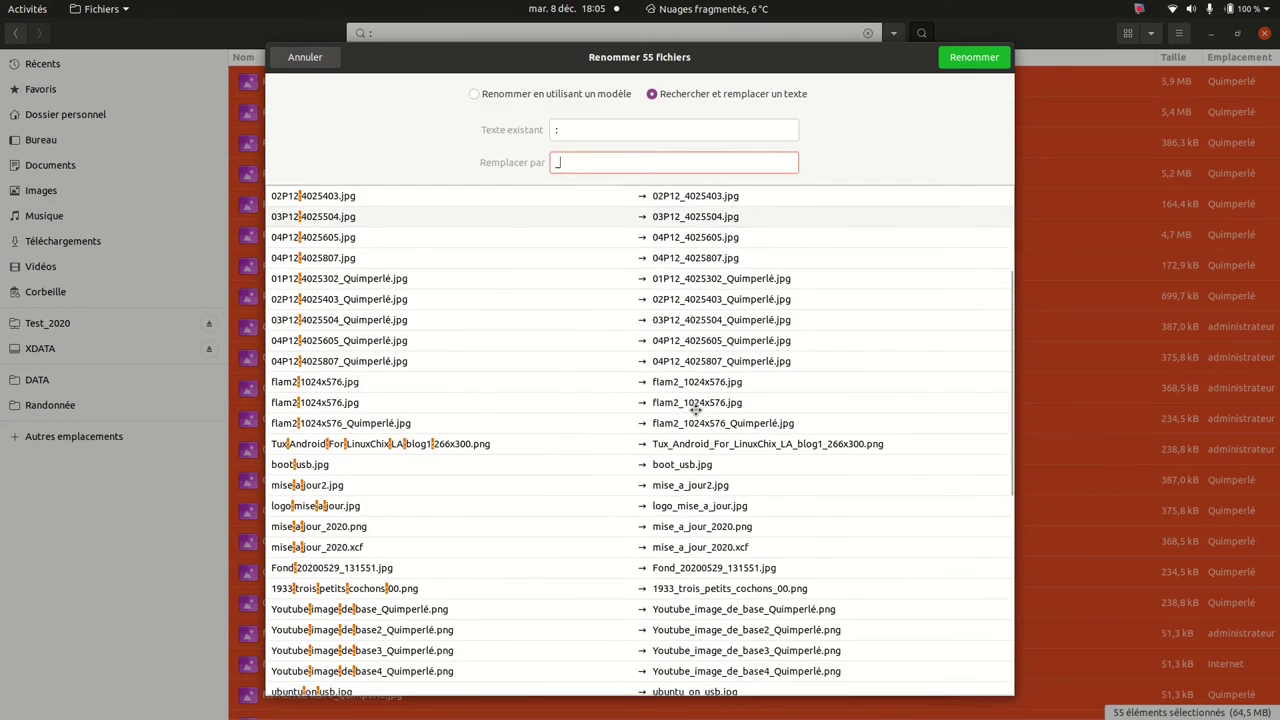
{"action": "scroll", "coordinate": [696, 414], "scroll_direction": "down", "scroll_amount": 1}
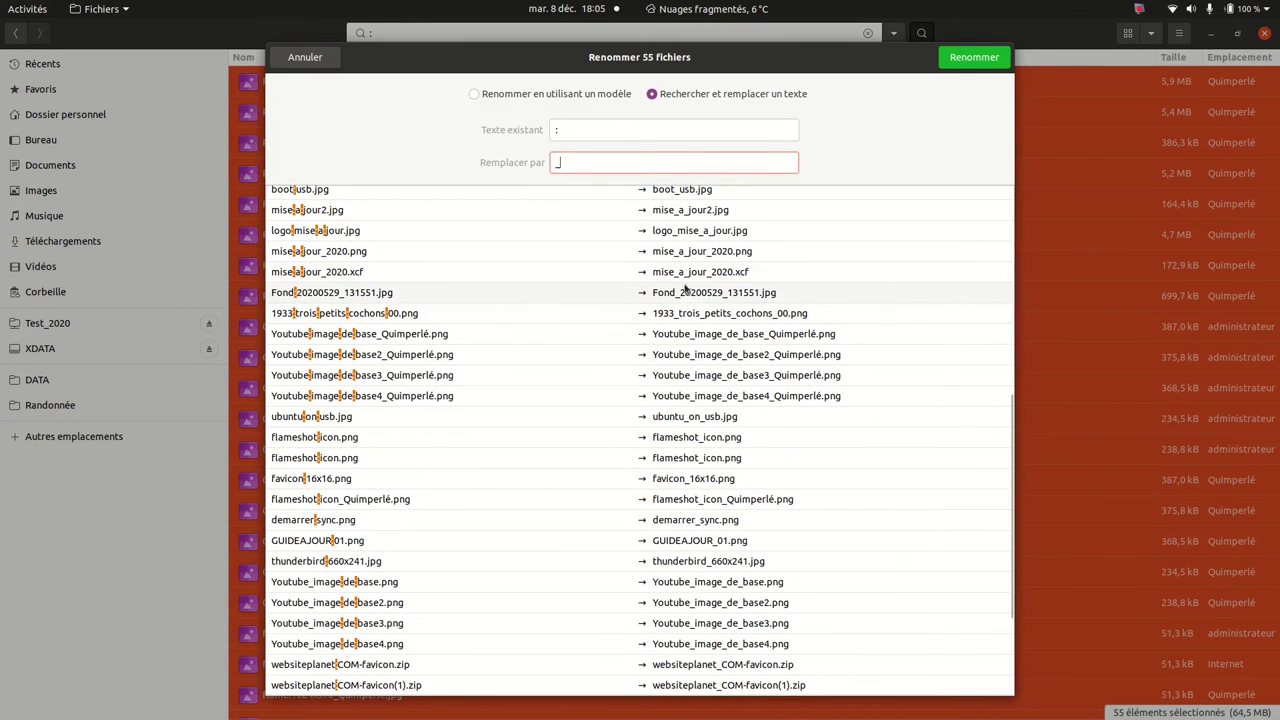
{"action": "left_click", "coordinate": [979, 60]}
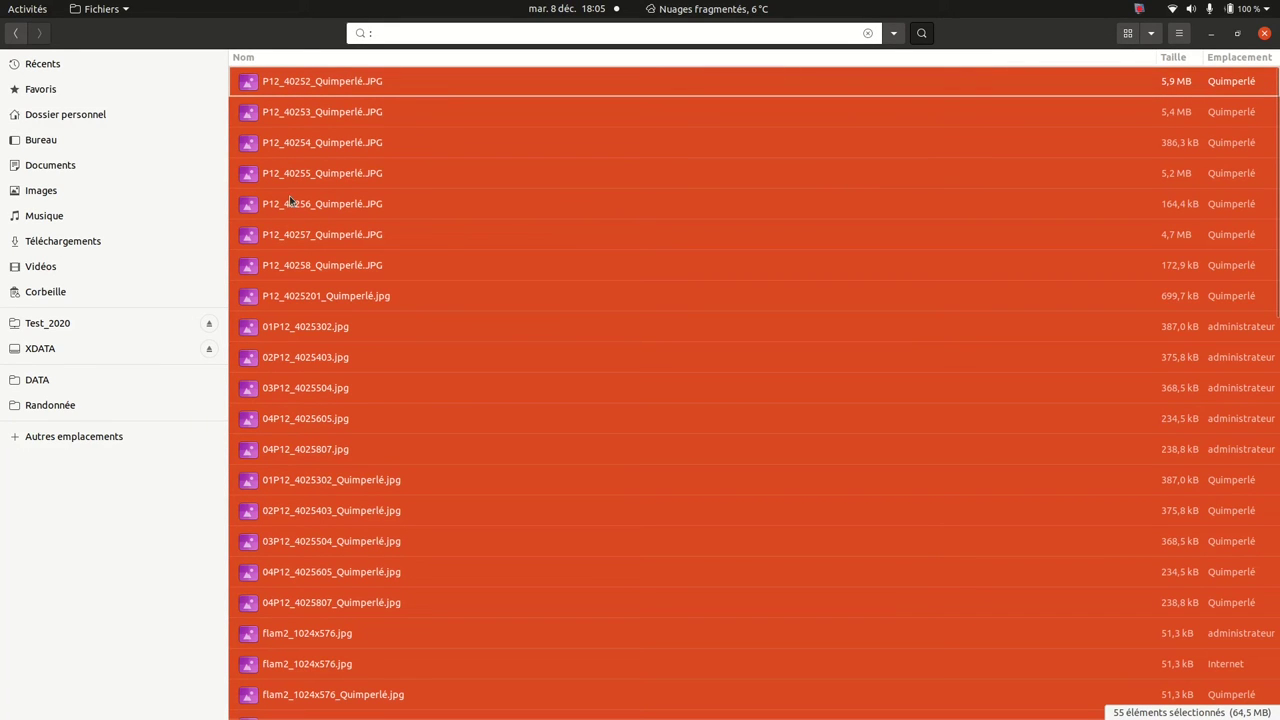
- Go back to Documents and open the Quimperlé folder
{"action": "left_click", "coordinate": [77, 161]}
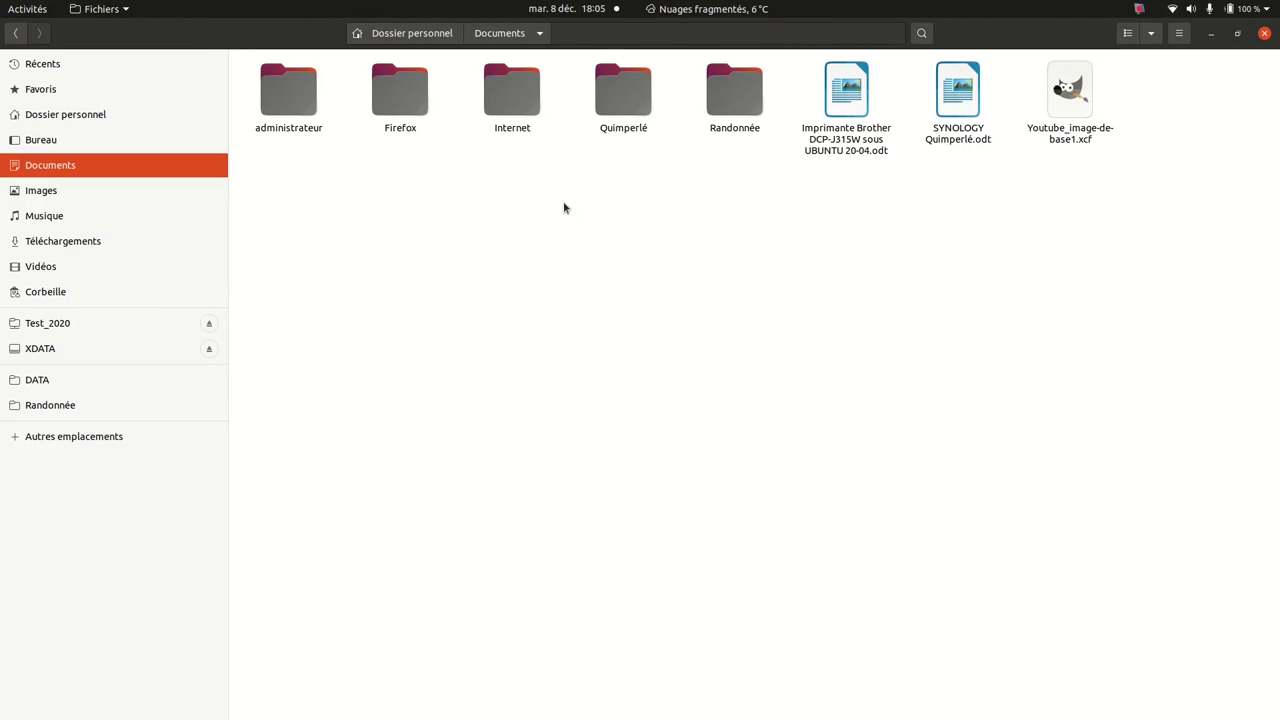
{"action": "left_click", "coordinate": [619, 104]}
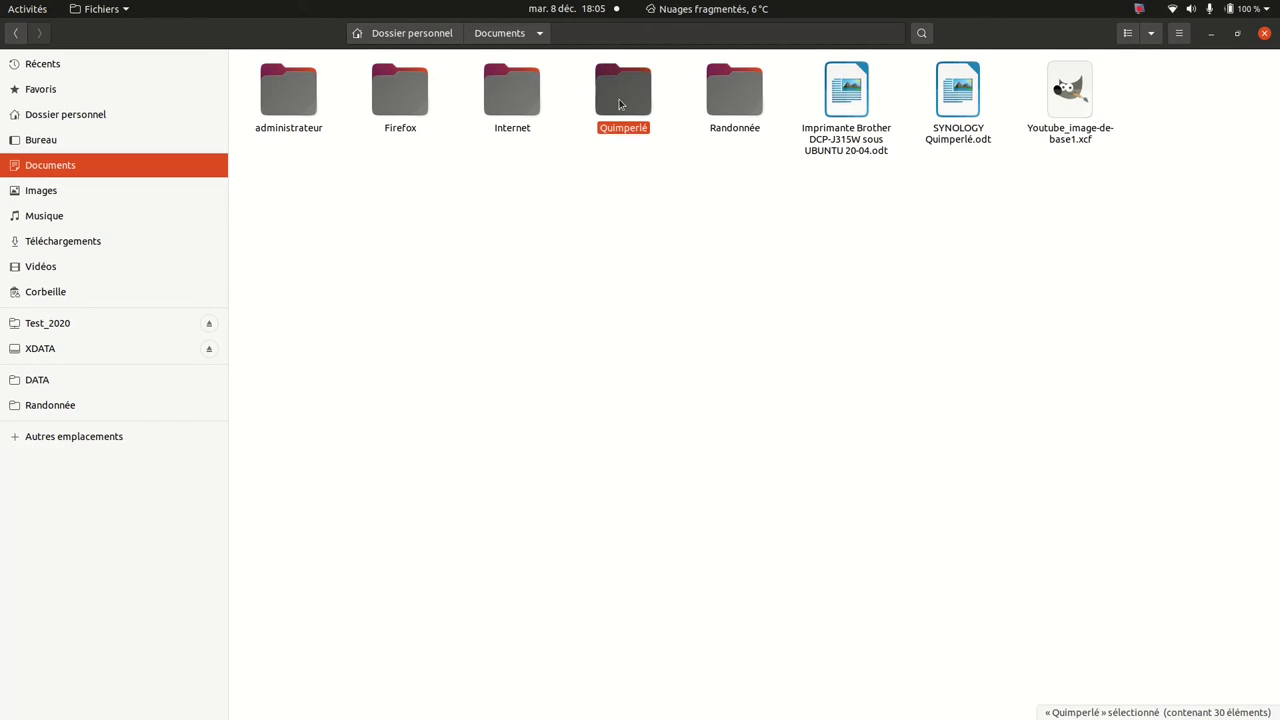
{"action": "double_click", "coordinate": [619, 104]}
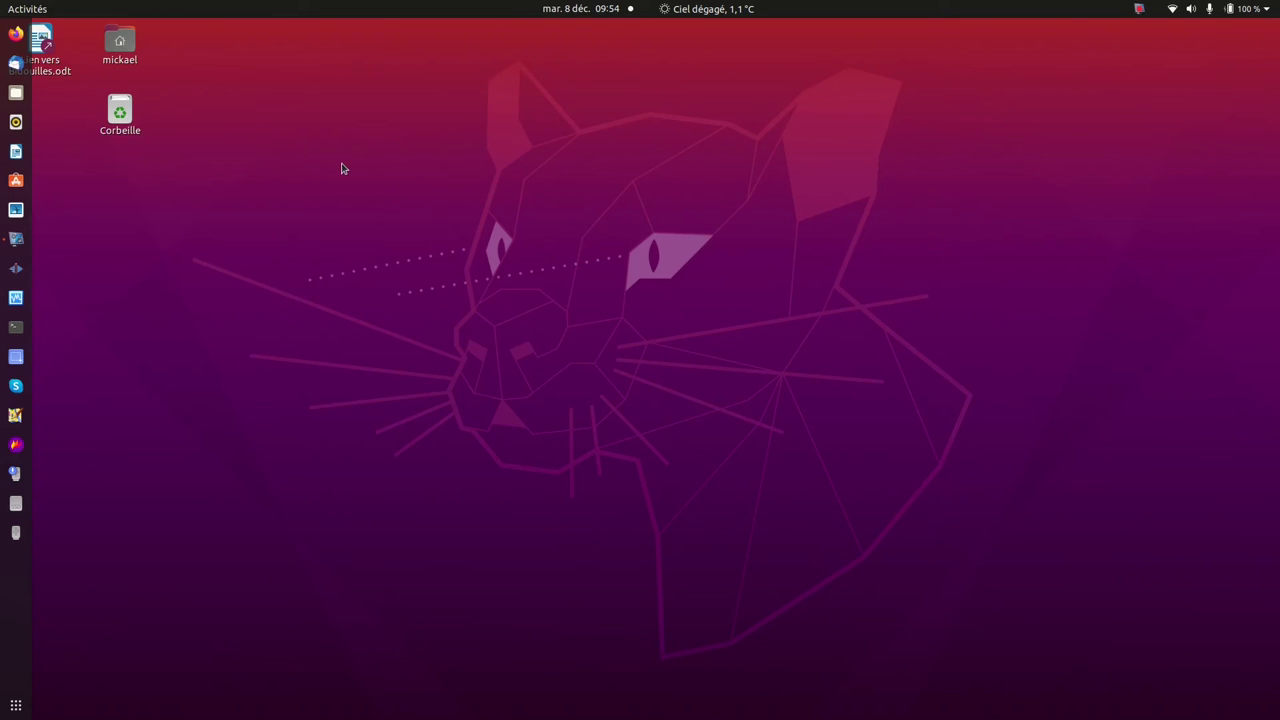
- Open the XDATA drive in the file manager and check which actions are available for its empty area
{"action": "left_click", "coordinate": [16, 93]}
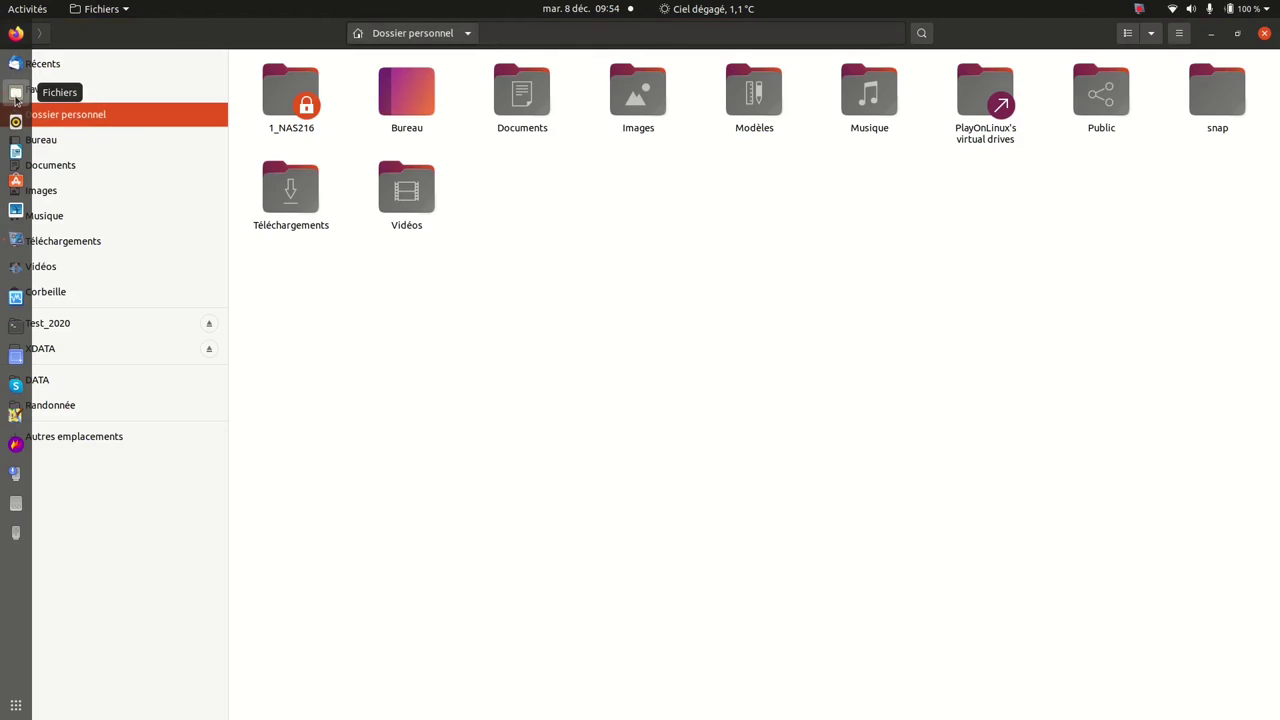
{"action": "left_click", "coordinate": [103, 356]}
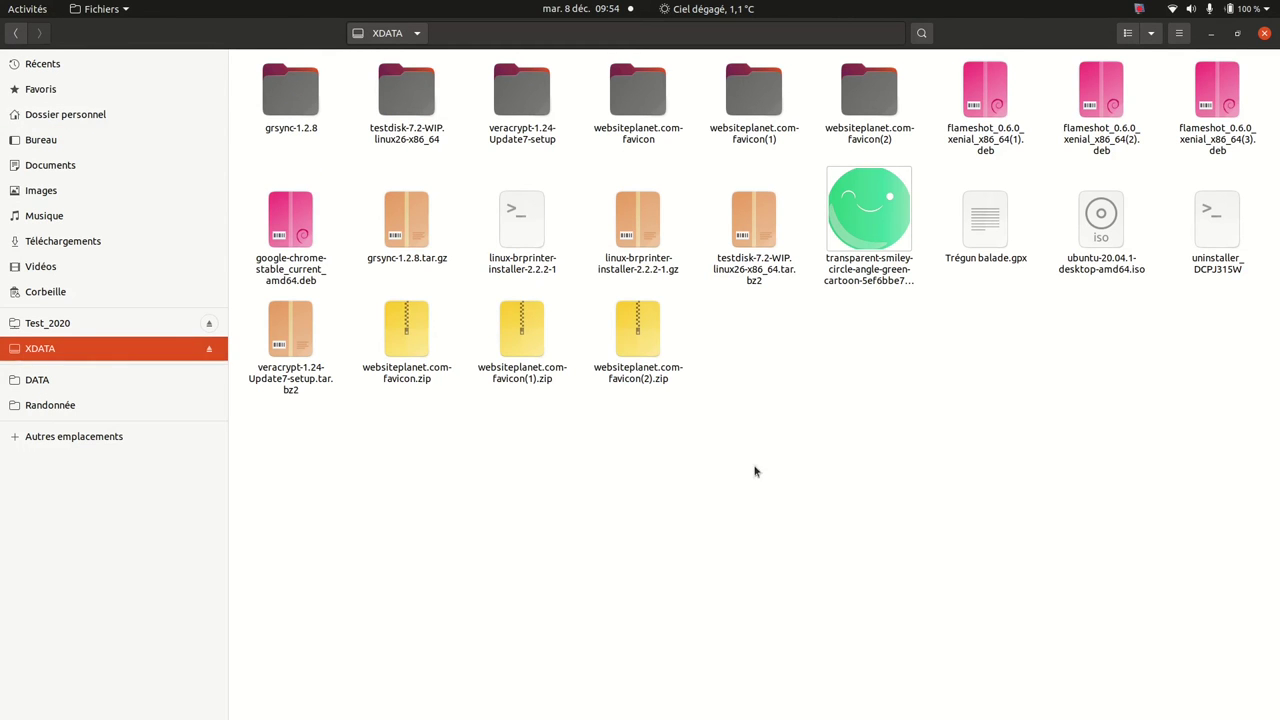
{"action": "right_click", "coordinate": [868, 364]}
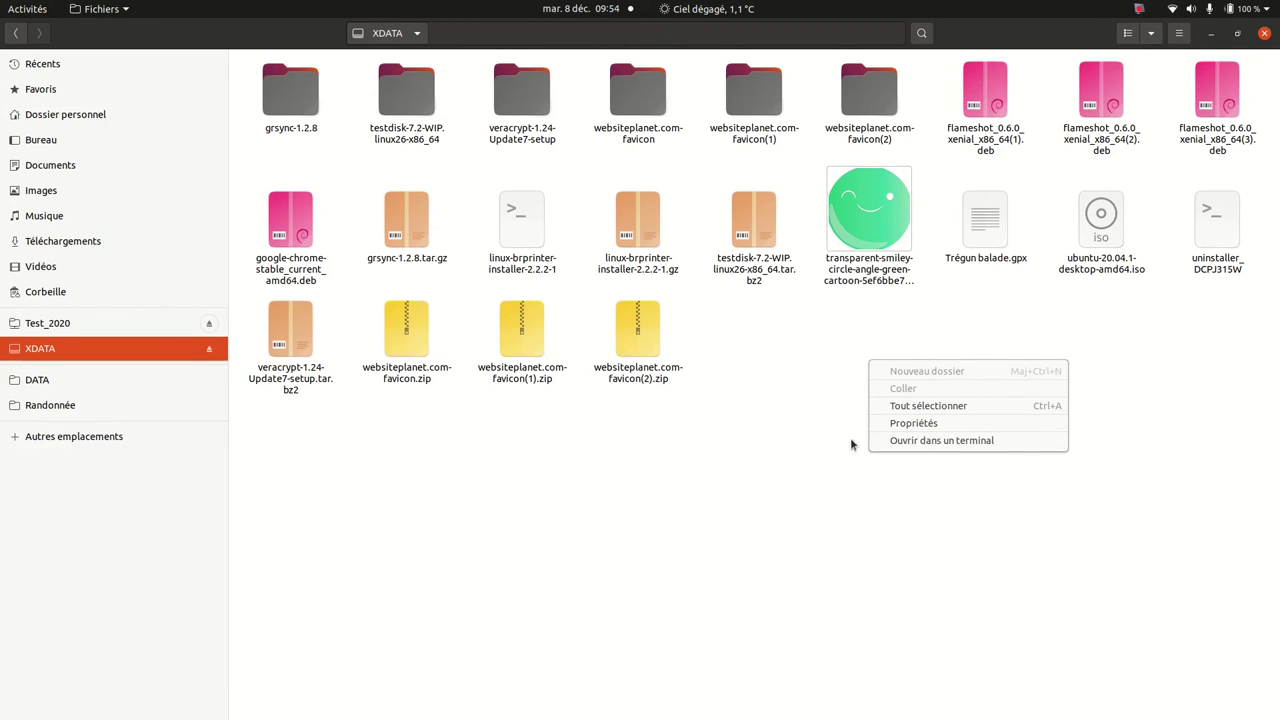
{"action": "left_click", "coordinate": [772, 426]}
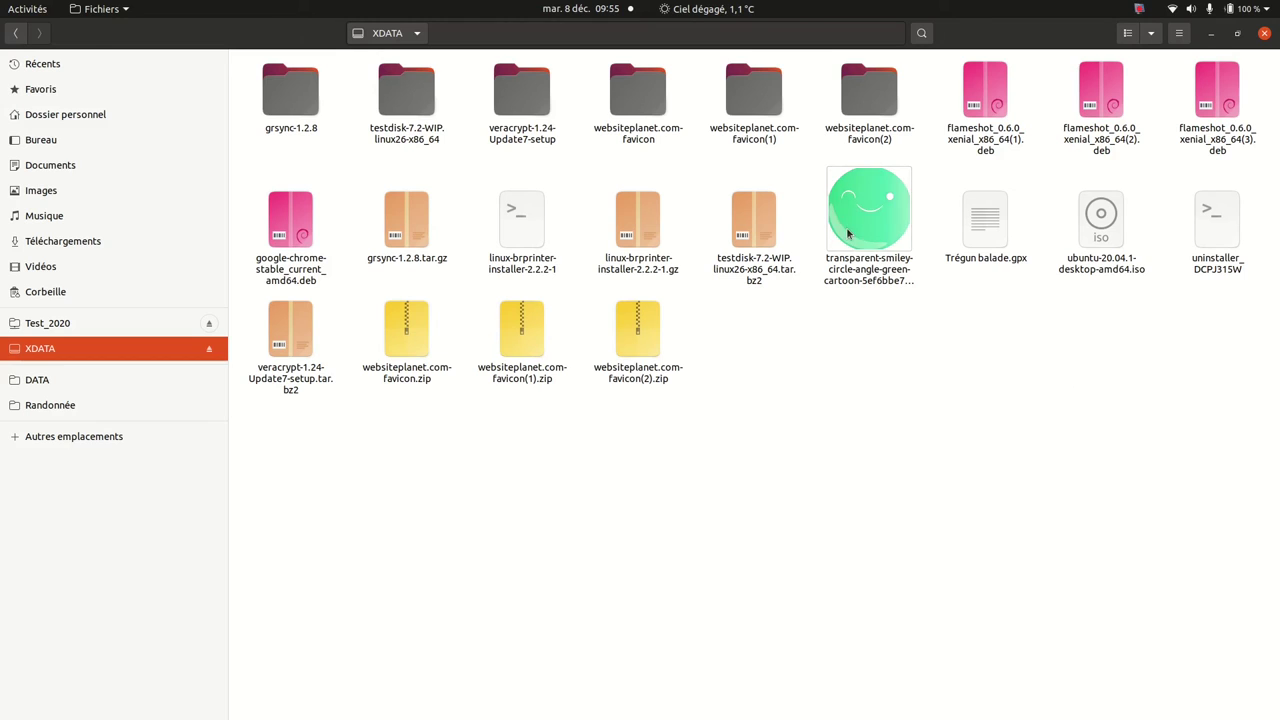
- Examine the green smiley PNG's general properties, permissions and available file actions
{"action": "right_click", "coordinate": [850, 234]}
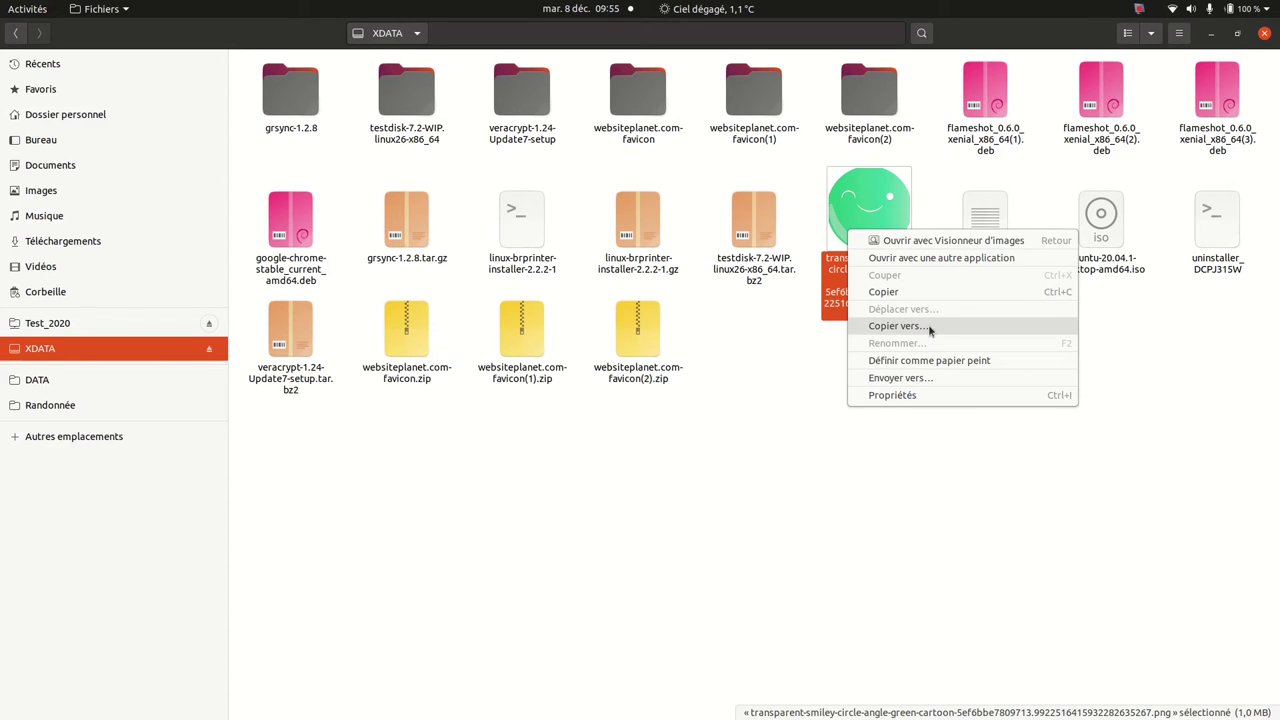
{"action": "left_click", "coordinate": [921, 403]}
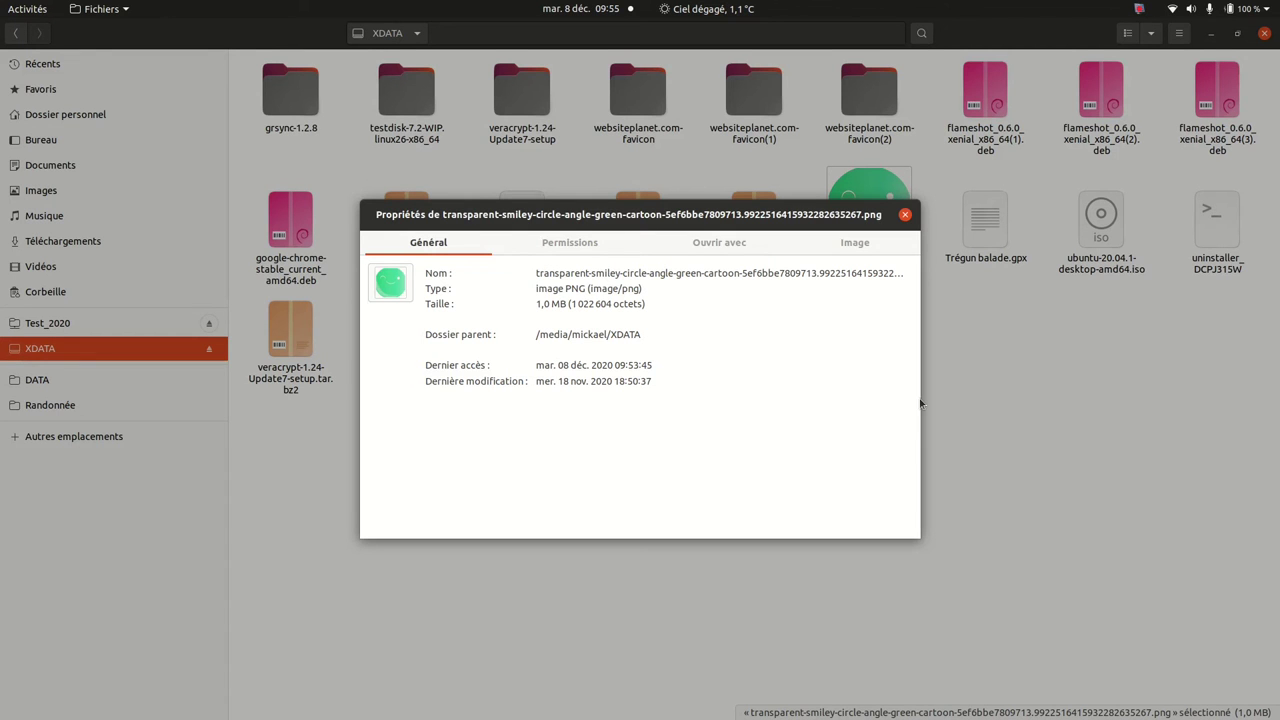
{"action": "left_click", "coordinate": [570, 243]}
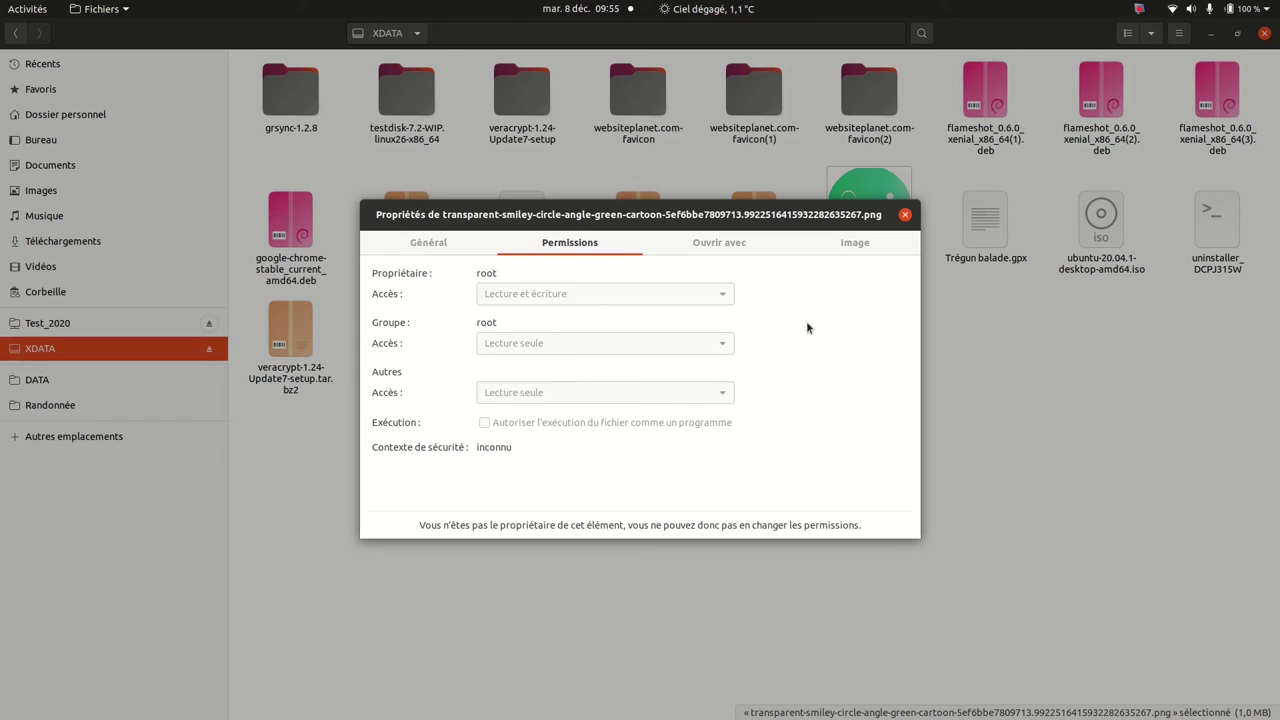
{"action": "left_click", "coordinate": [905, 215]}
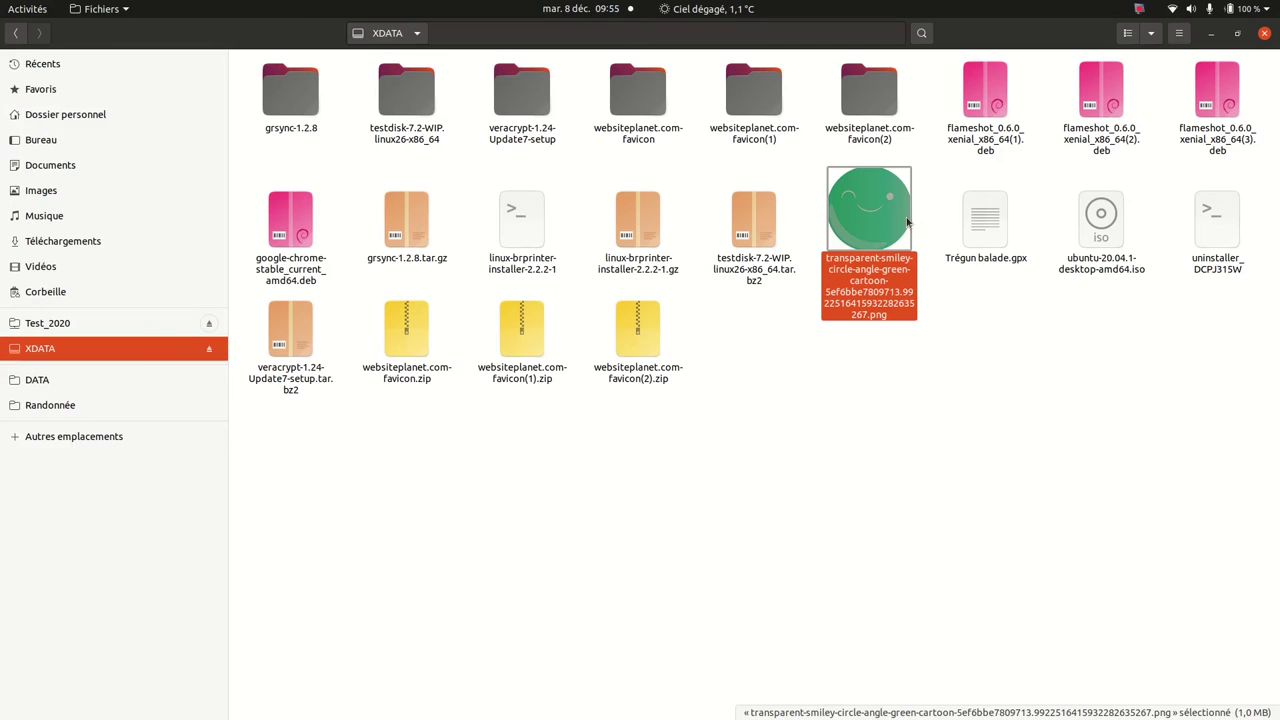
{"action": "right_click", "coordinate": [878, 231]}
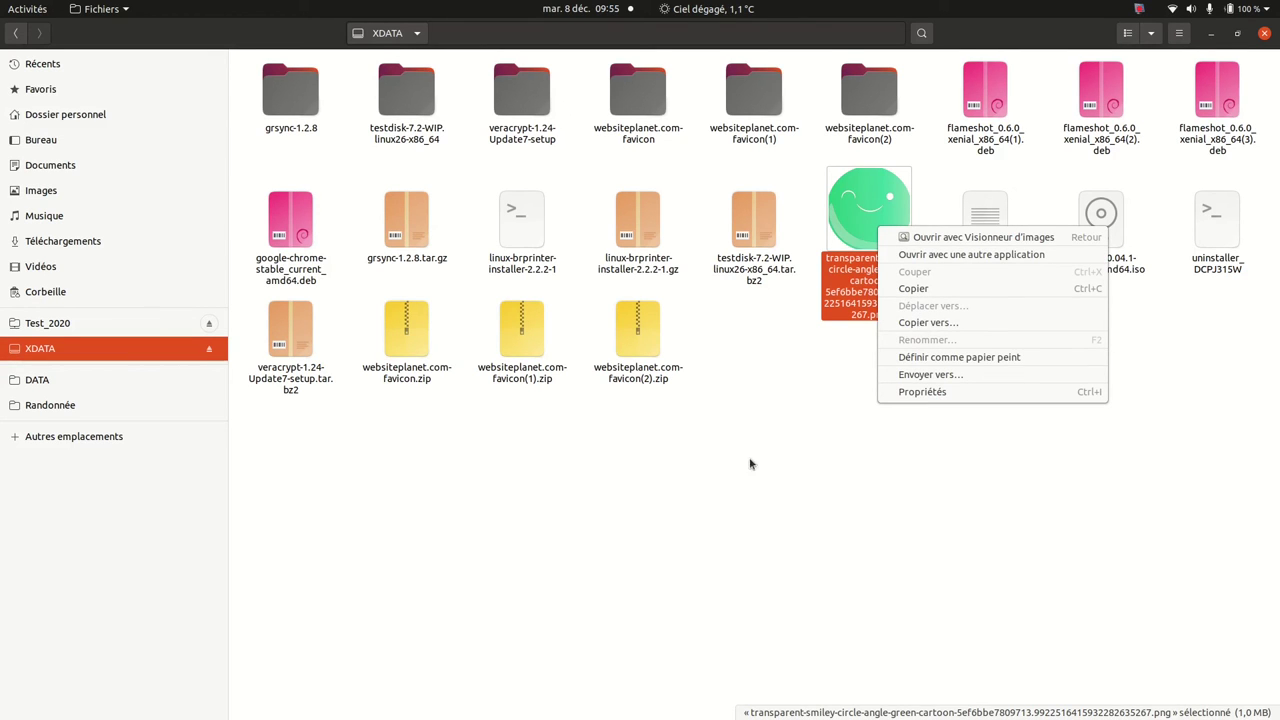
{"action": "left_click", "coordinate": [956, 514]}
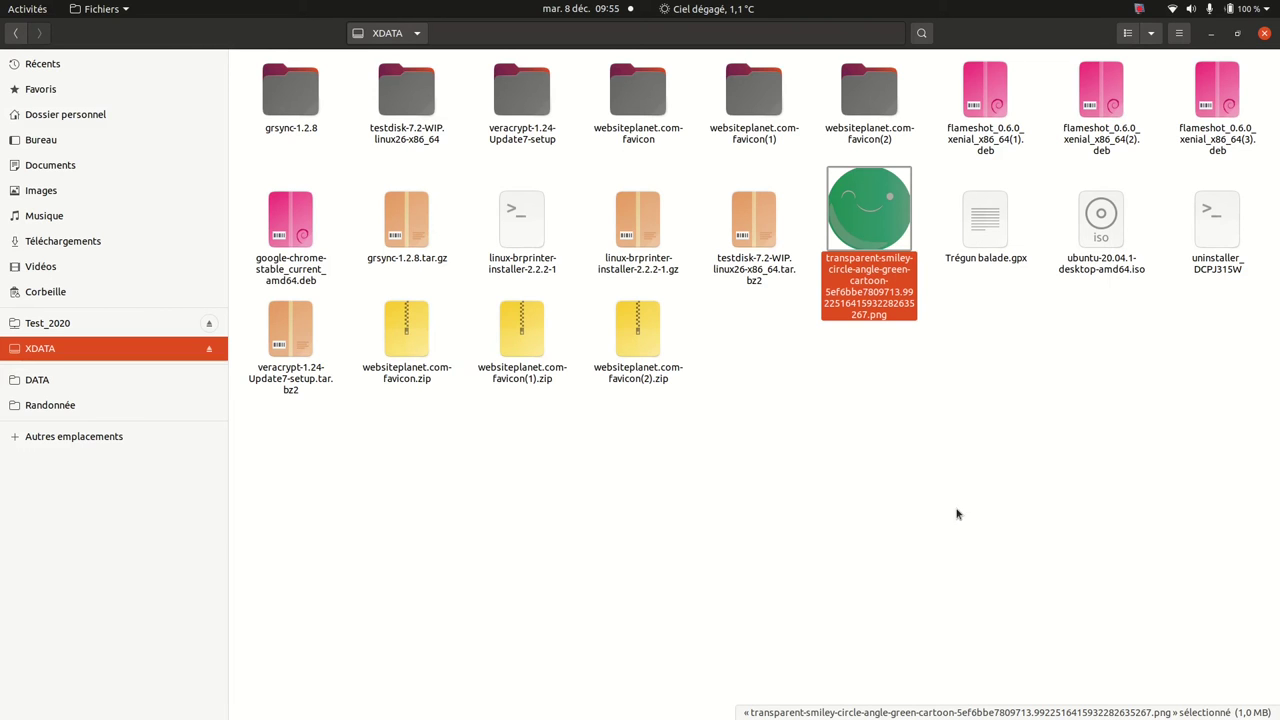
- Inspect the XDATA drive's general properties and permissions, and close its properties
{"action": "left_click", "coordinate": [127, 349]}
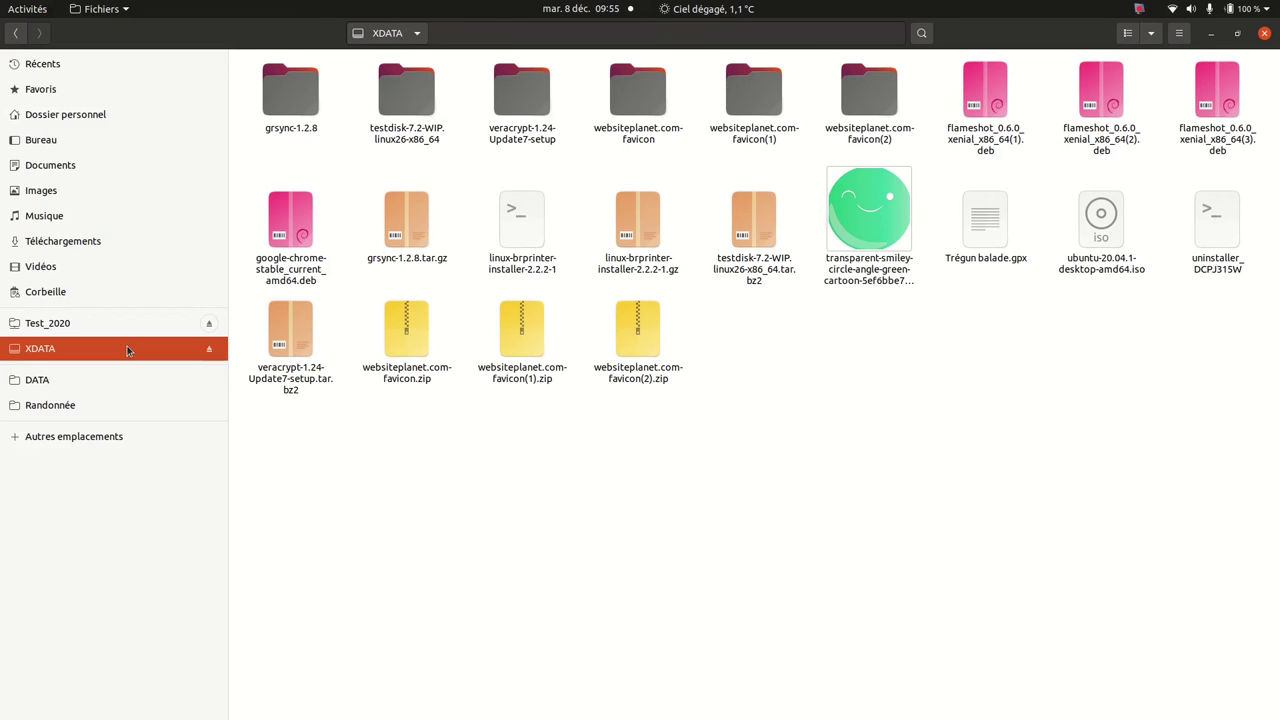
{"action": "right_click", "coordinate": [127, 349]}
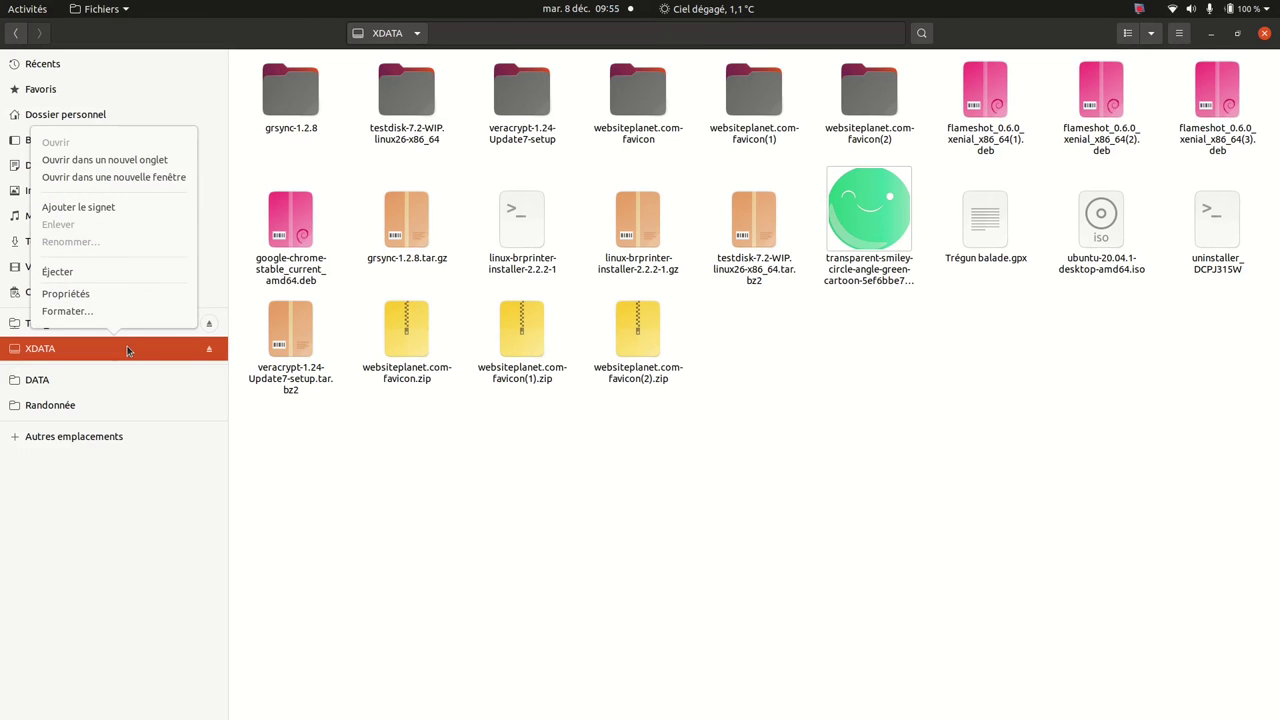
{"action": "left_click", "coordinate": [84, 295]}
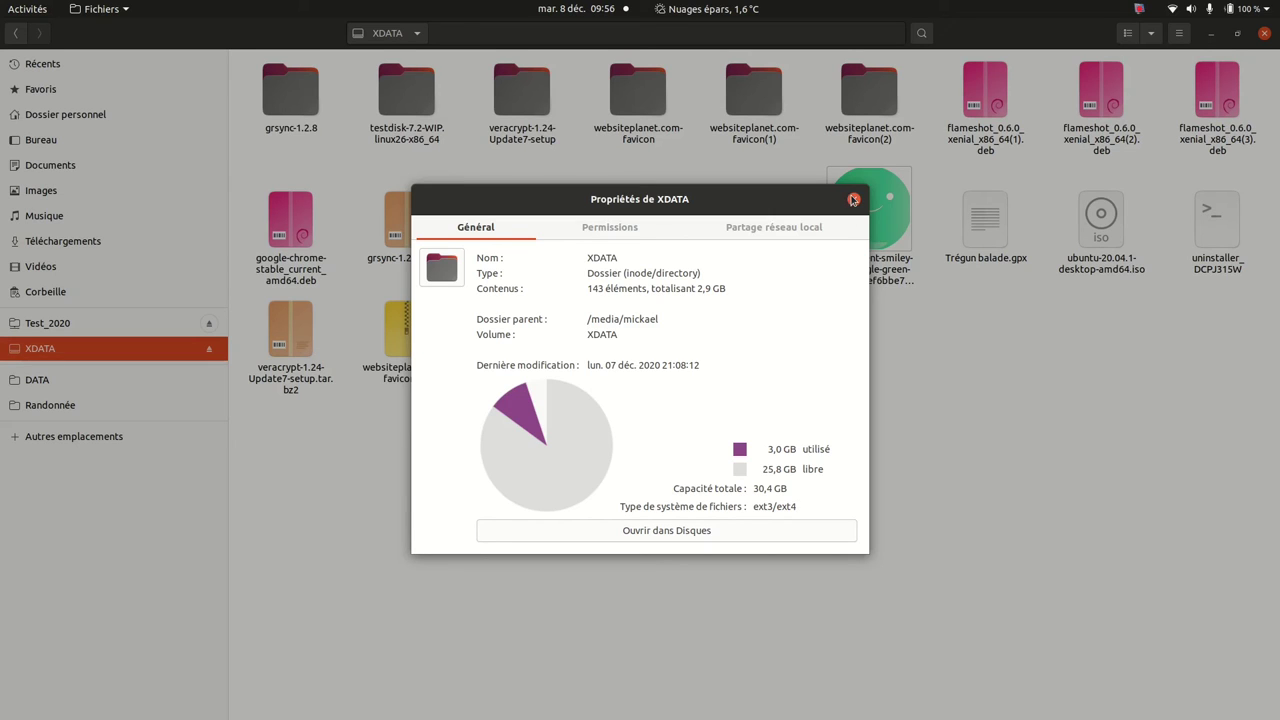
{"action": "left_click", "coordinate": [619, 228]}
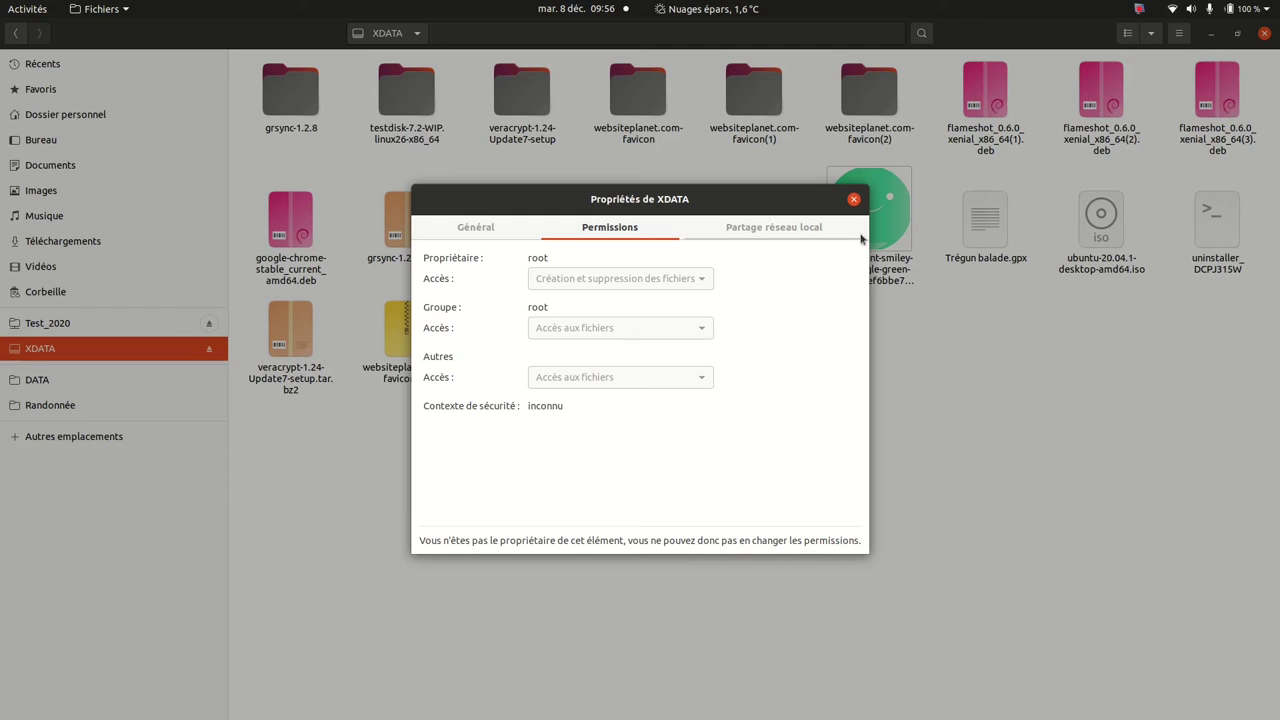
{"action": "left_click", "coordinate": [853, 199]}
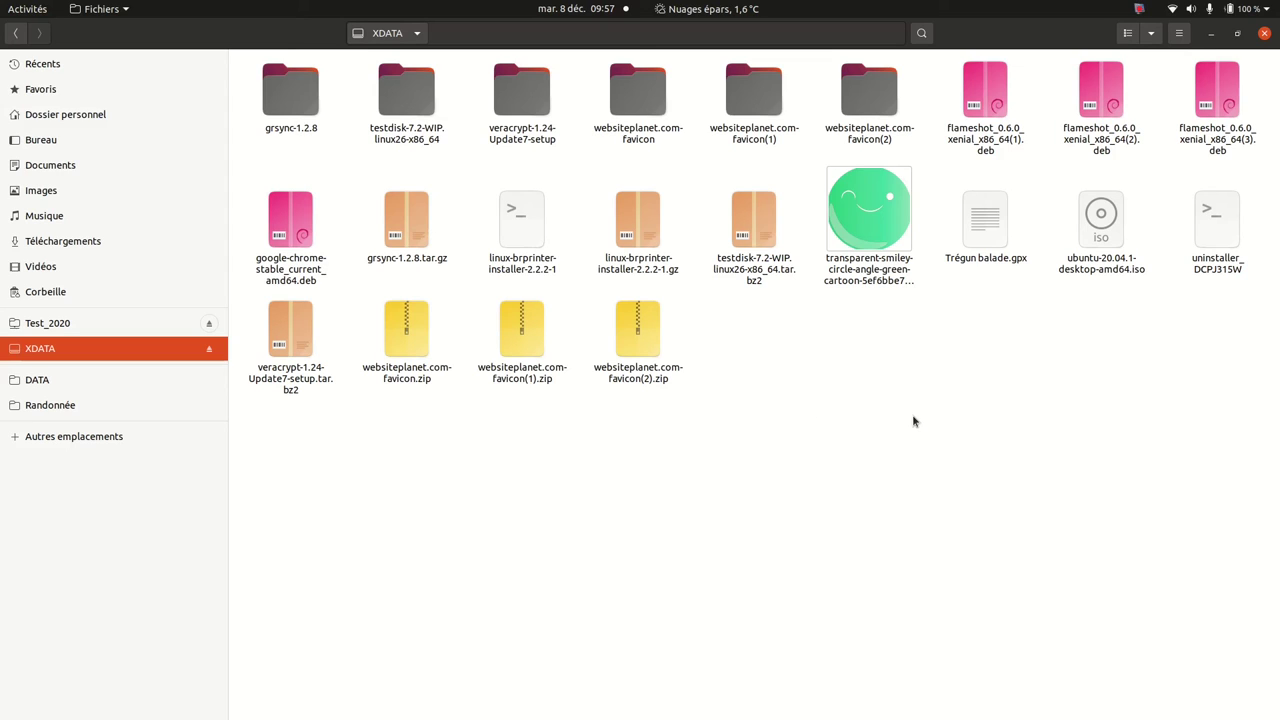
- Close the file manager, switch to Terminal, run sudo nautilus and enter the account password to start an administrator file manager
{"action": "left_click", "coordinate": [1266, 34]}
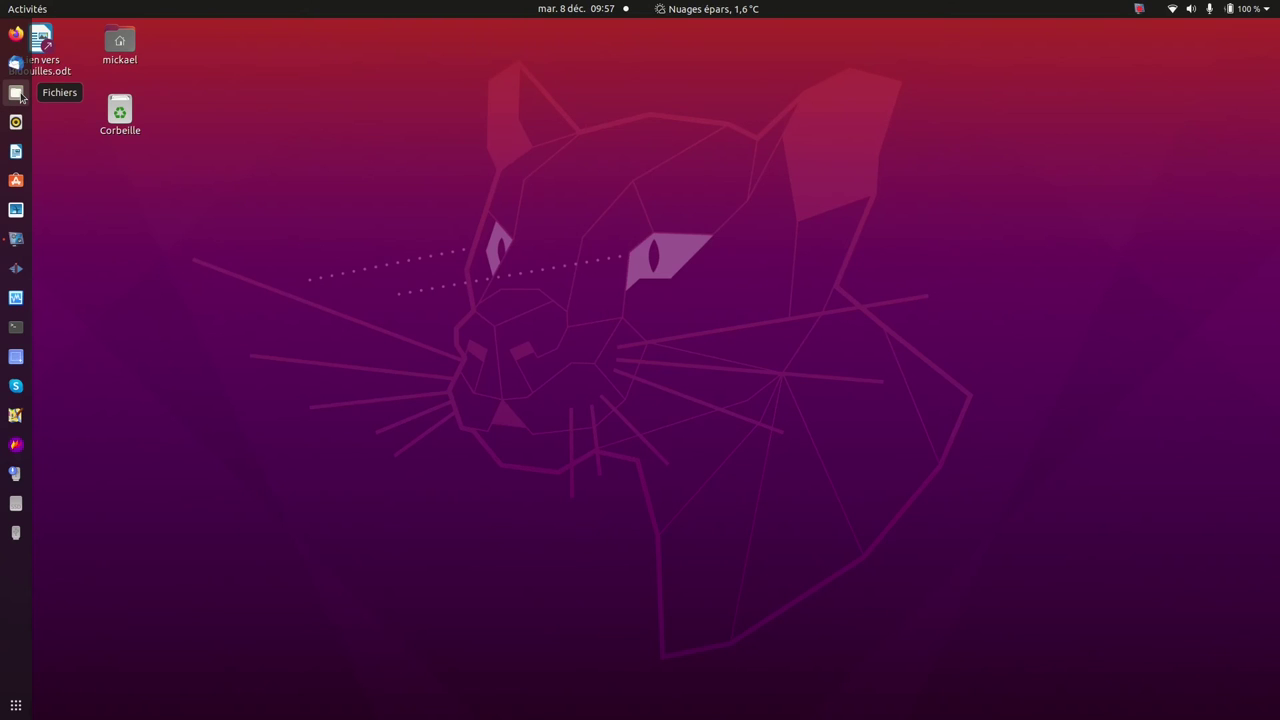
{"action": "left_click", "coordinate": [15, 329]}
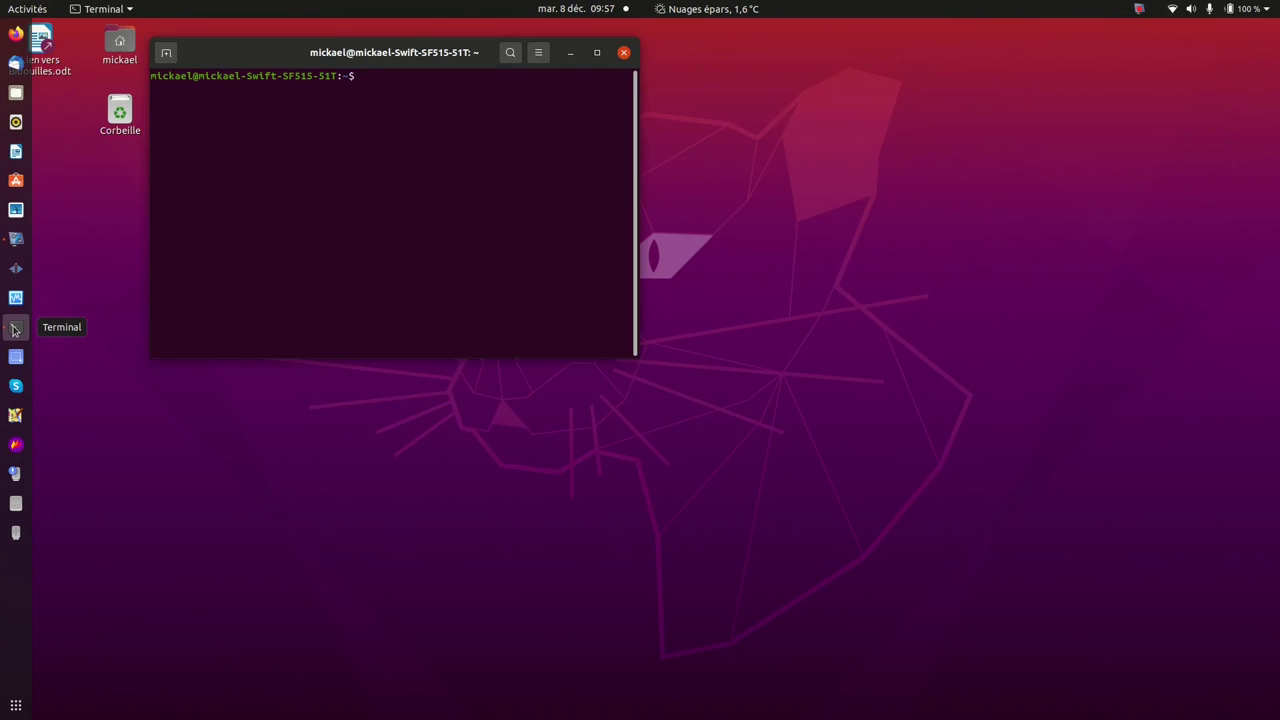
{"action": "type", "text": "sudo nautilus"}
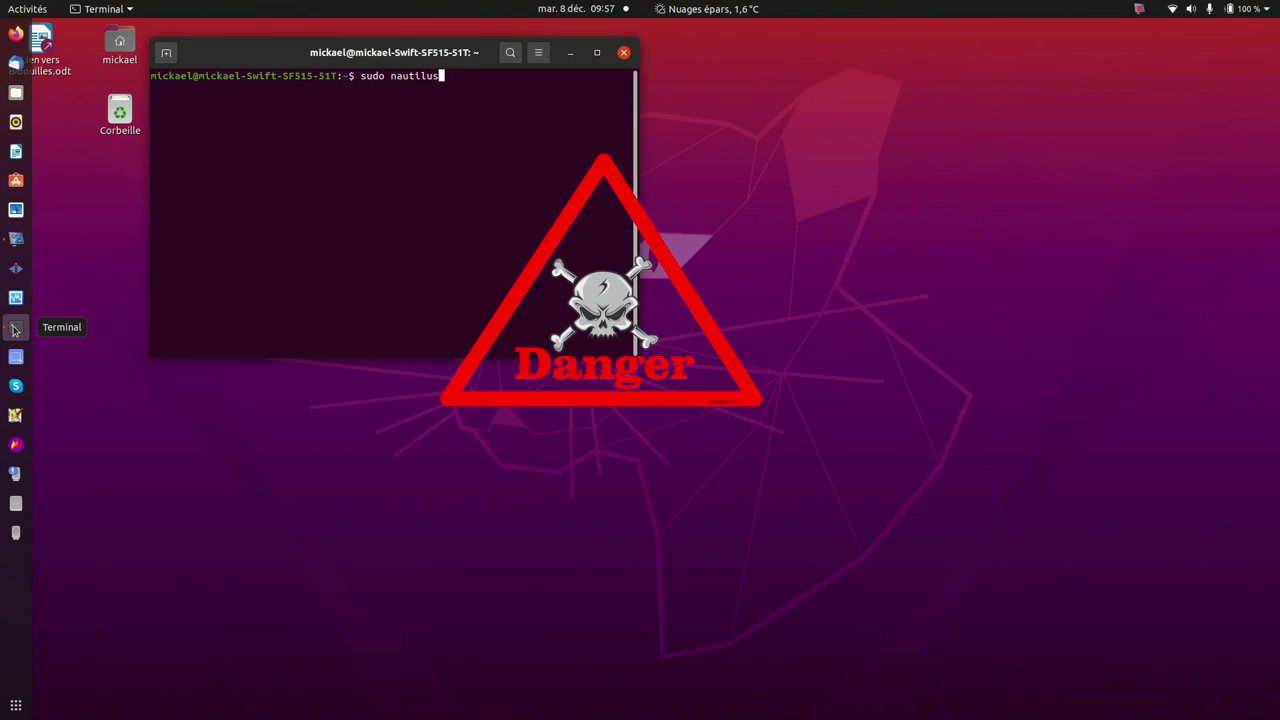
{"action": "key", "text": "Return"}
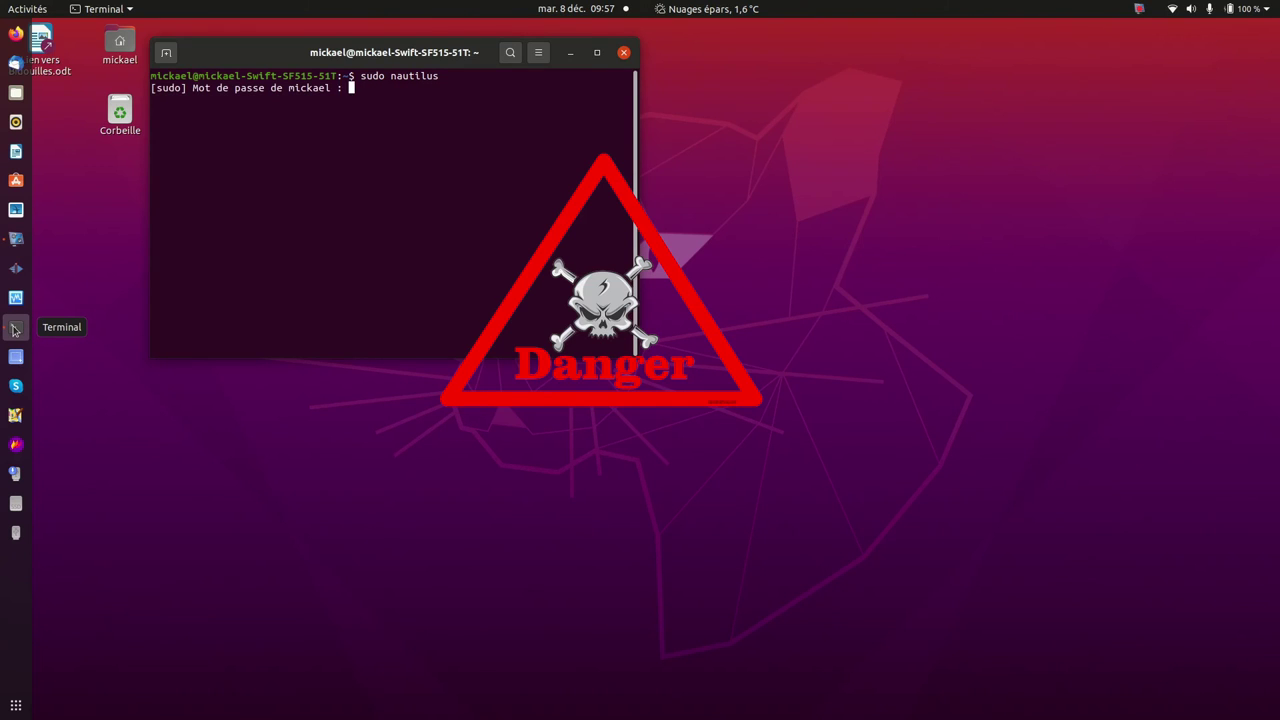
{"action": "key", "text": "Return"}
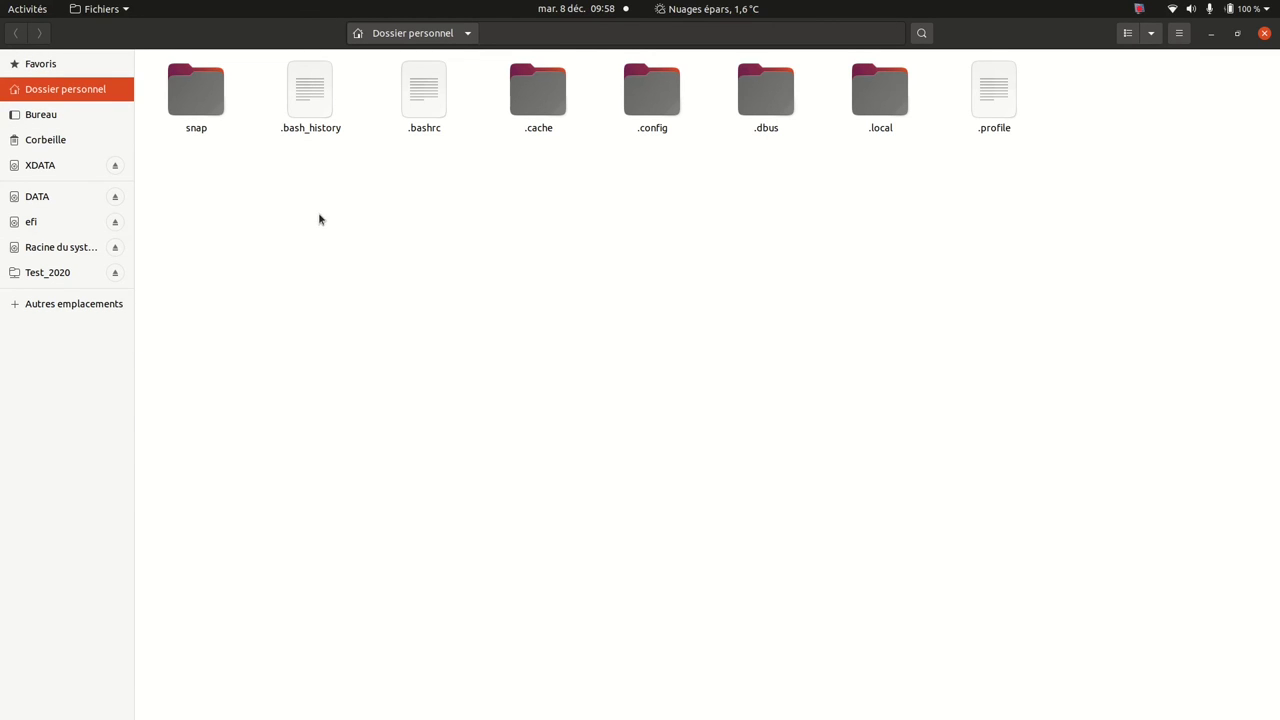
- Browse to the computer's etc folder among the other locations and open the fstab_old file
{"action": "left_click", "coordinate": [15, 306]}
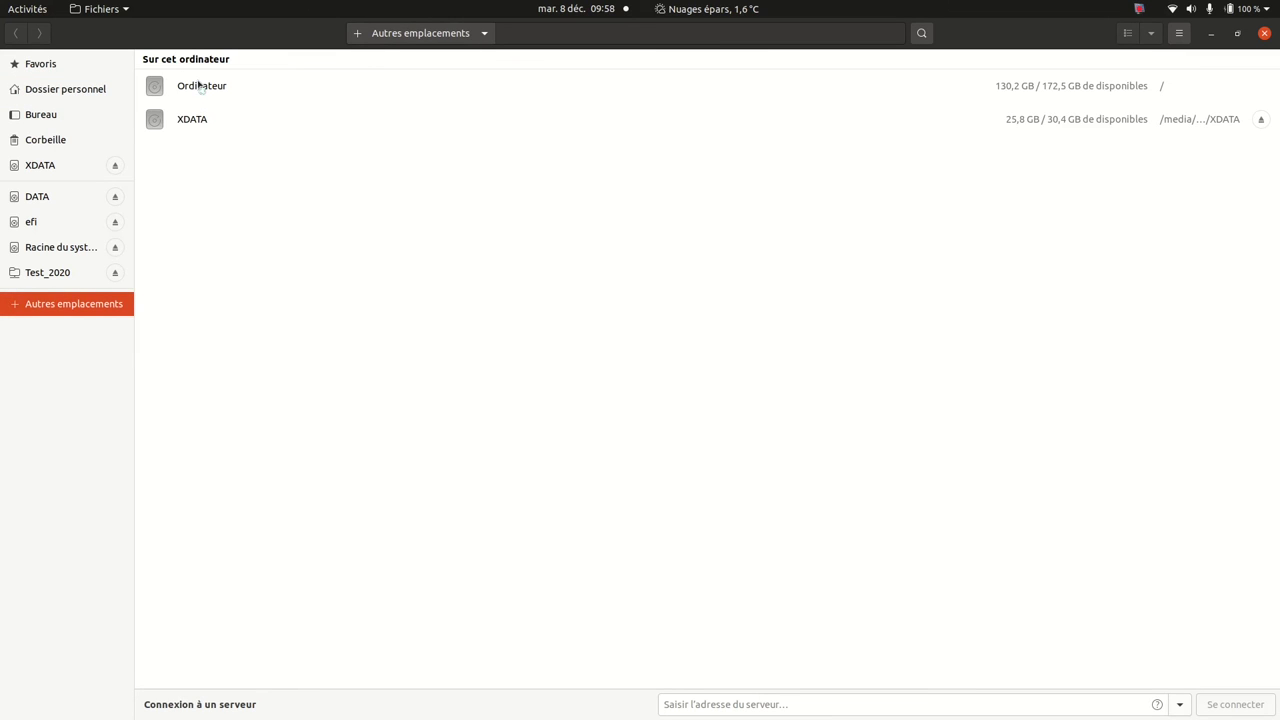
{"action": "left_click", "coordinate": [200, 87]}
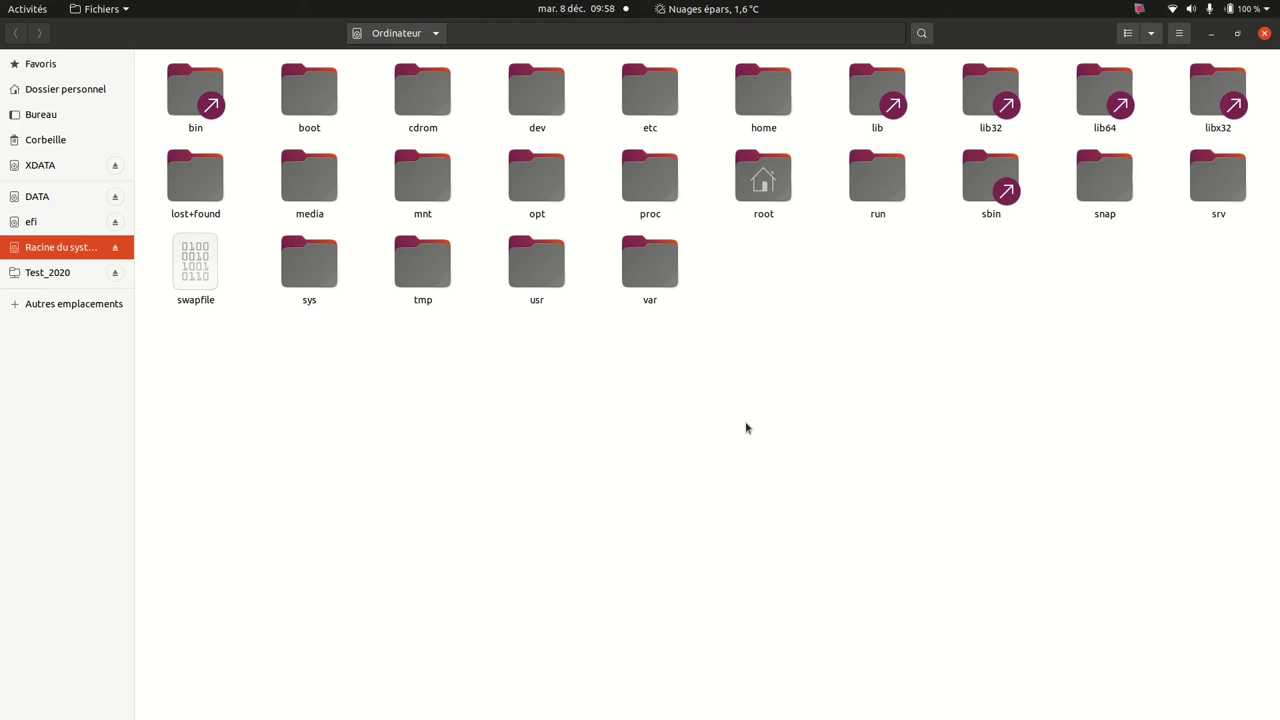
{"action": "double_click", "coordinate": [660, 93]}
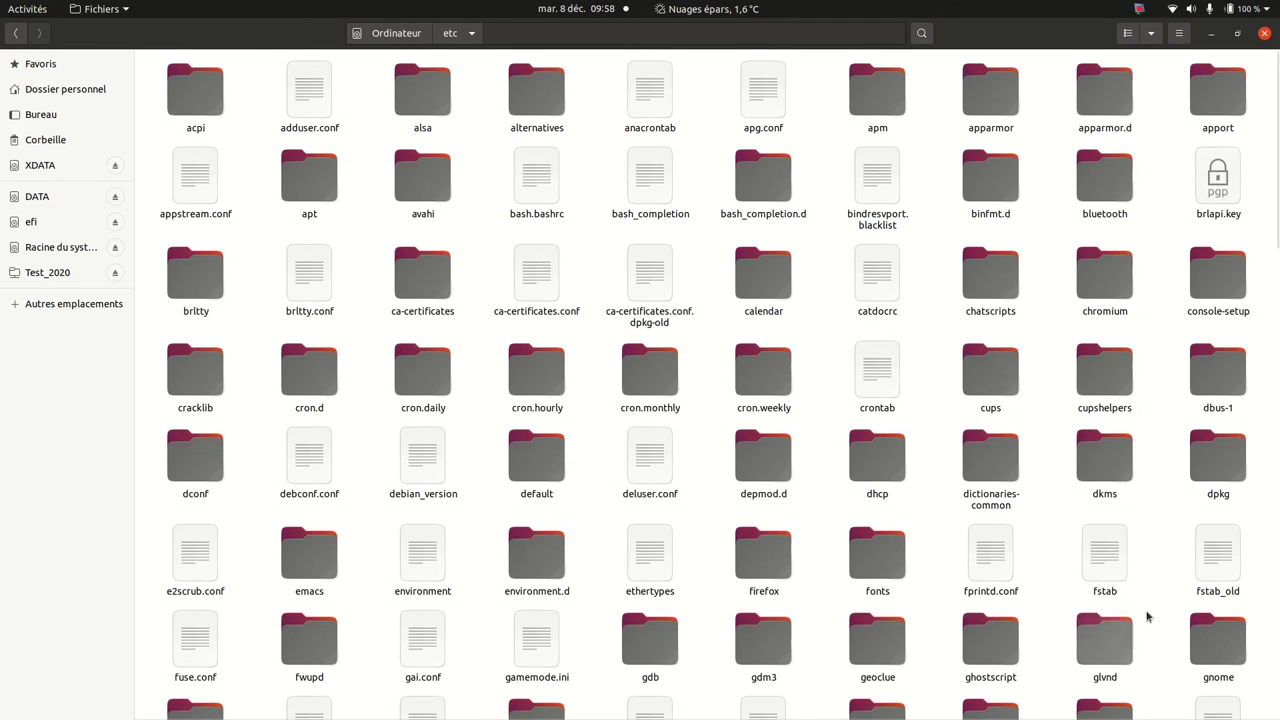
{"action": "double_click", "coordinate": [1215, 560]}
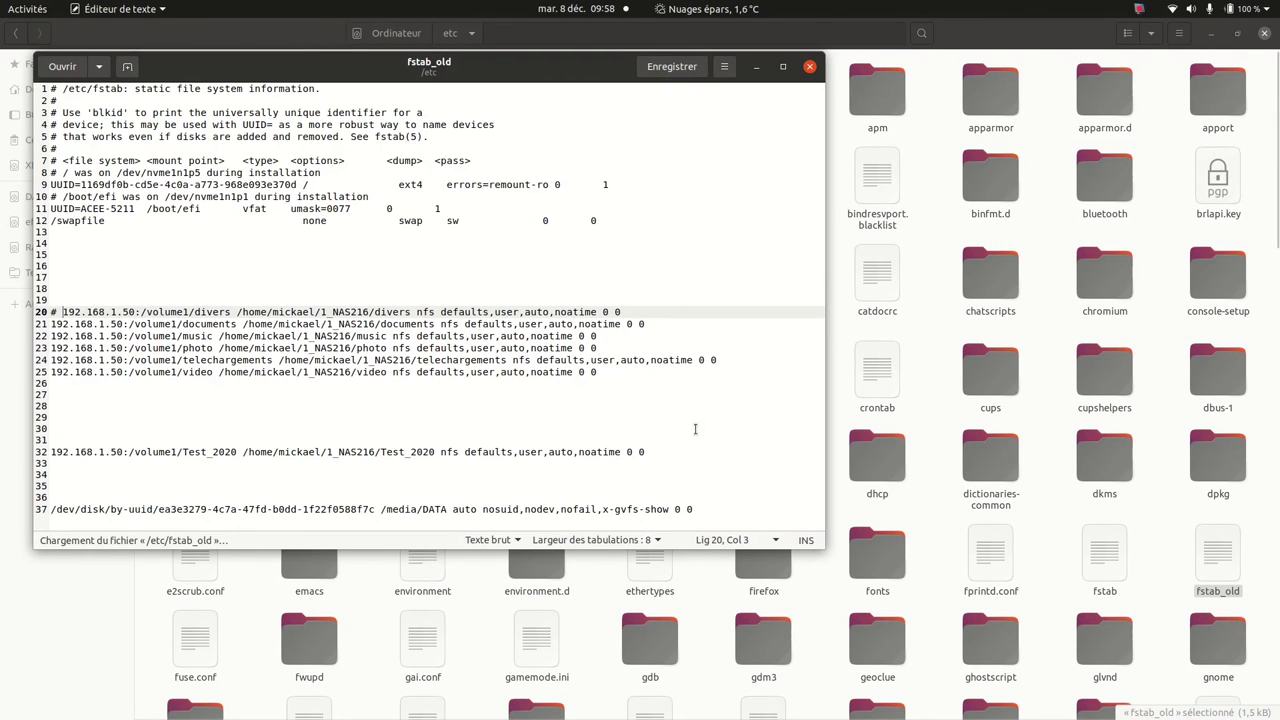
- Comment out the NAS documents mount on line 21 of fstab_old with #, save the file and close it
{"action": "left_click", "coordinate": [49, 323]}
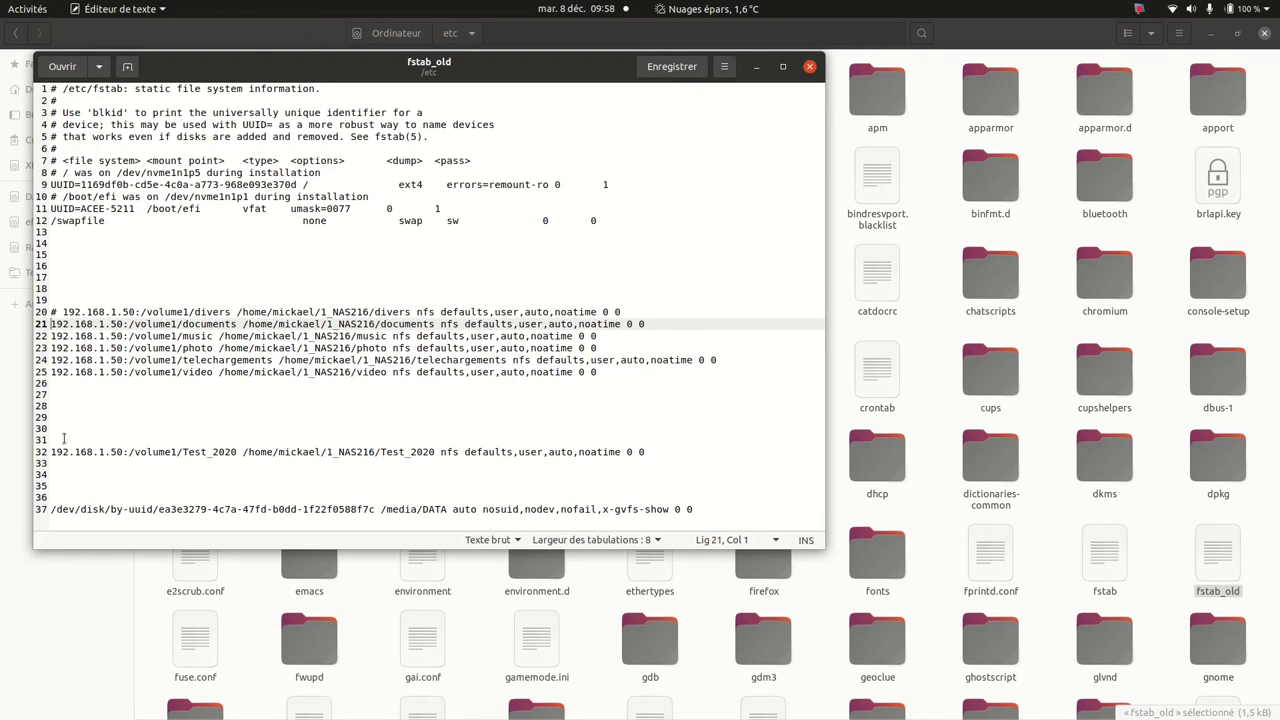
{"action": "type", "text": "#"}
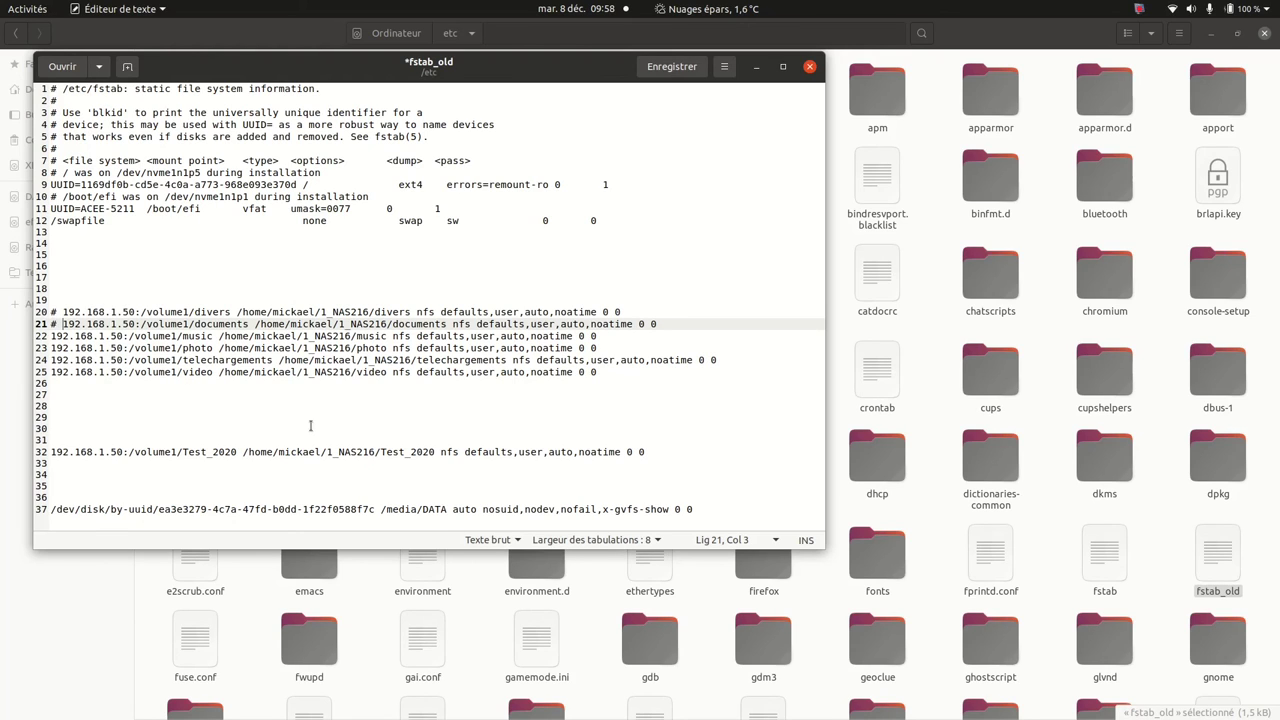
{"action": "left_click", "coordinate": [664, 70]}
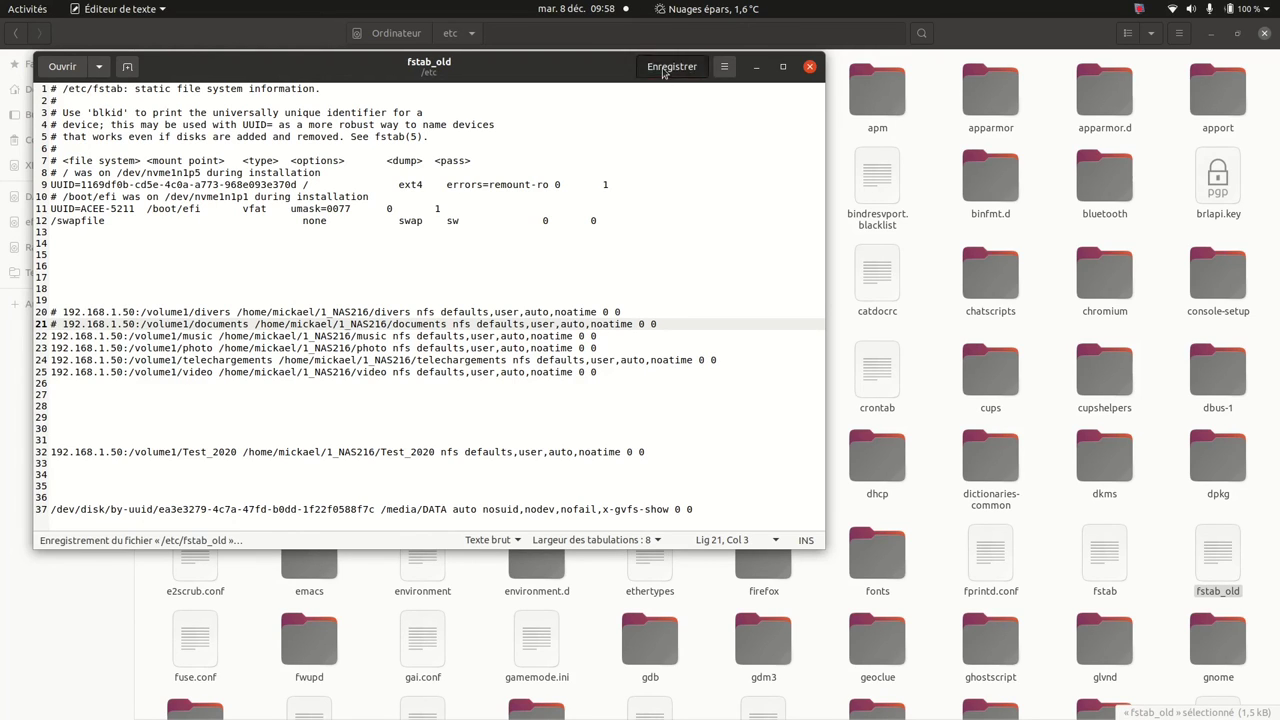
{"action": "left_click", "coordinate": [810, 67]}
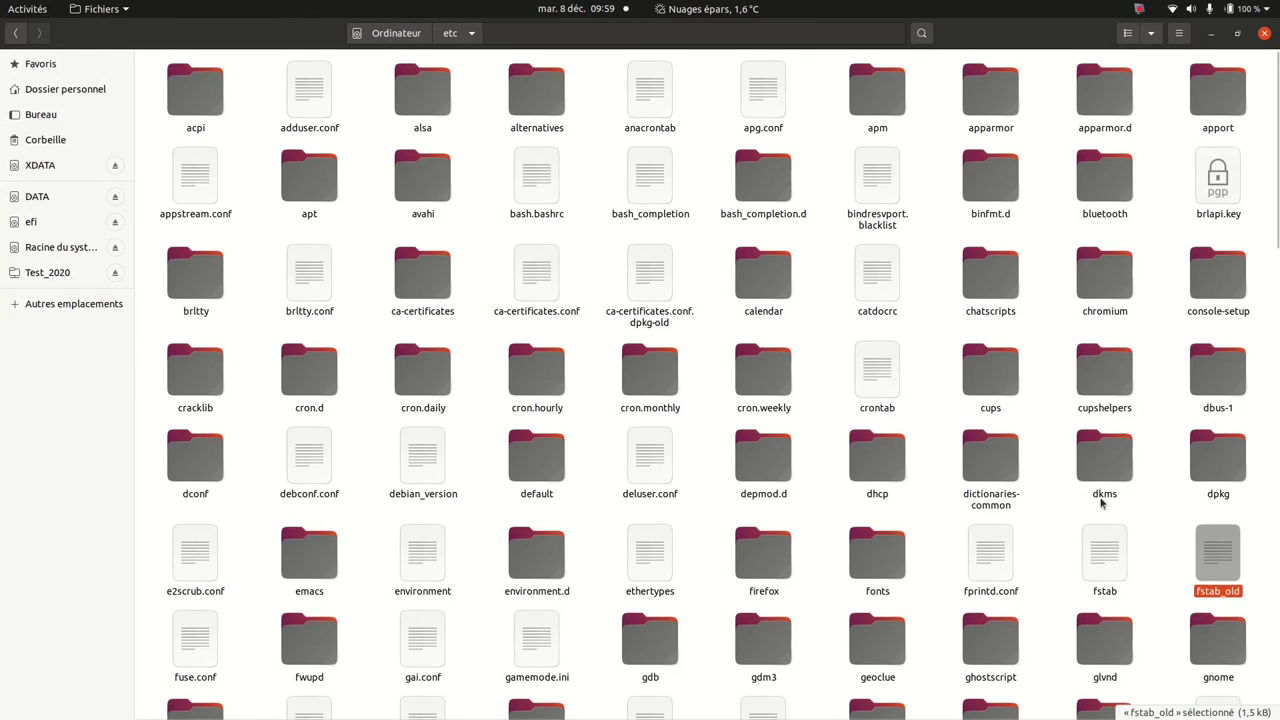
- Inspect the general properties and permissions of fstab_old, and close its properties
{"action": "right_click", "coordinate": [1205, 537]}
{"action": "left_click", "coordinate": [1077, 522]}
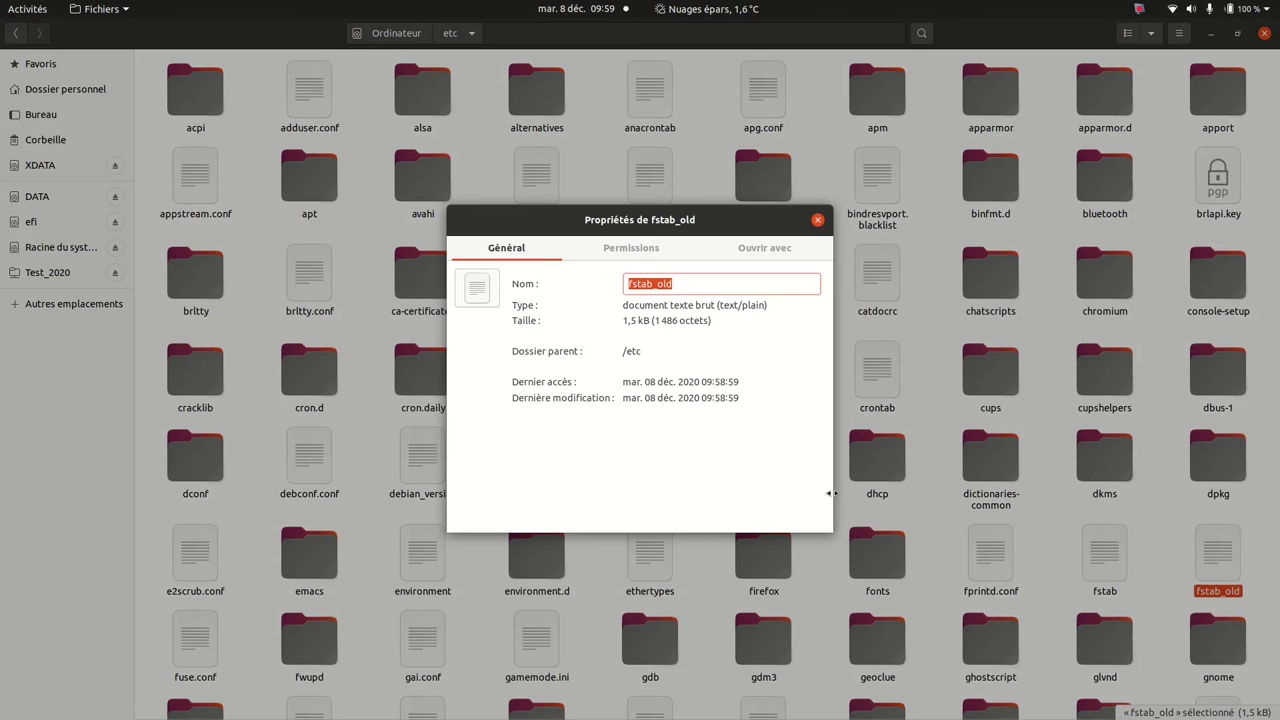
{"action": "left_click", "coordinate": [638, 256]}
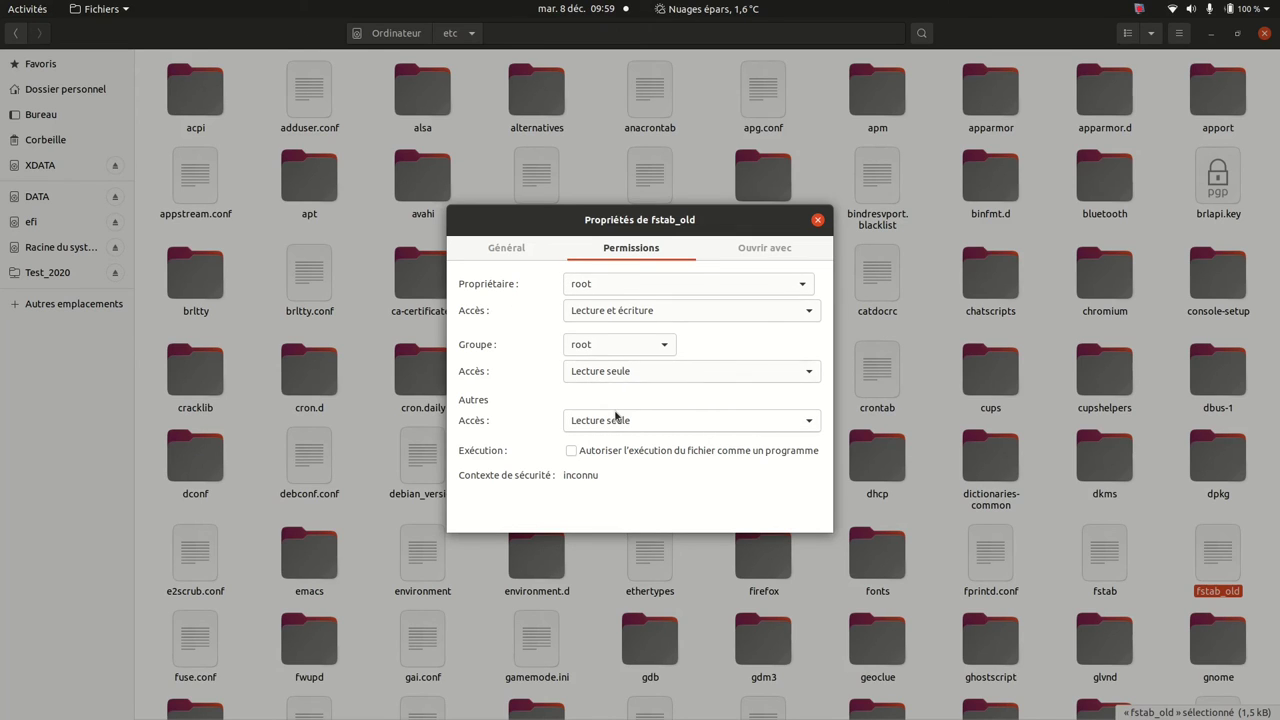
{"action": "left_click", "coordinate": [818, 220]}
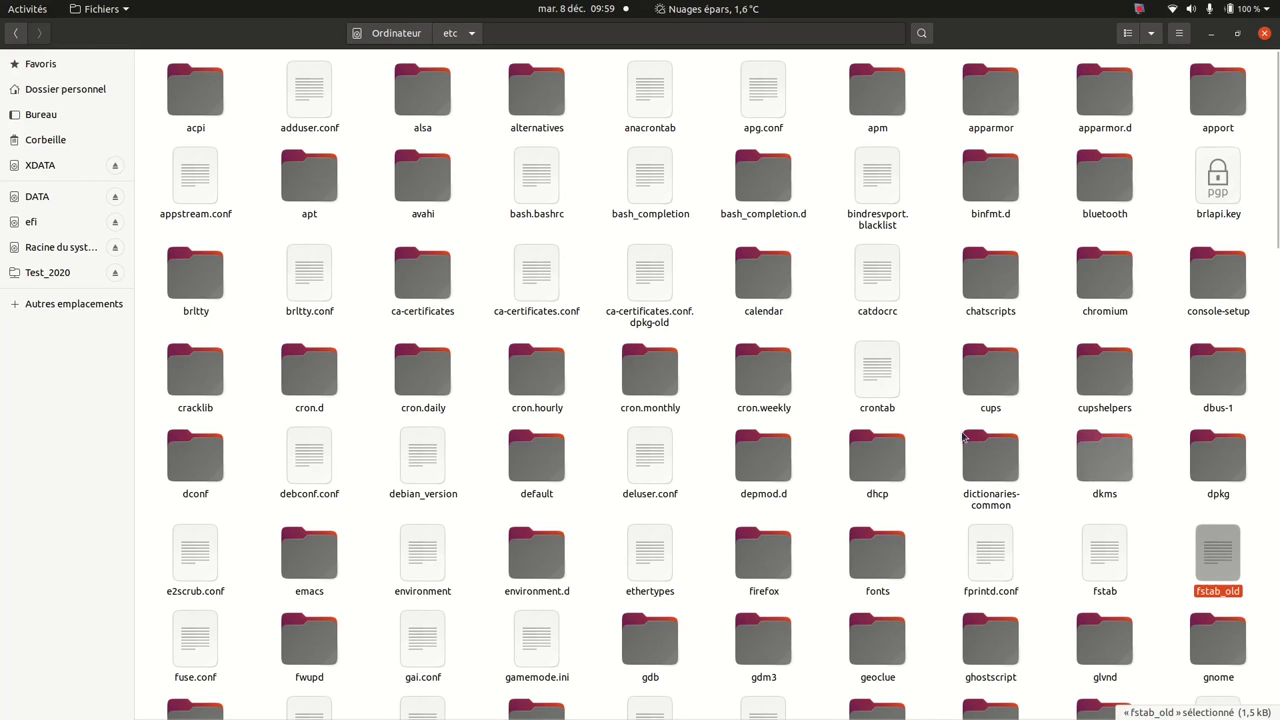
- Open the XDATA drive and check which actions are available for the green smiley PNG and for the empty area
{"action": "left_click", "coordinate": [45, 168]}
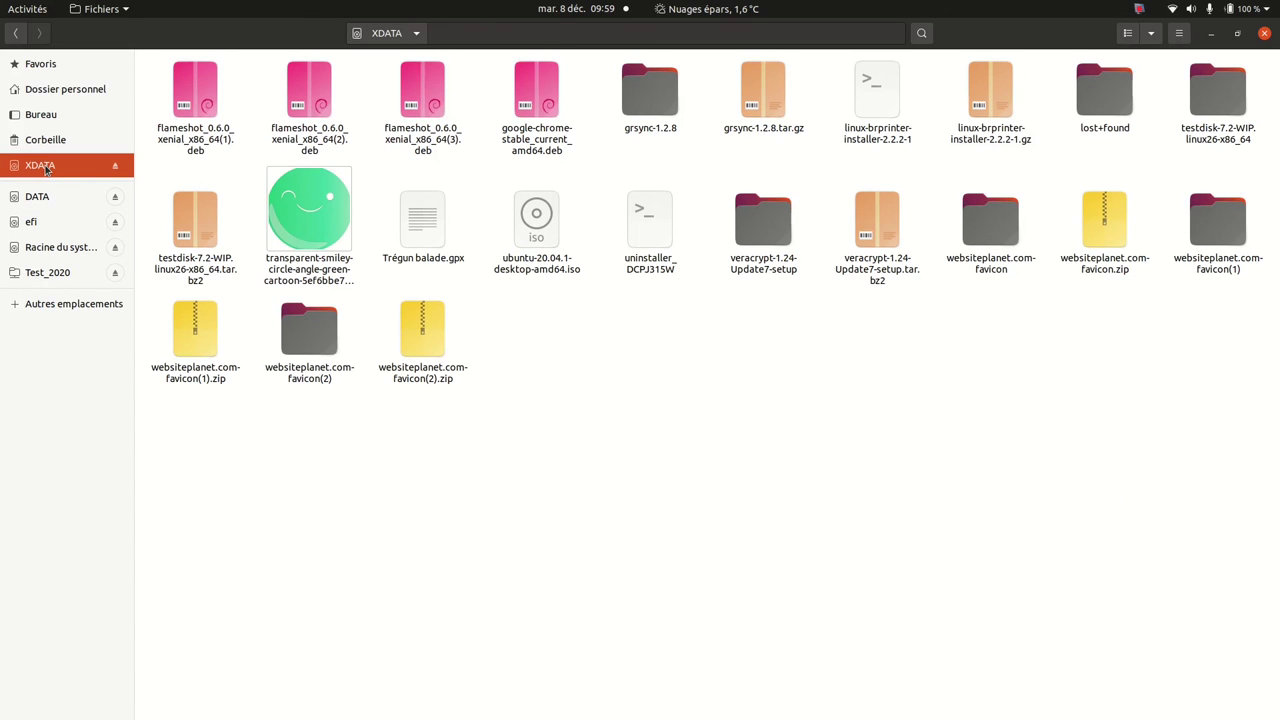
{"action": "right_click", "coordinate": [295, 218]}
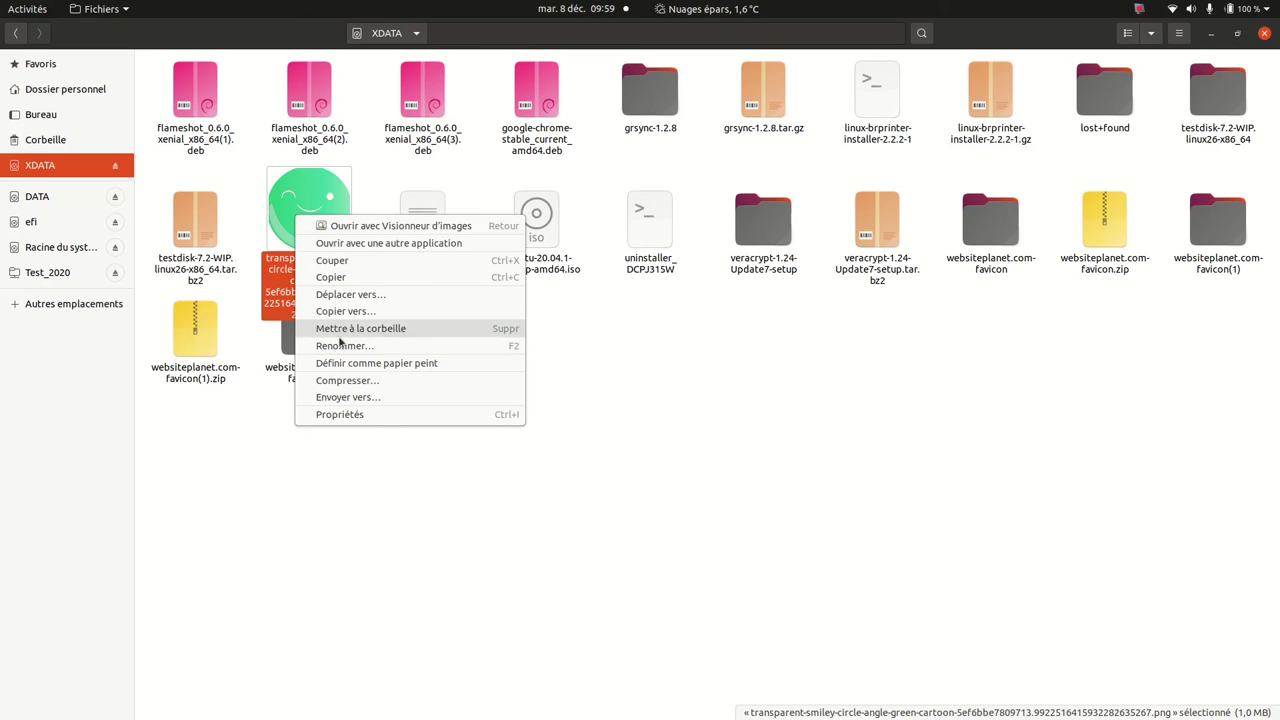
{"action": "left_click", "coordinate": [389, 519]}
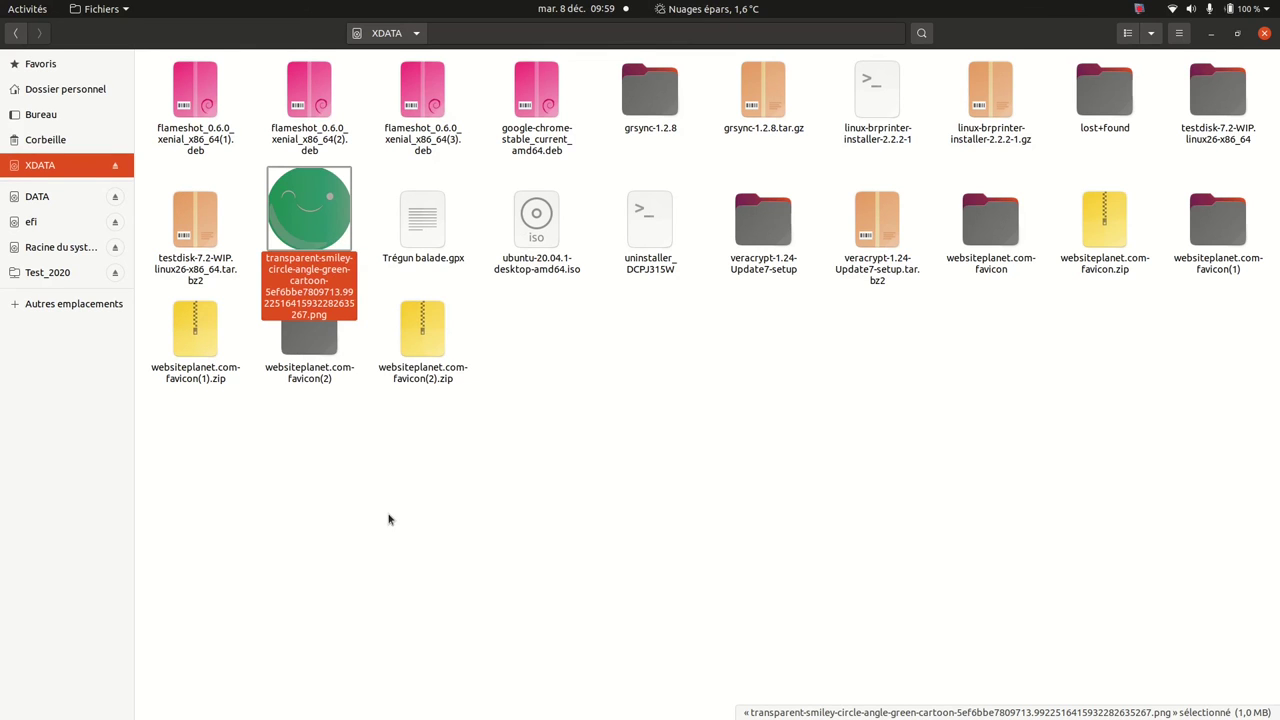
{"action": "right_click", "coordinate": [611, 418]}
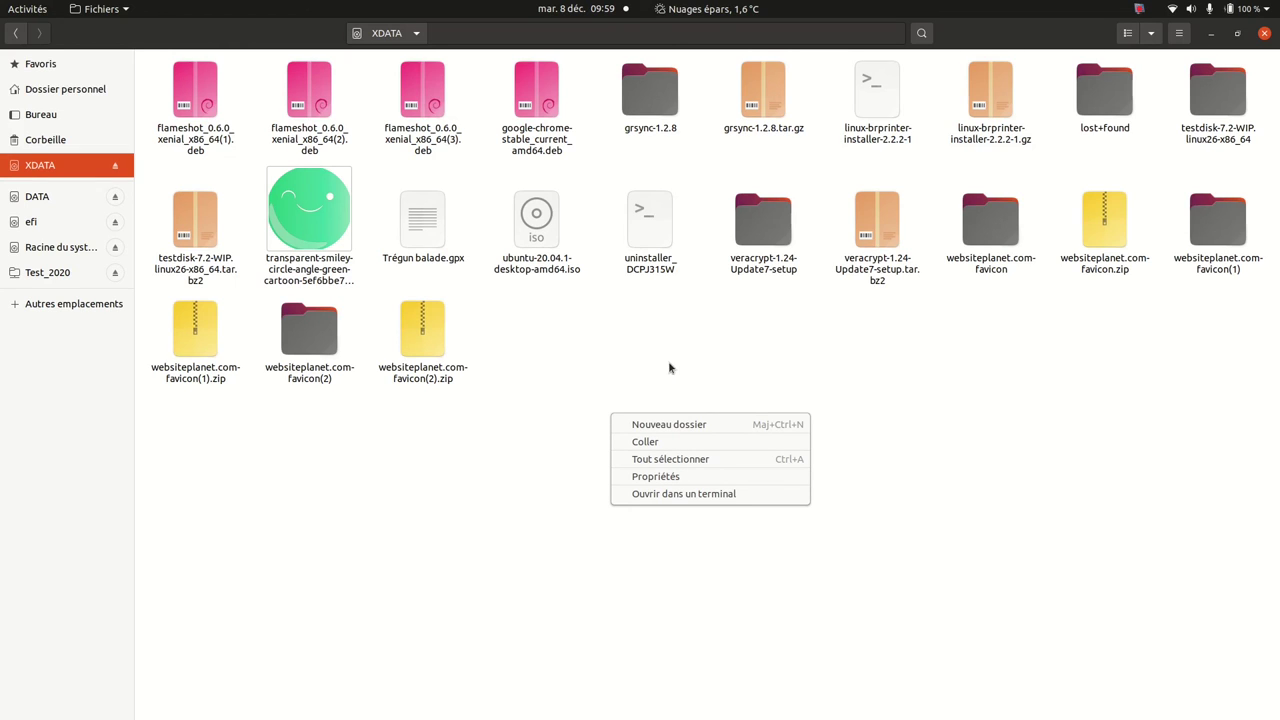
- Set both the owner and the group of the green smiley PNG to the personal user account in its permissions
{"action": "left_click", "coordinate": [289, 221]}
{"action": "right_click", "coordinate": [289, 221]}
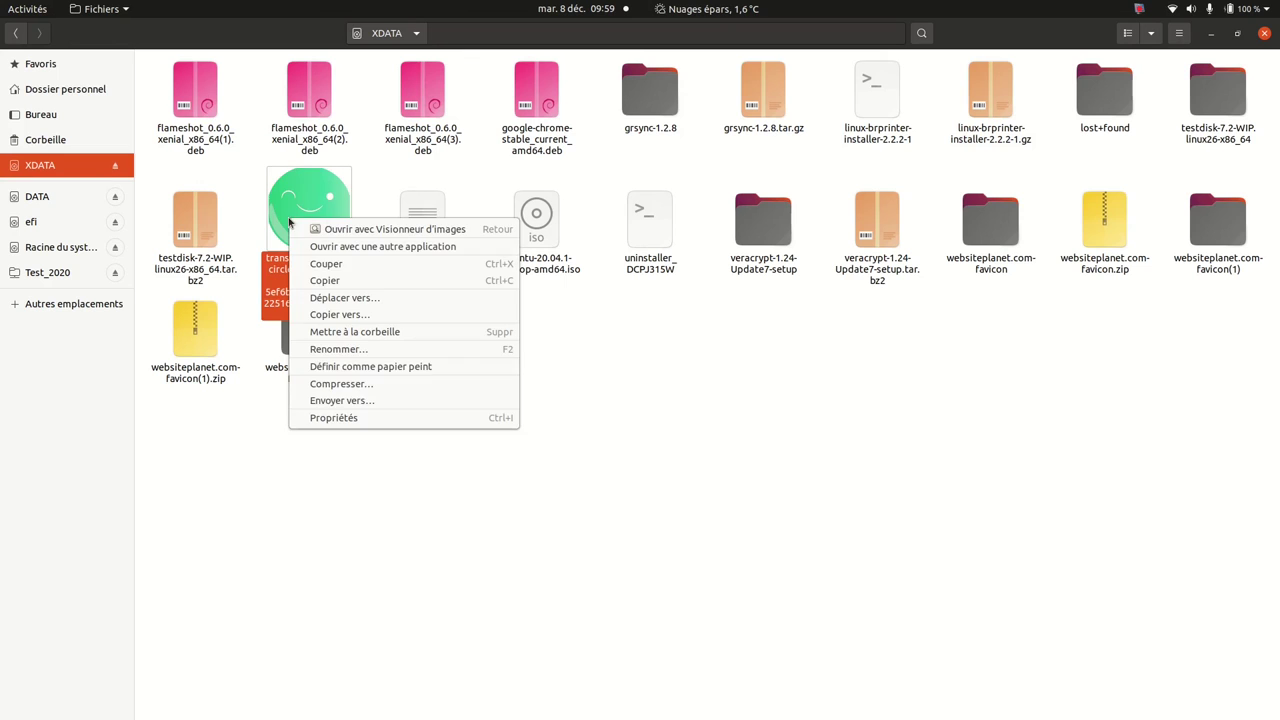
{"action": "left_click", "coordinate": [341, 417]}
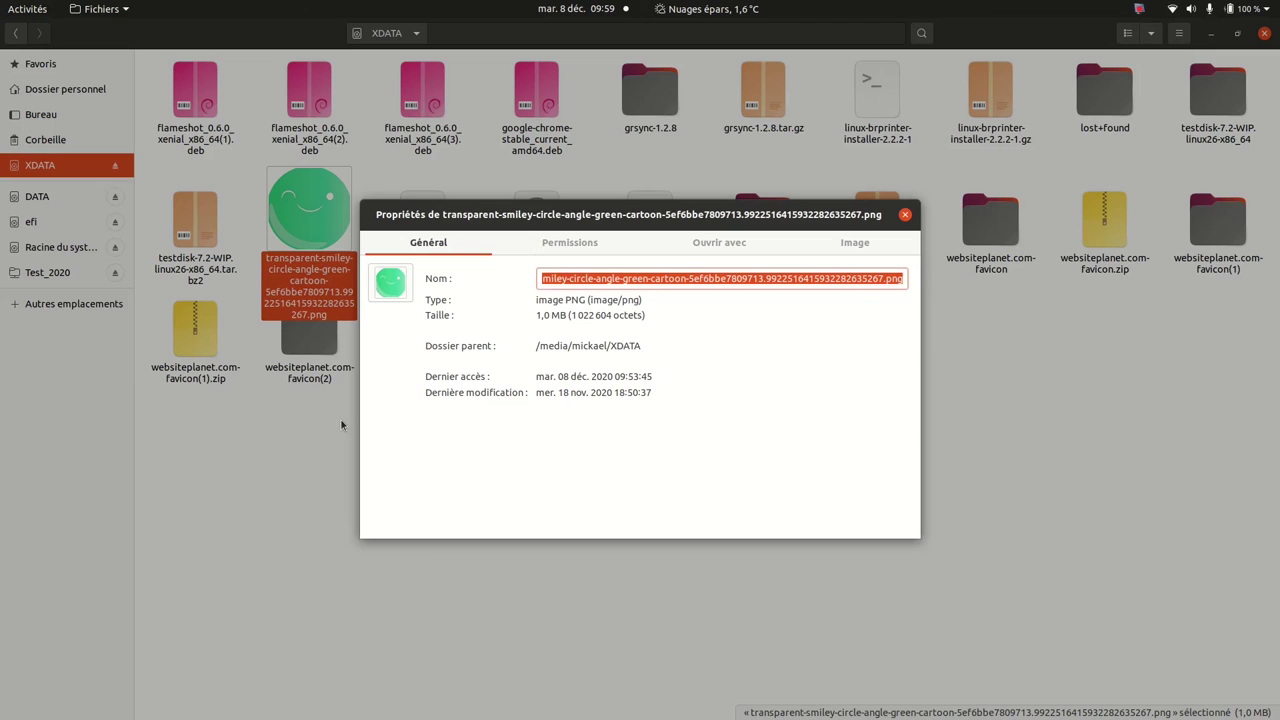
{"action": "left_click", "coordinate": [572, 244]}
{"action": "left_click", "coordinate": [560, 280]}
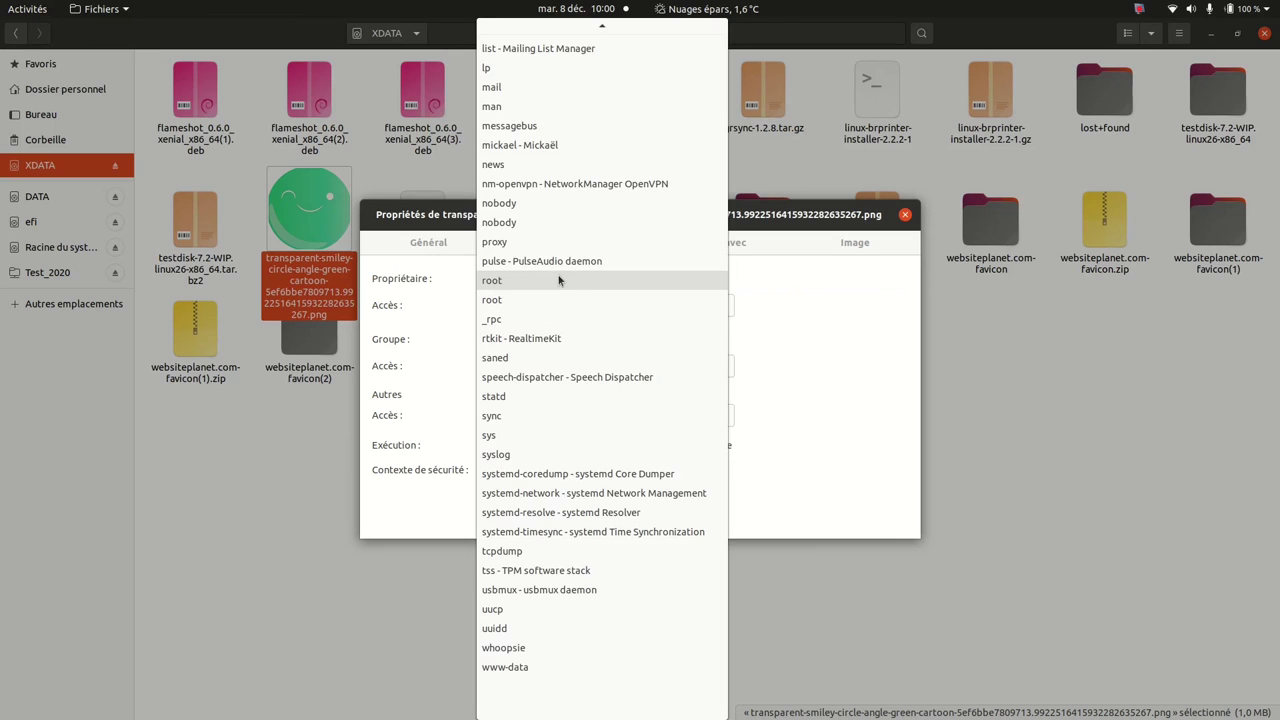
{"action": "left_click", "coordinate": [523, 148]}
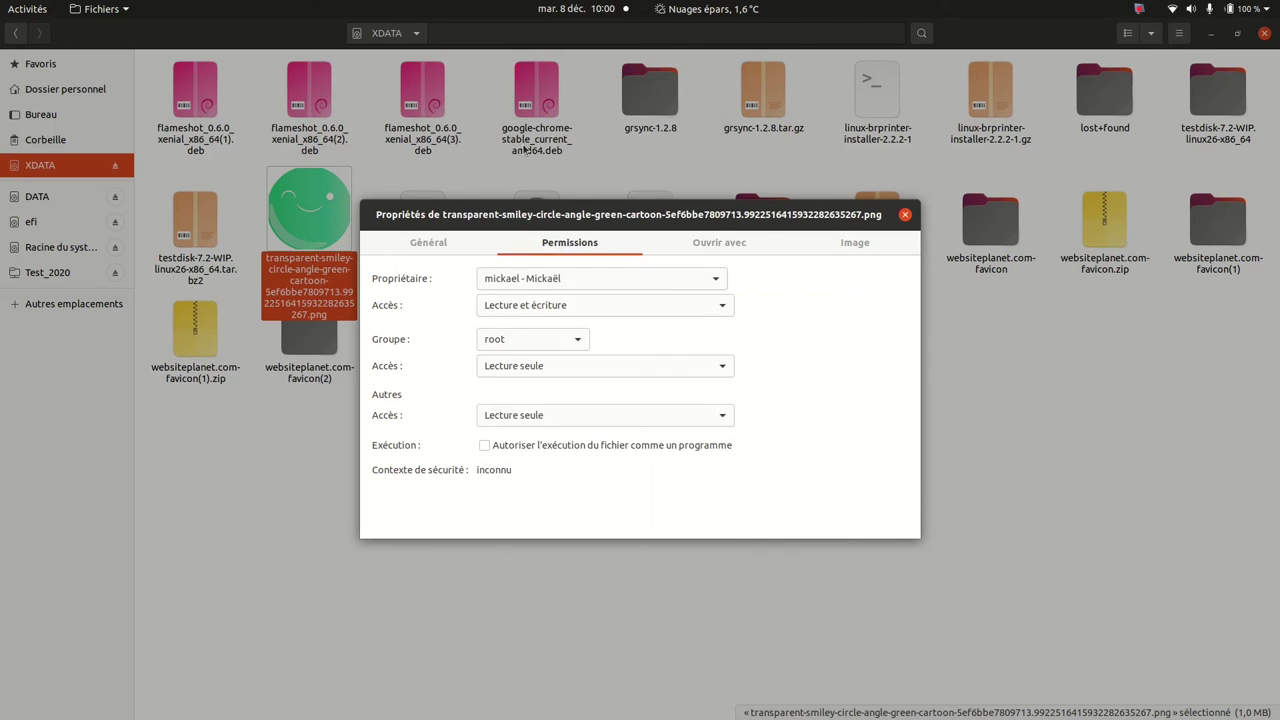
{"action": "left_click", "coordinate": [527, 342]}
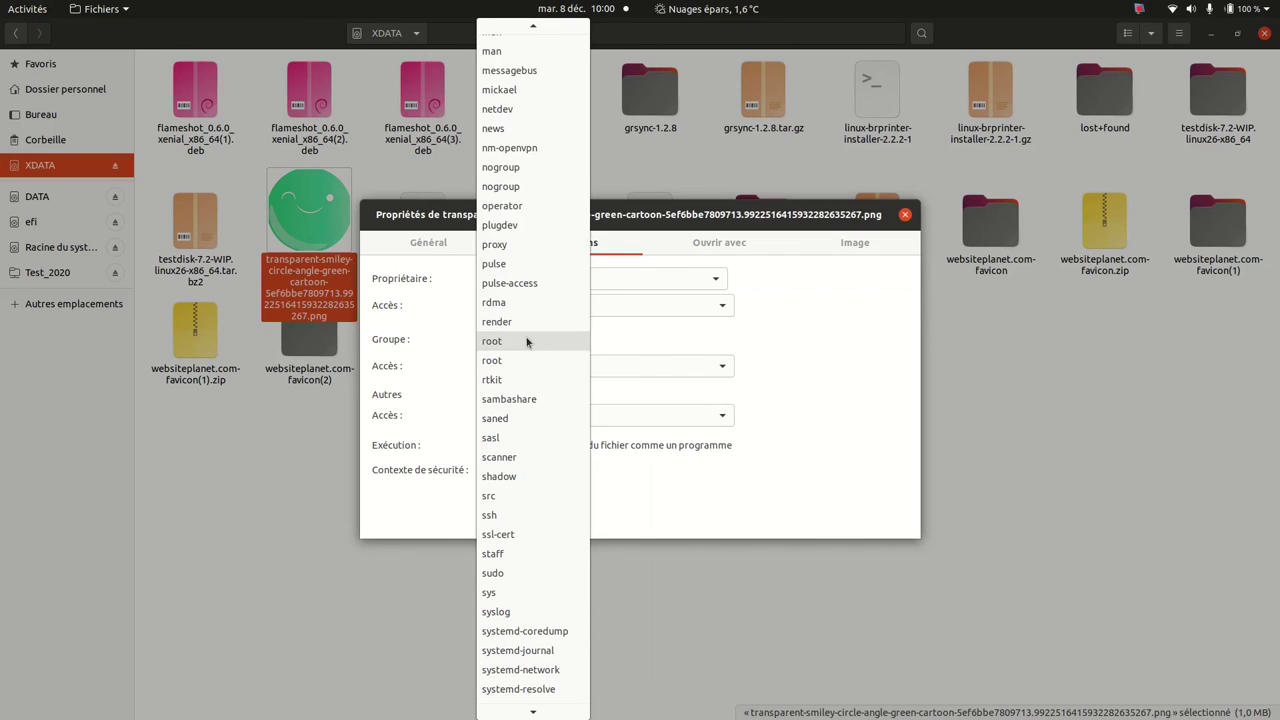
{"action": "left_click", "coordinate": [500, 92]}
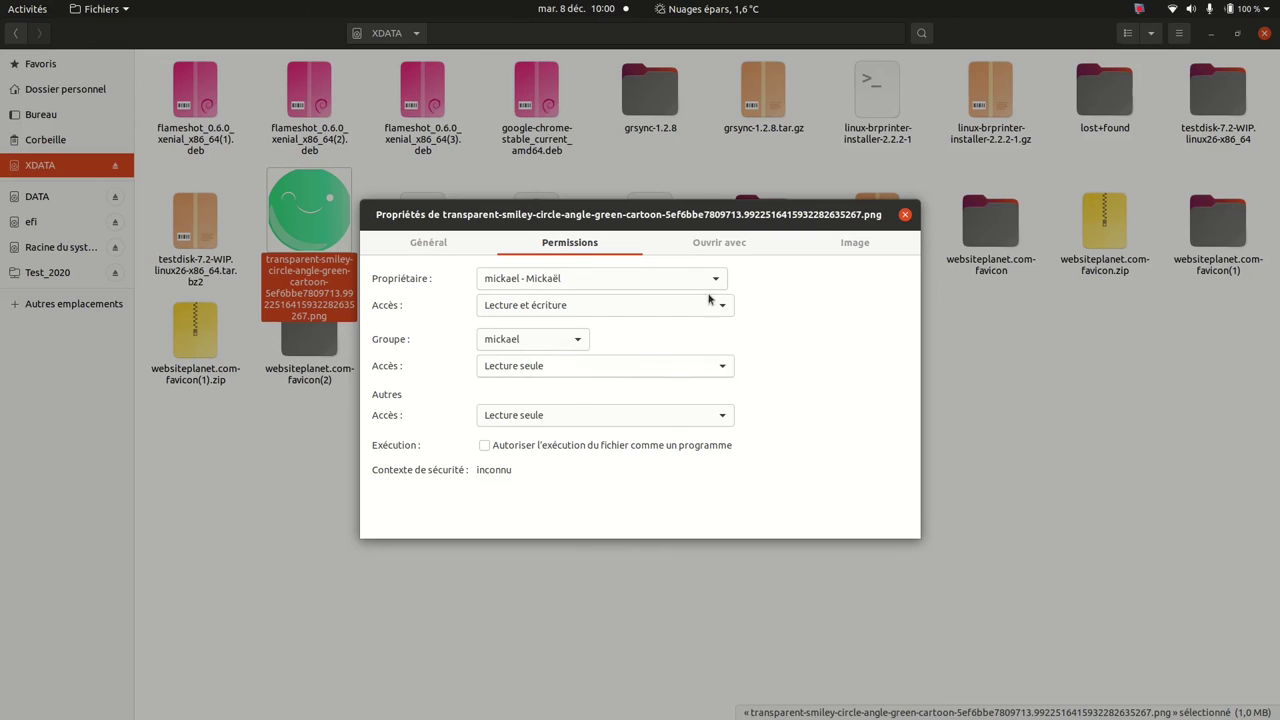
{"action": "left_click", "coordinate": [905, 216]}
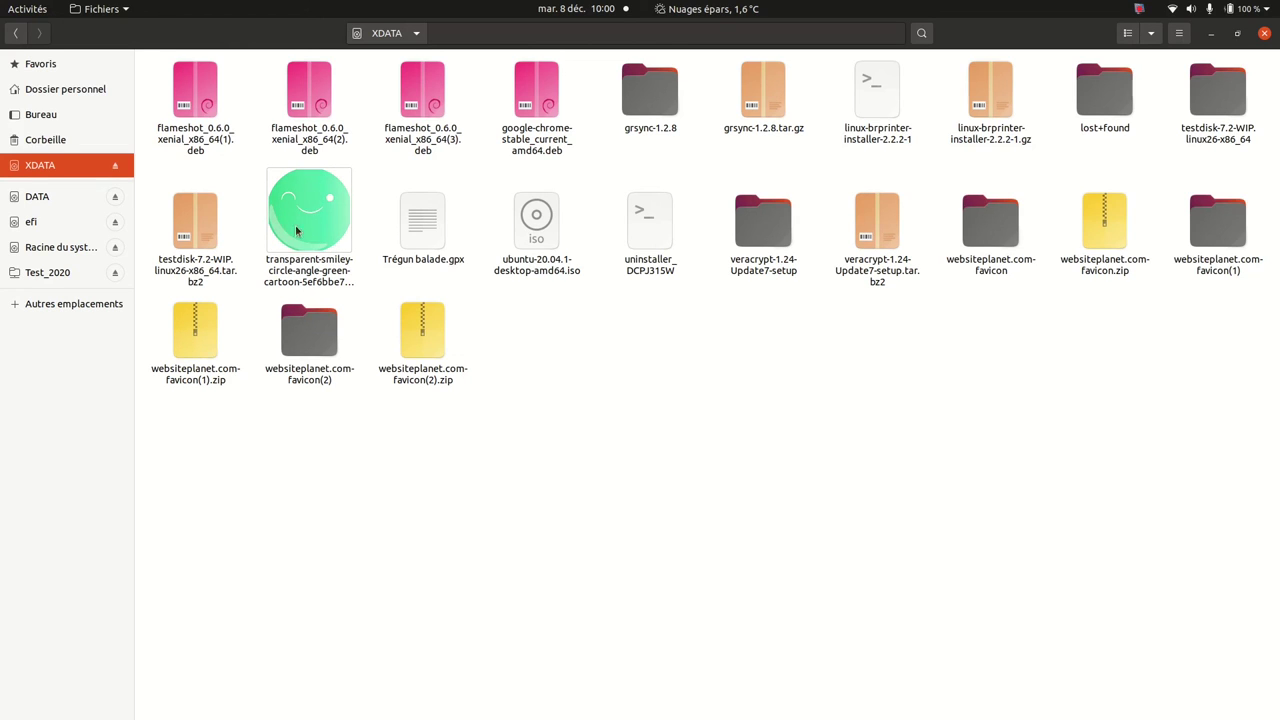
- Set both the owner and the group of the XDATA drive to the personal user account in its permissions
{"action": "right_click", "coordinate": [47, 168]}
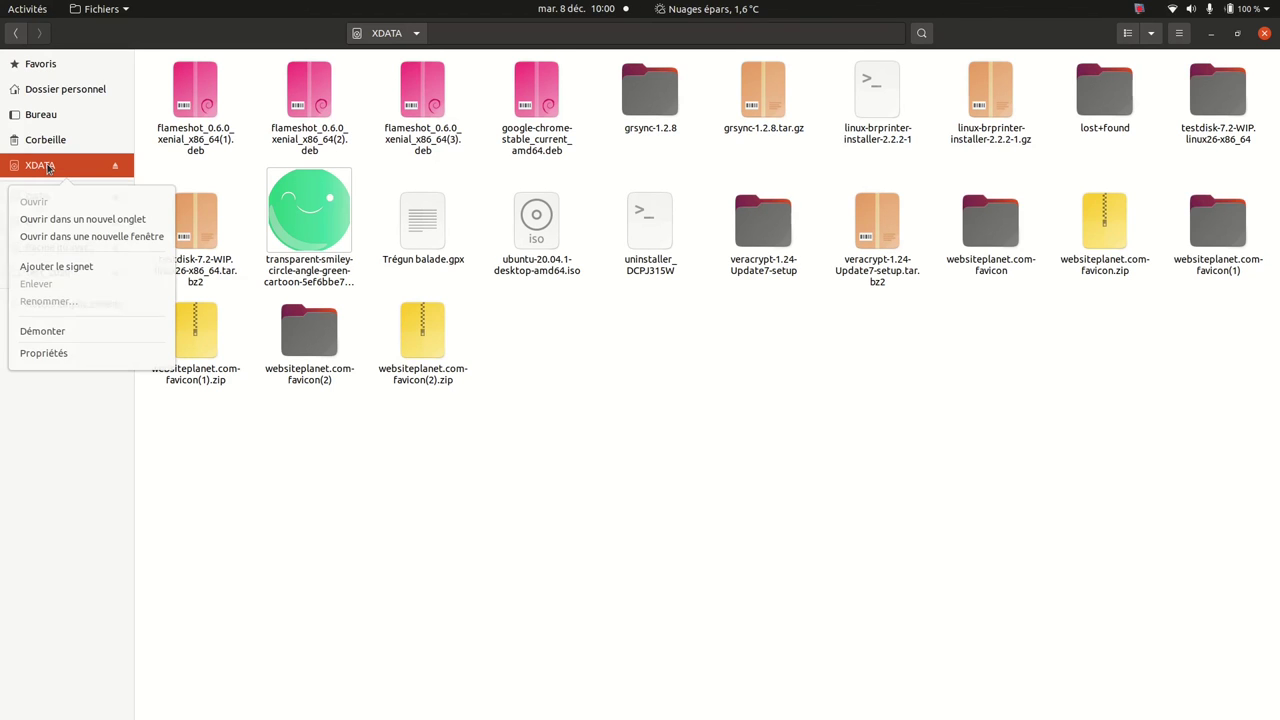
{"action": "left_click", "coordinate": [81, 355]}
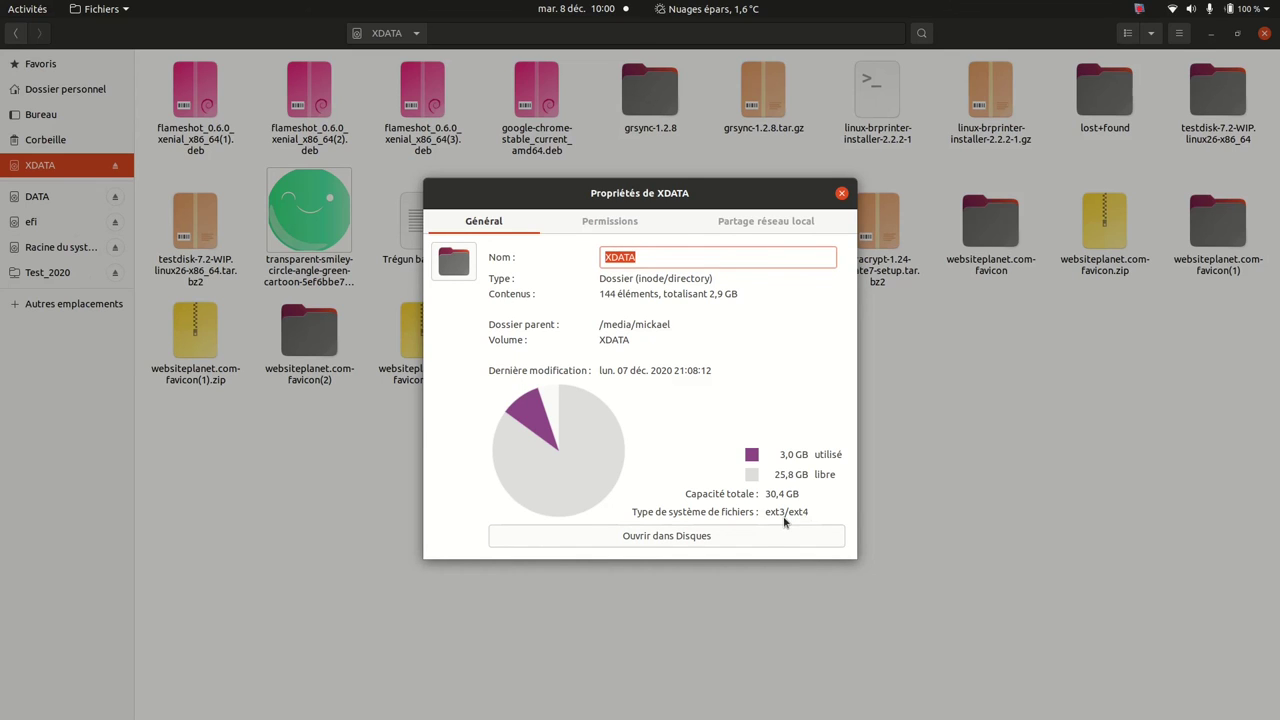
{"action": "left_click", "coordinate": [620, 222]}
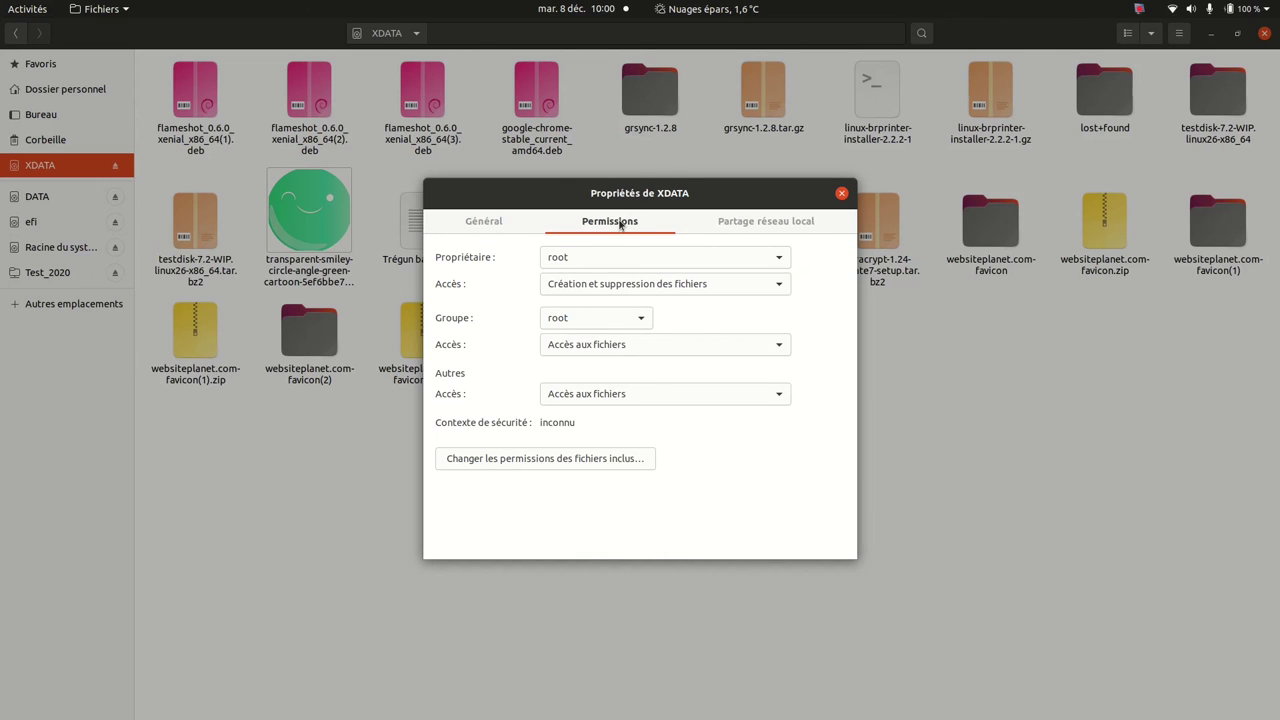
{"action": "left_click", "coordinate": [604, 259]}
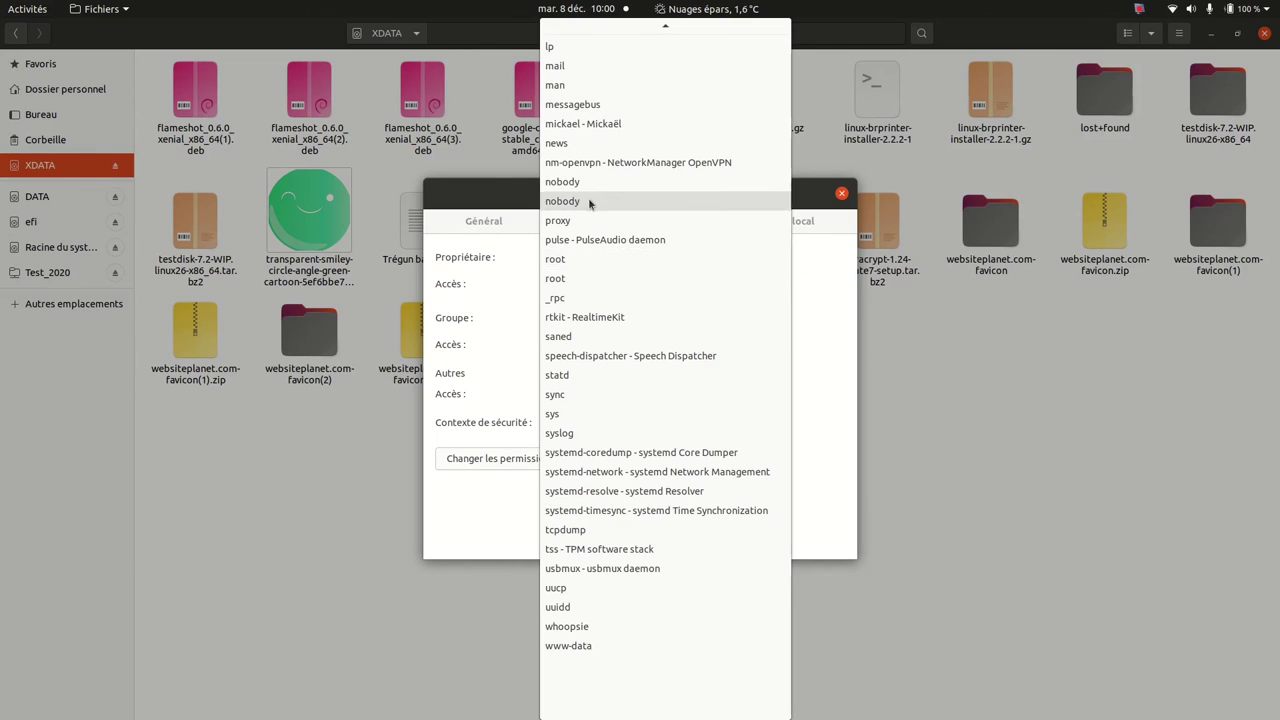
{"action": "left_click", "coordinate": [590, 123]}
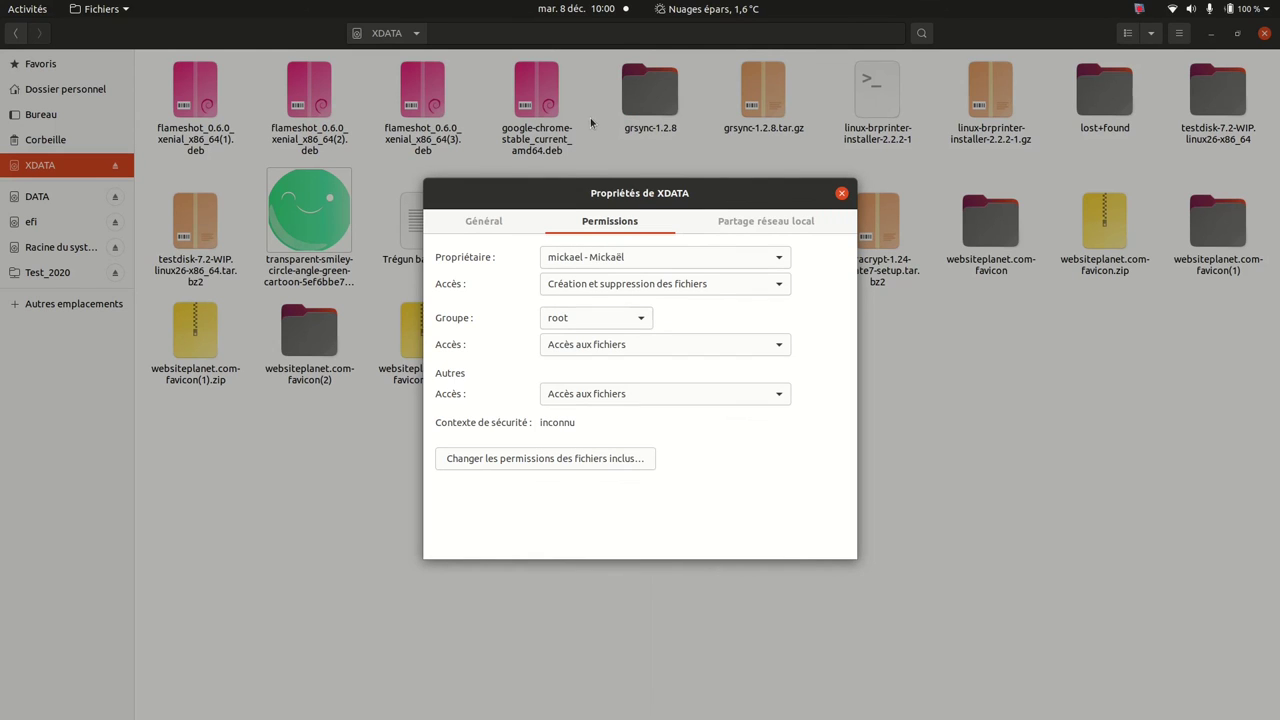
{"action": "left_click", "coordinate": [596, 320]}
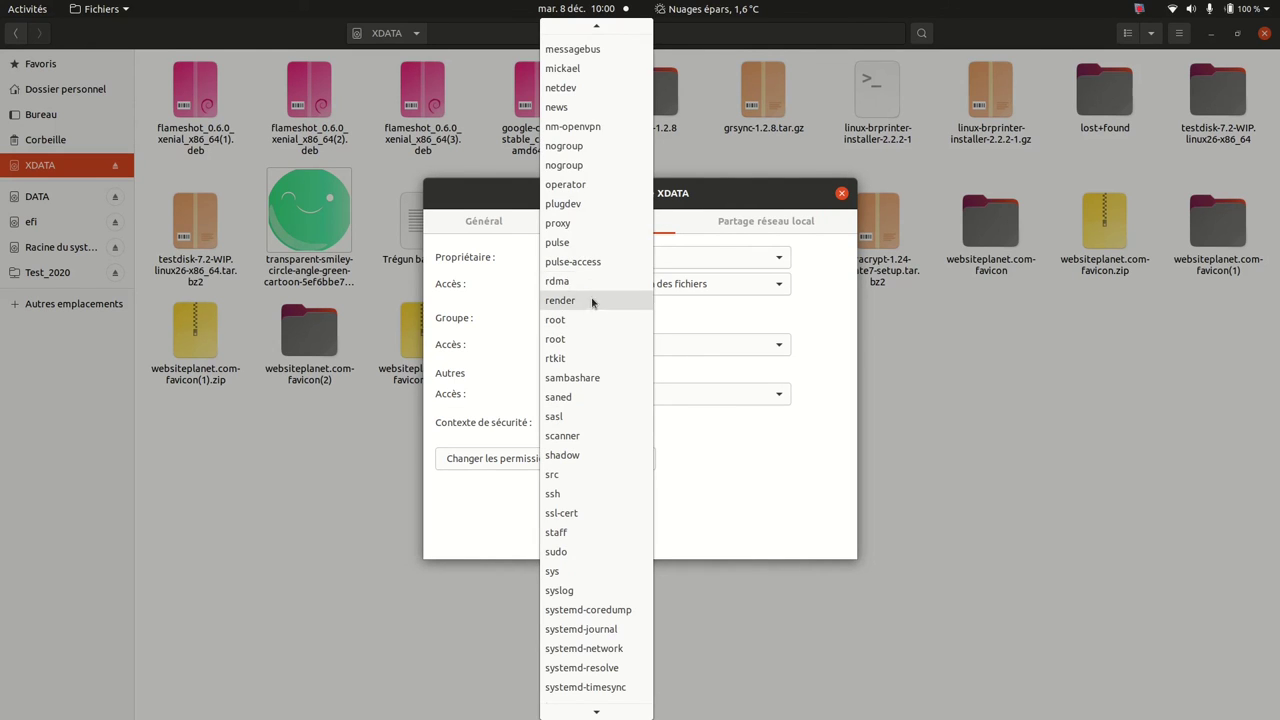
{"action": "left_click", "coordinate": [582, 72]}
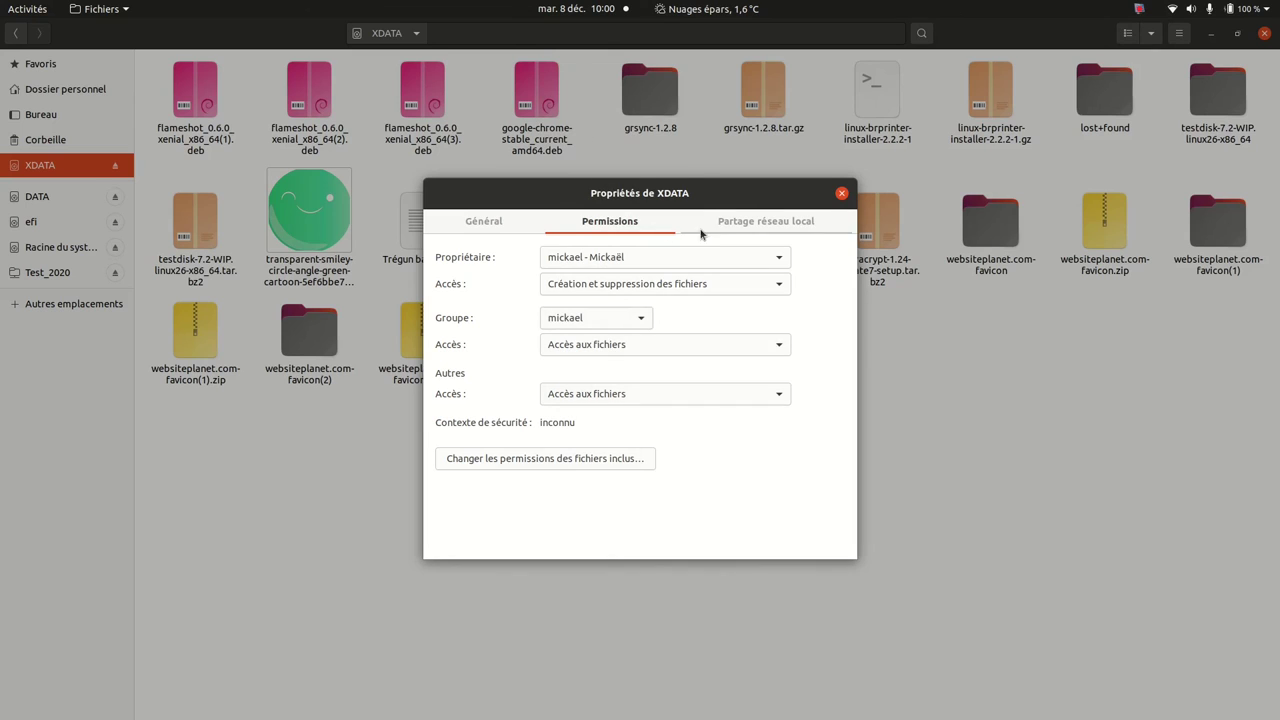
- Apply to XDATA's enclosed items read-write files and create-delete folders for the owner, read-only files and folder access for group and others, and close the properties
{"action": "left_click", "coordinate": [546, 460]}
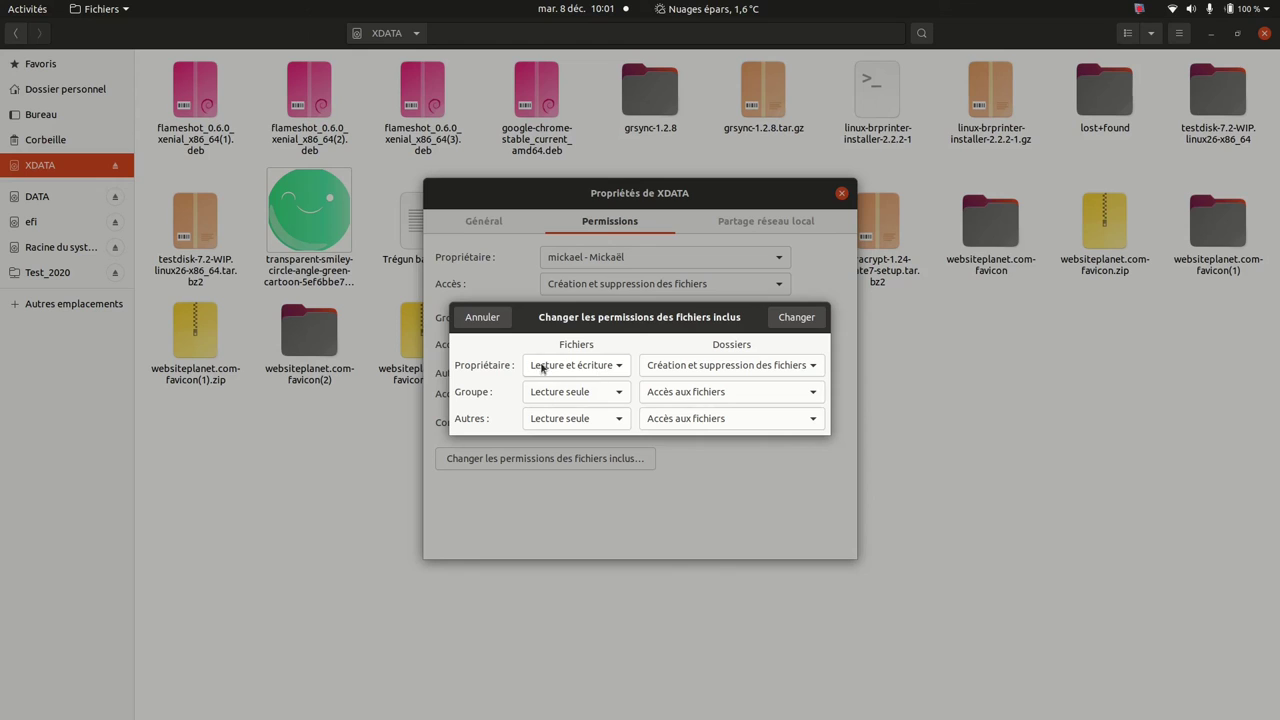
{"action": "left_click", "coordinate": [797, 318]}
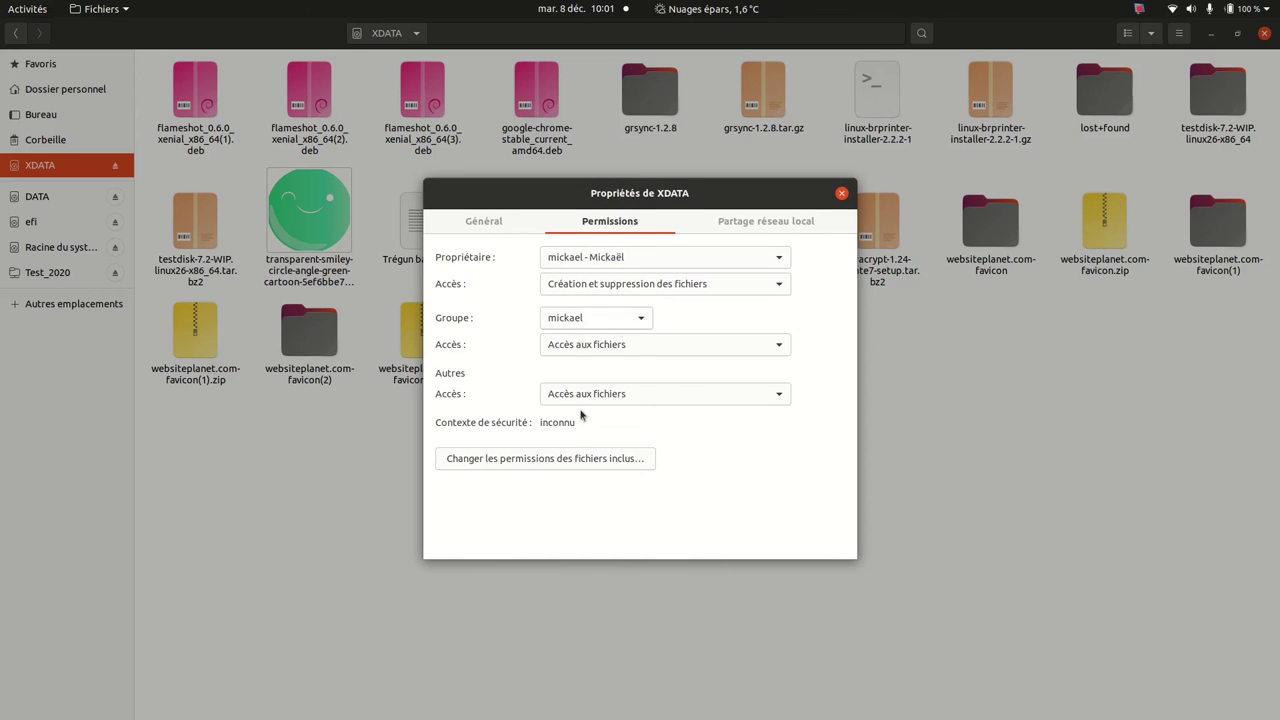
{"action": "left_click", "coordinate": [841, 194]}
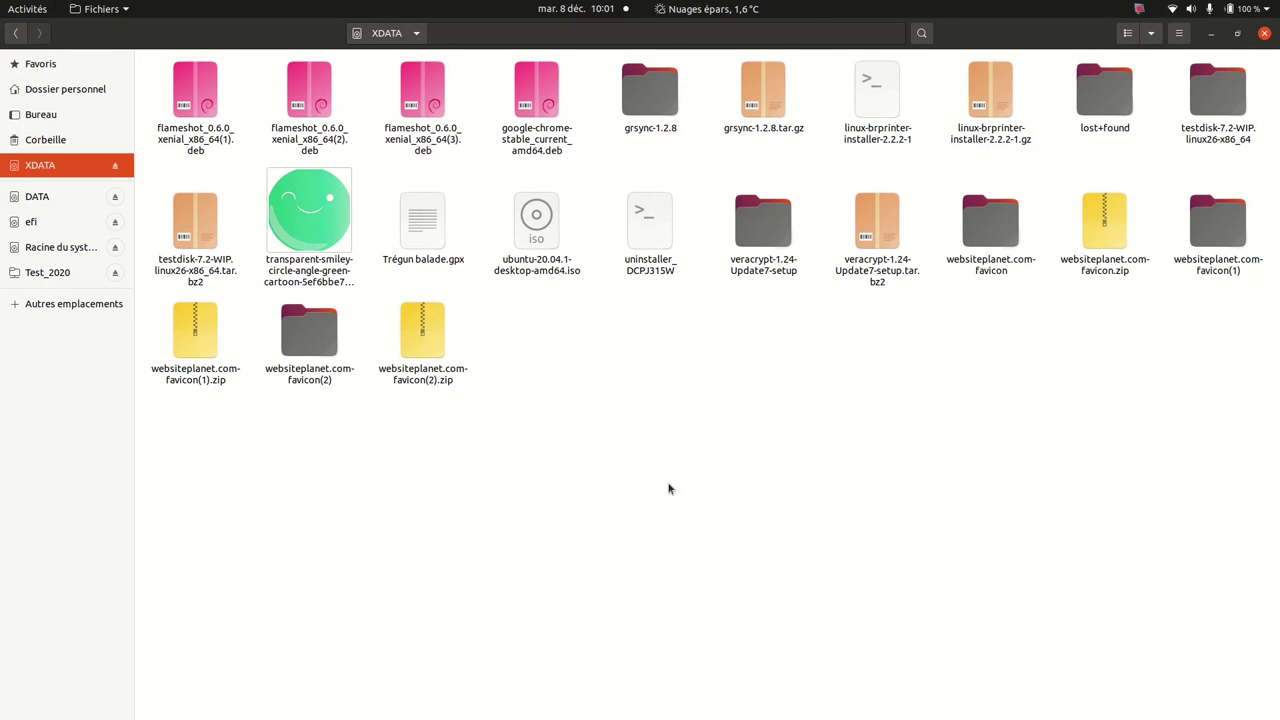
- Set both the owner and the group of the grsync-1.2.8 folder to the personal user account in its permissions, and close its properties
{"action": "right_click", "coordinate": [637, 95]}
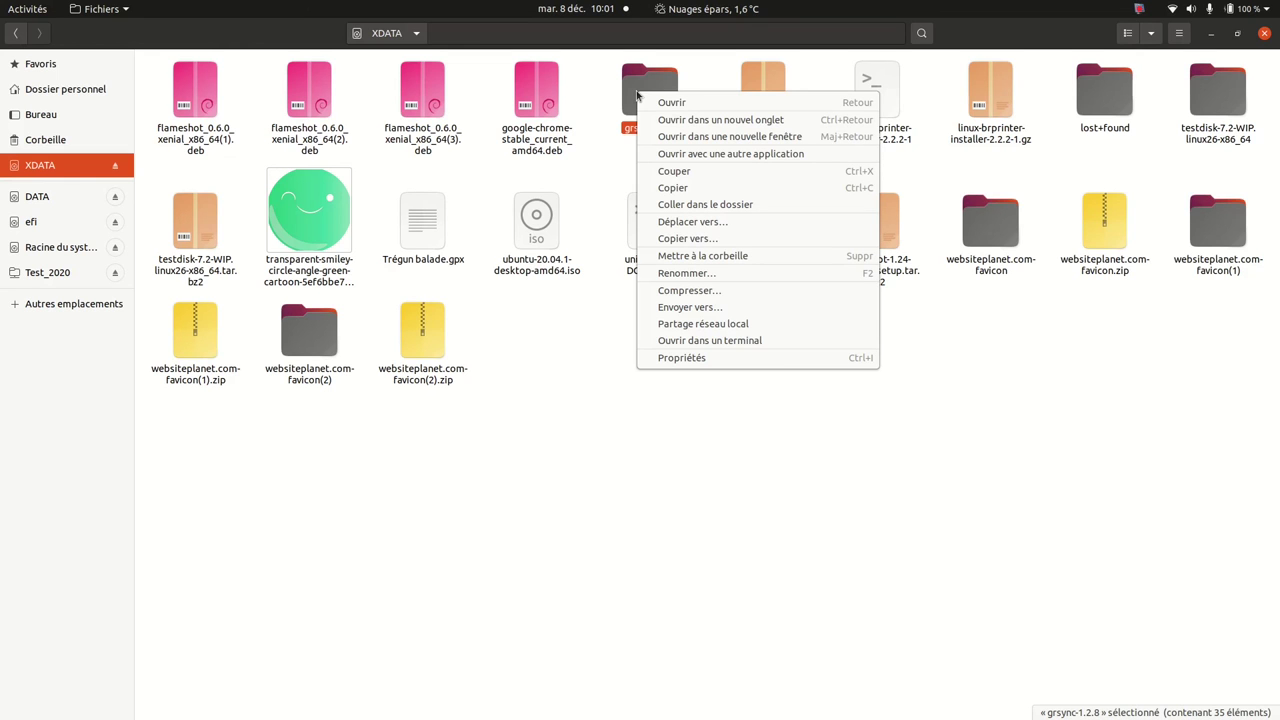
{"action": "left_click", "coordinate": [695, 358]}
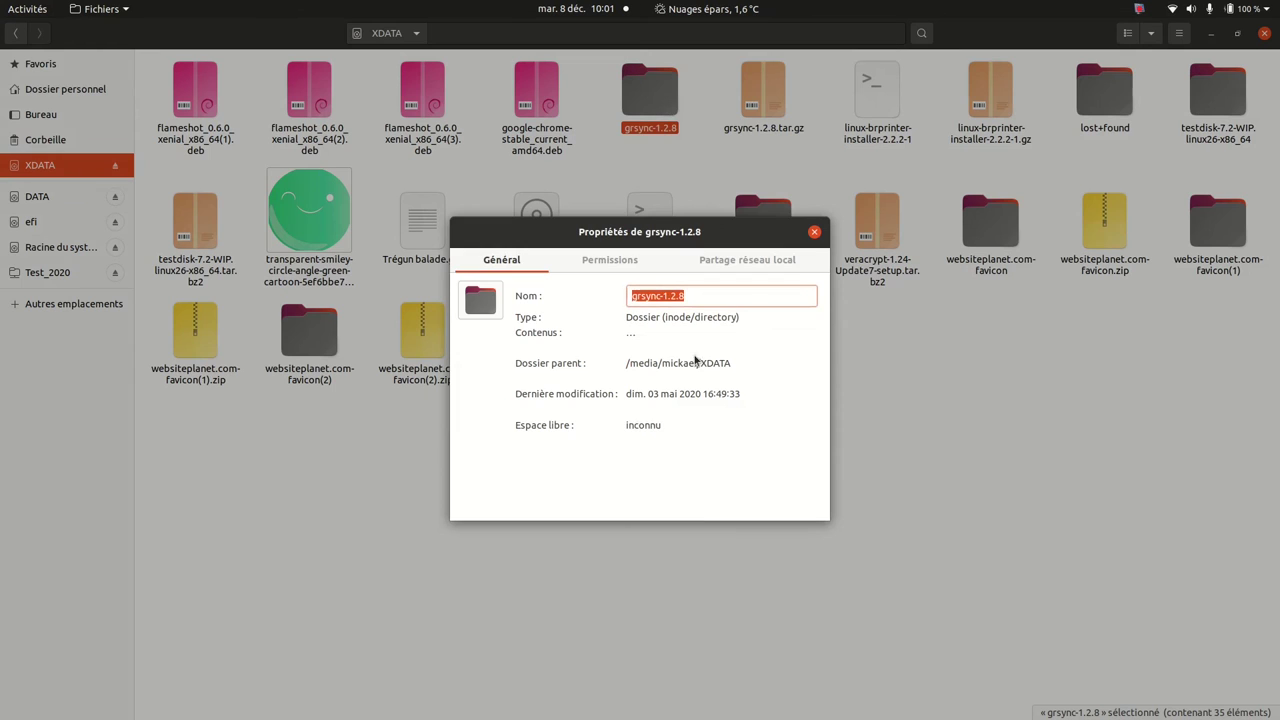
{"action": "left_click", "coordinate": [592, 259]}
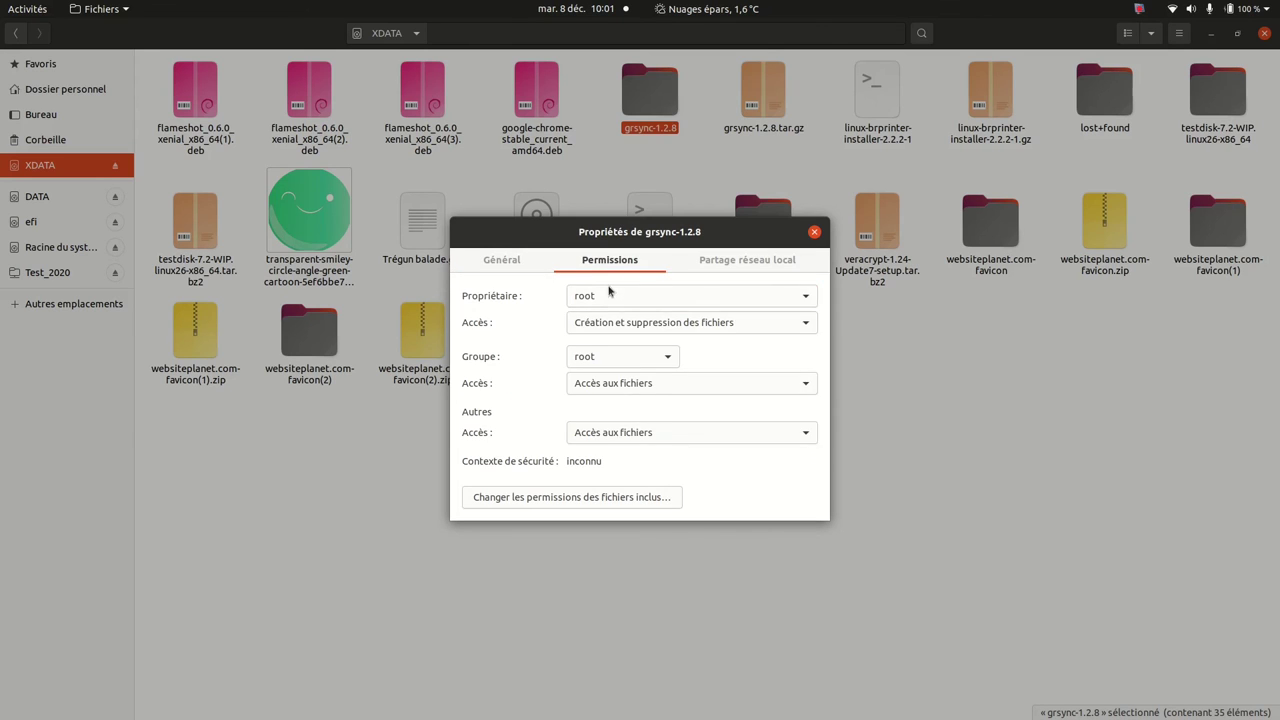
{"action": "left_click", "coordinate": [612, 294]}
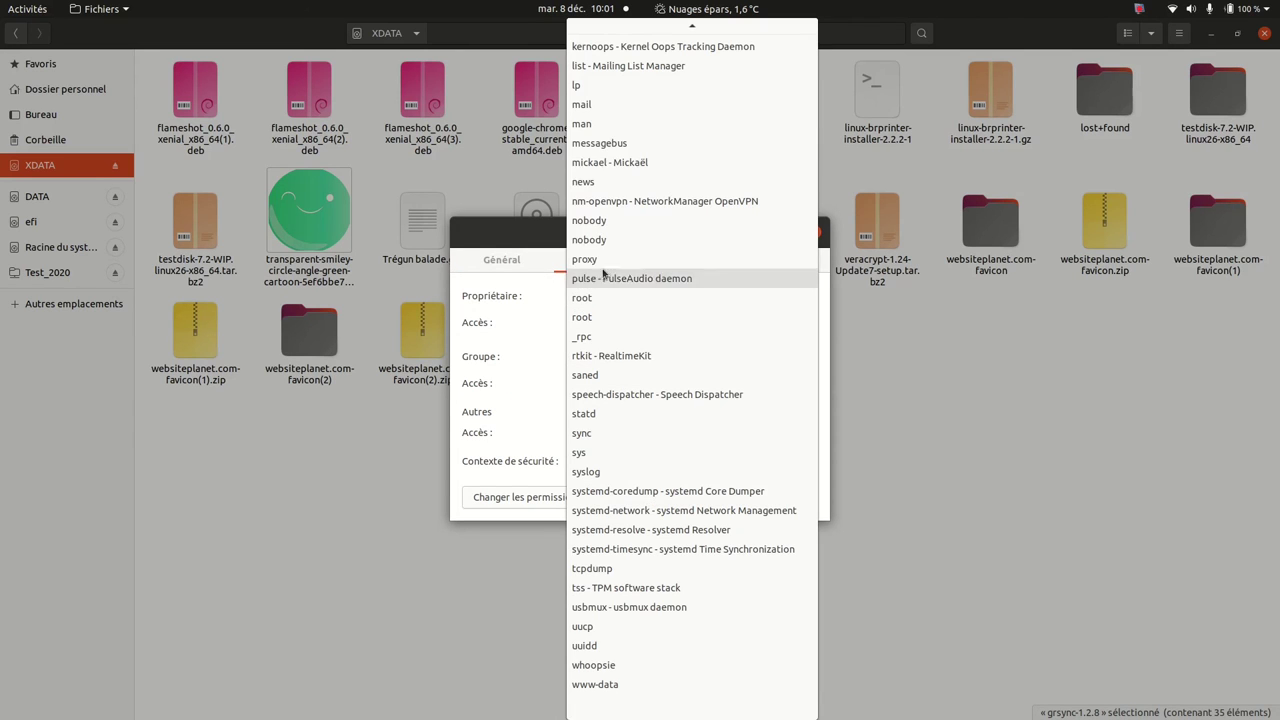
{"action": "left_click", "coordinate": [602, 163]}
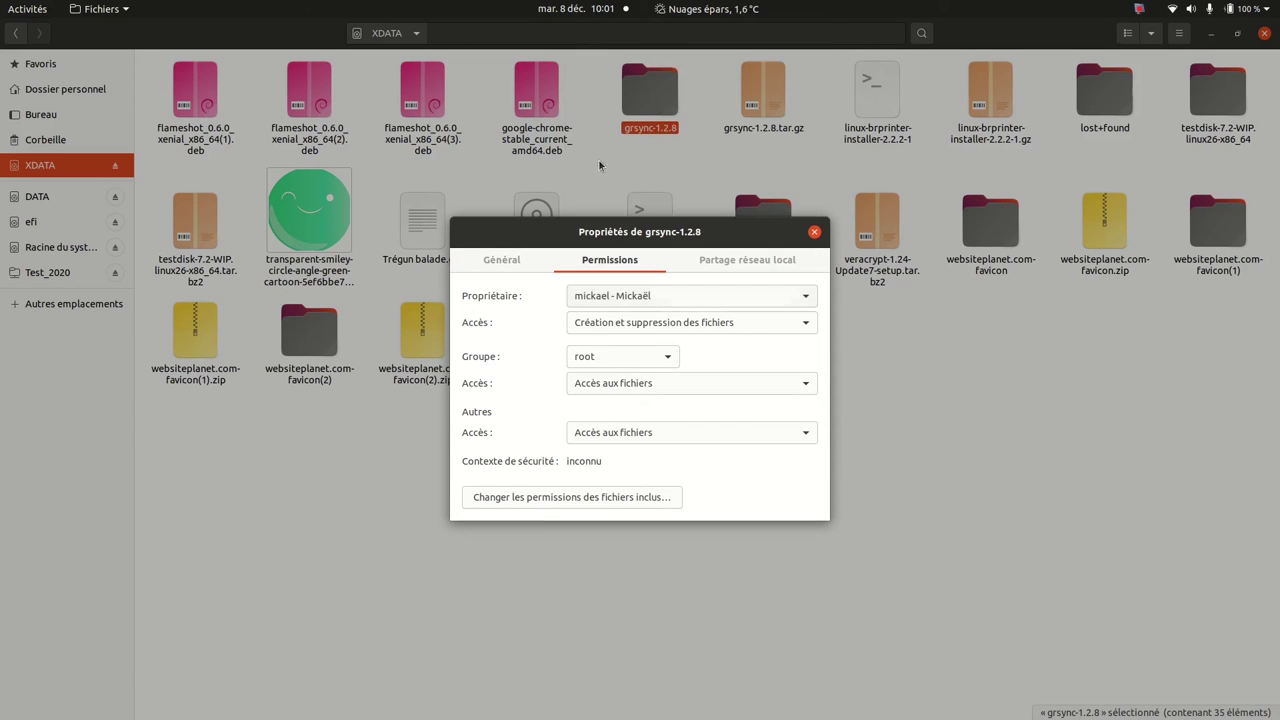
{"action": "left_click", "coordinate": [616, 360]}
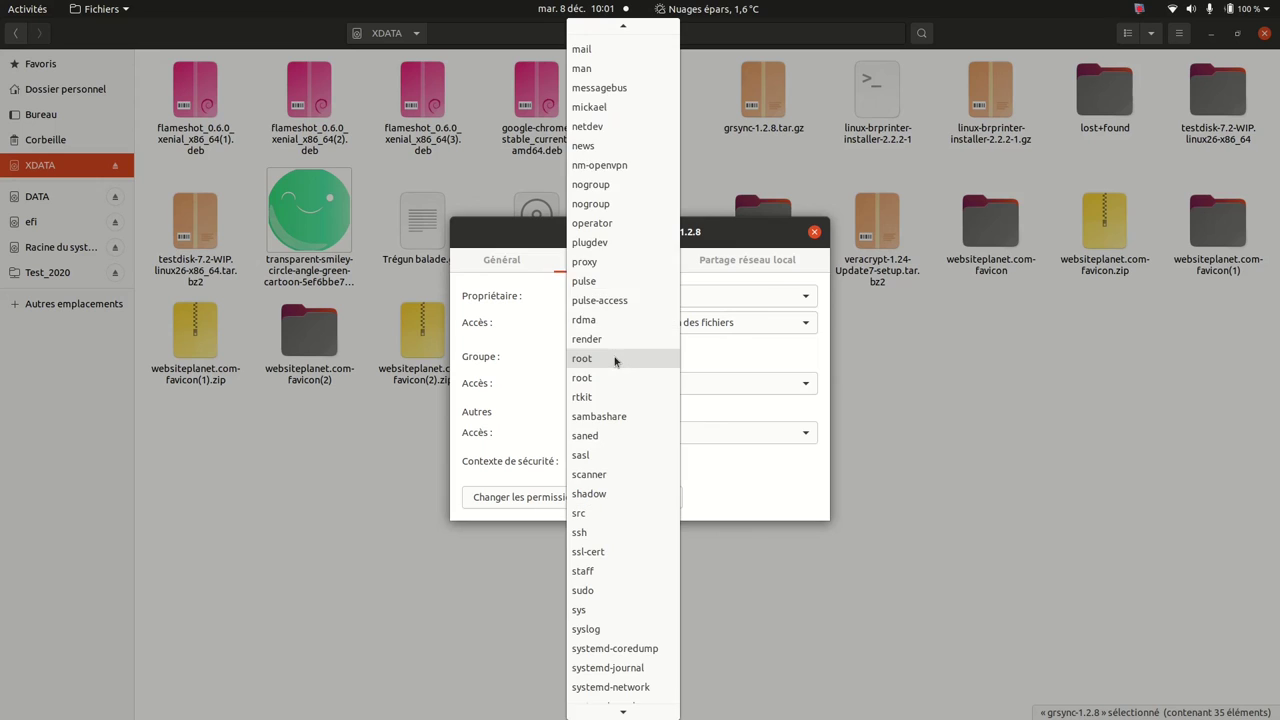
{"action": "left_click", "coordinate": [588, 107]}
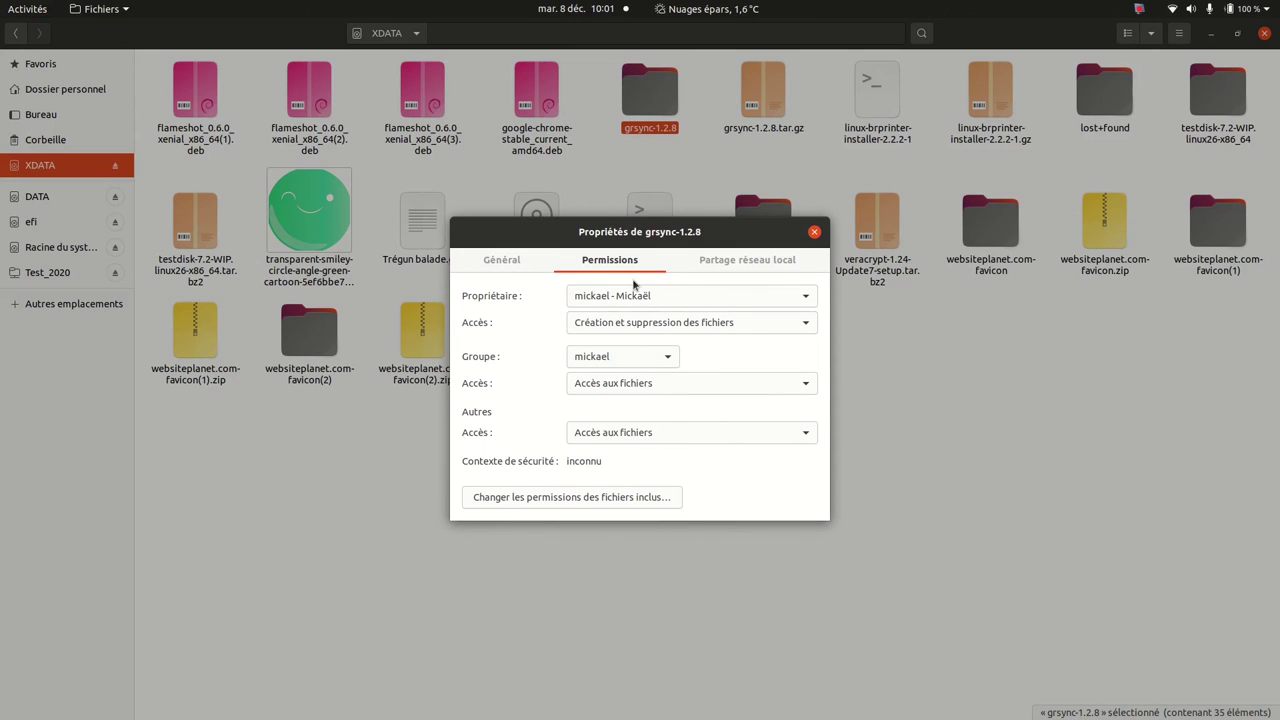
{"action": "left_click", "coordinate": [815, 233]}
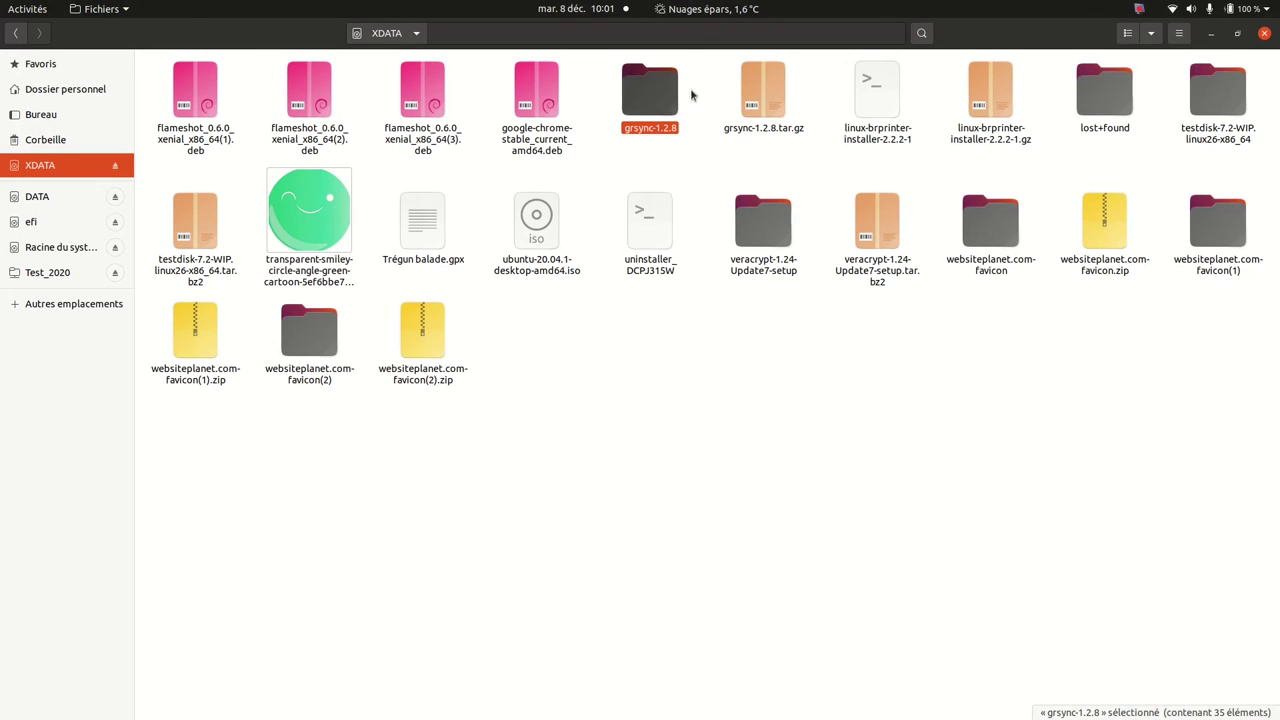
{"action": "left_click", "coordinate": [646, 492]}
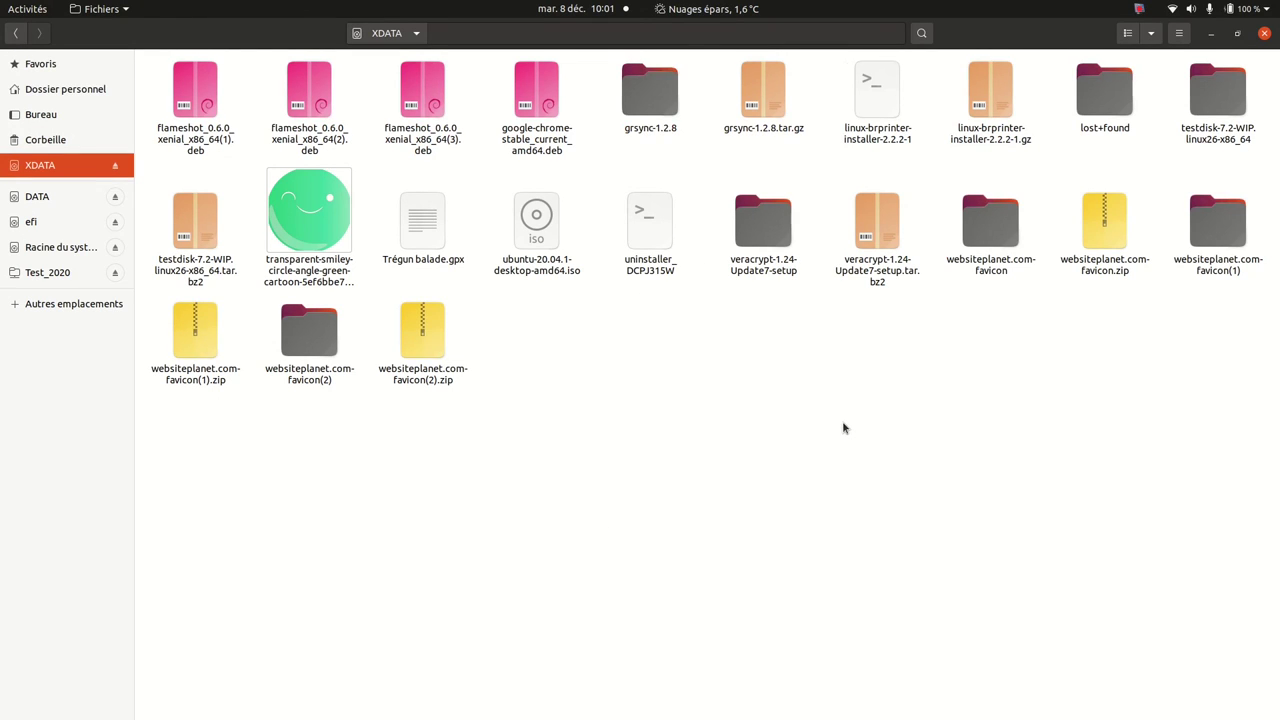
- Close the administrator file manager window and the terminal that launched it, ending the active process
{"action": "left_click", "coordinate": [1265, 35]}
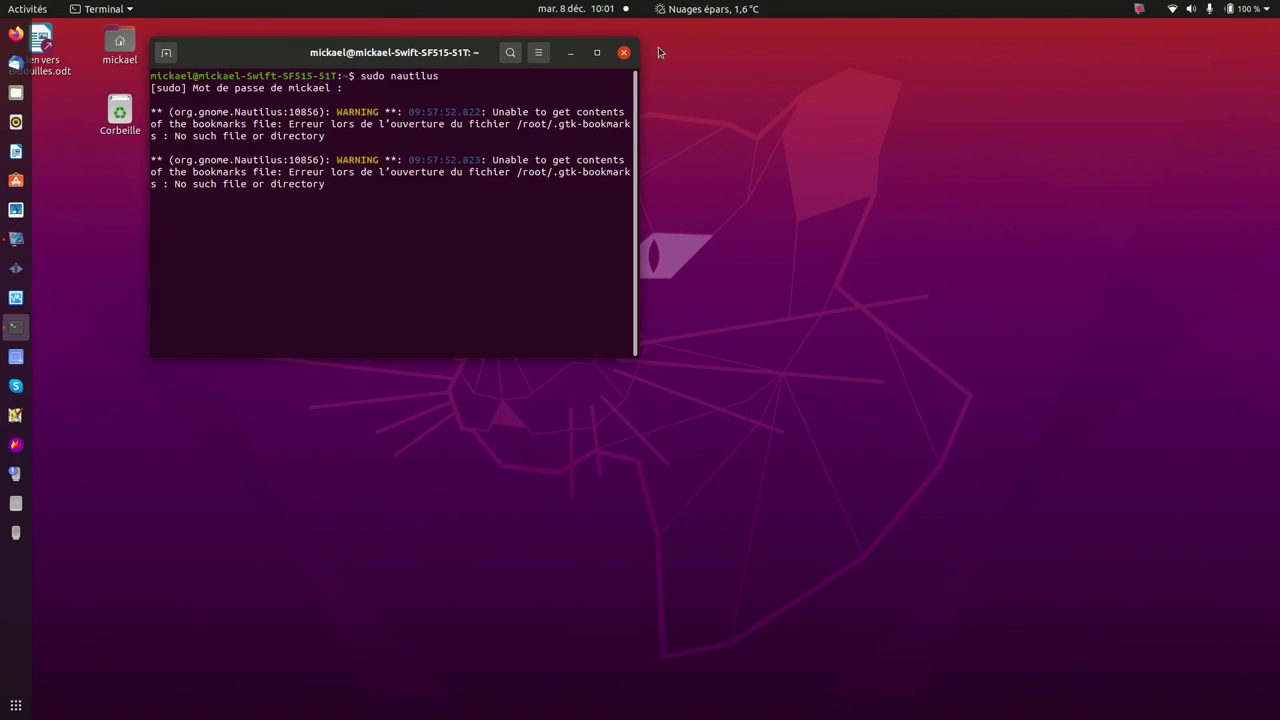
{"action": "left_click", "coordinate": [624, 53]}
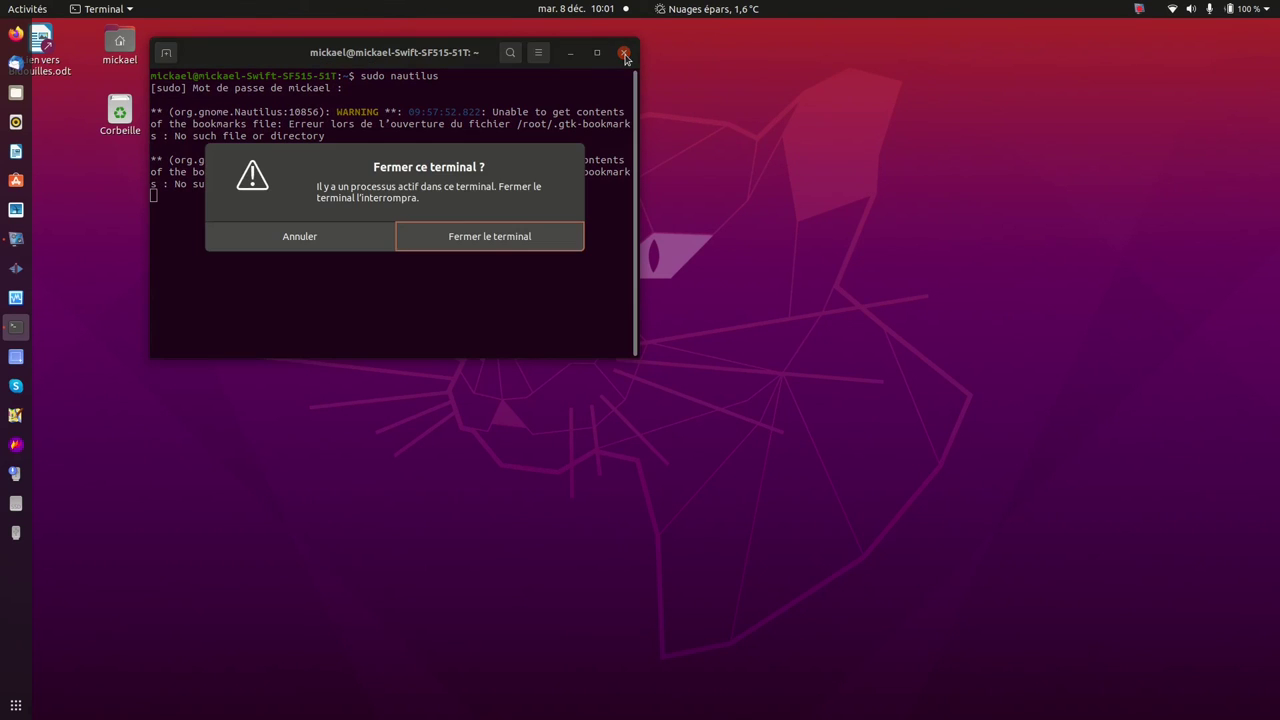
{"action": "left_click", "coordinate": [485, 240]}
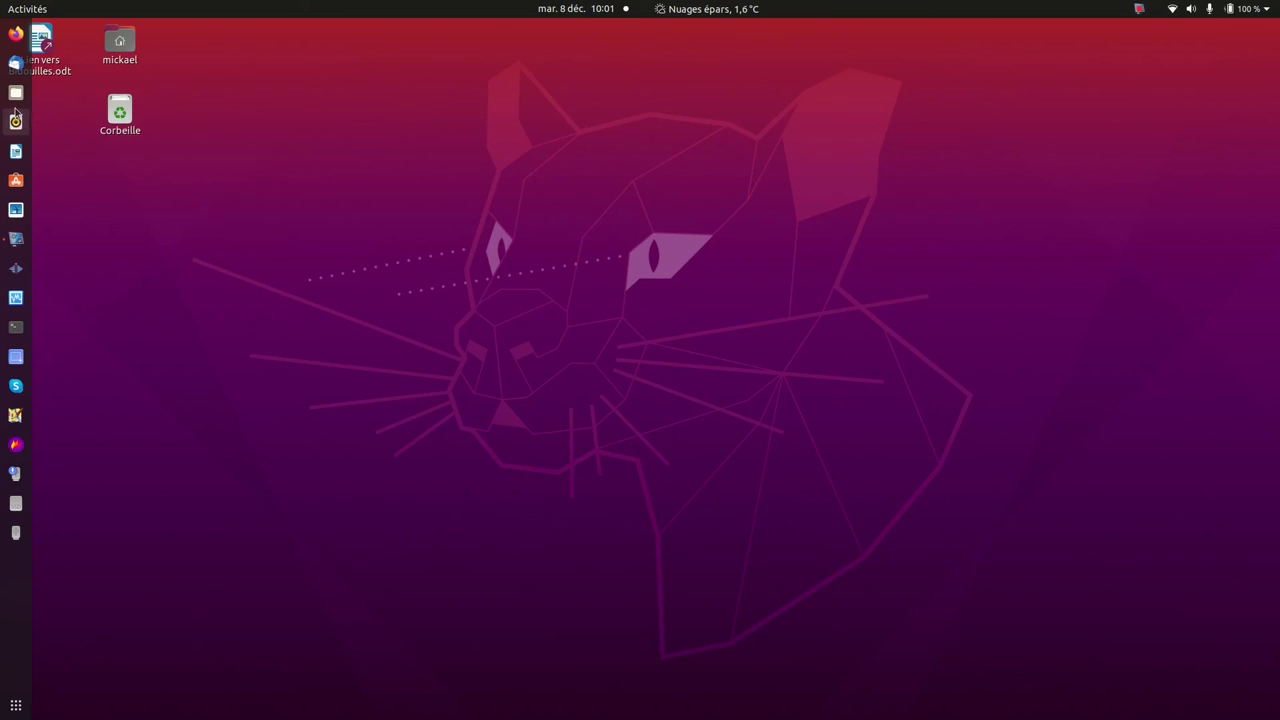
- Open the file manager as a regular user, go to the XDATA drive and check which actions are available for its empty area
{"action": "left_click", "coordinate": [16, 92]}
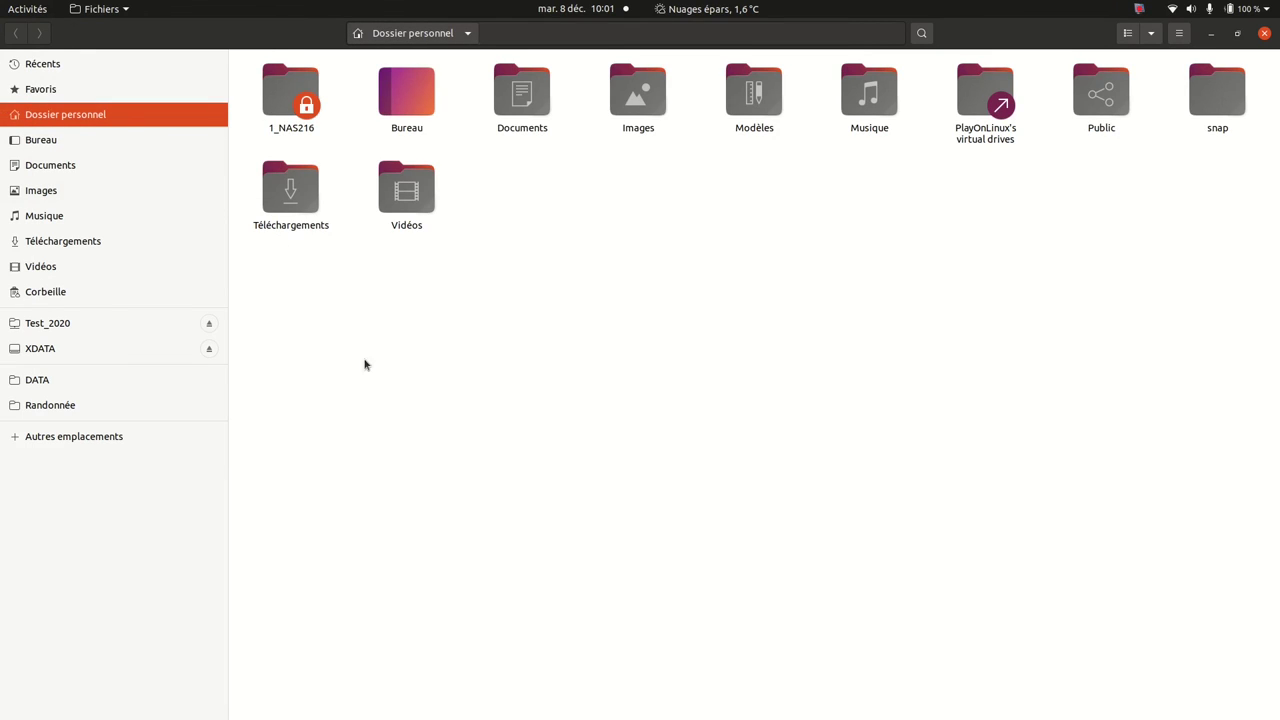
{"action": "left_click", "coordinate": [130, 343]}
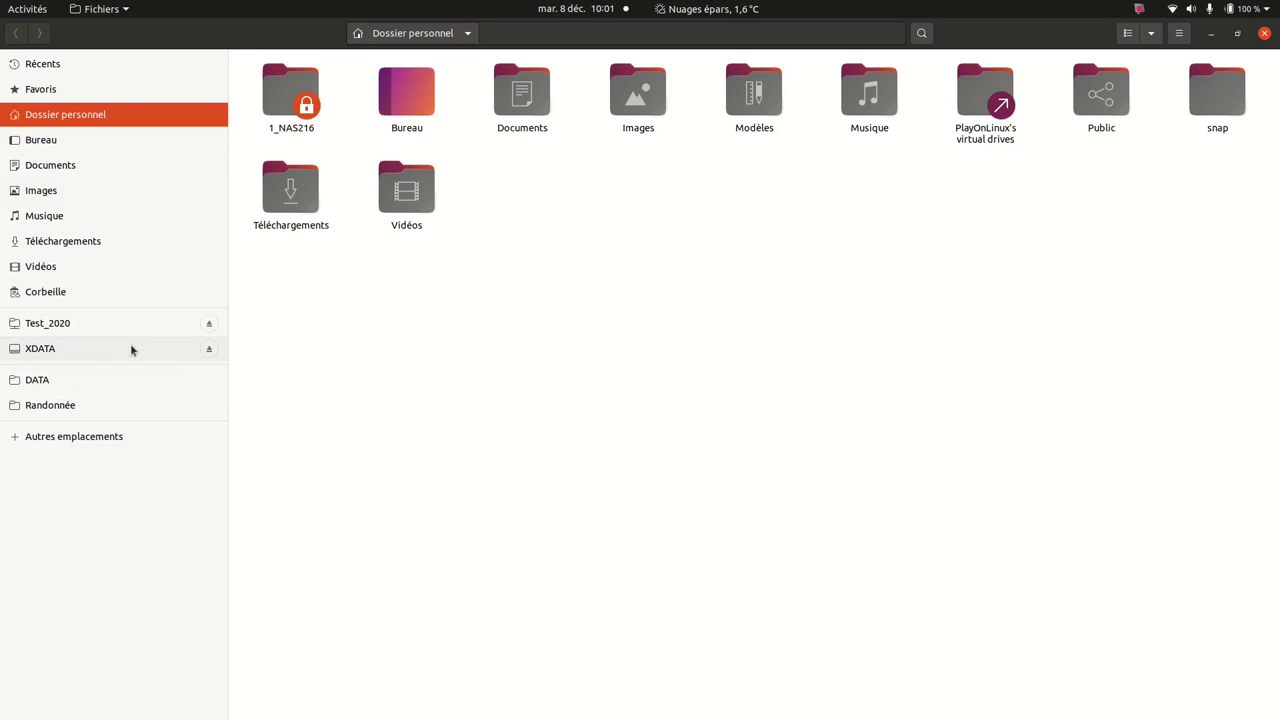
{"action": "right_click", "coordinate": [874, 382]}
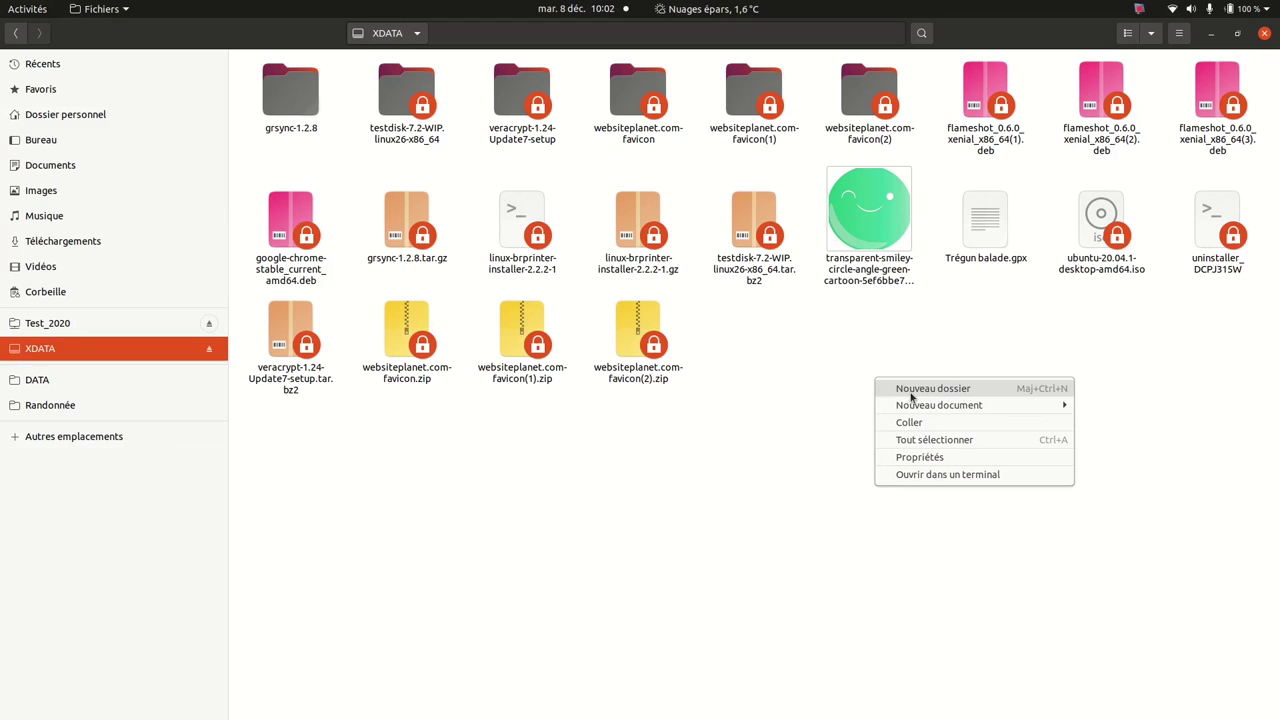
{"action": "mouse_move", "coordinate": [911, 408]}
{"action": "left_click", "coordinate": [888, 306]}
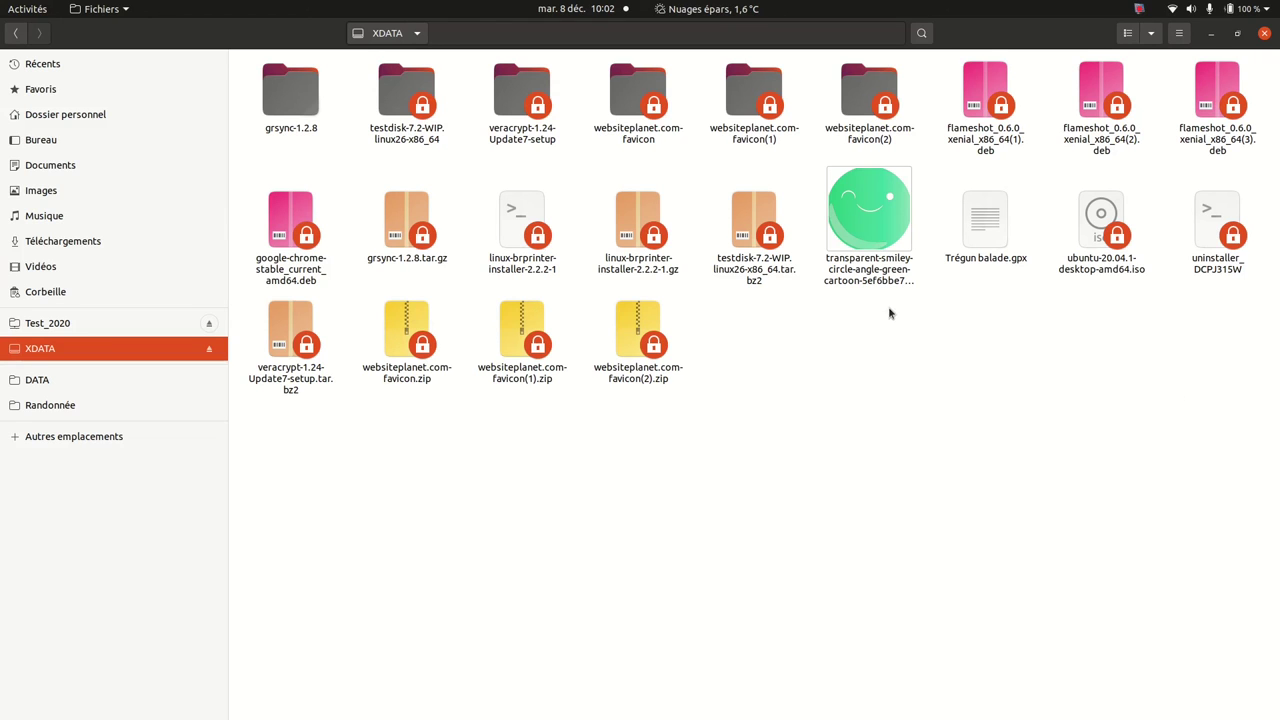
- Check whether the green smiley PNG and the grsync-1.2.8 folder on XDATA can be renamed, leaving both names as they are
{"action": "left_click", "coordinate": [853, 189]}
{"action": "right_click", "coordinate": [853, 189]}
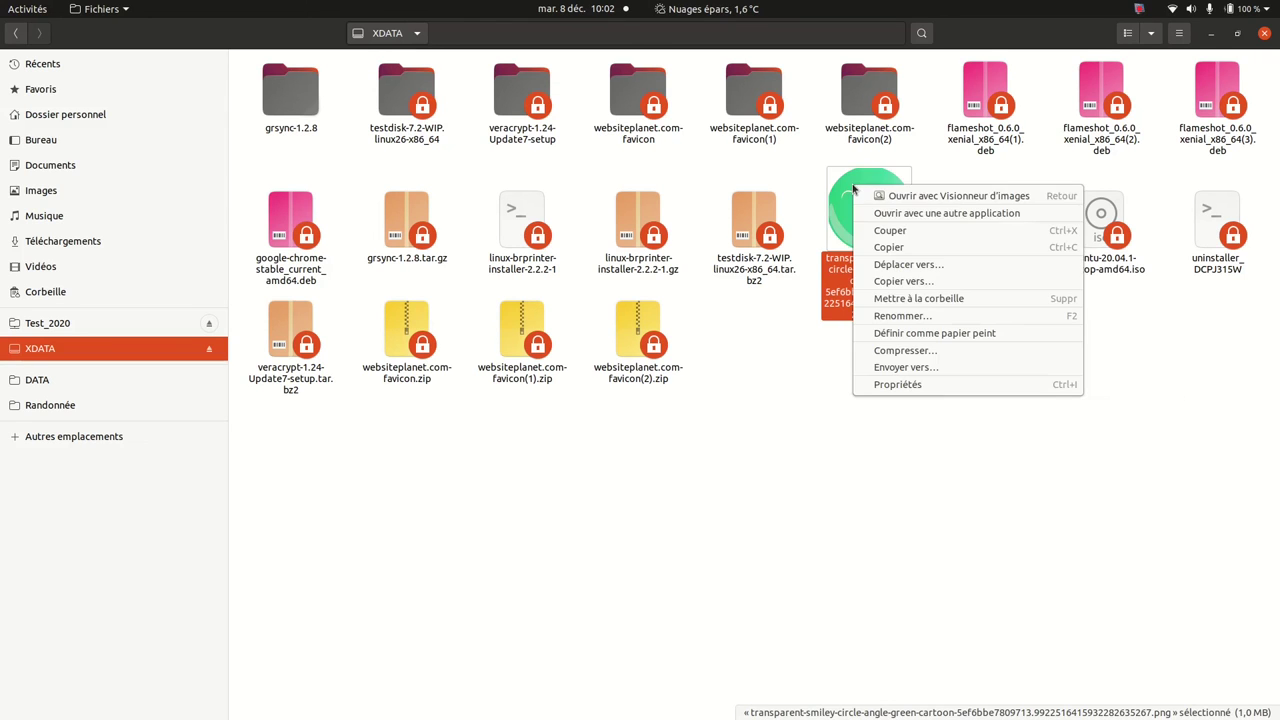
{"action": "left_click", "coordinate": [889, 317]}
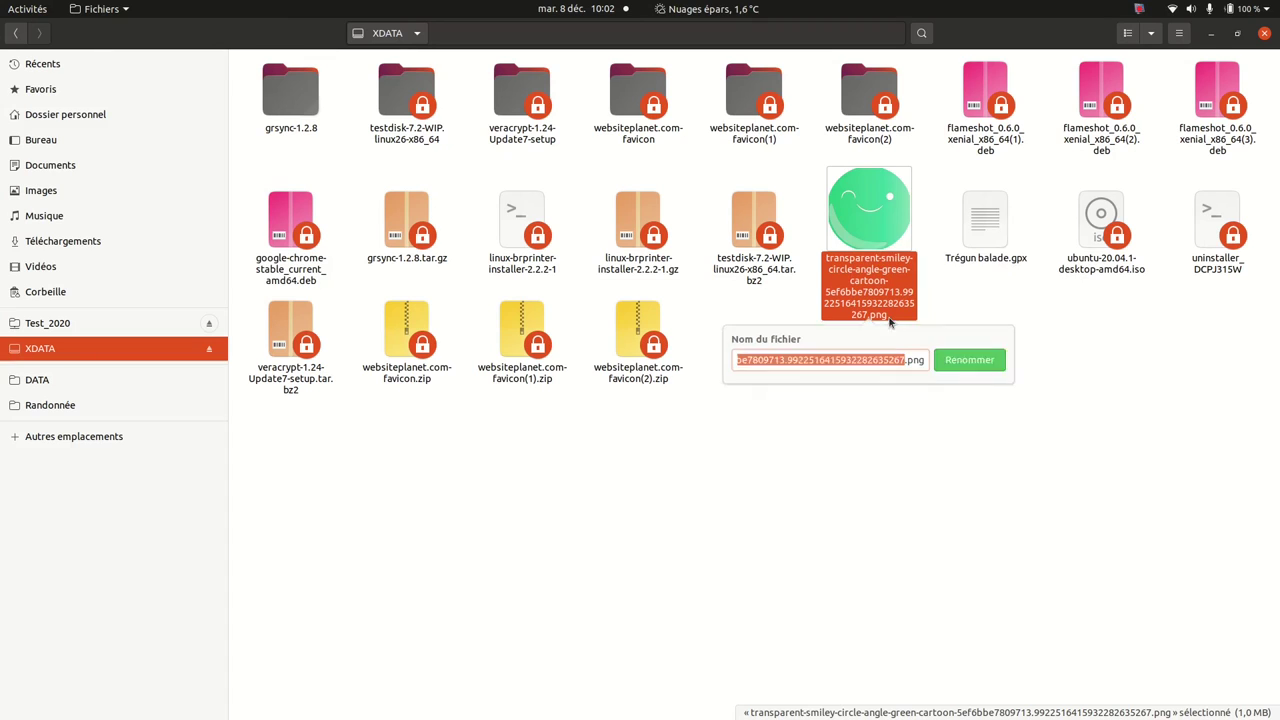
{"action": "left_click", "coordinate": [962, 495]}
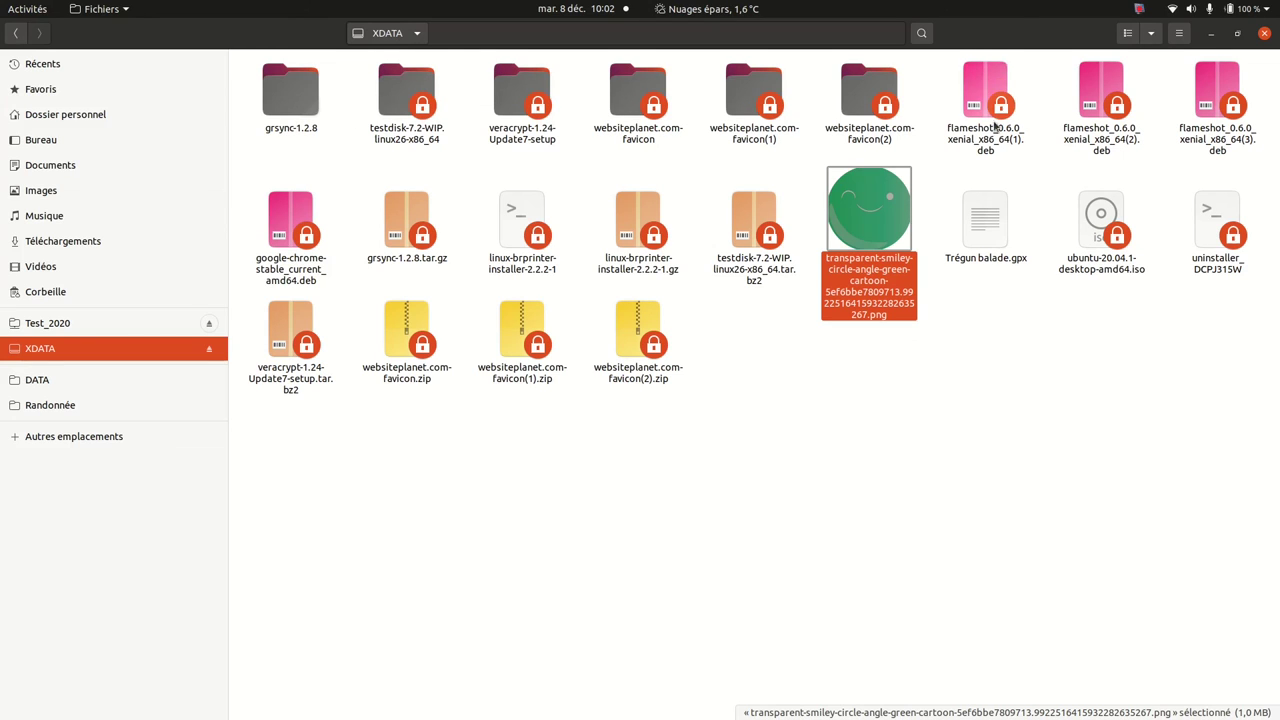
{"action": "left_click", "coordinate": [280, 94]}
{"action": "right_click", "coordinate": [280, 93]}
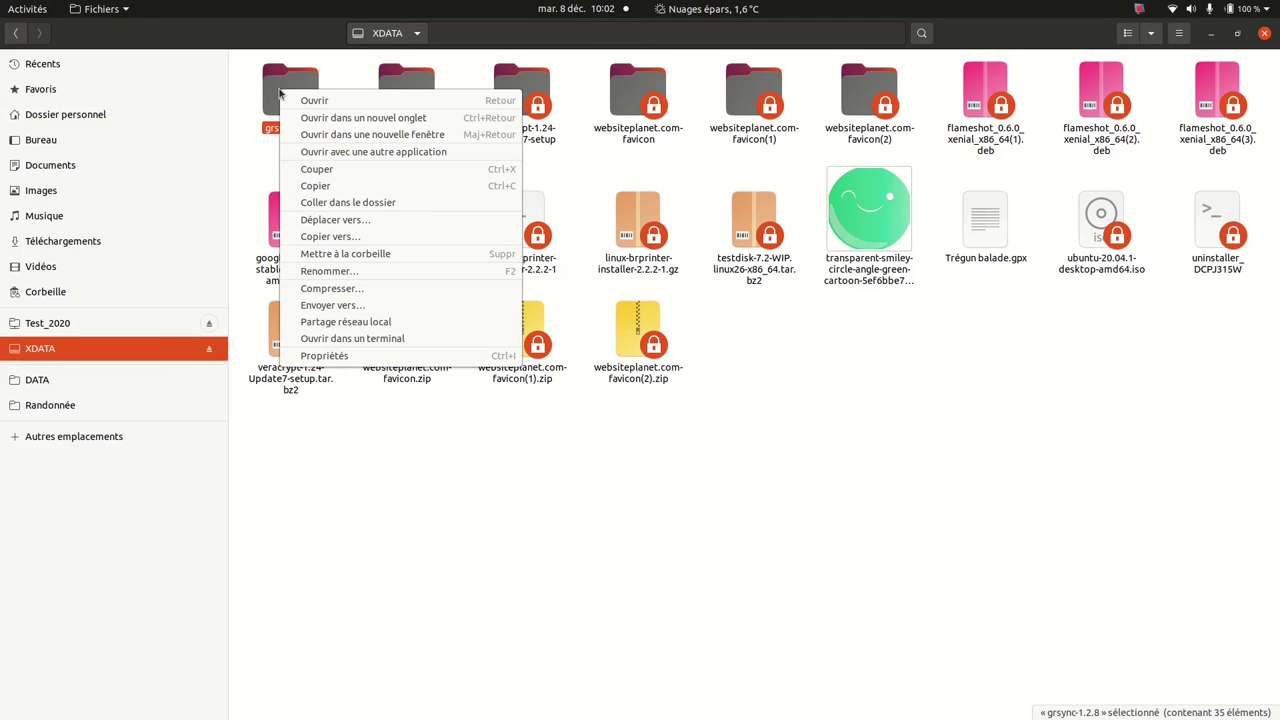
{"action": "left_click", "coordinate": [339, 271]}
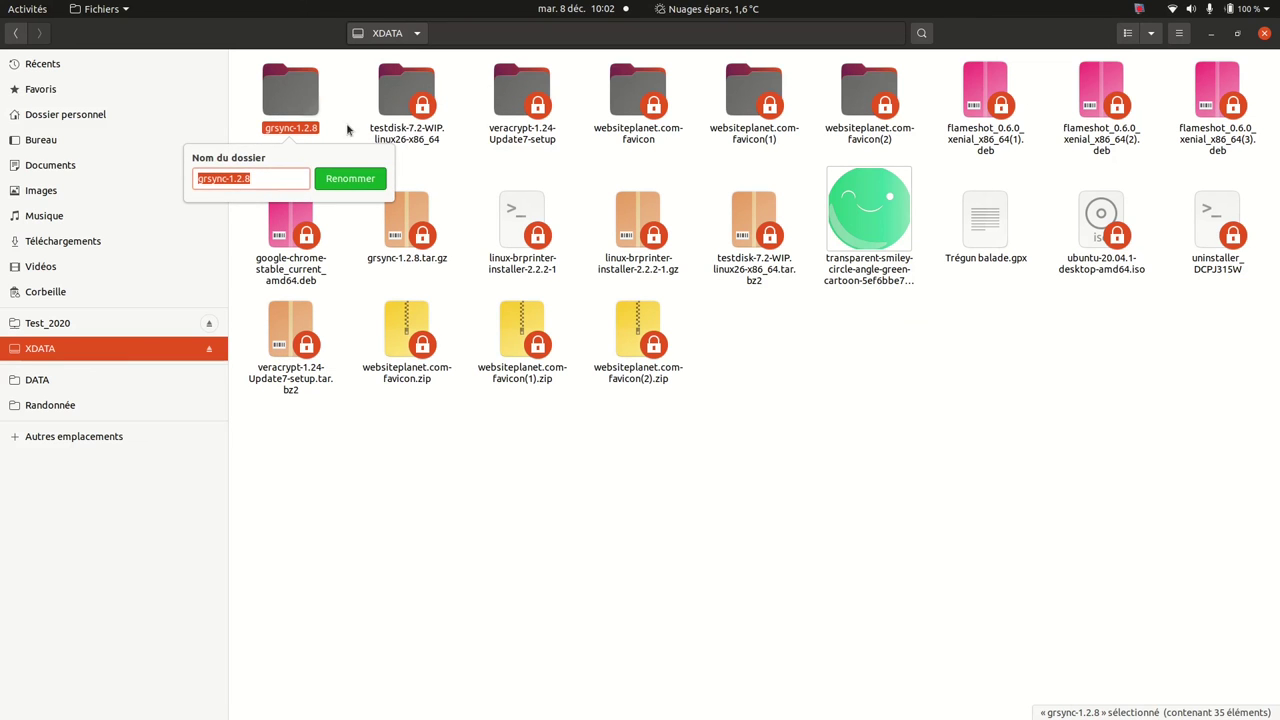
{"action": "left_click", "coordinate": [349, 117]}
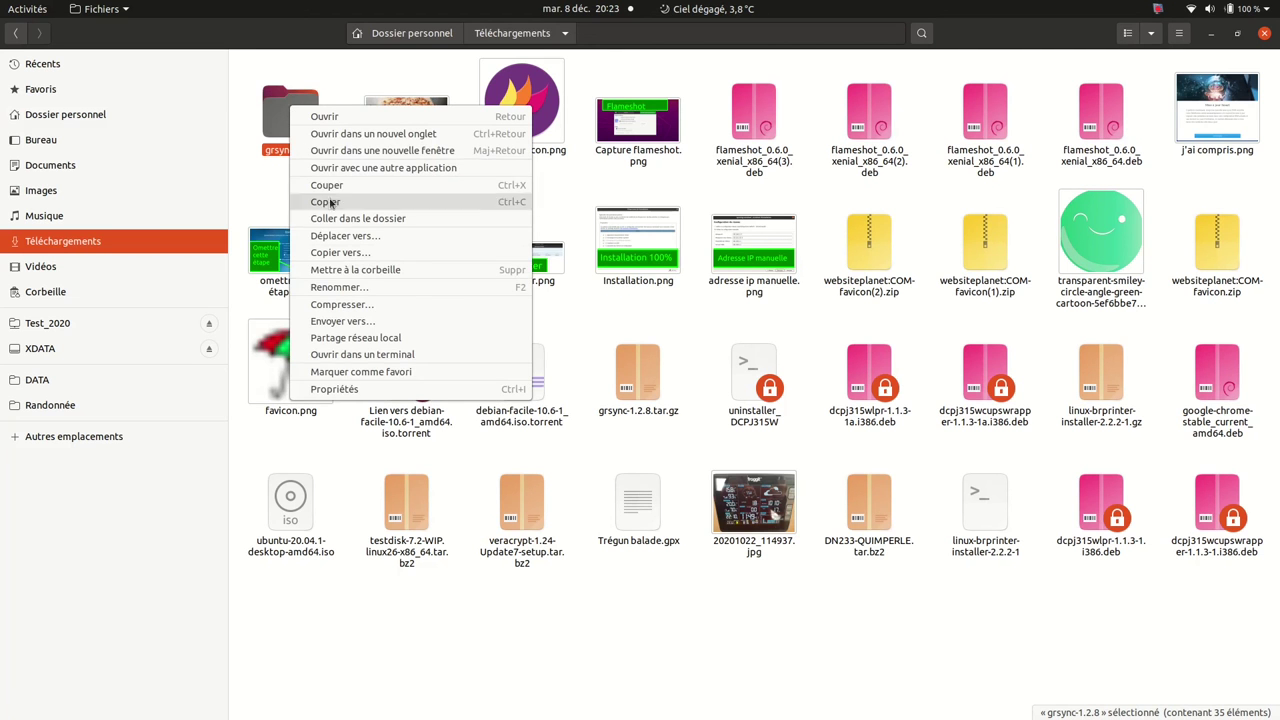
- Look at the permissions of the grsync-1.2.8 folder in Téléchargements, and close the file manager window
{"action": "left_click", "coordinate": [325, 390]}
{"action": "left_click", "coordinate": [610, 265]}
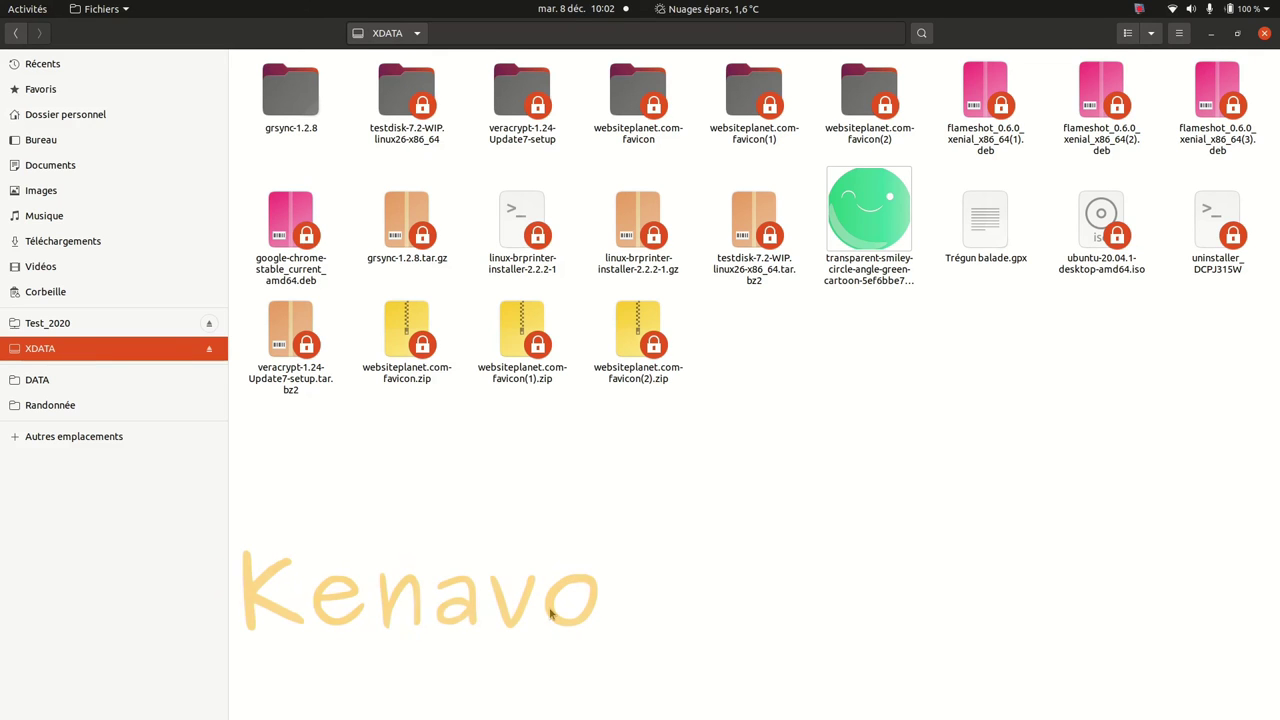
{"action": "key", "text": "ctrl+w"}
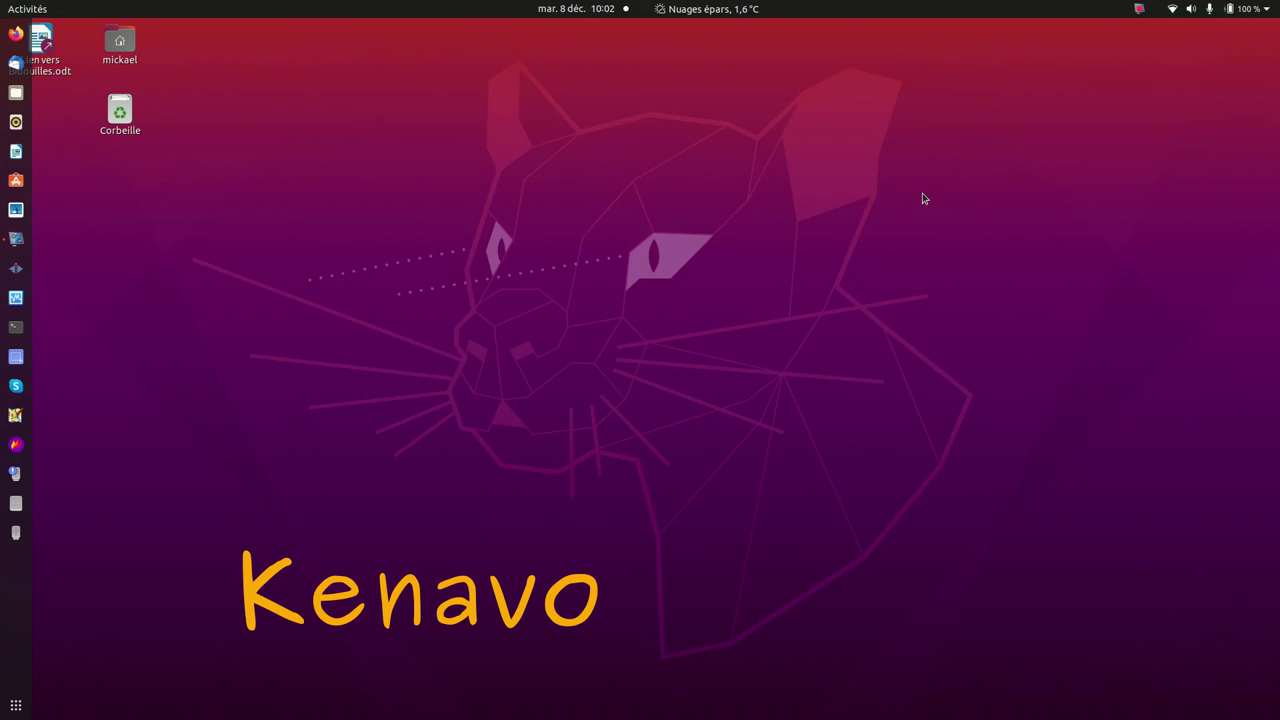